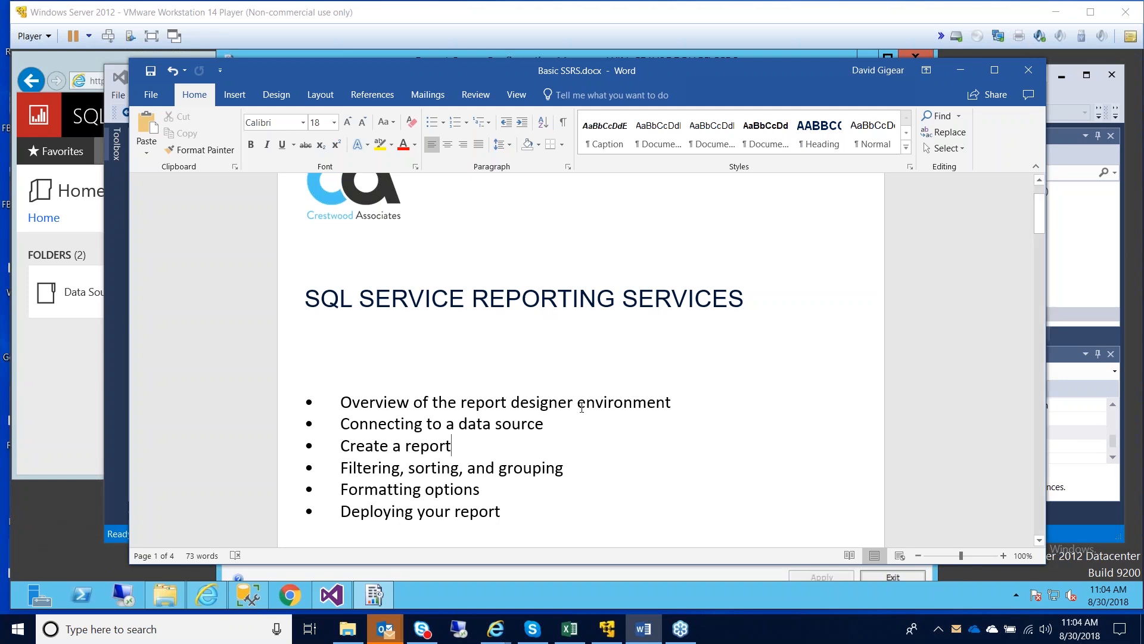
# Step: Review the SQL Service Reporting Services topic list in the Basic SSRS document
pyautogui.scroll(-1, 534, 397)
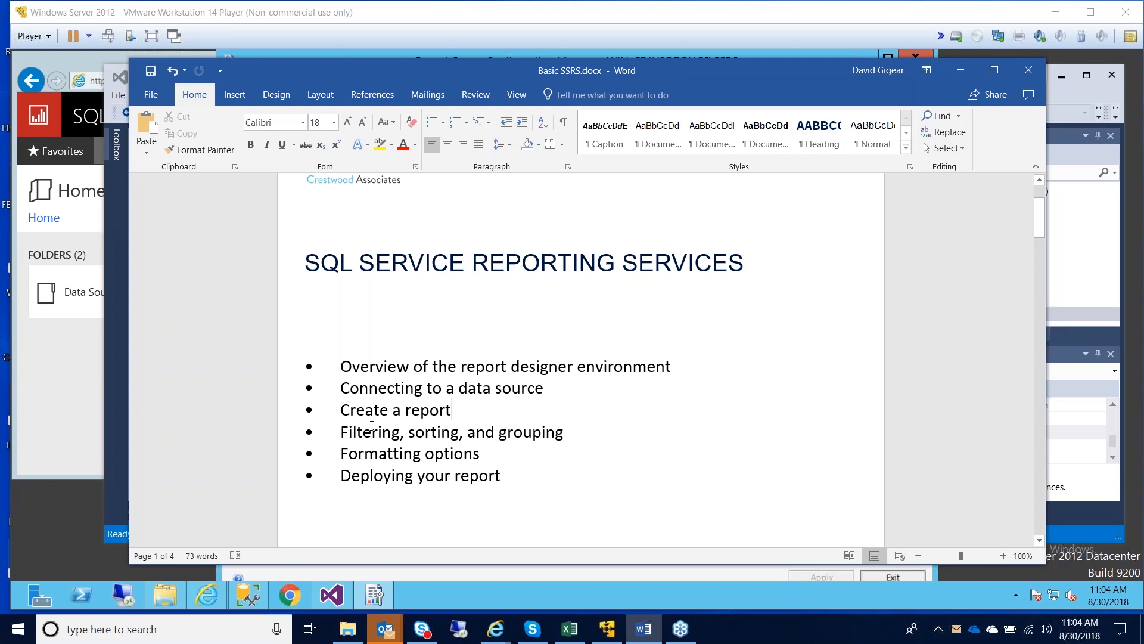
pyautogui.scroll(-1, 381, 422)
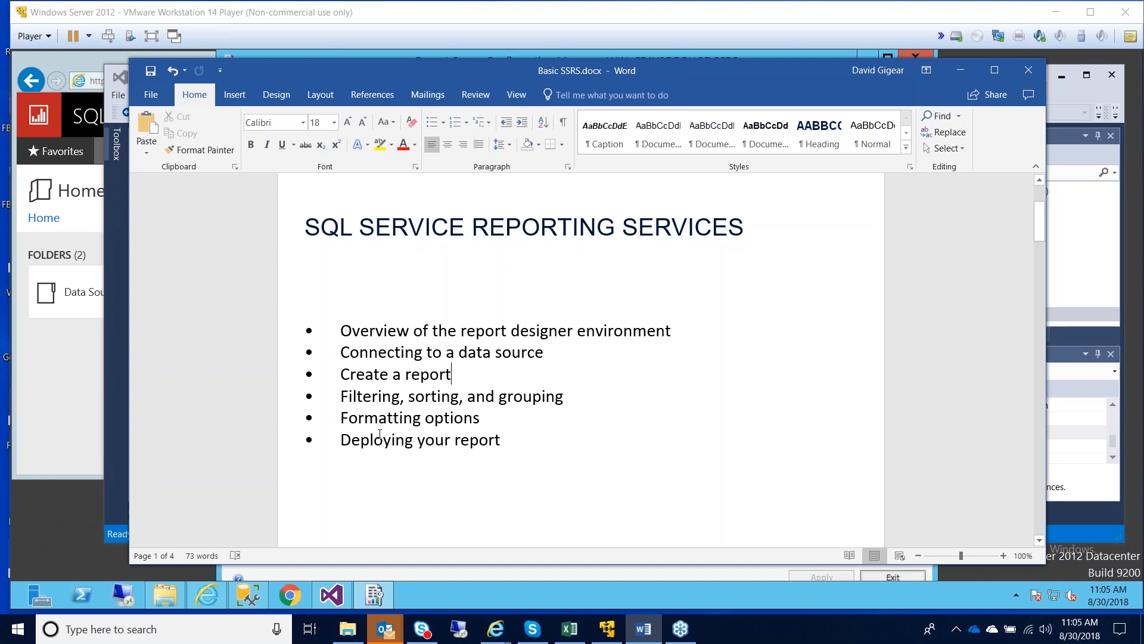
pyautogui.moveTo(439, 68); pyautogui.dragTo(593, 113)
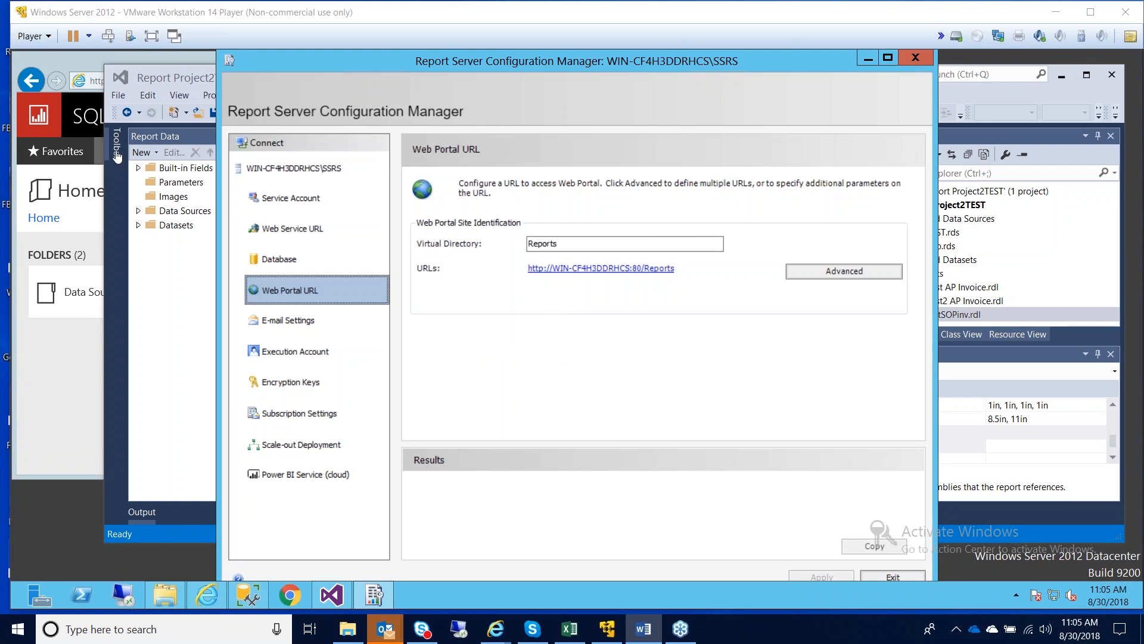
# Step: View the Web Portal URL settings in Report Server Configuration Manager, and switch to the SQL Server Reporting Services web portal in the browser
pyautogui.click(272, 294)
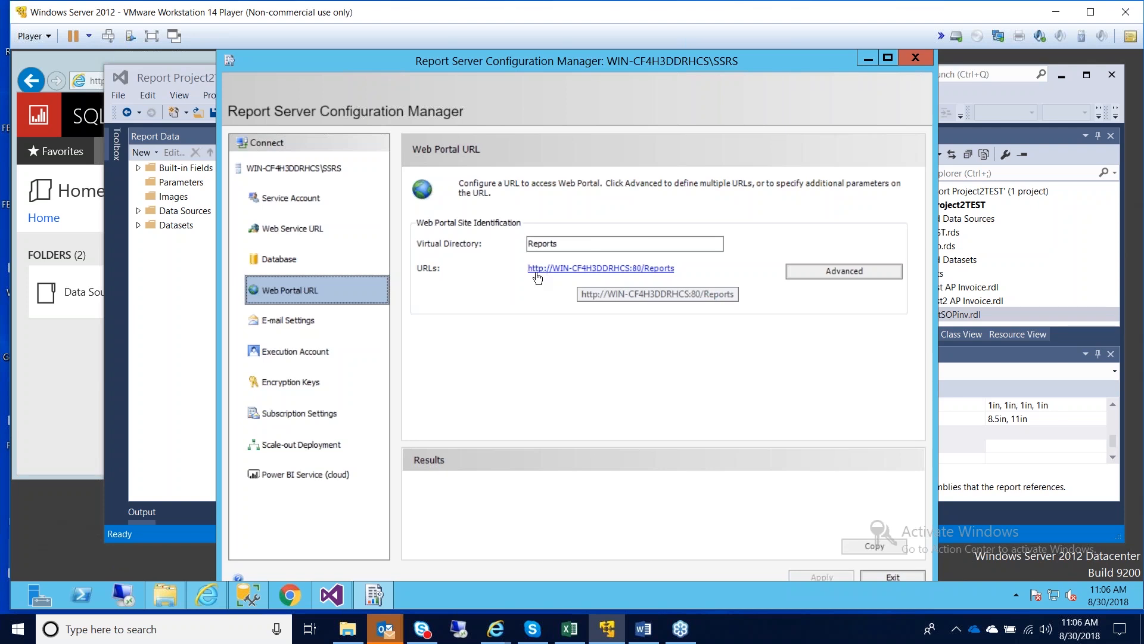
pyautogui.click(60, 63)
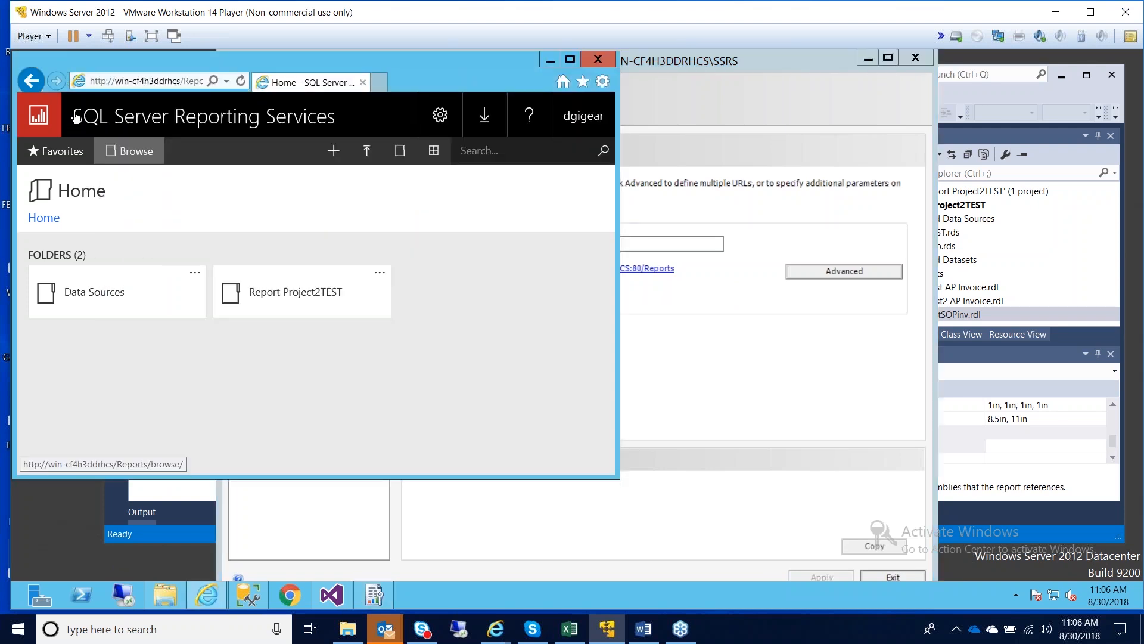
pyautogui.moveTo(84, 63); pyautogui.dragTo(131, 81)
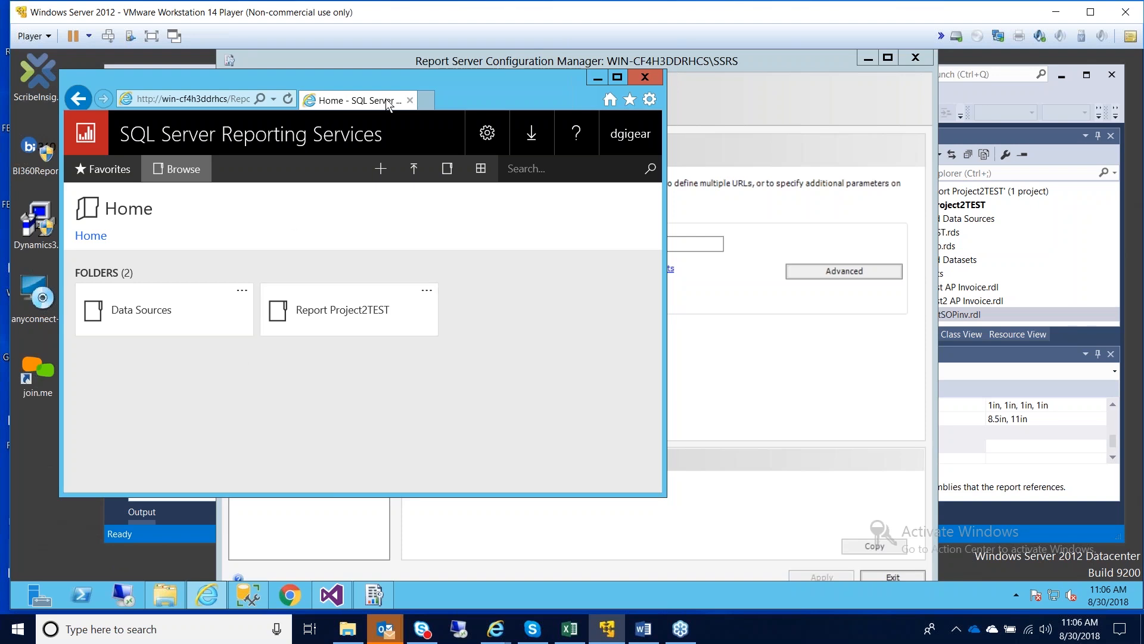
pyautogui.moveTo(460, 85); pyautogui.dragTo(435, 73)
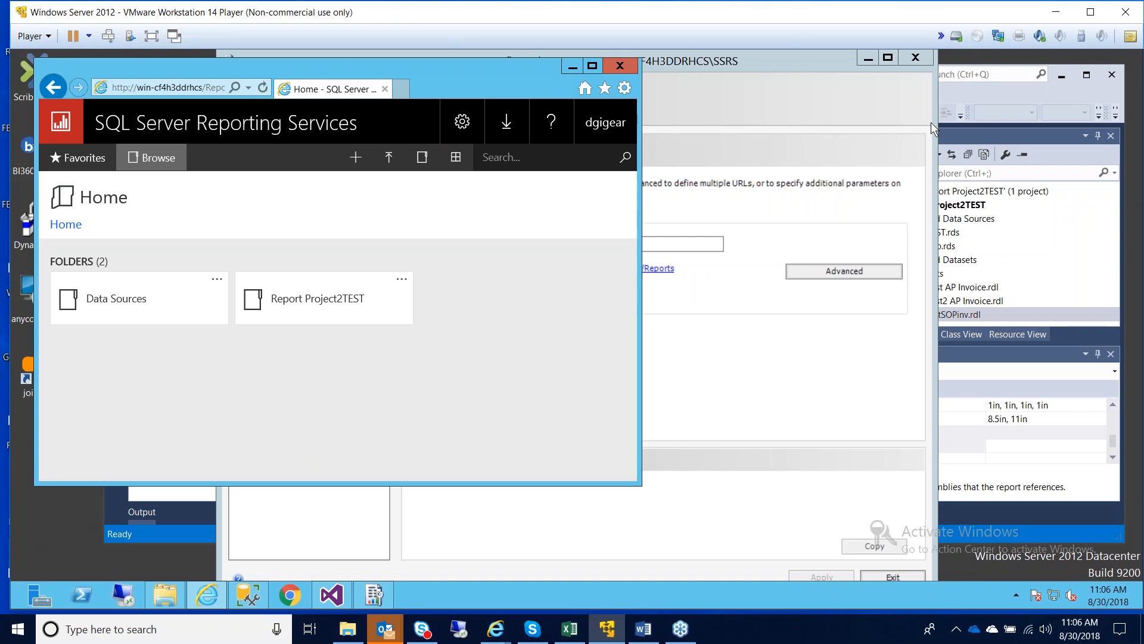
# Step: Switch to Report Project2TEST in Visual Studio and view the options for creating a new project without choosing one
pyautogui.click(962, 91)
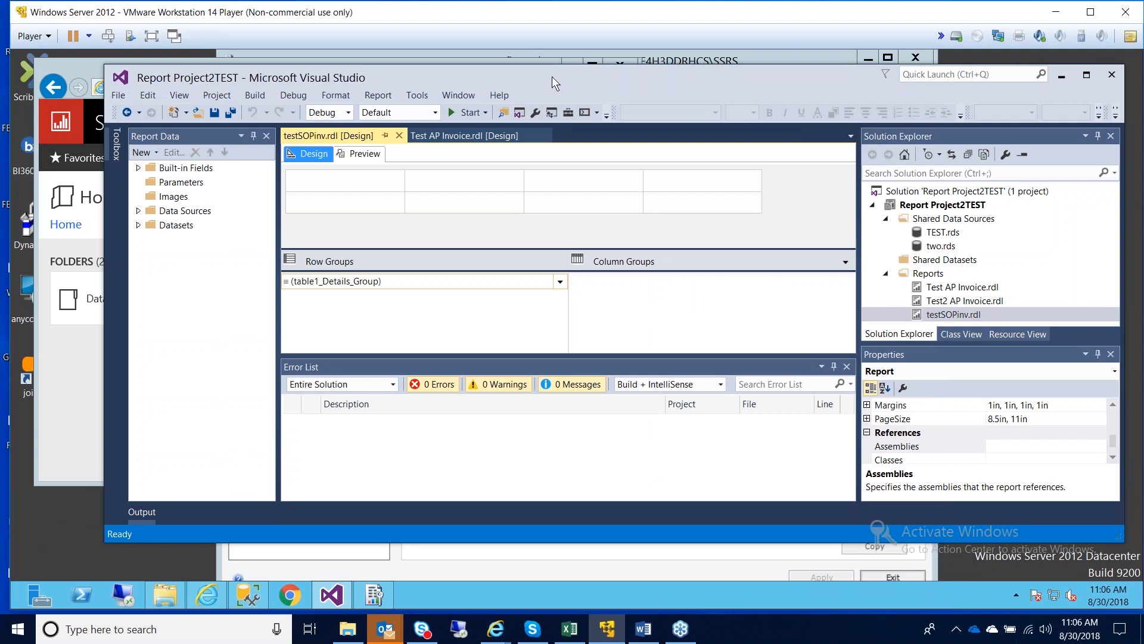
pyautogui.moveTo(548, 76); pyautogui.dragTo(523, 76)
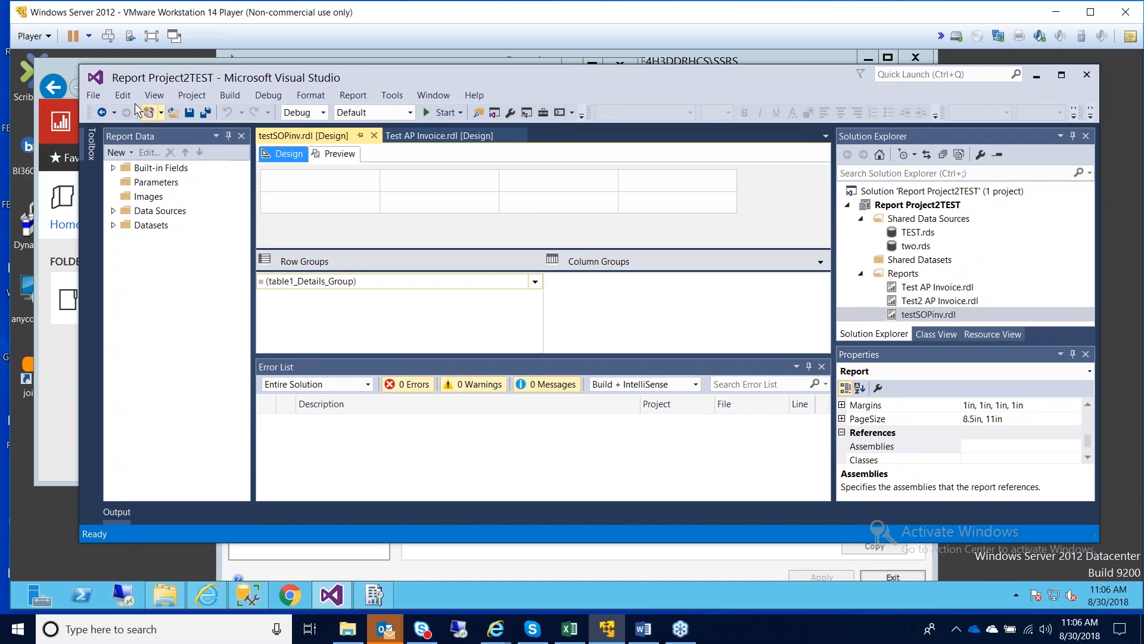
pyautogui.click(96, 97)
pyautogui.moveTo(111, 131)
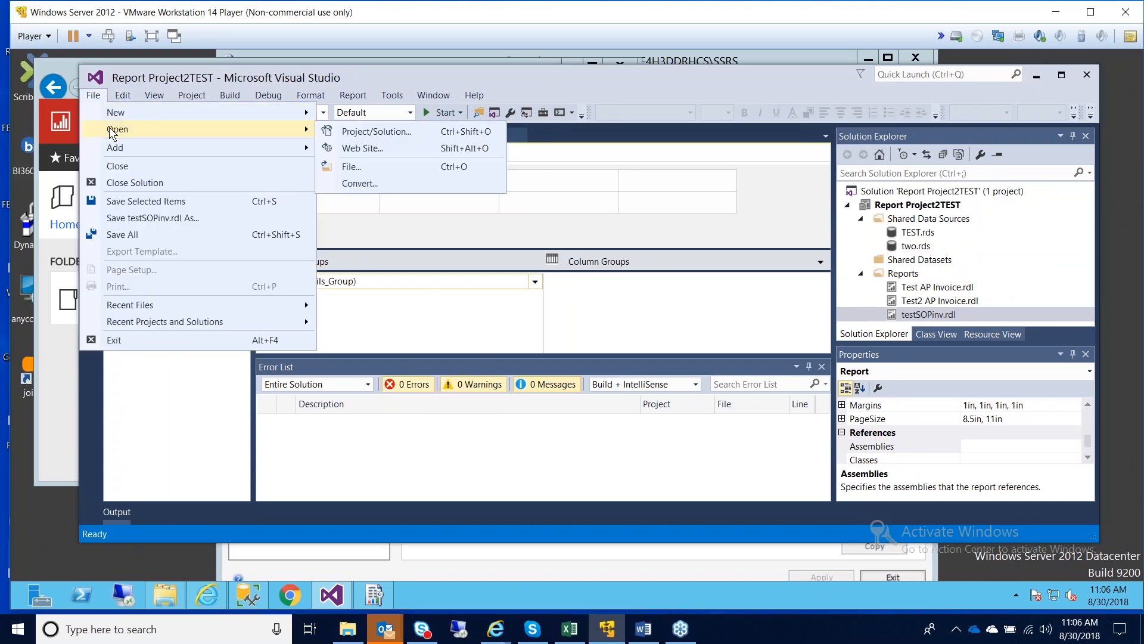
pyautogui.moveTo(192, 118)
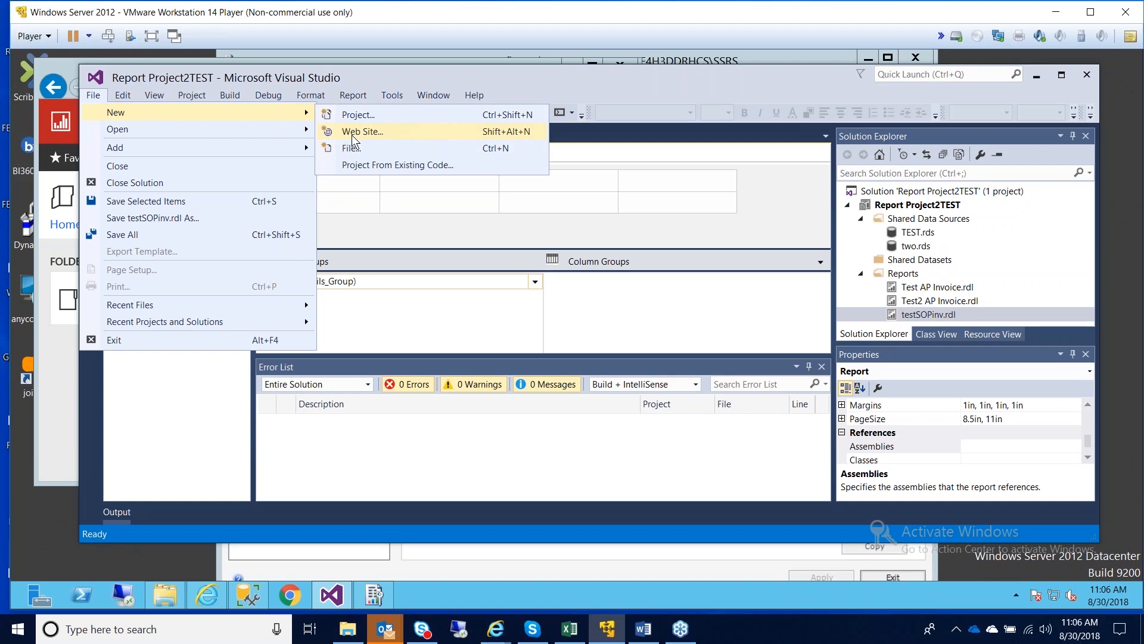
pyautogui.click(415, 232)
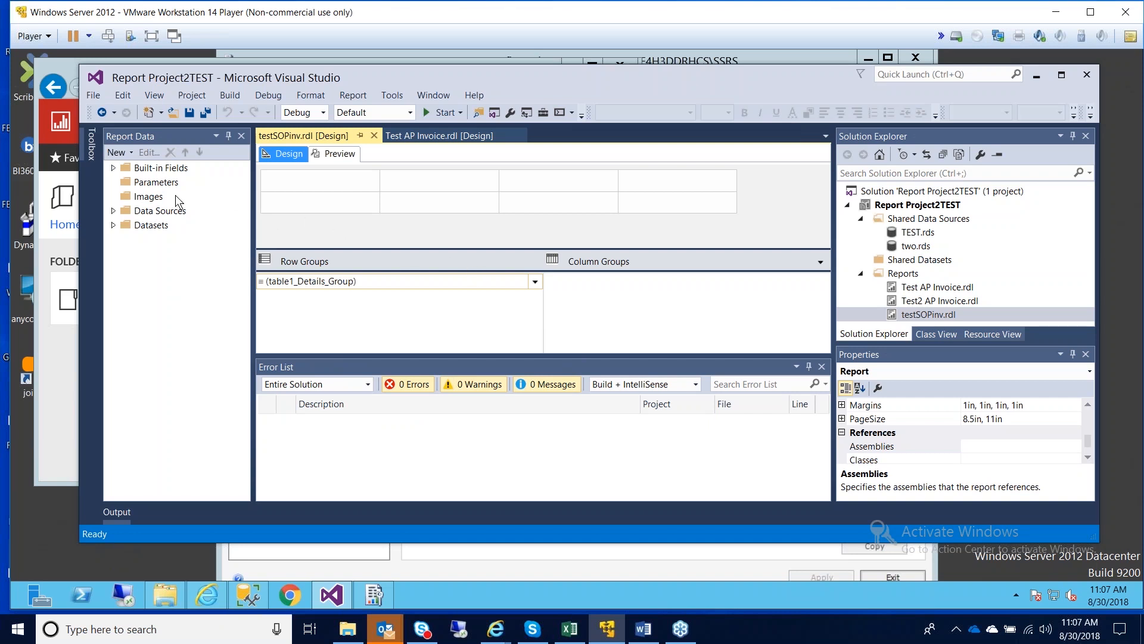
# Step: Expand the report data's Built-in Fields, Data Sources and Datasets folders and look through their contents
pyautogui.click(112, 169)
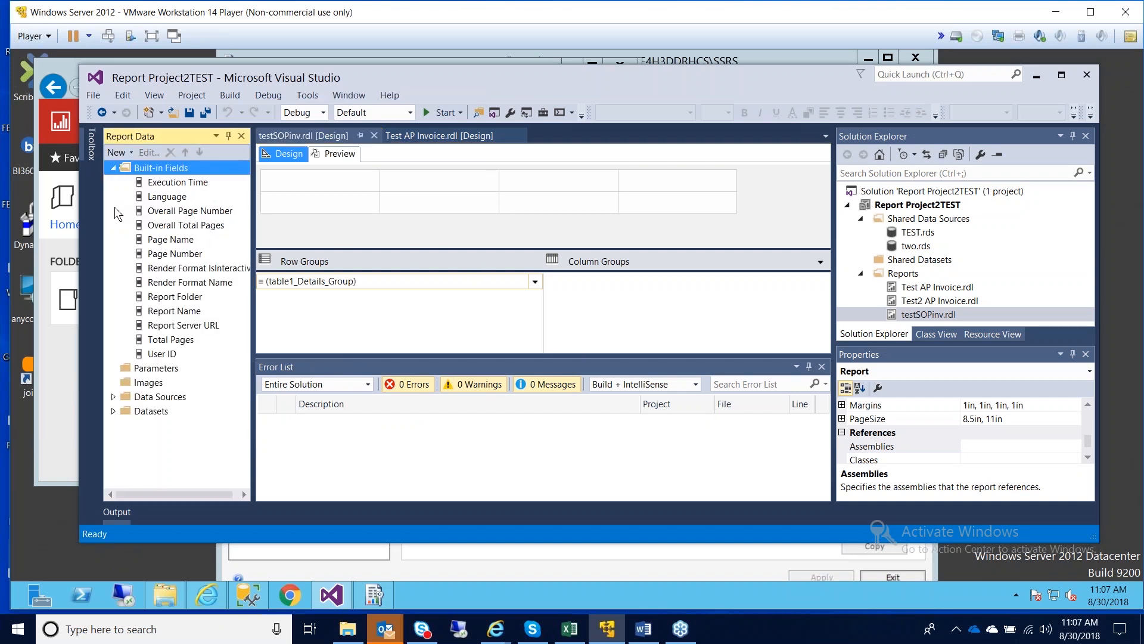
pyautogui.click(114, 397)
pyautogui.click(112, 426)
pyautogui.scroll(2, 157, 337)
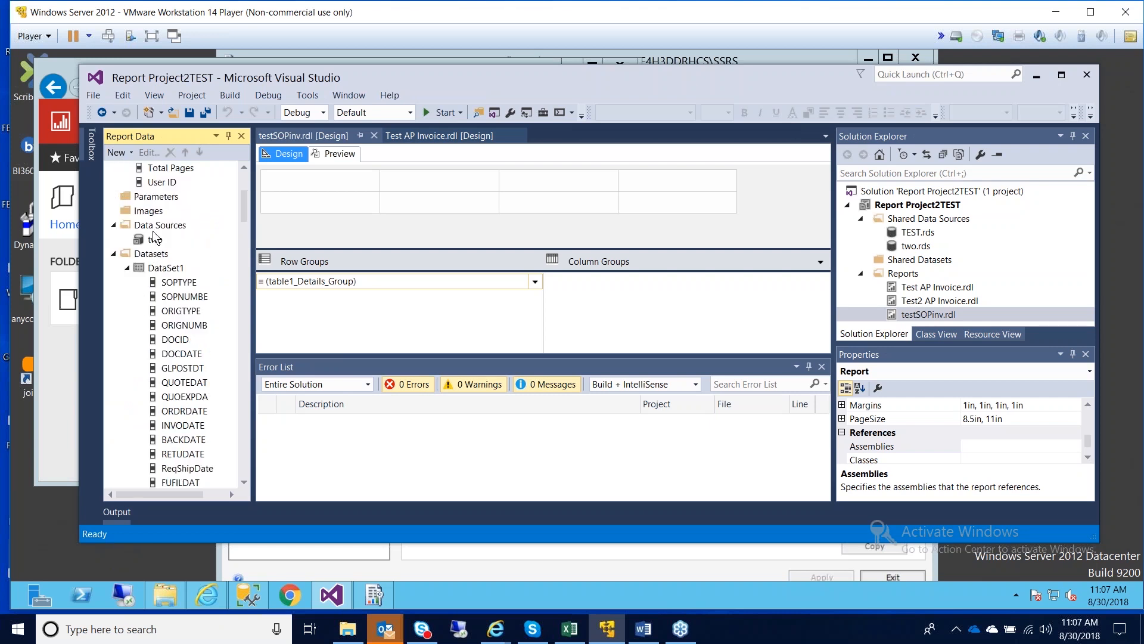
pyautogui.scroll(4, 141, 225)
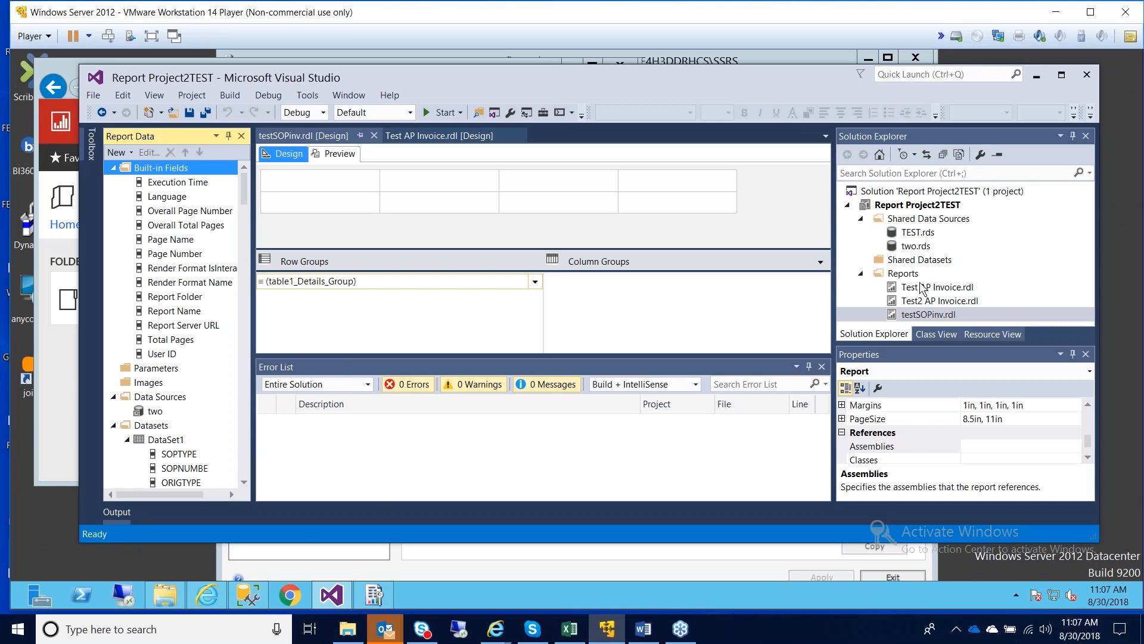
# Step: Start a new data source in the project's Shared Data Sources folder
pyautogui.click(916, 223)
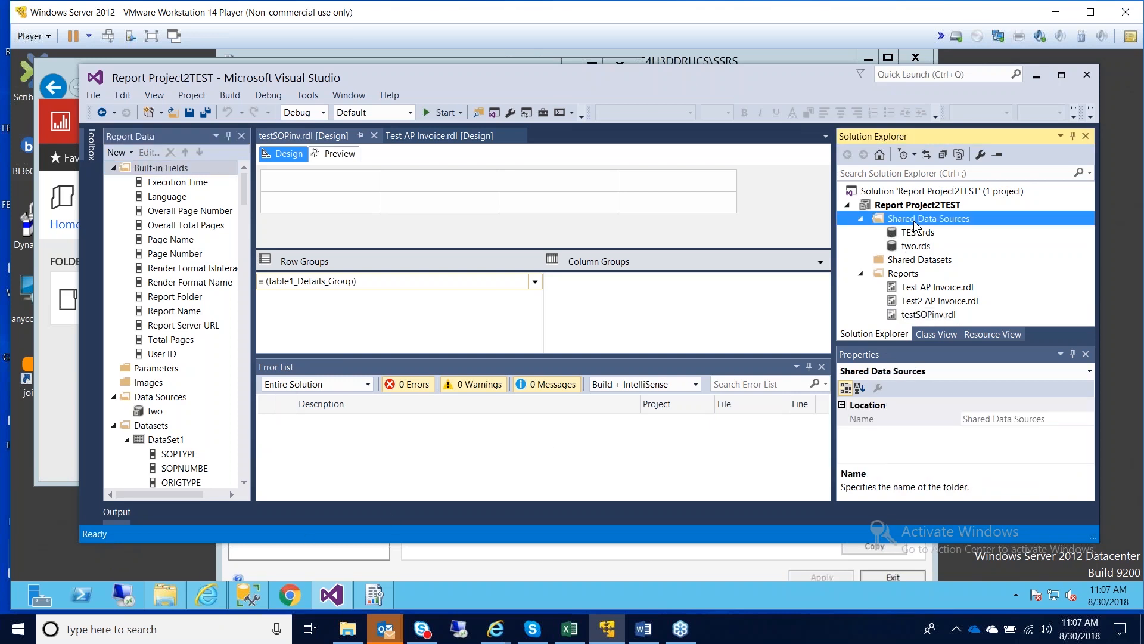
pyautogui.doubleClick(915, 220)
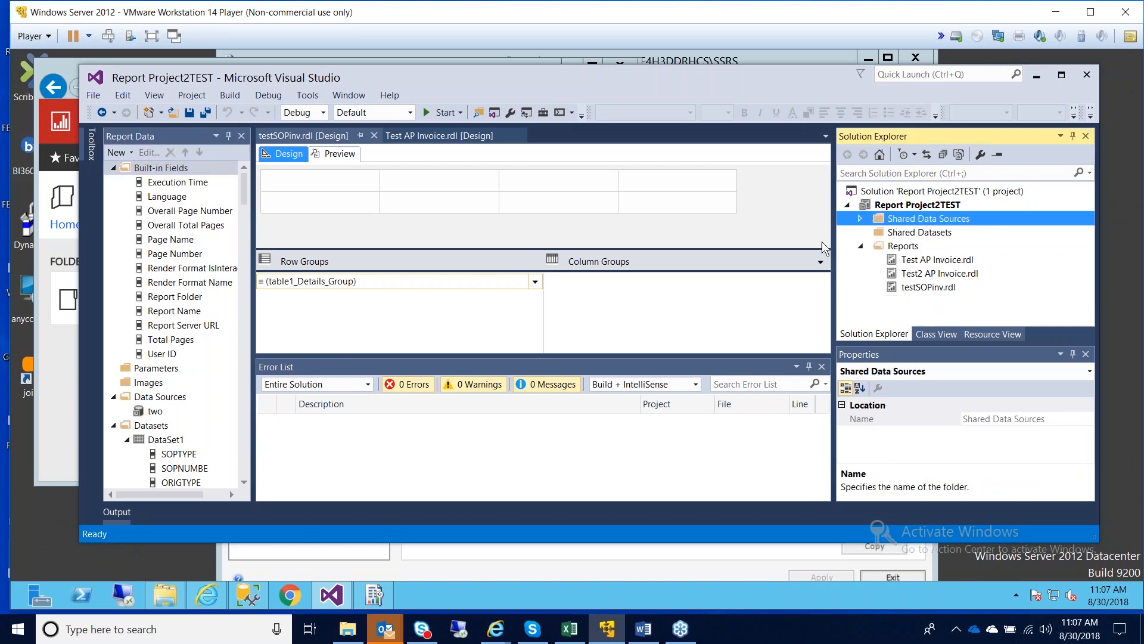
pyautogui.click(860, 218)
pyautogui.rightClick(895, 222)
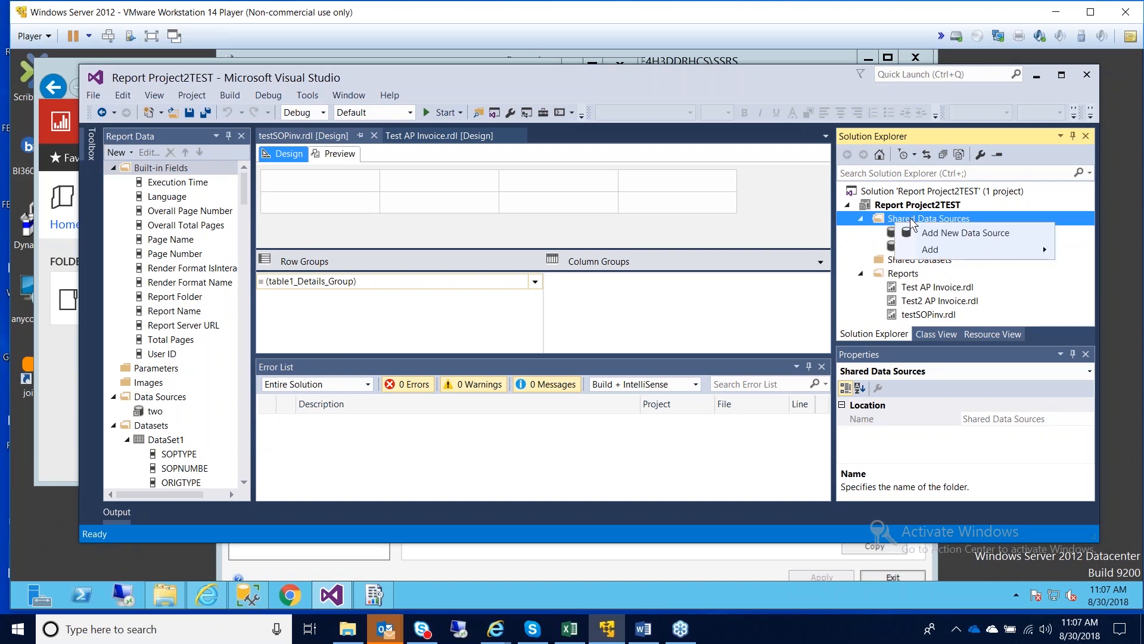
pyautogui.click(935, 237)
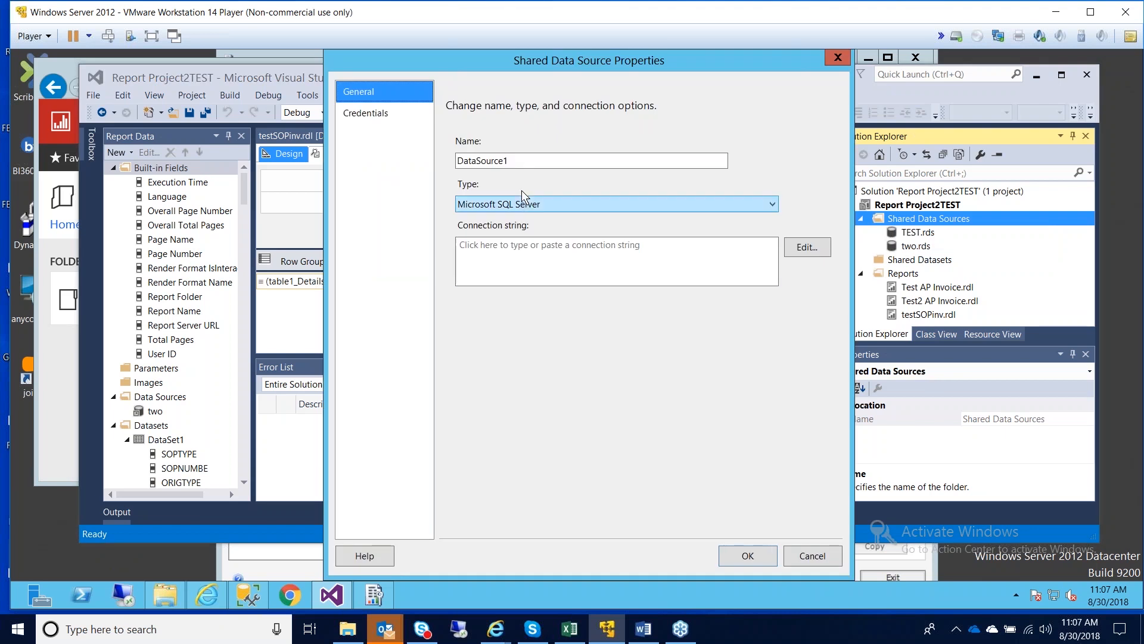
# Step: Name the shared data source GPTWO and choose Microsoft SQL Server as its type
pyautogui.moveTo(513, 161); pyautogui.dragTo(441, 166)
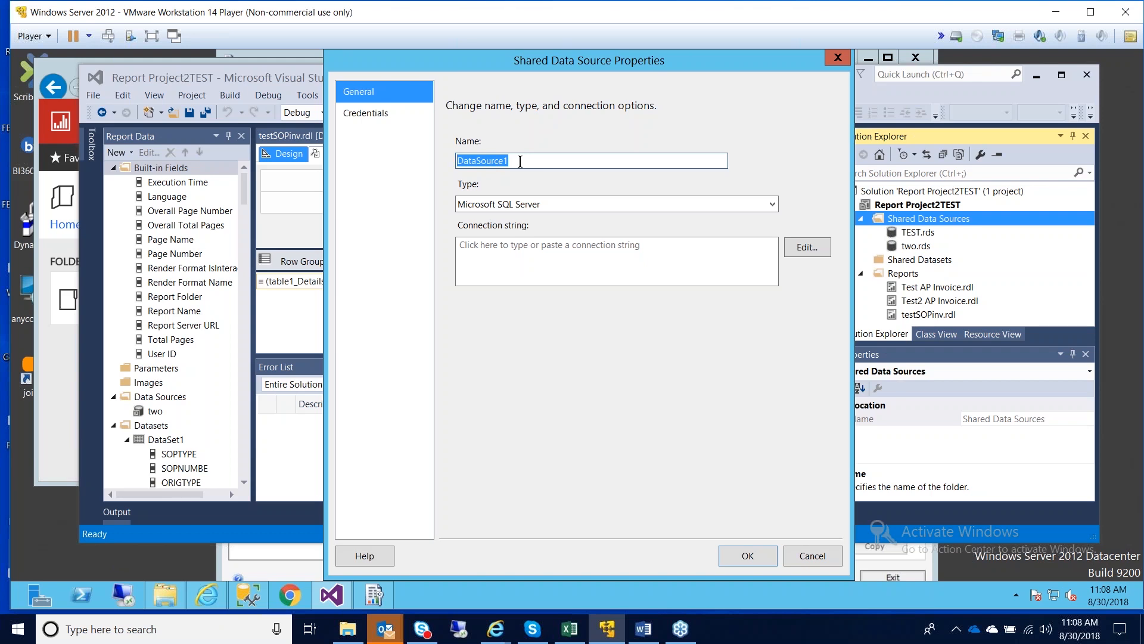
pyautogui.write('GPTWO')
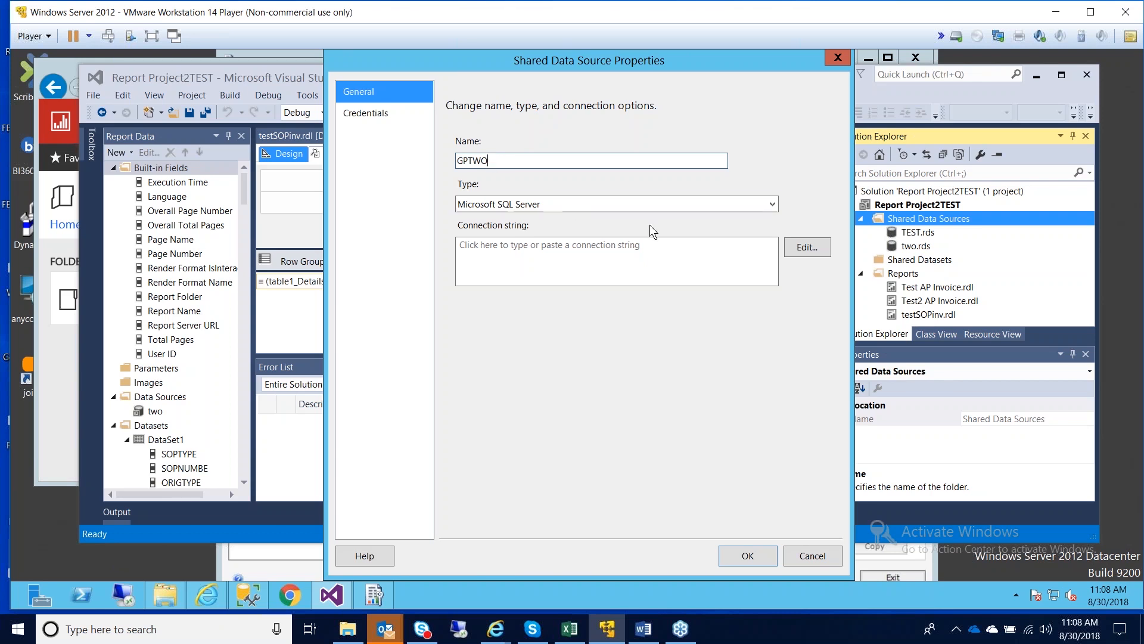
pyautogui.click(772, 204)
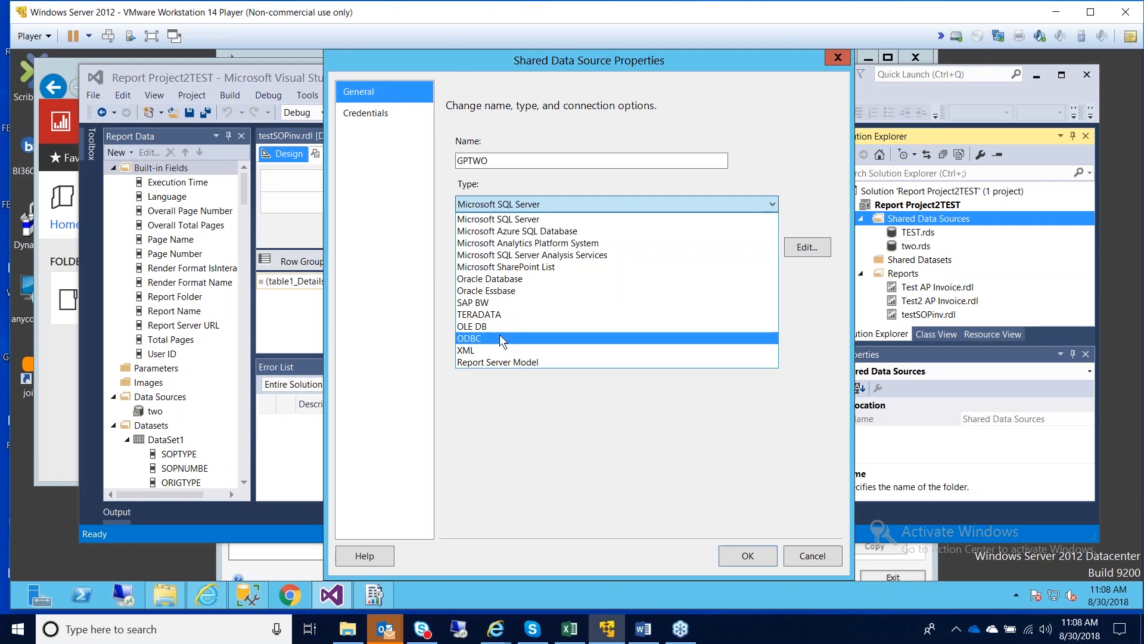
pyautogui.click(553, 218)
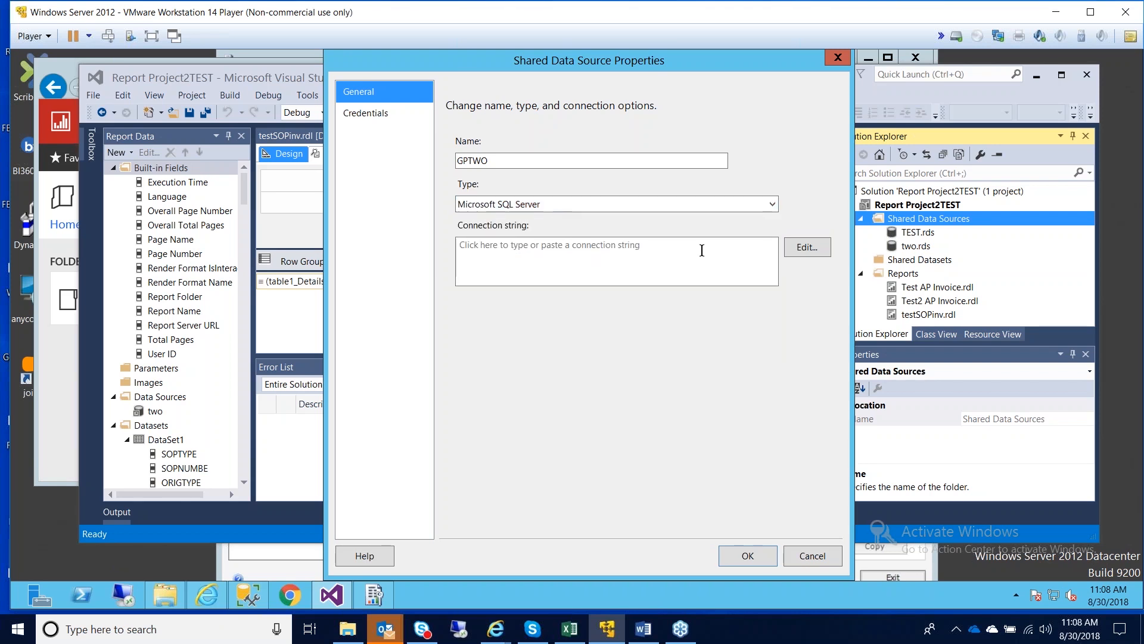
# Step: Edit the data source's connection and select WIN-CF4H3DDRHCS\SQL2017 as the server
pyautogui.click(804, 247)
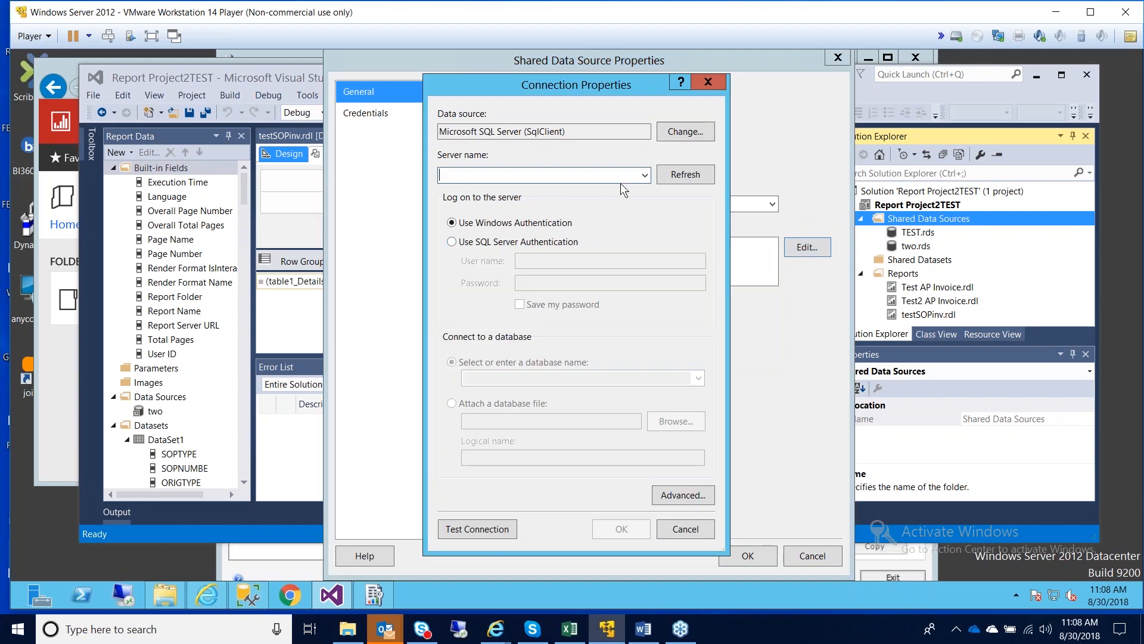
pyautogui.click(644, 174)
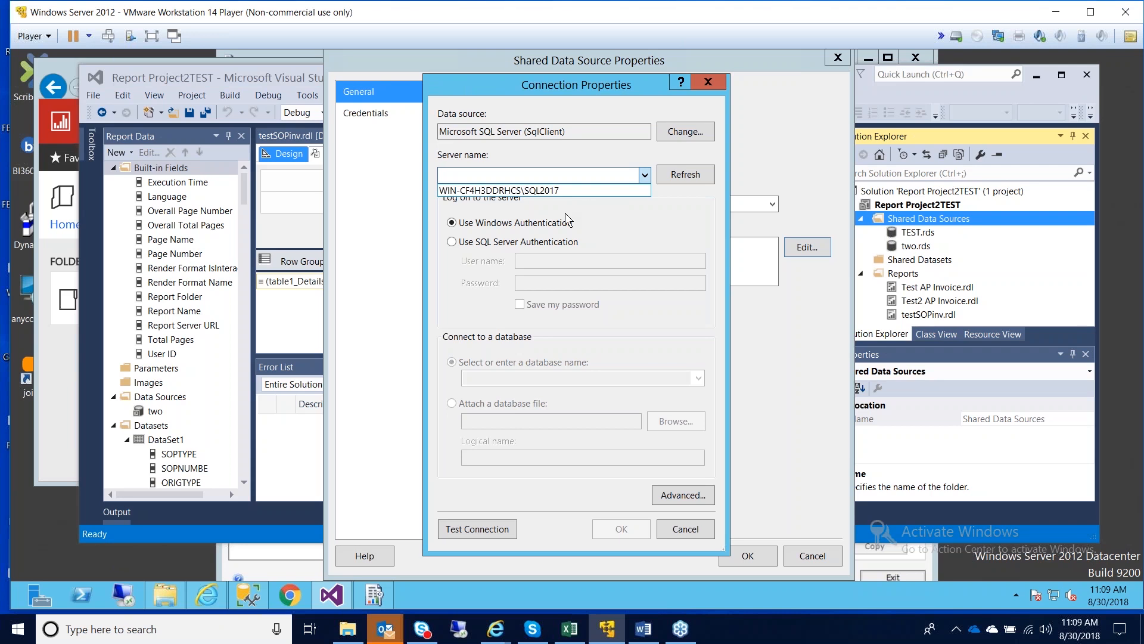
pyautogui.click(521, 191)
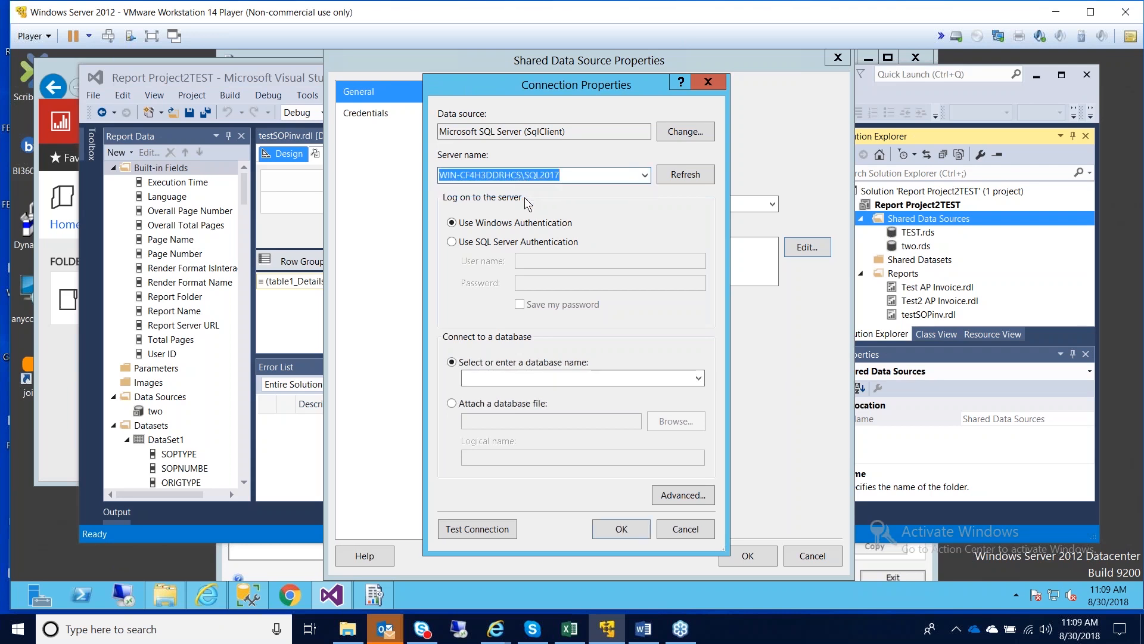
# Step: Use SQL Server Authentication with user name sa, enter the account password, and enable saving the password
pyautogui.click(453, 242)
pyautogui.click(558, 260)
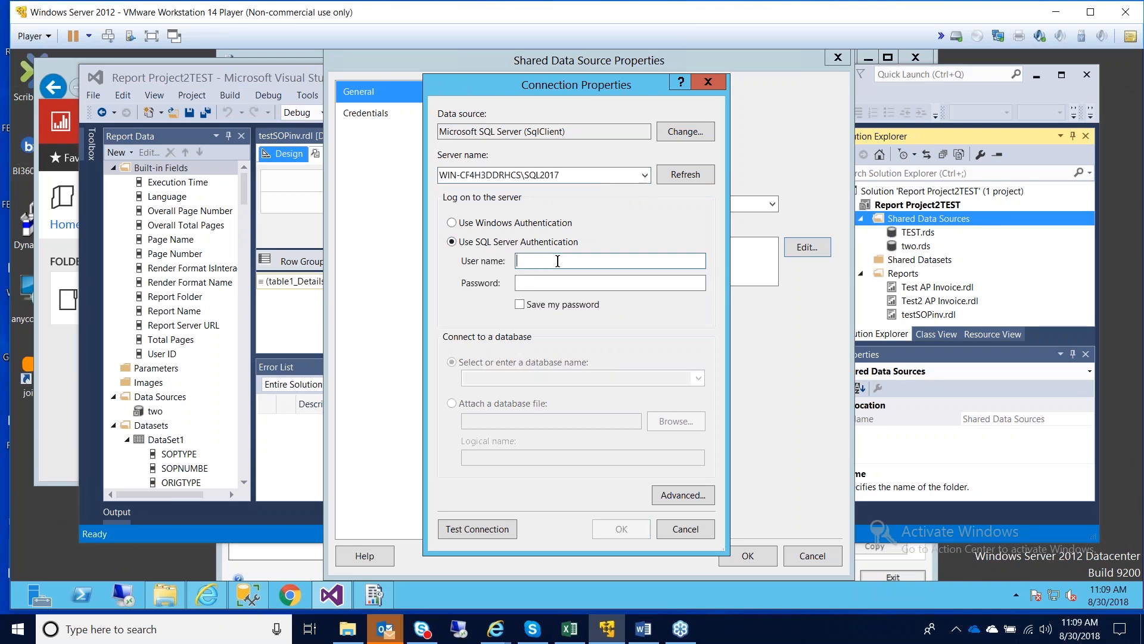
pyautogui.write('sa')
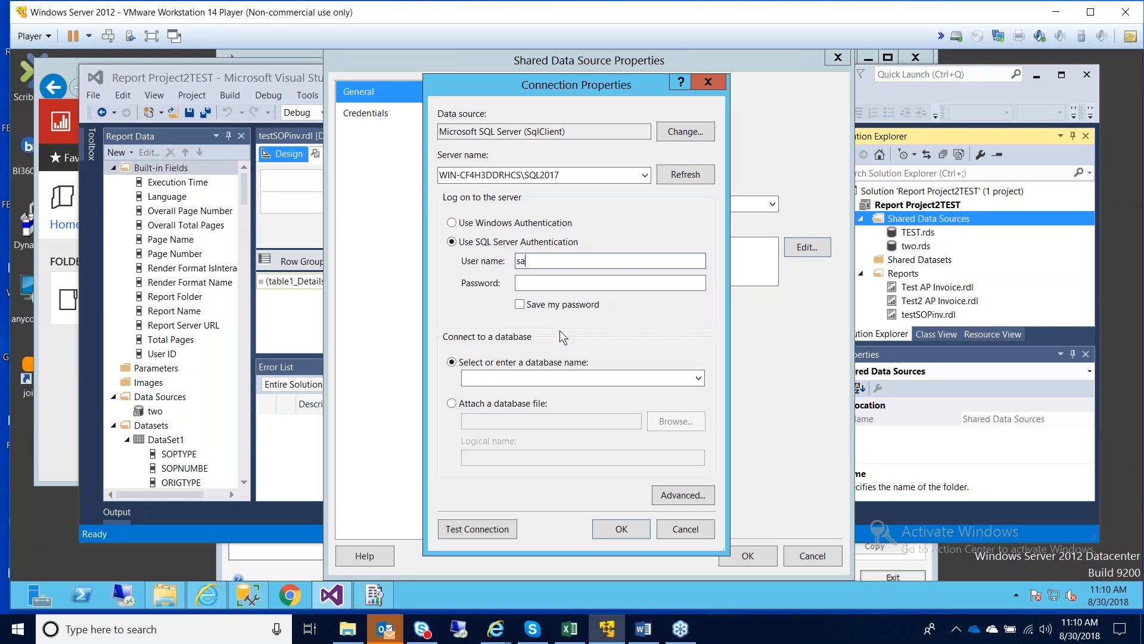
pyautogui.click(542, 283)
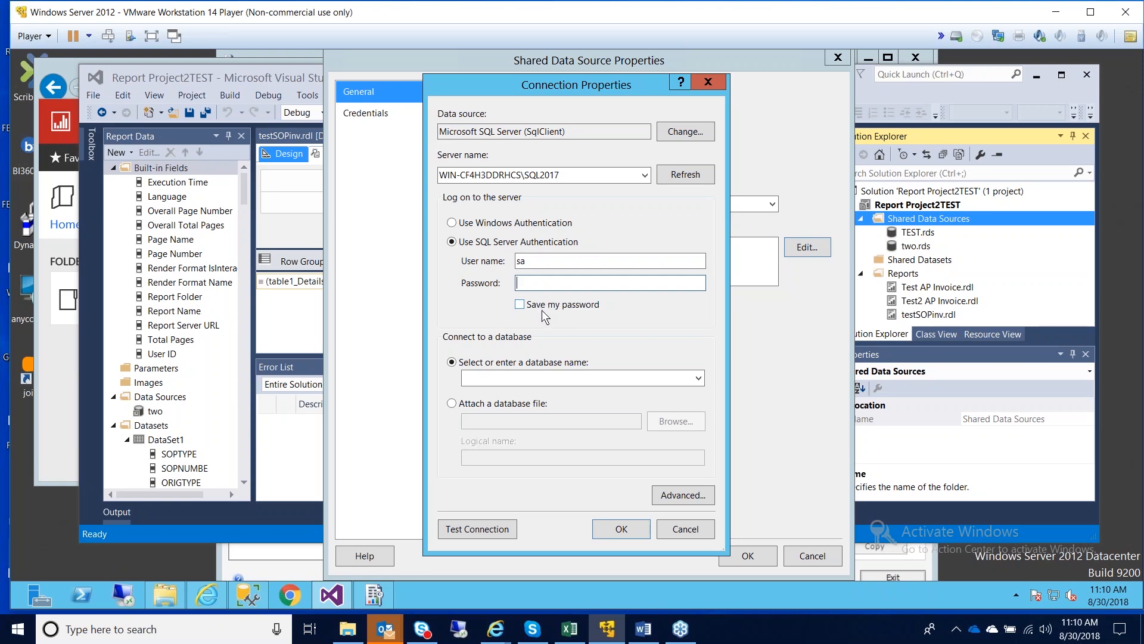
pyautogui.write('••••••')
pyautogui.click(520, 305)
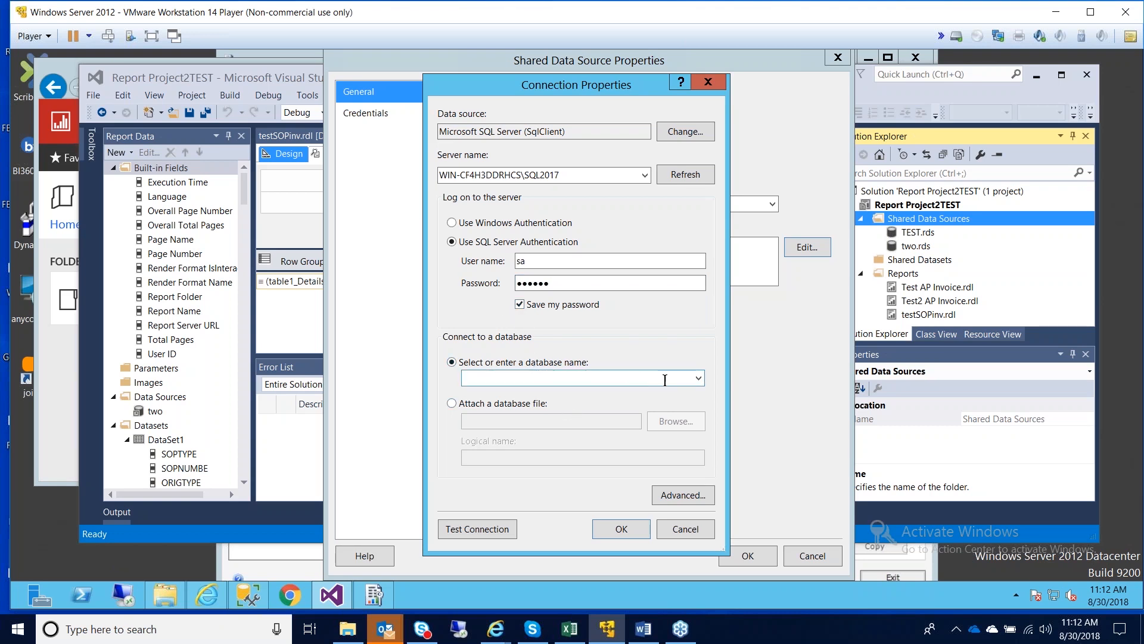
# Step: Select the TWO database for the connection and test the connection twice, dismissing each result
pyautogui.click(699, 378)
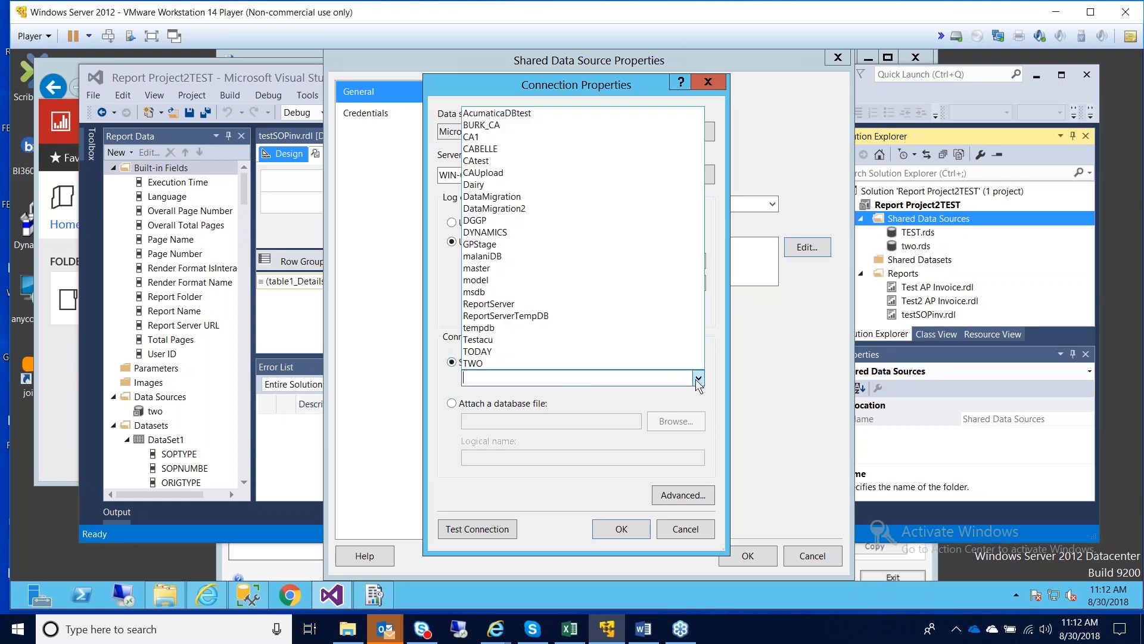
pyautogui.click(517, 363)
pyautogui.click(475, 529)
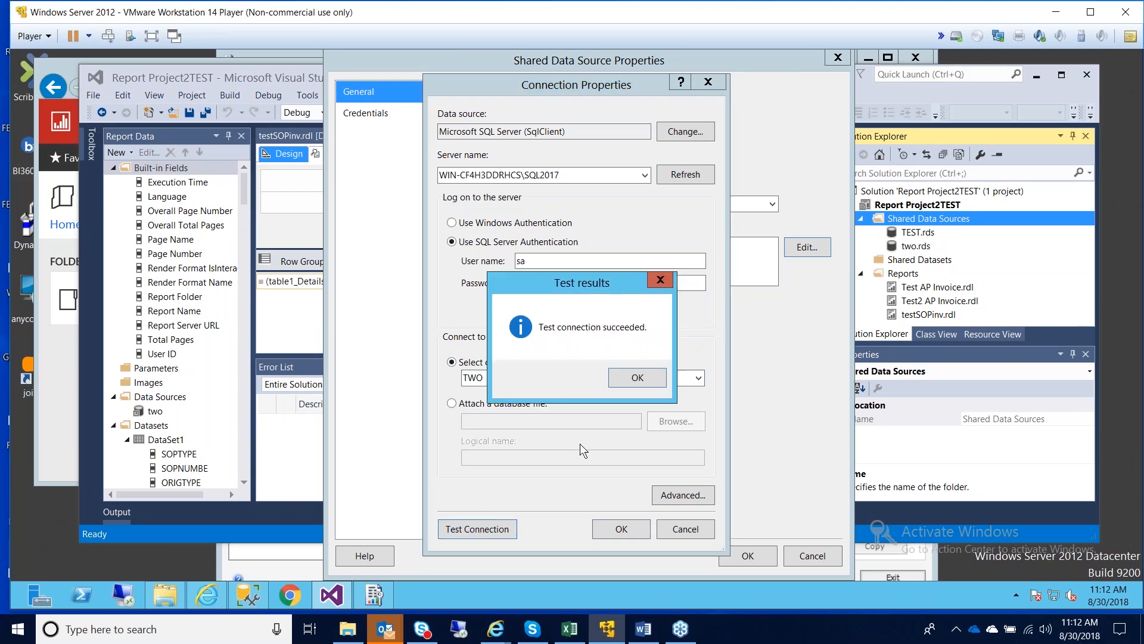
pyautogui.click(627, 385)
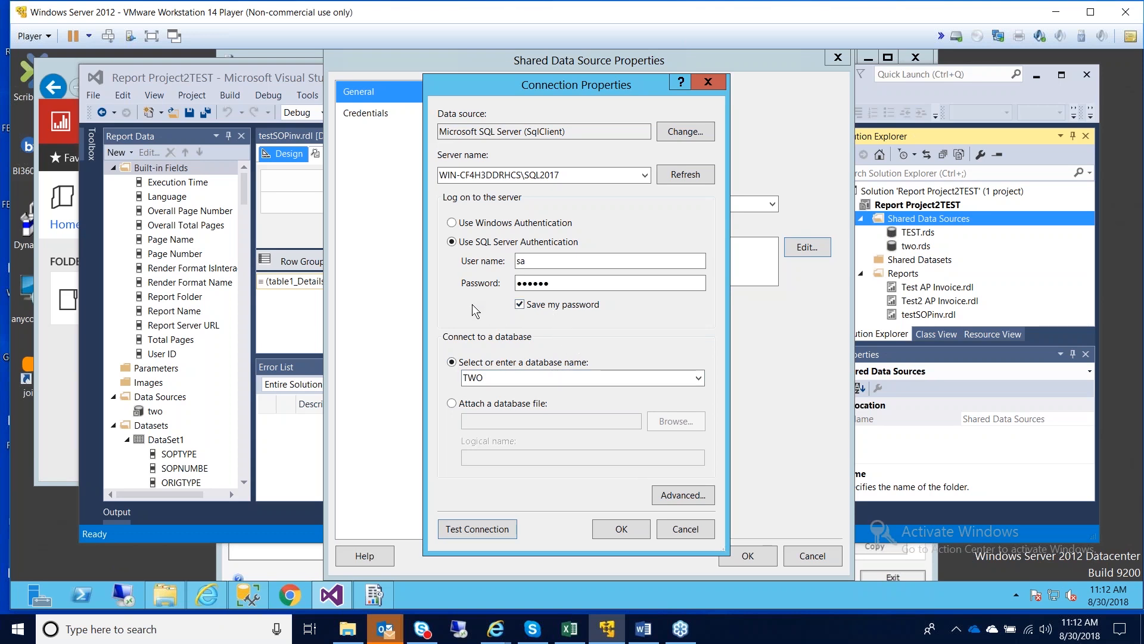
pyautogui.click(459, 530)
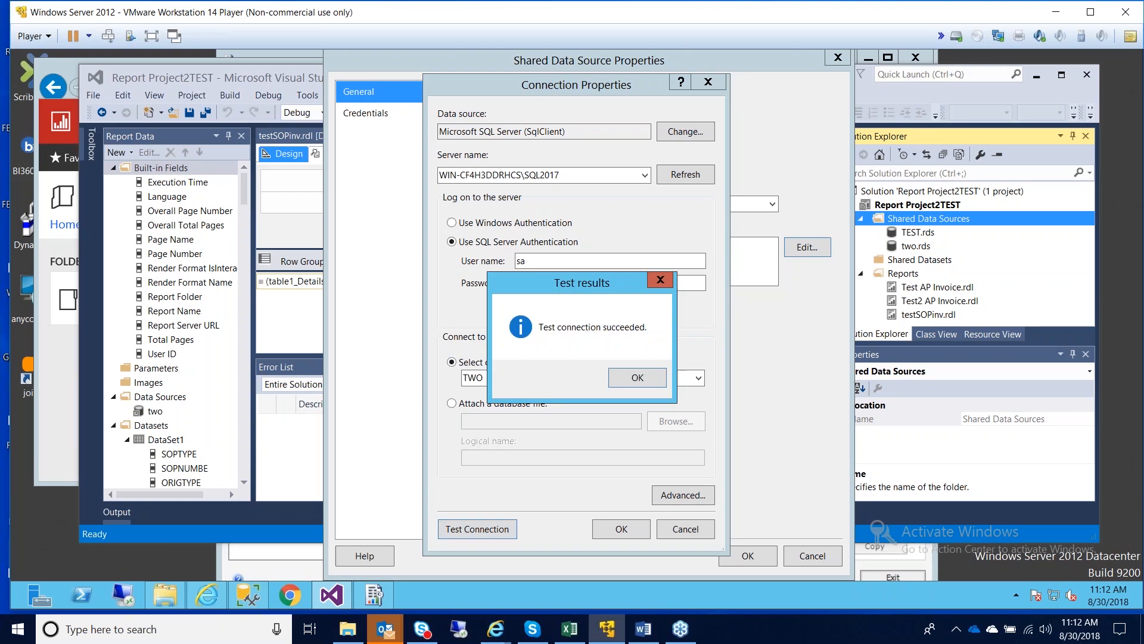
pyautogui.click(620, 382)
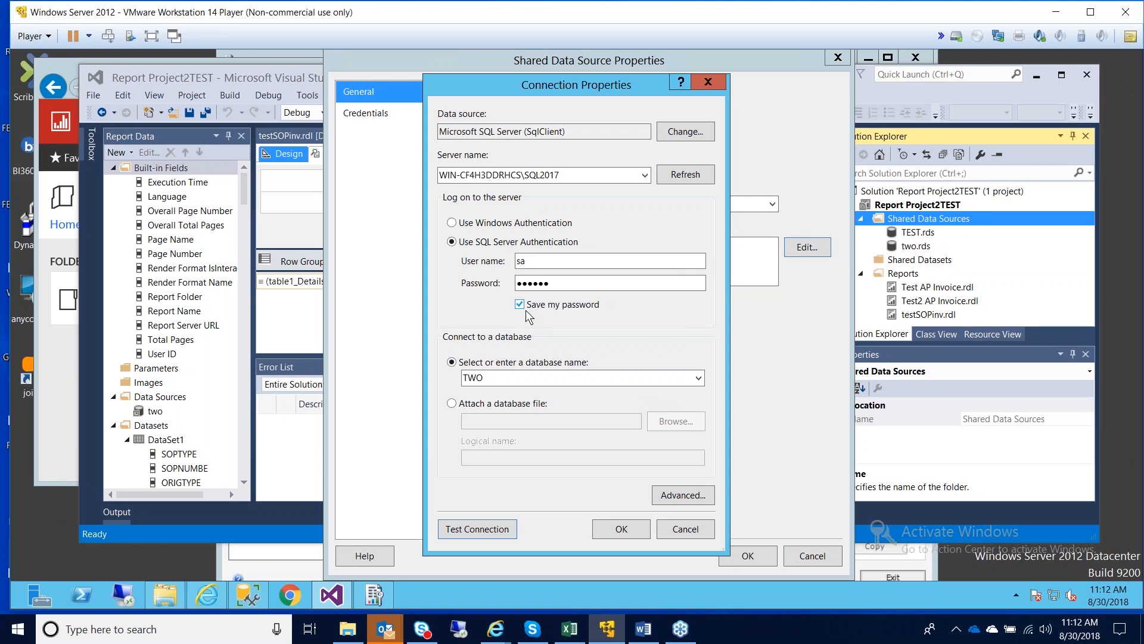
# Step: Accept the connection settings, finish creating the shared data source, and select GPTWO.rds in the project
pyautogui.click(621, 530)
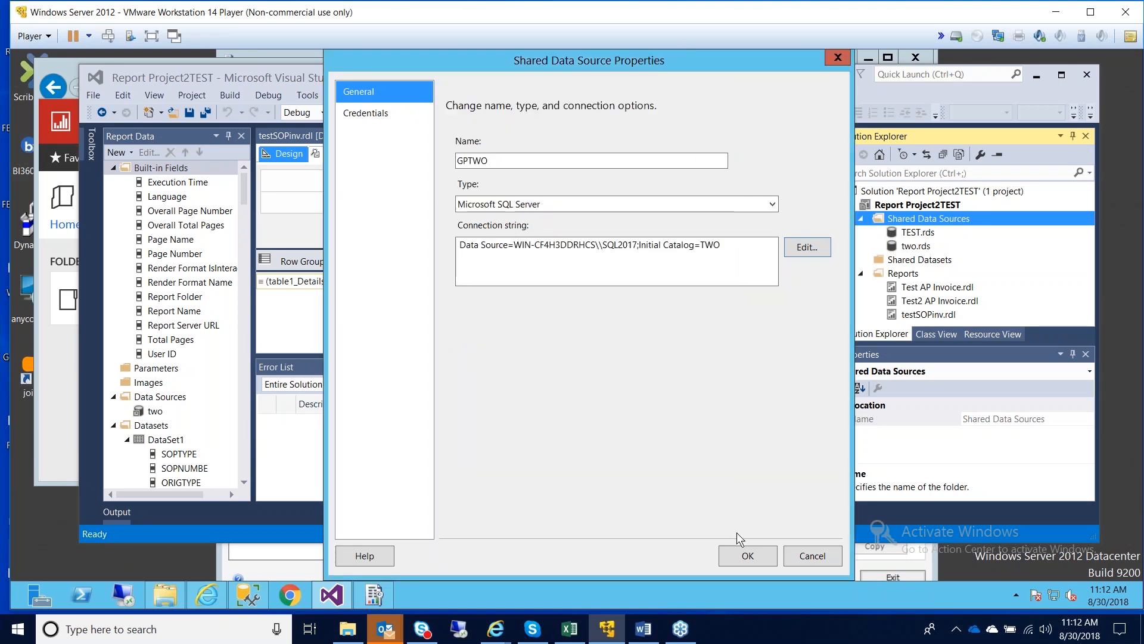
pyautogui.click(748, 556)
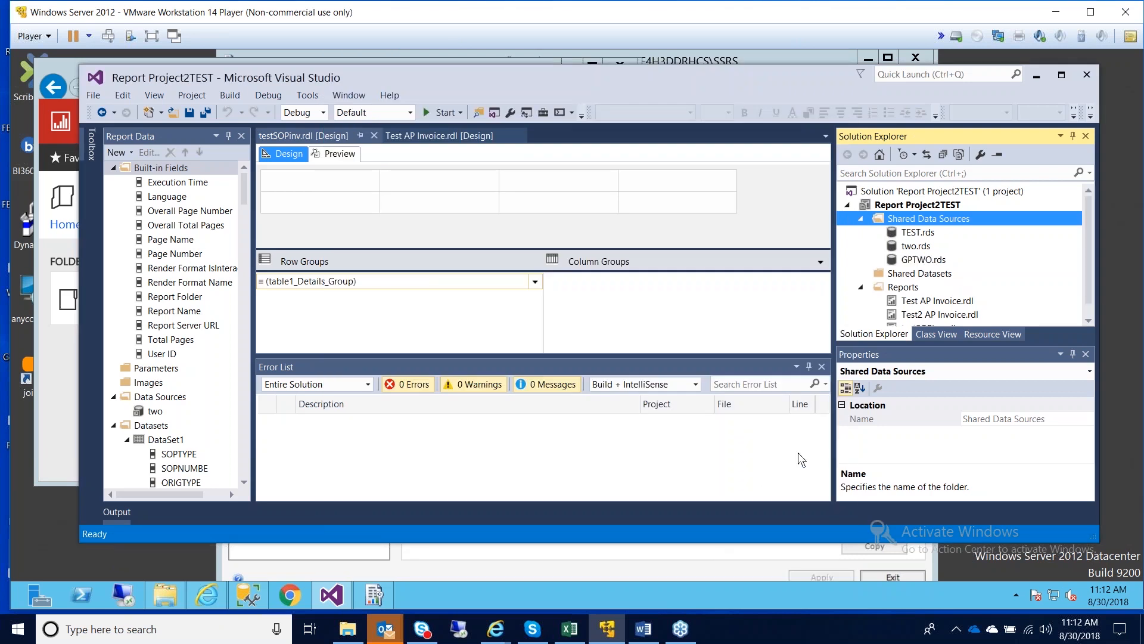
pyautogui.click(908, 260)
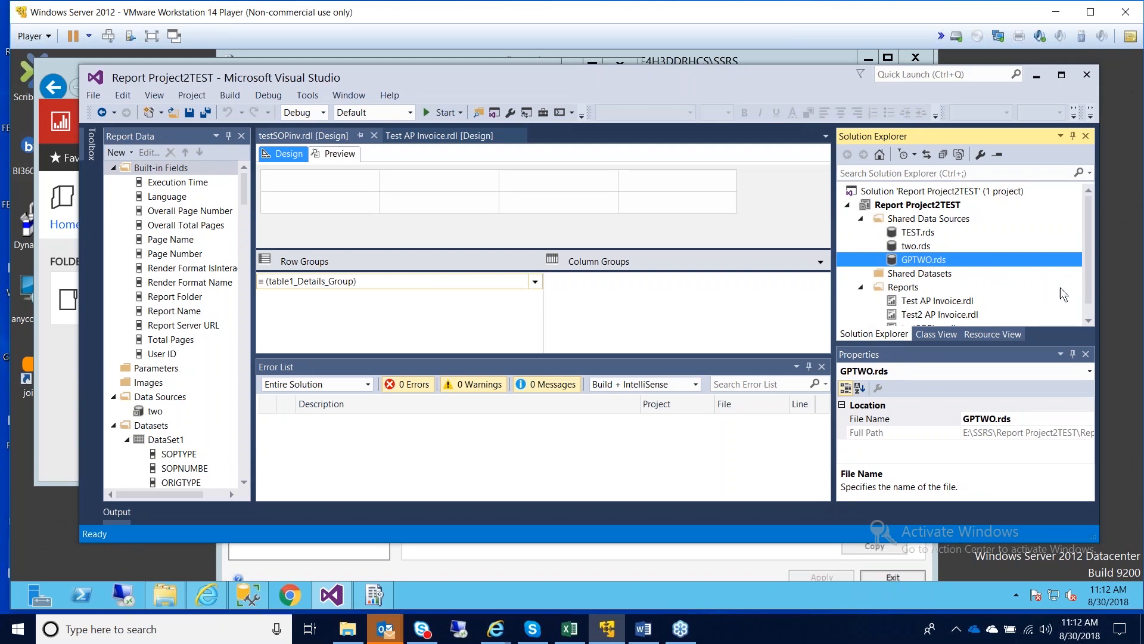
# Step: Add a new report with the Report Wizard and choose GPTWO as its shared data source
pyautogui.scroll(-1, 1092, 263)
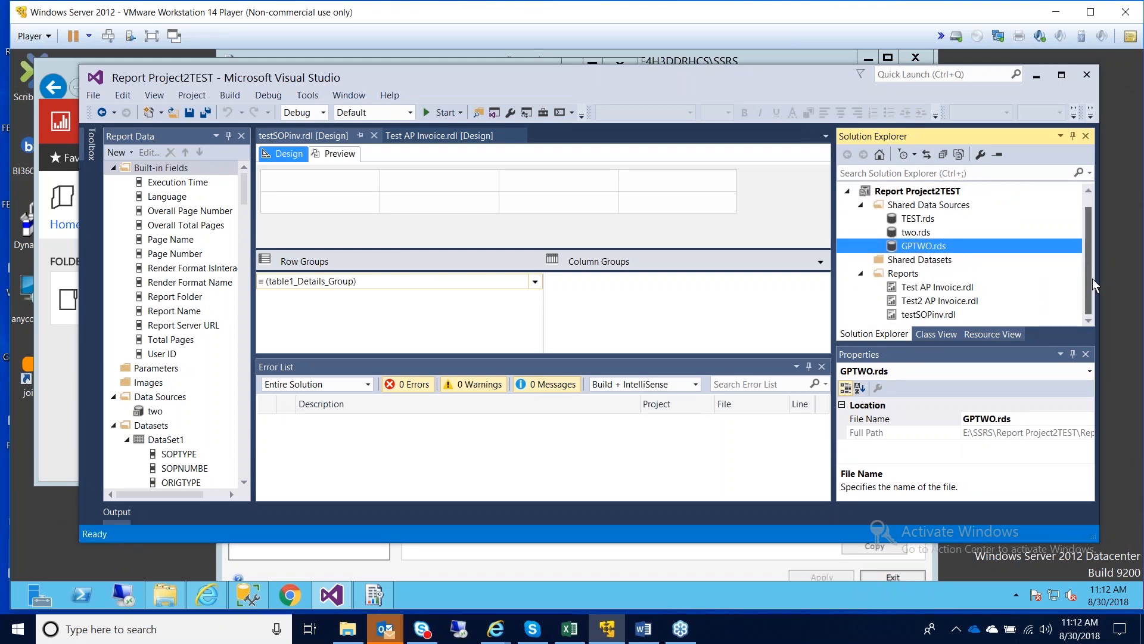
pyautogui.rightClick(903, 277)
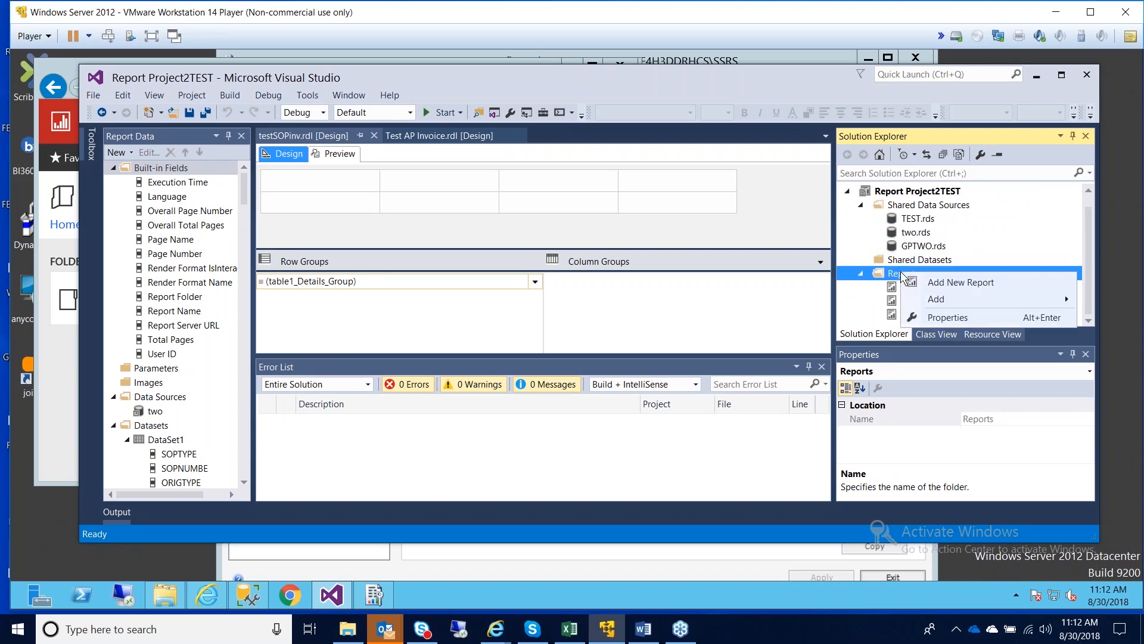
pyautogui.click(932, 284)
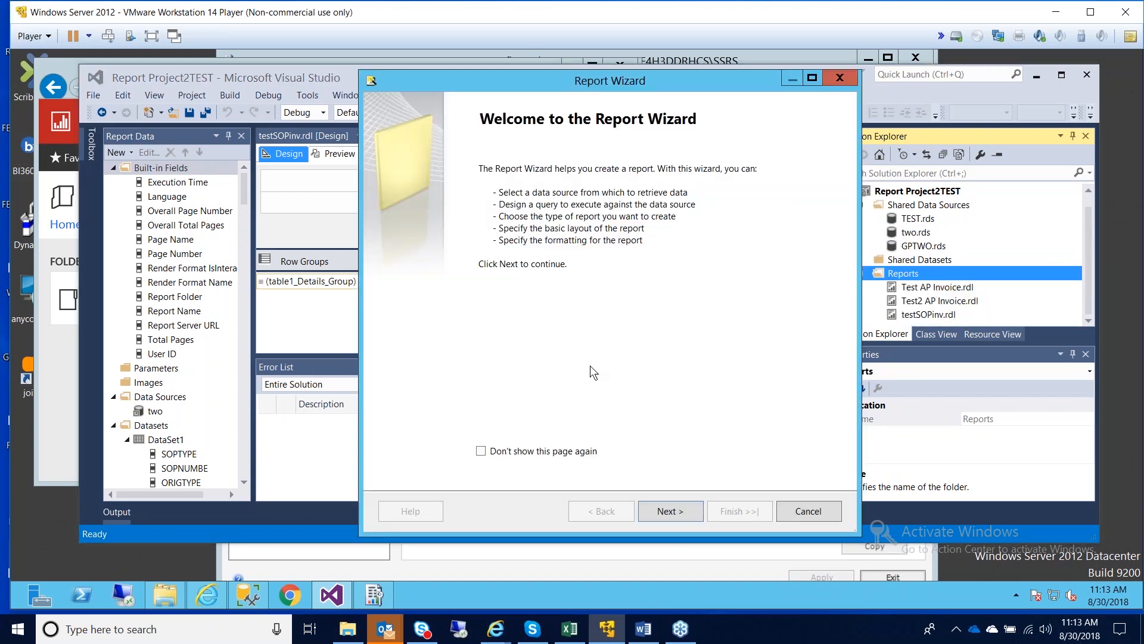
pyautogui.click(660, 510)
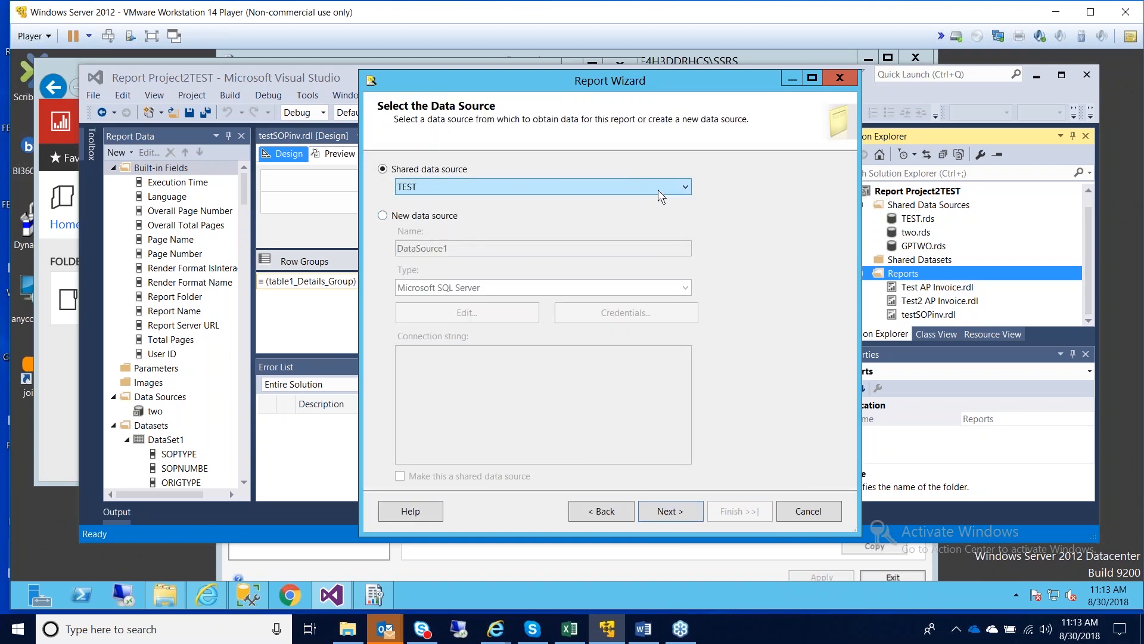
pyautogui.click(680, 187)
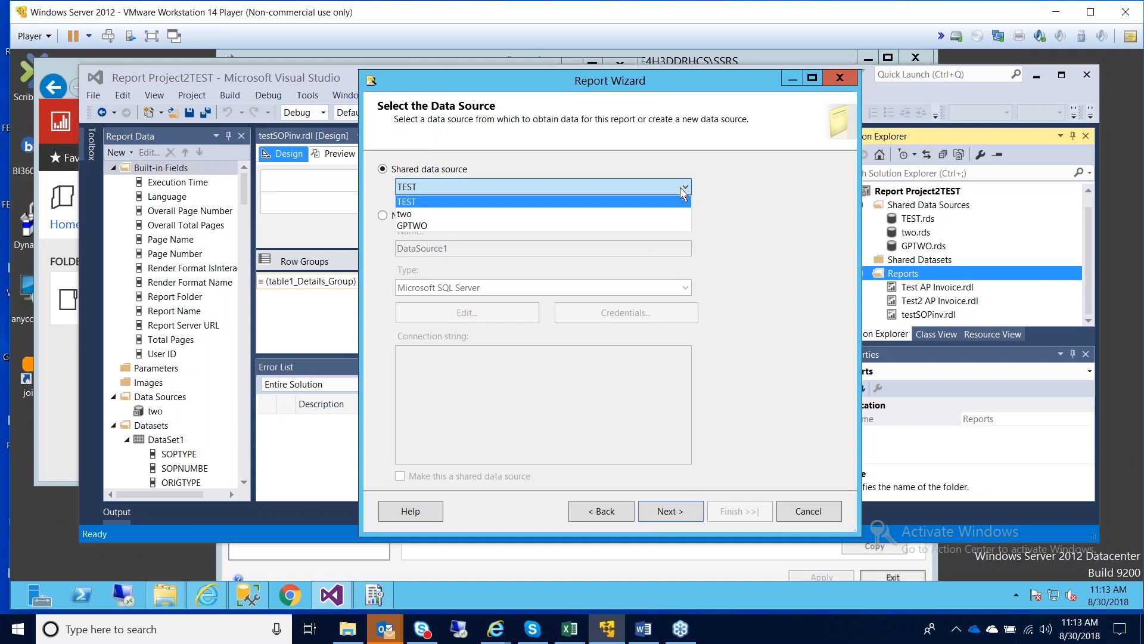
pyautogui.click(418, 227)
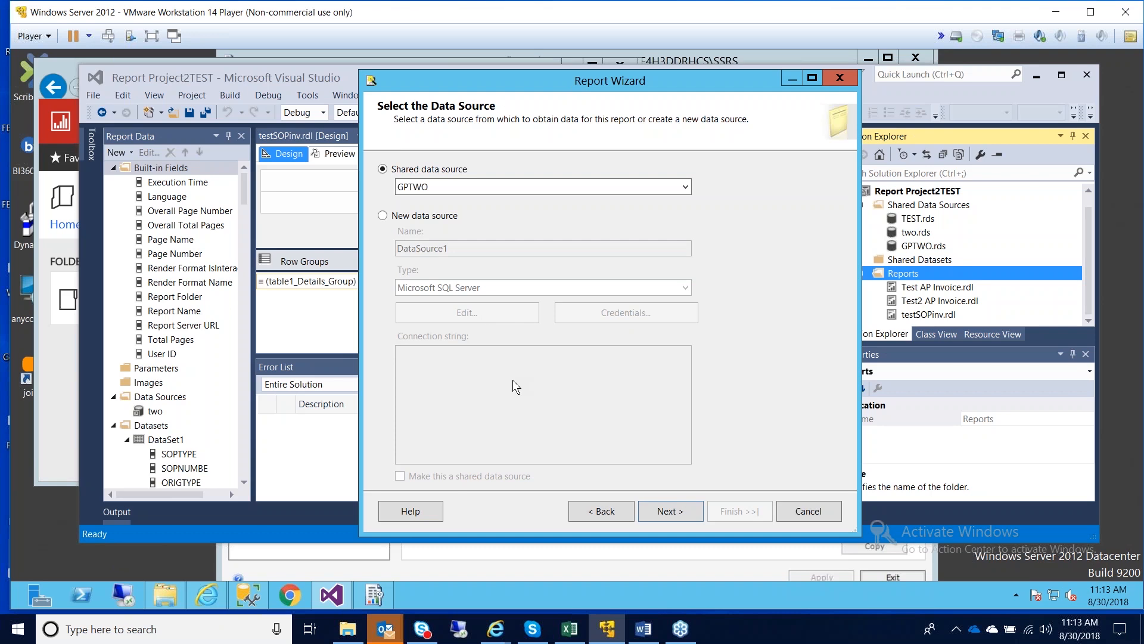
pyautogui.click(669, 515)
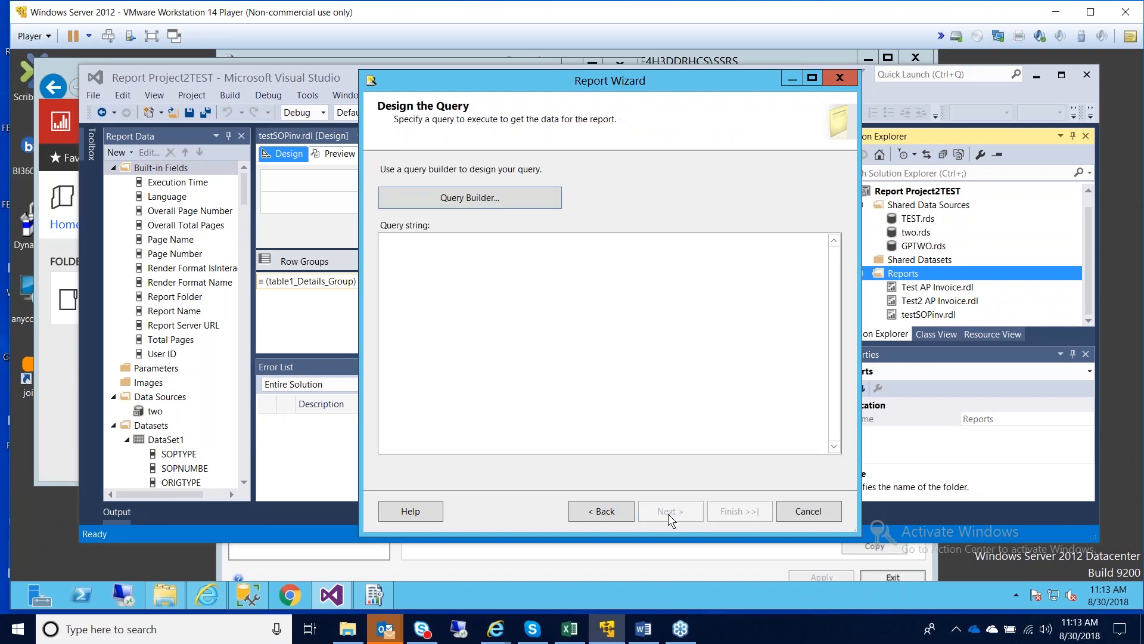
# Step: Open the query builder, hide its diagram and grid panes, and switch to editing the query as text
pyautogui.click(417, 253)
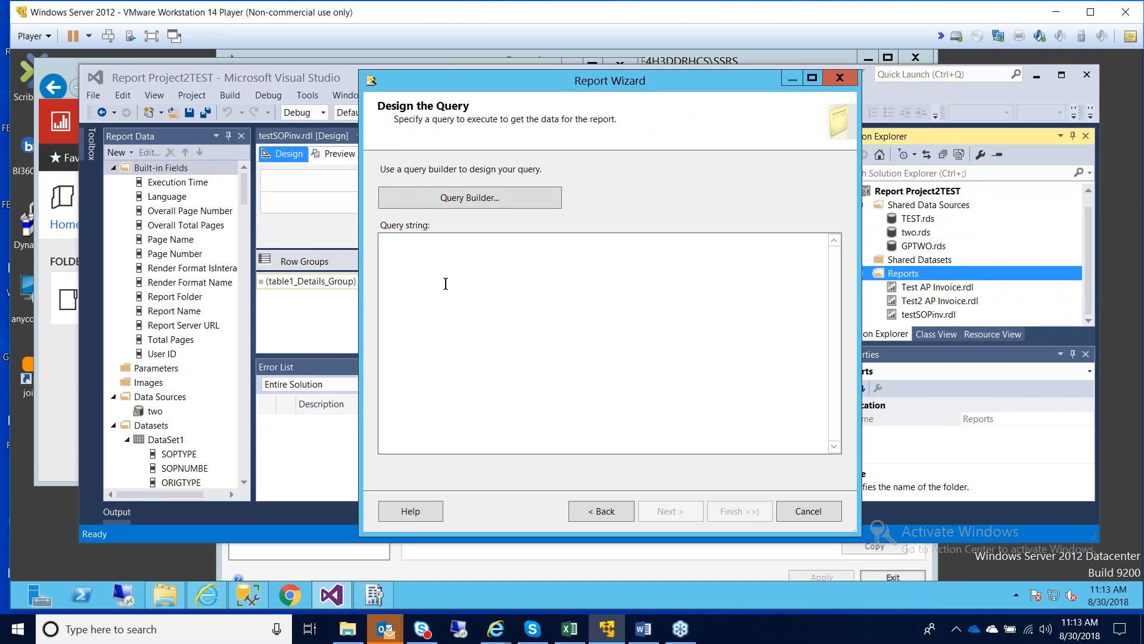
pyautogui.click(455, 199)
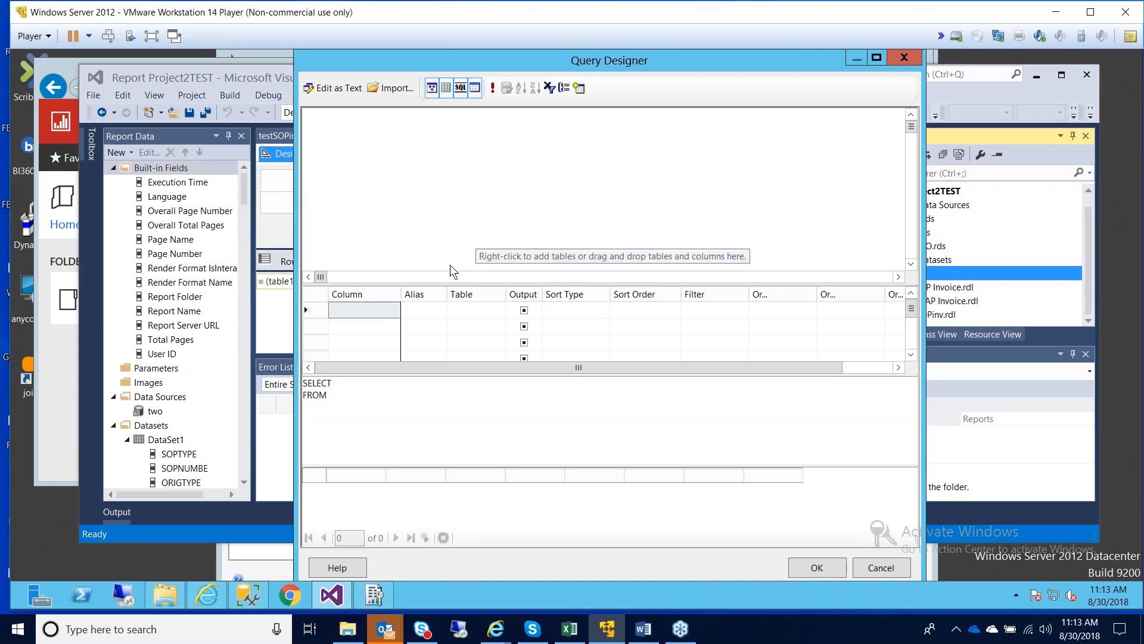
pyautogui.click(431, 87)
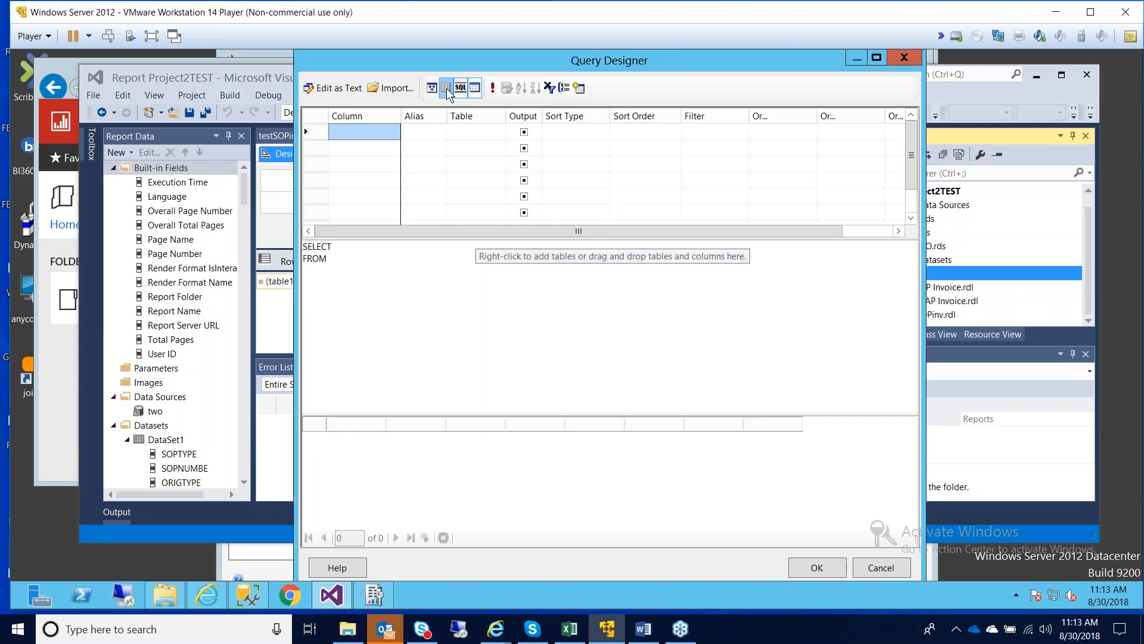
pyautogui.click(446, 88)
pyautogui.click(460, 88)
pyautogui.click(460, 88)
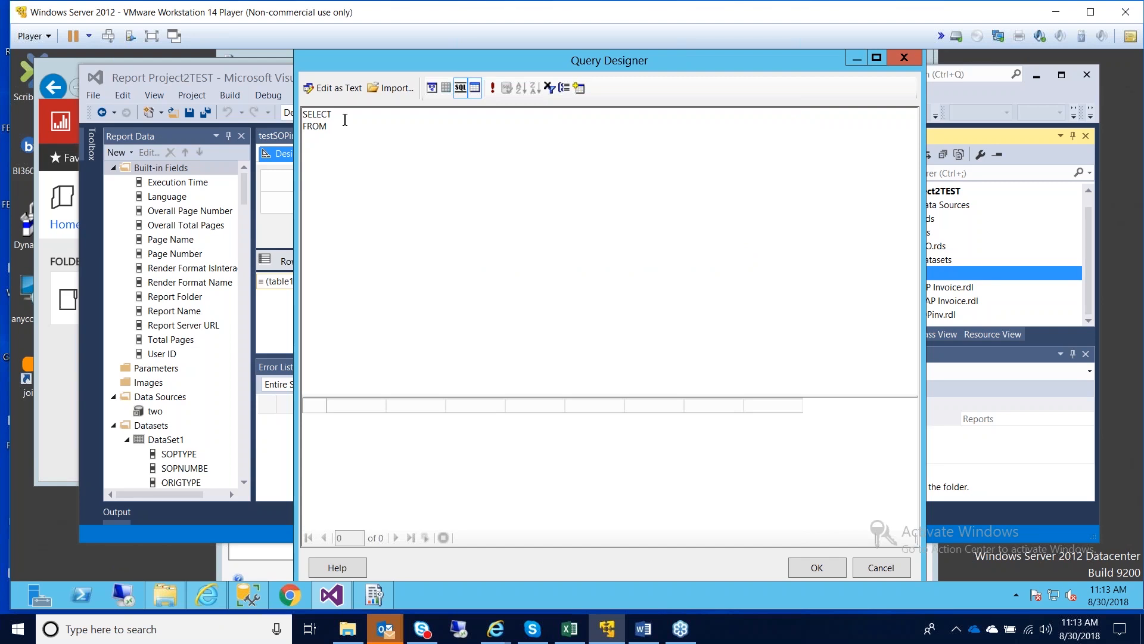
pyautogui.click(336, 95)
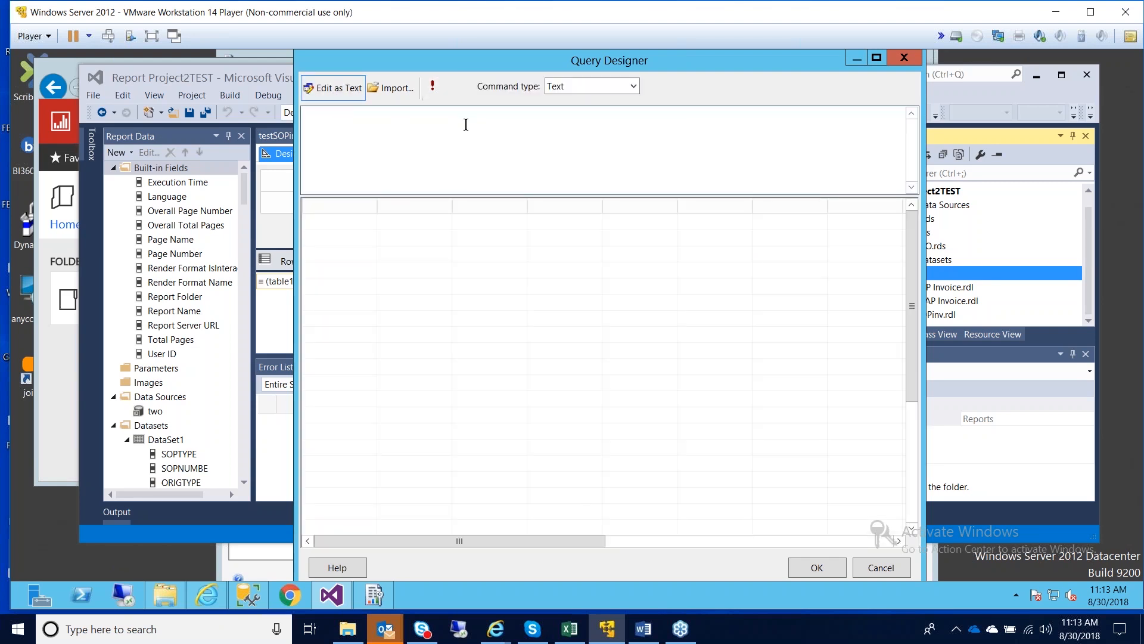
# Step: View the command type options, and switch to SQL Server Management Studio to list the TWO database's stored procedures
pyautogui.click(632, 86)
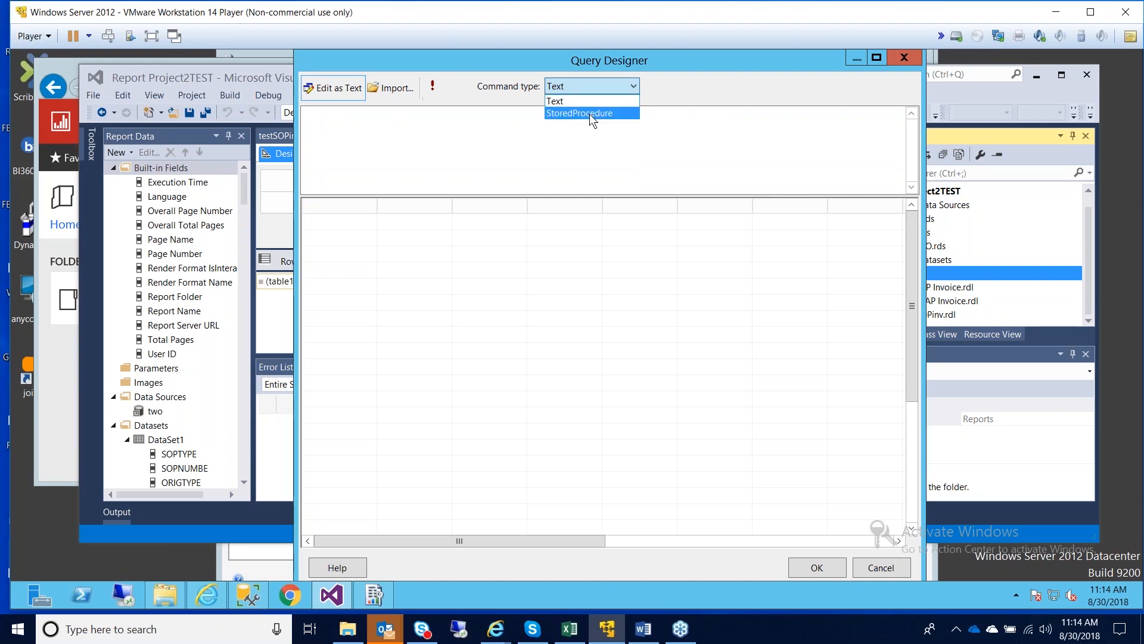
pyautogui.click(250, 594)
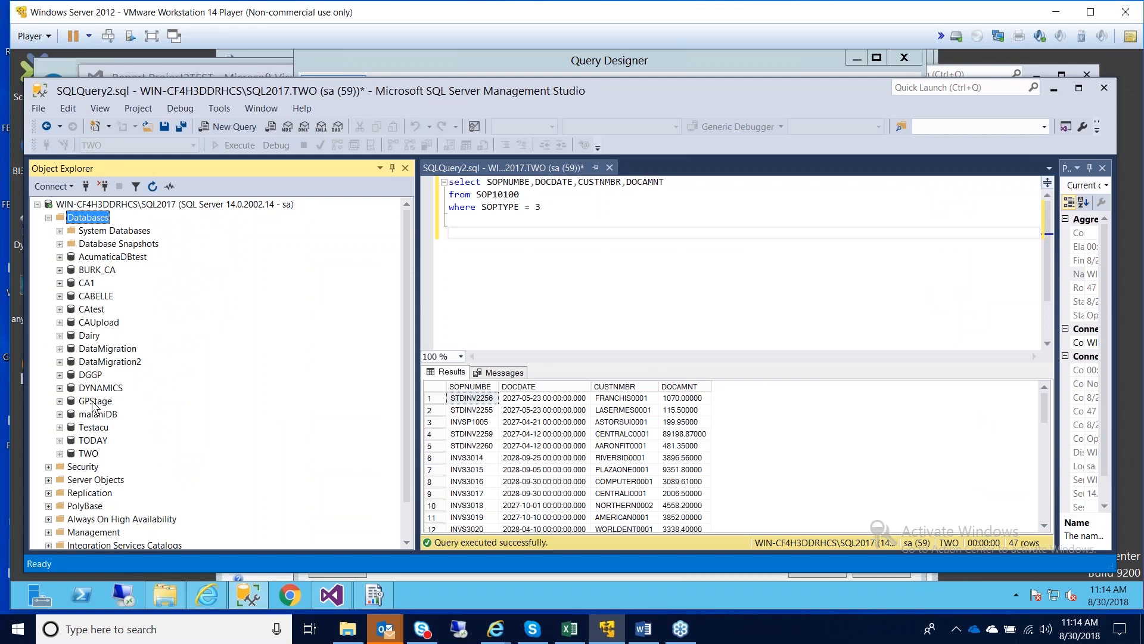
pyautogui.click(60, 453)
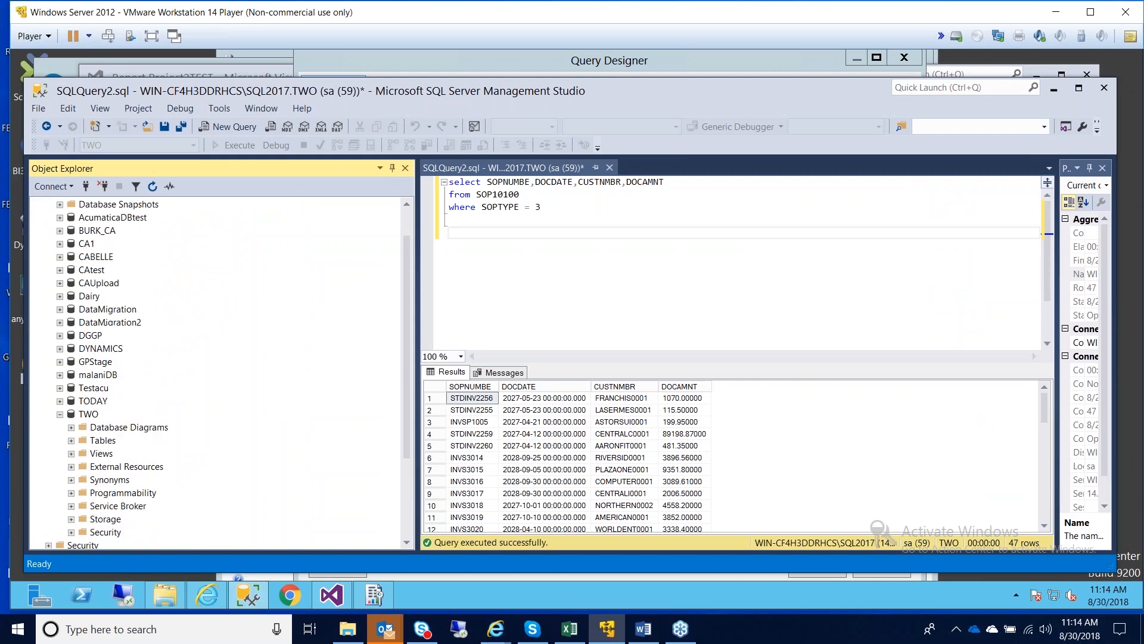
pyautogui.click(71, 493)
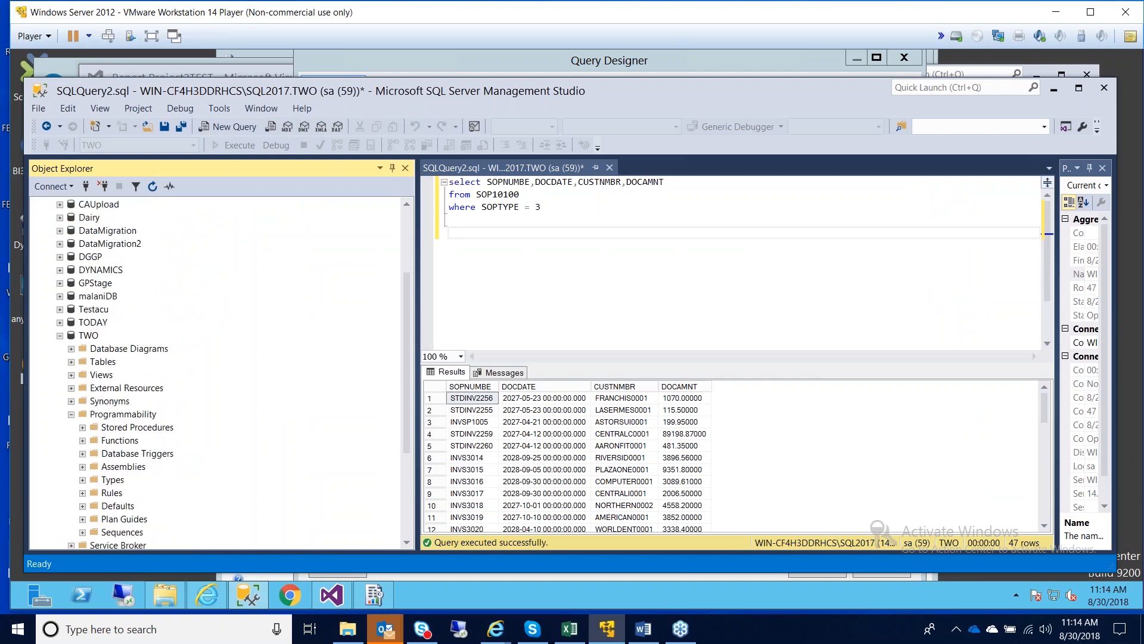
pyautogui.click(82, 427)
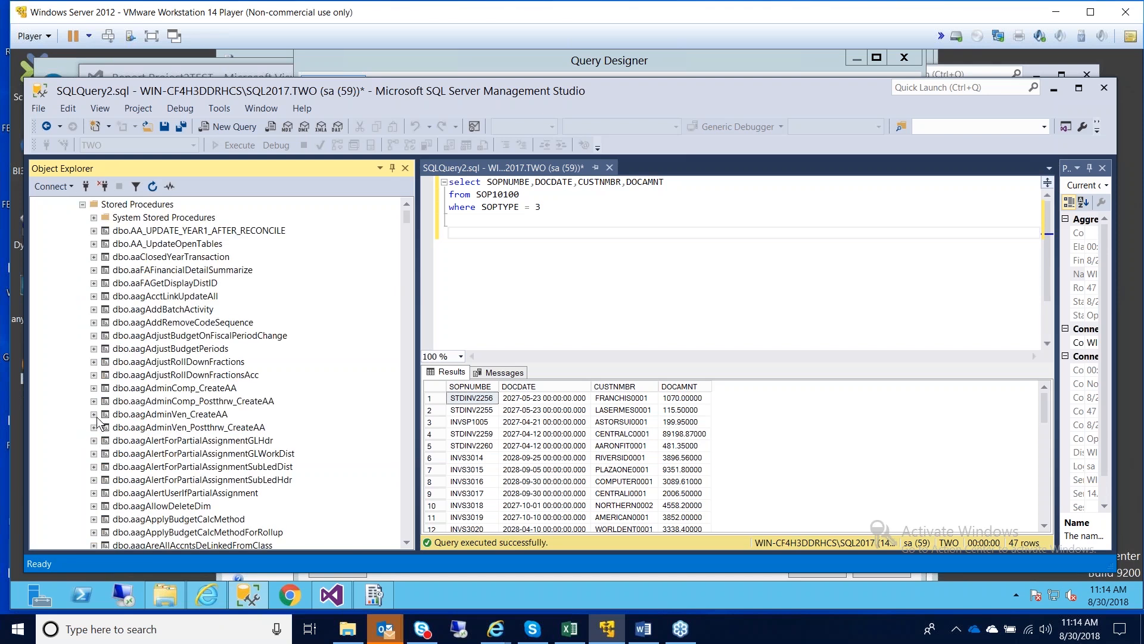
# Step: Open the modify script of stored procedure dbo.AA_UPDATE_YEAR1_AFTER_RECONCILE to view its code, and close it again
pyautogui.rightClick(241, 229)
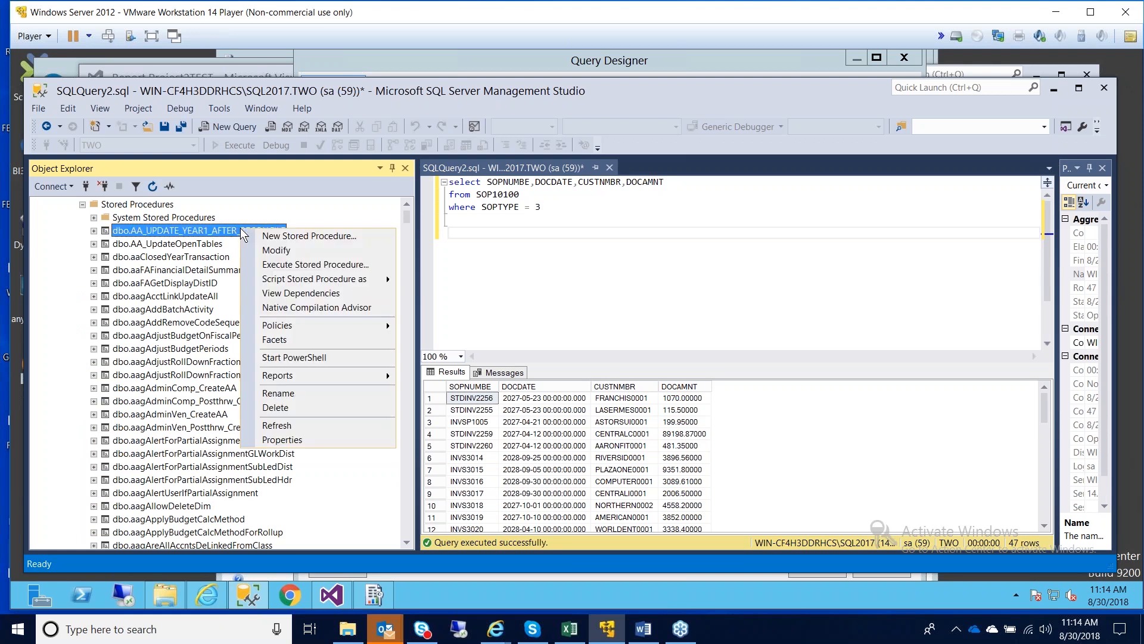
pyautogui.click(265, 250)
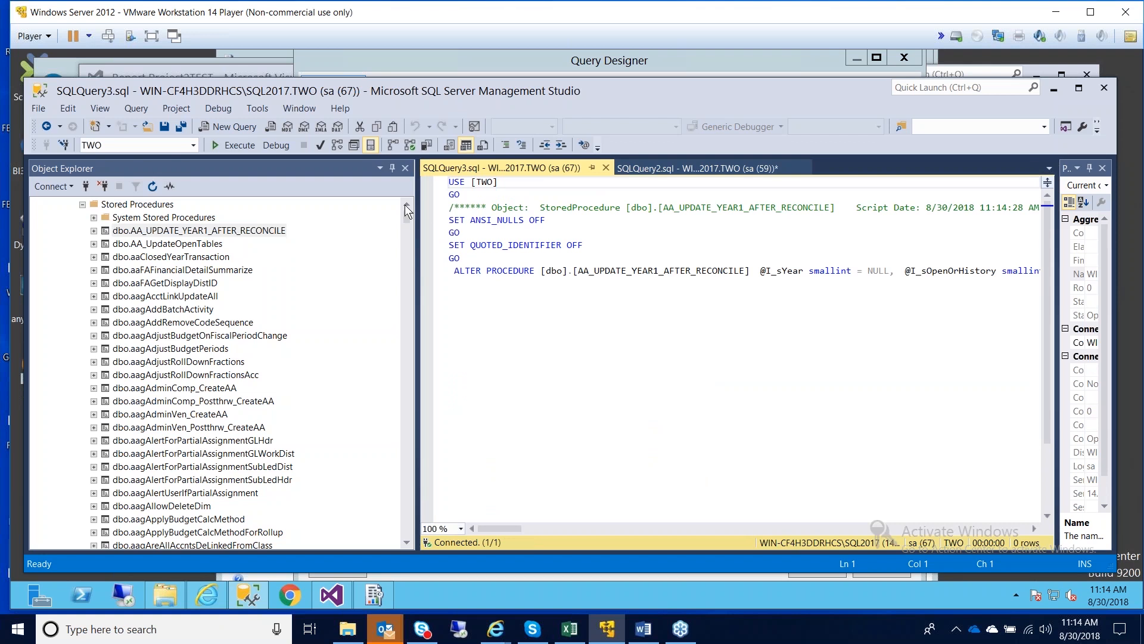
pyautogui.click(606, 168)
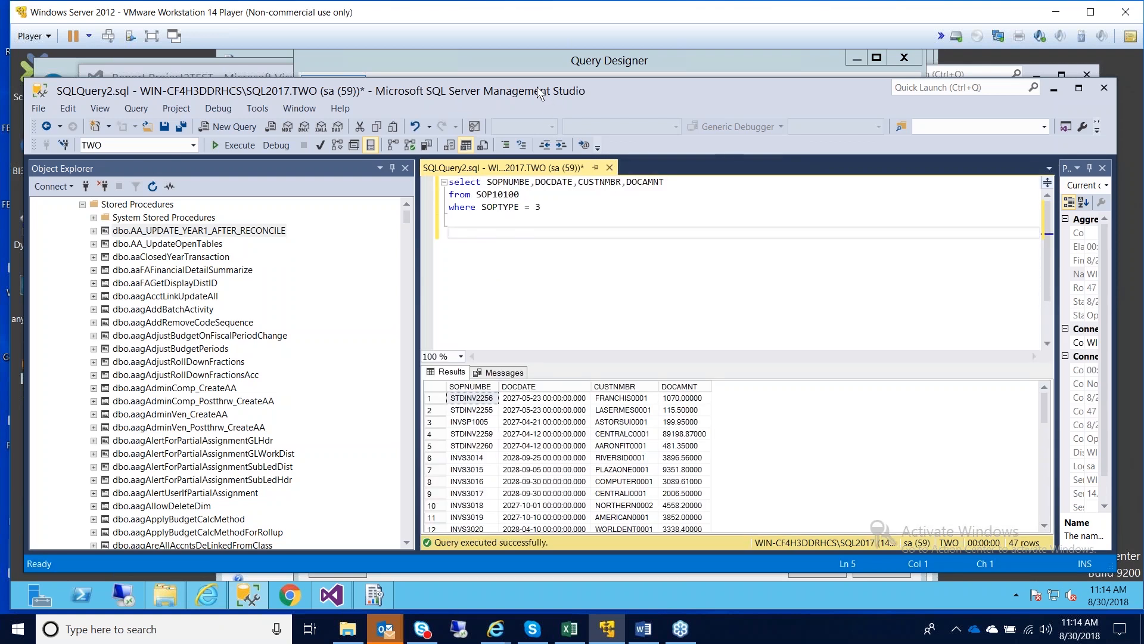
# Step: Move the Management Studio window down to uncover the Query Designer and set the command type to StoredProcedure
pyautogui.moveTo(536, 93); pyautogui.dragTo(547, 250)
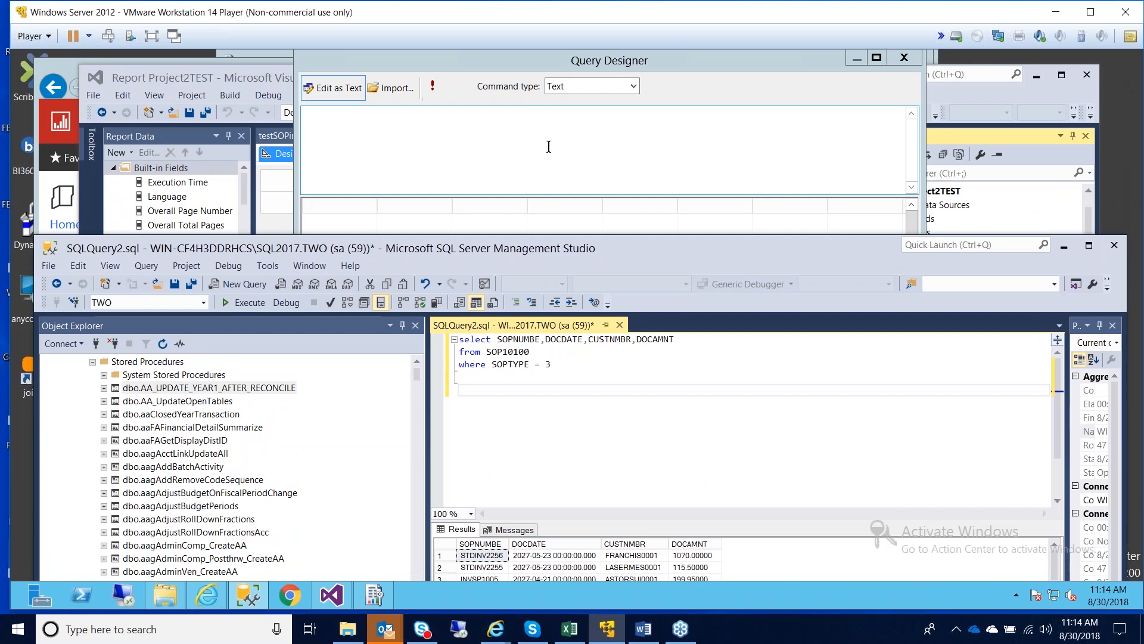
pyautogui.click(637, 85)
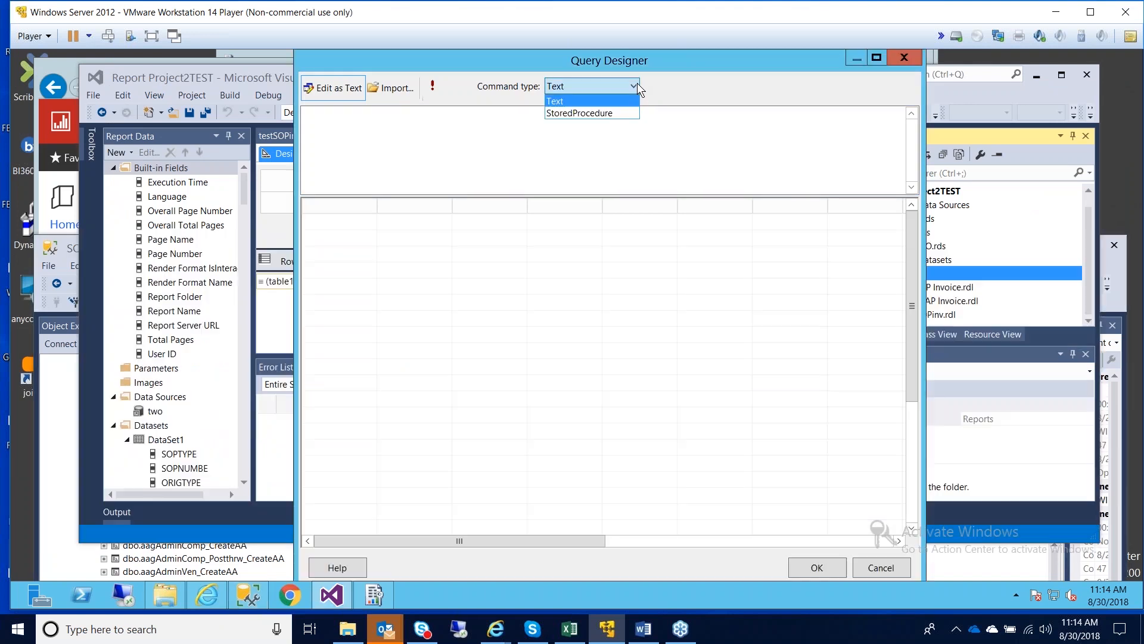
pyautogui.click(593, 113)
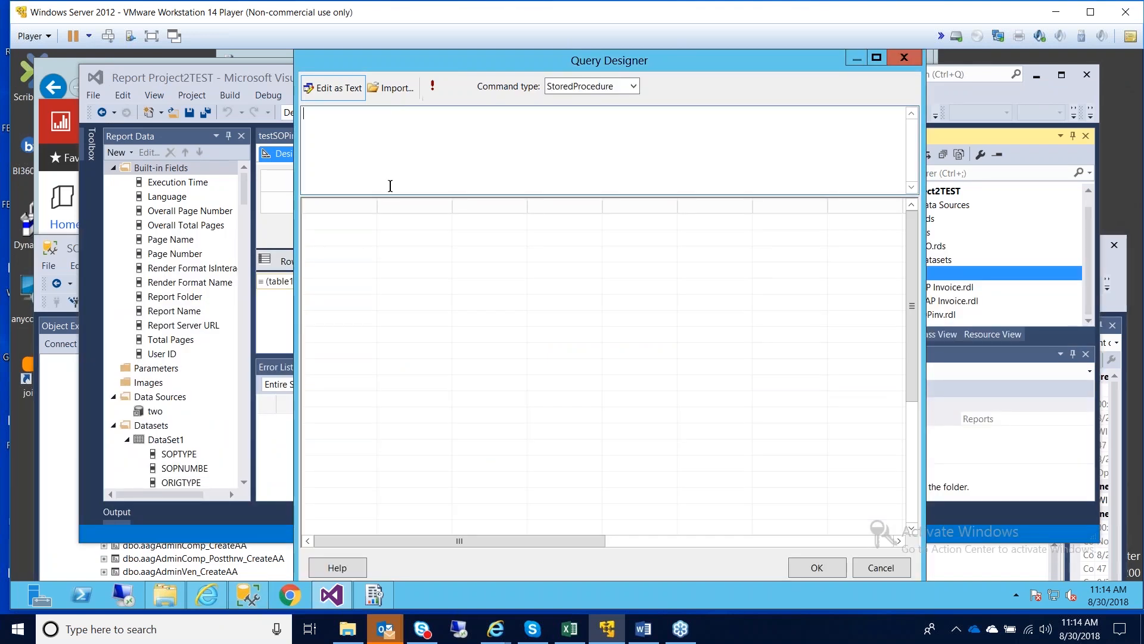
# Step: Copy the procedure name AA_UPDATE_YEAR1_AFTER_RECONCILE from Management Studio and paste it as the query in the Query Designer
pyautogui.click(1109, 303)
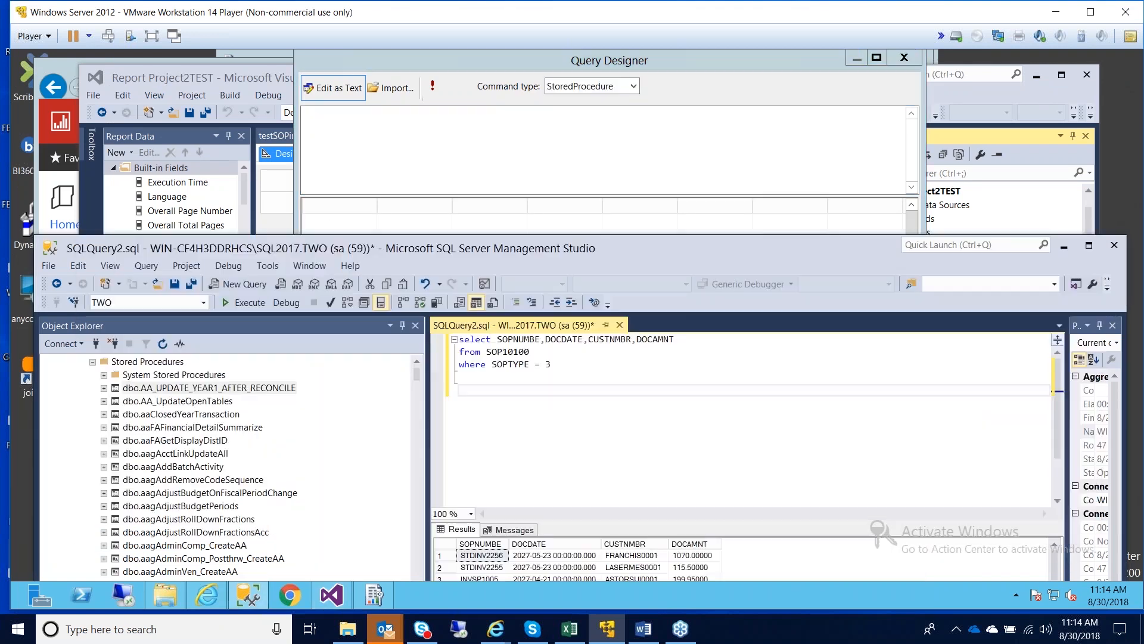
pyautogui.rightClick(274, 388)
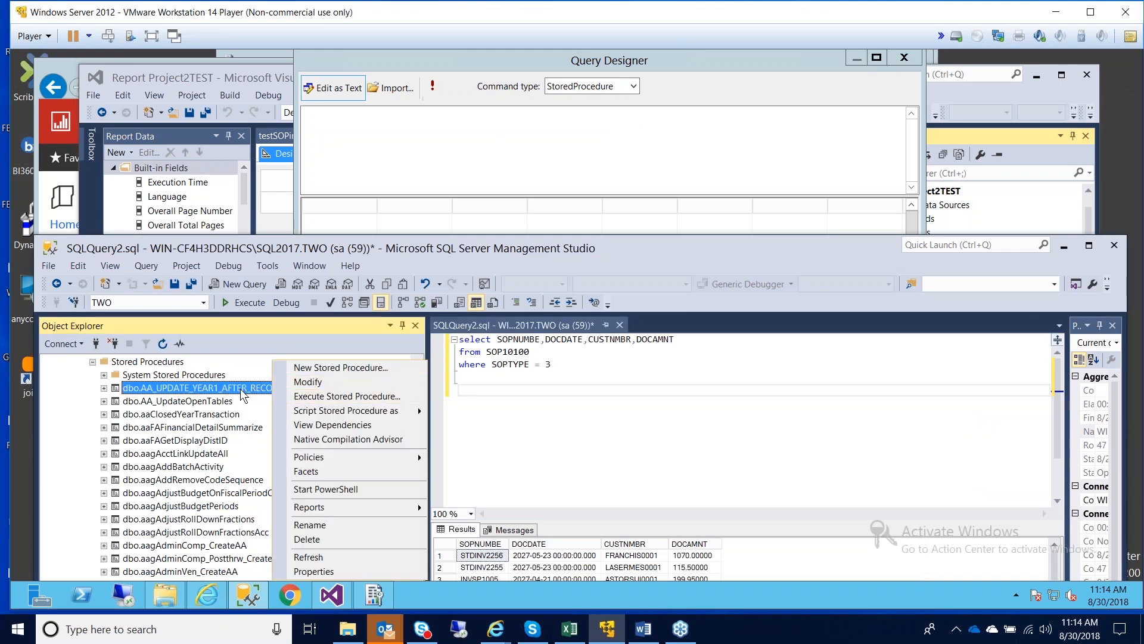
pyautogui.moveTo(258, 391); pyautogui.dragTo(495, 390)
pyautogui.hotkey('ctrl', 'c')
pyautogui.click(685, 391)
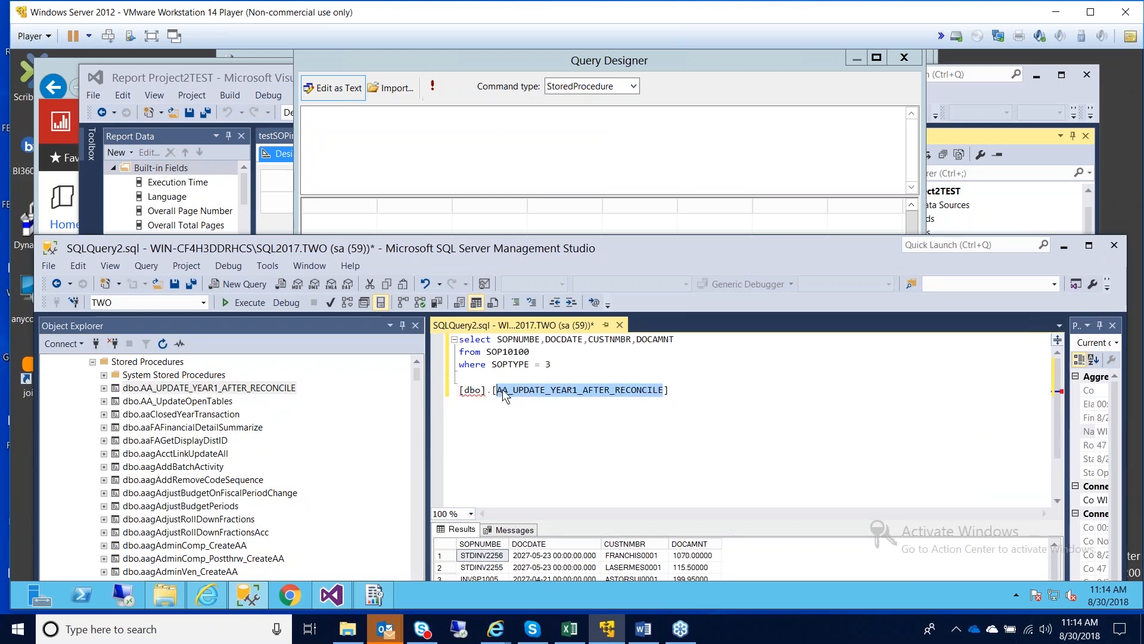
pyautogui.click(365, 131)
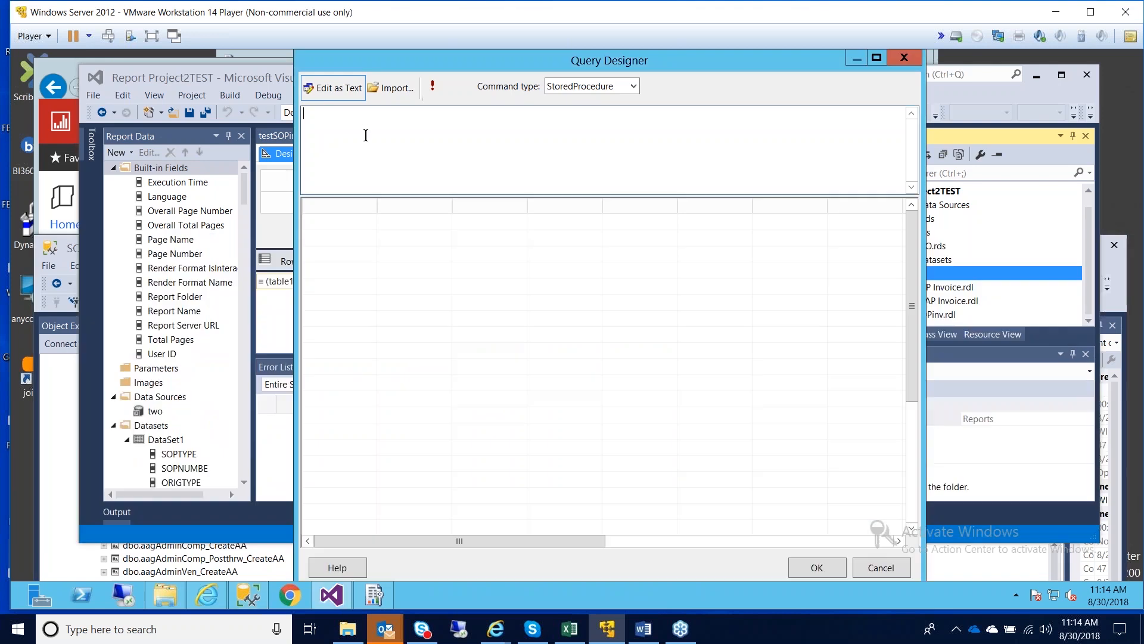
pyautogui.hotkey('ctrl', 'v')
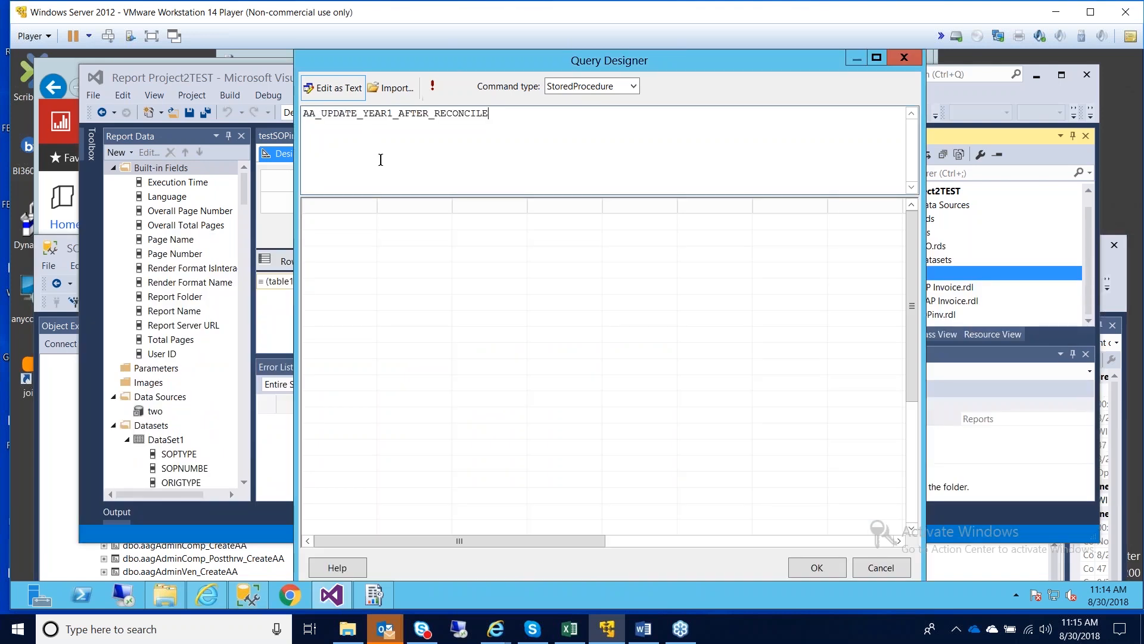
# Step: Try to run the stored procedure with all query parameters left blank, and dismiss the resulting message
pyautogui.click(435, 87)
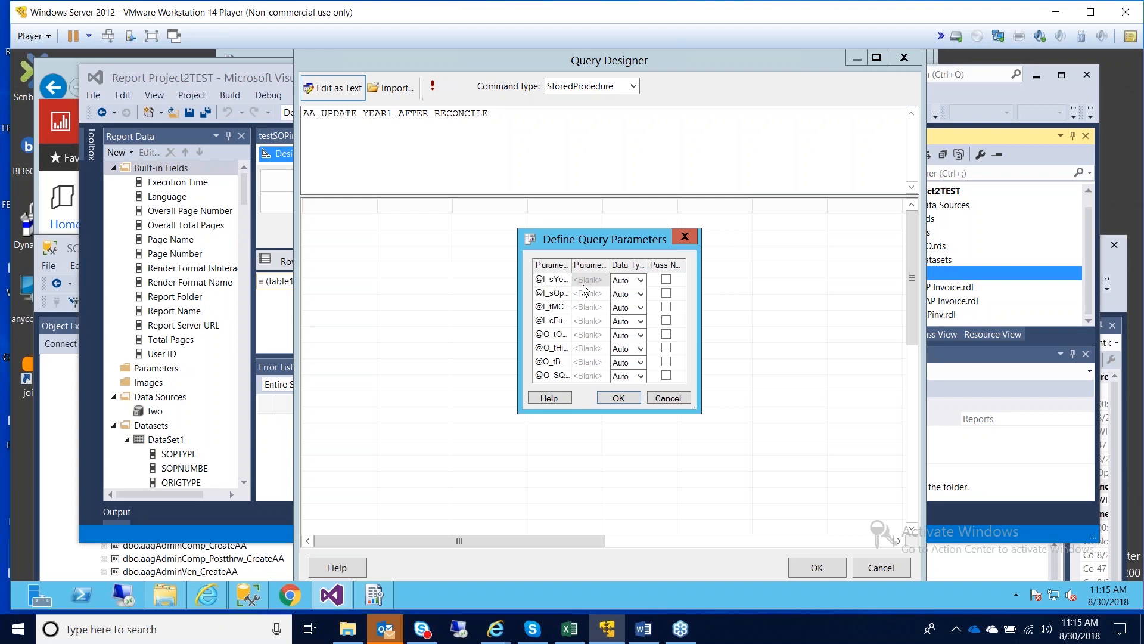
pyautogui.click(615, 398)
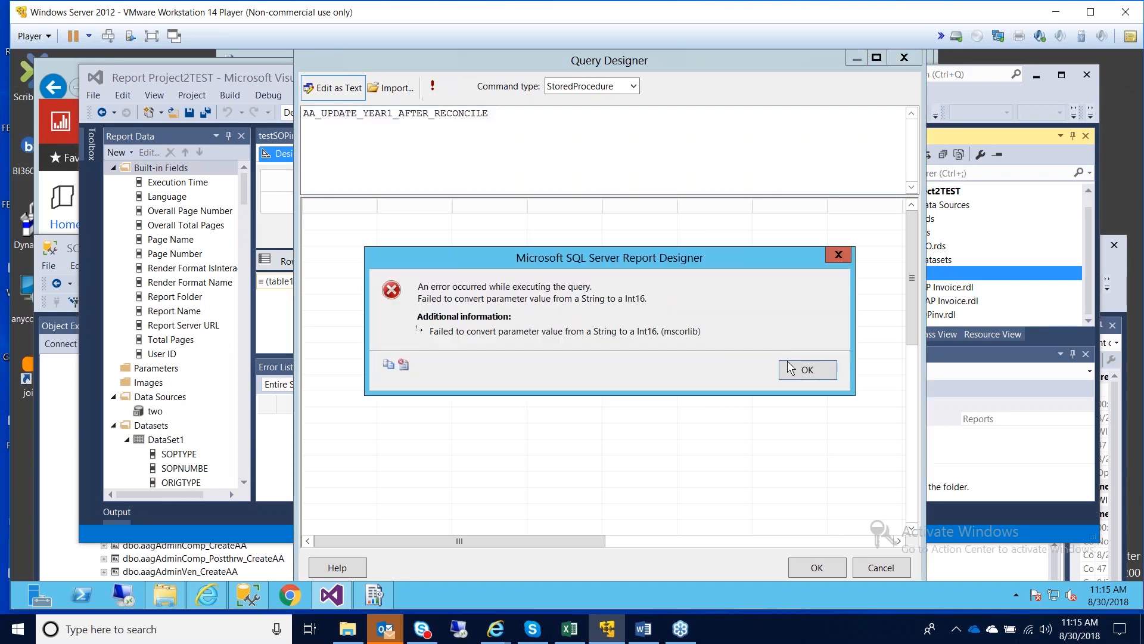
pyautogui.click(802, 369)
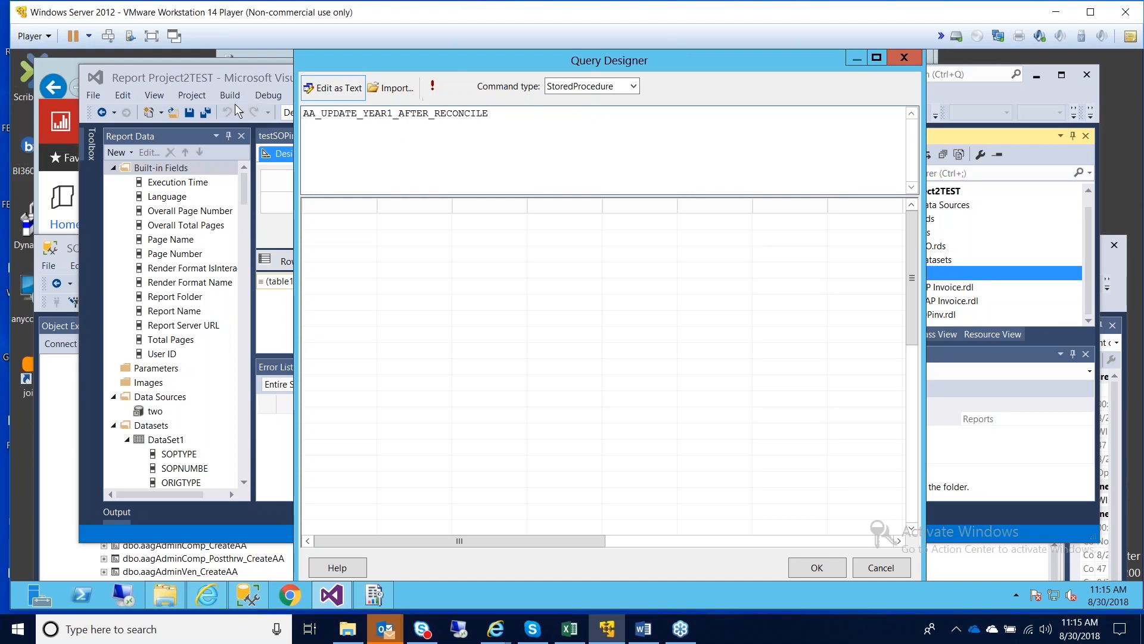
# Step: Set the command type back to Text and clear the stored procedure name from the query
pyautogui.click(633, 87)
pyautogui.click(568, 102)
pyautogui.click(325, 127)
pyautogui.hotkey('ctrl', 'a')
pyautogui.press('BackSpace')
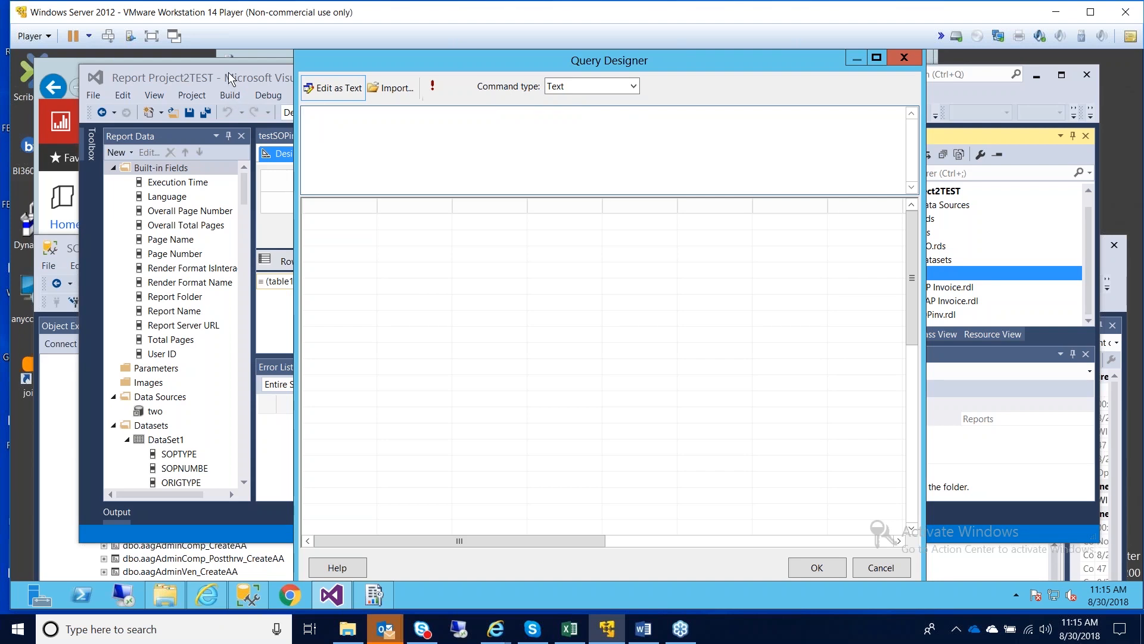
# Step: Copy the SELECT query on SOP10100 with SOPTYPE = 3 from Management Studio and paste it into the Query Designer
pyautogui.moveTo(248, 595)
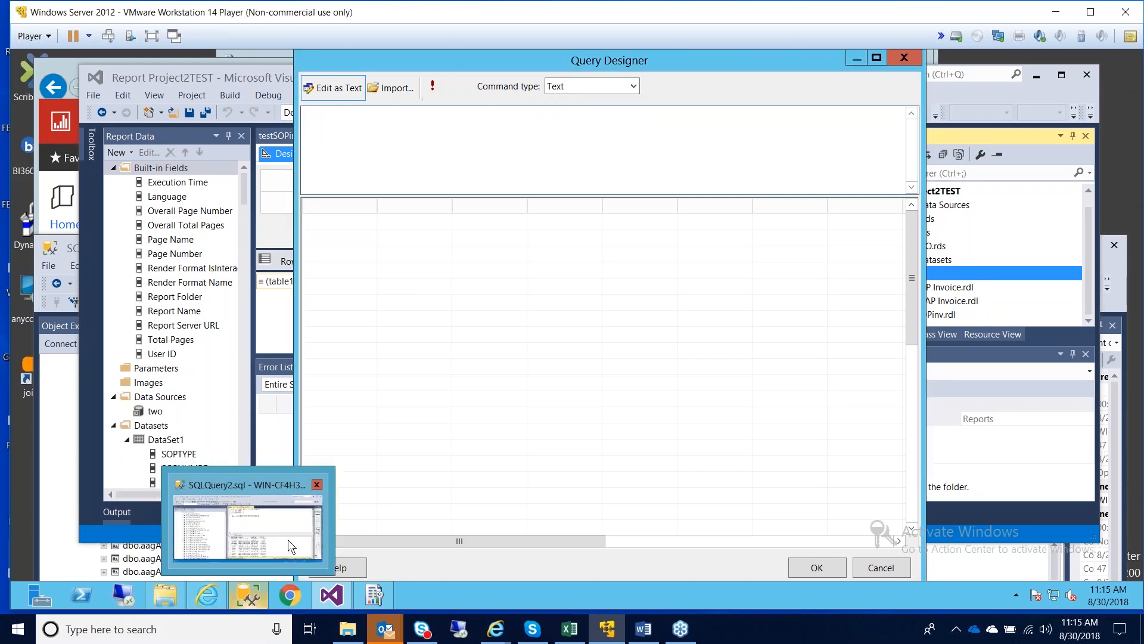
pyautogui.click(238, 598)
pyautogui.click(546, 365)
pyautogui.moveTo(574, 363); pyautogui.dragTo(447, 340)
pyautogui.hotkey('ctrl', 'c')
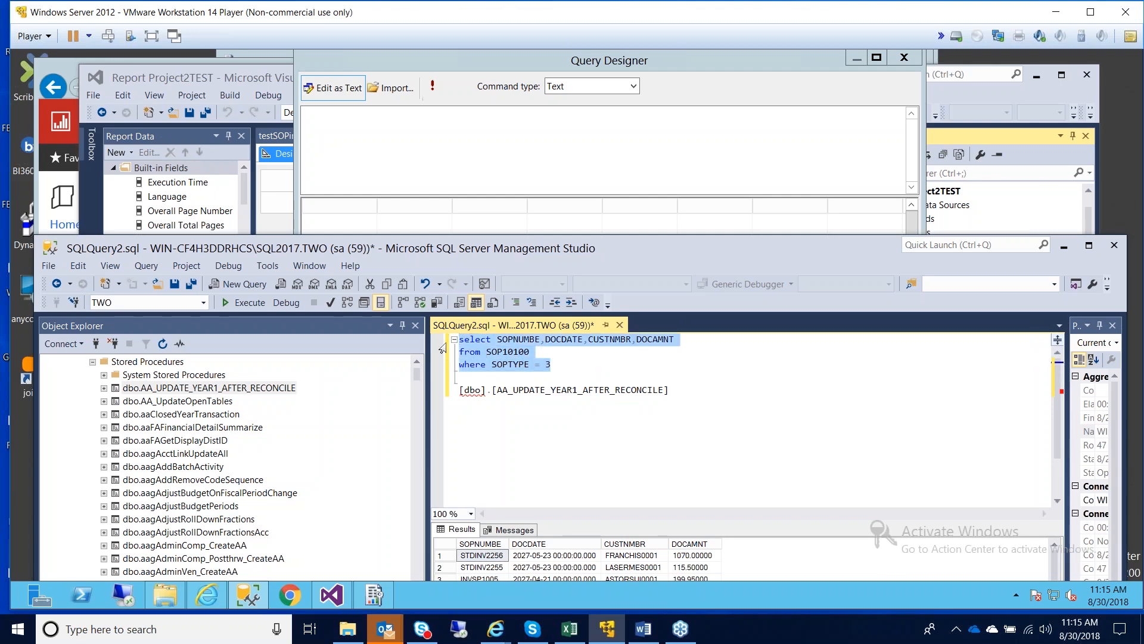
pyautogui.click(365, 154)
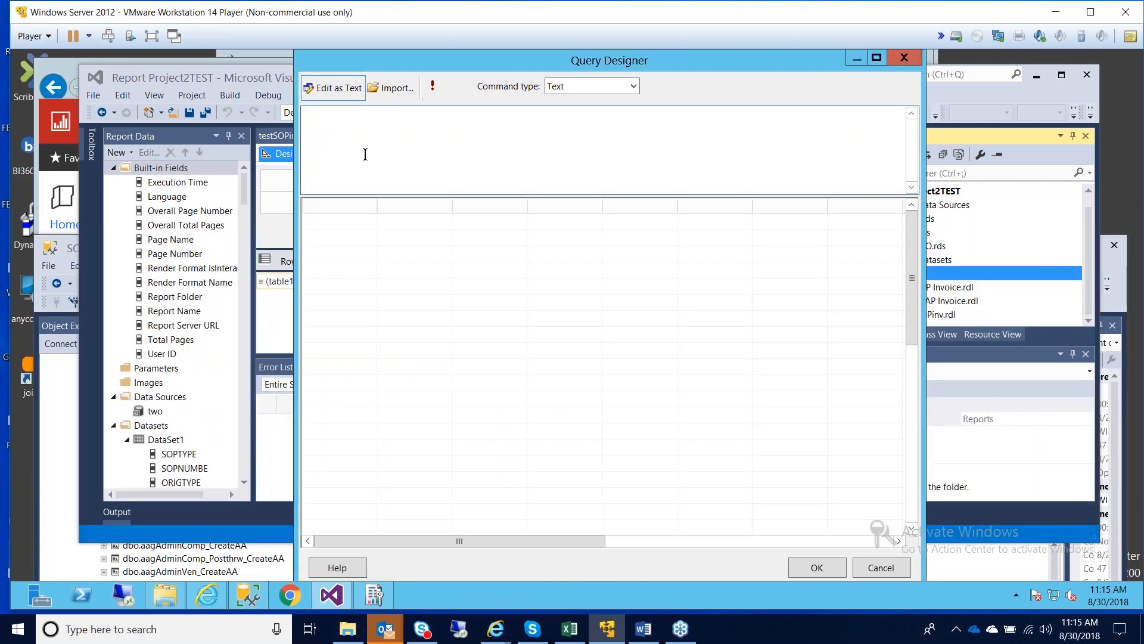
pyautogui.hotkey('ctrl', 'v')
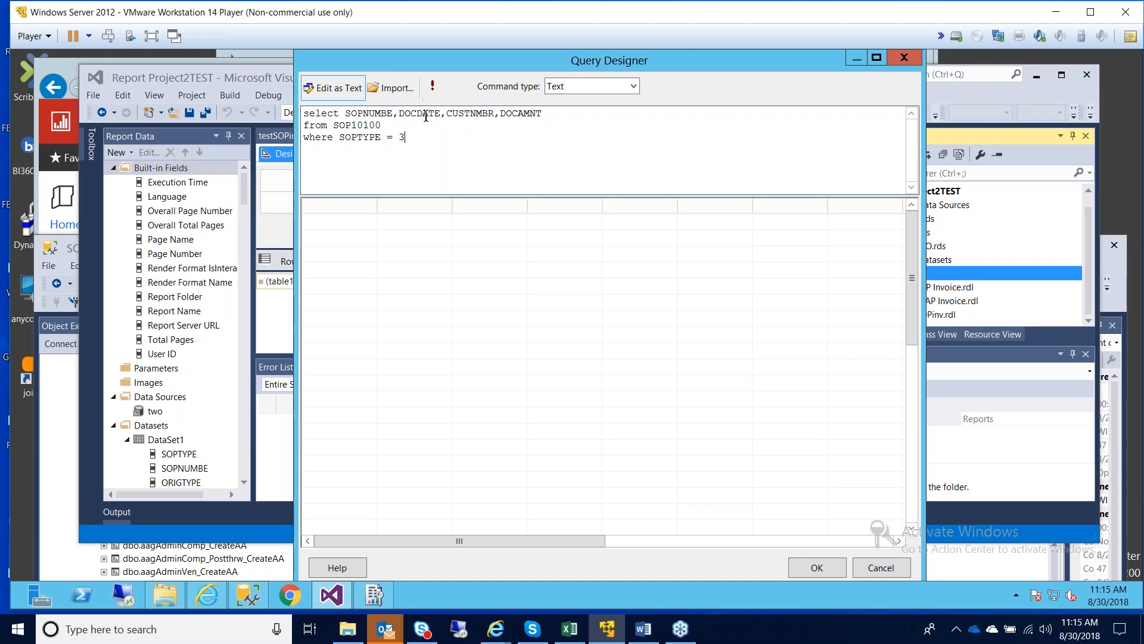
# Step: Run the query in the Query Designer, accept it as the report query, and continue to the report type choice
pyautogui.click(439, 86)
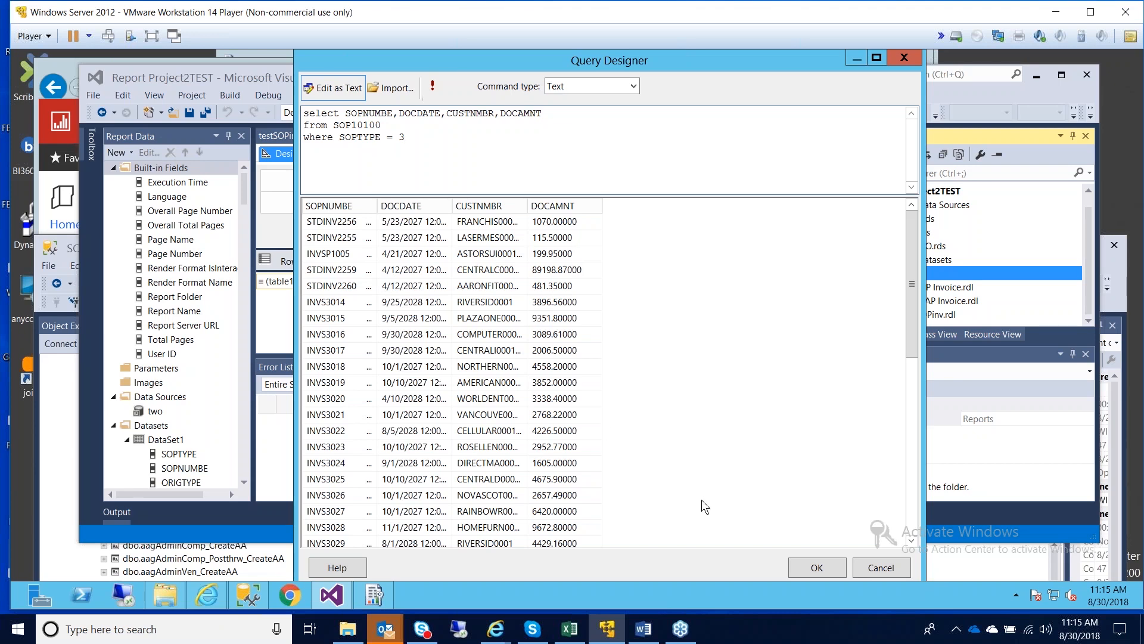
pyautogui.click(813, 567)
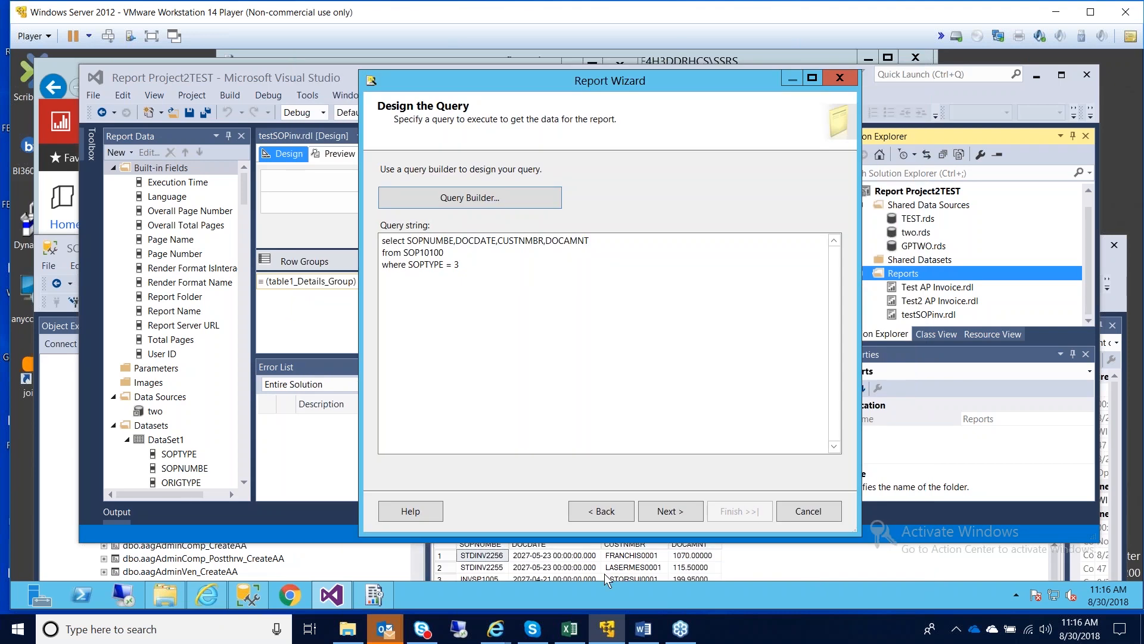
pyautogui.click(668, 512)
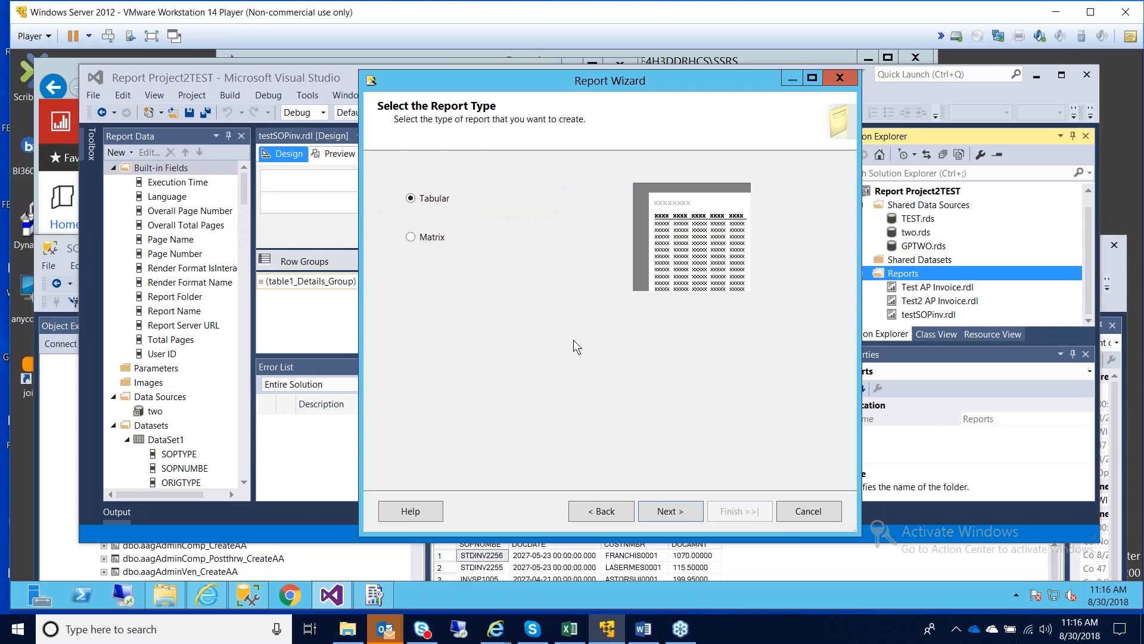
# Step: Review the query results in Management Studio, and return to the Report Wizard to continue with the Tabular report type
pyautogui.click(748, 559)
pyautogui.moveTo(518, 254); pyautogui.dragTo(475, 115)
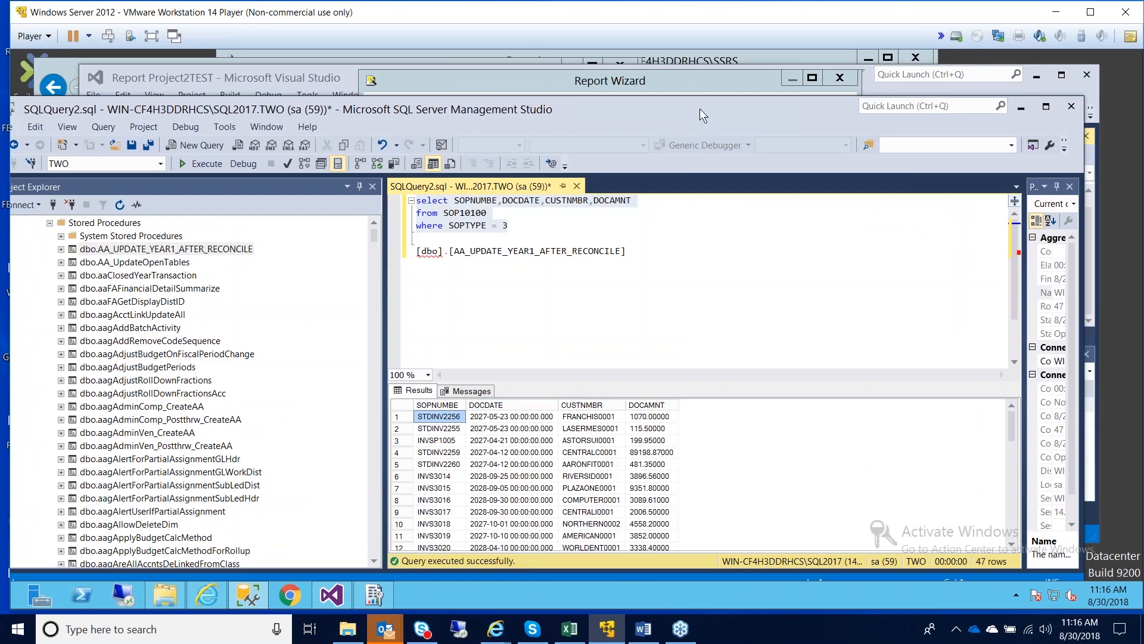
pyautogui.moveTo(694, 109); pyautogui.dragTo(720, 269)
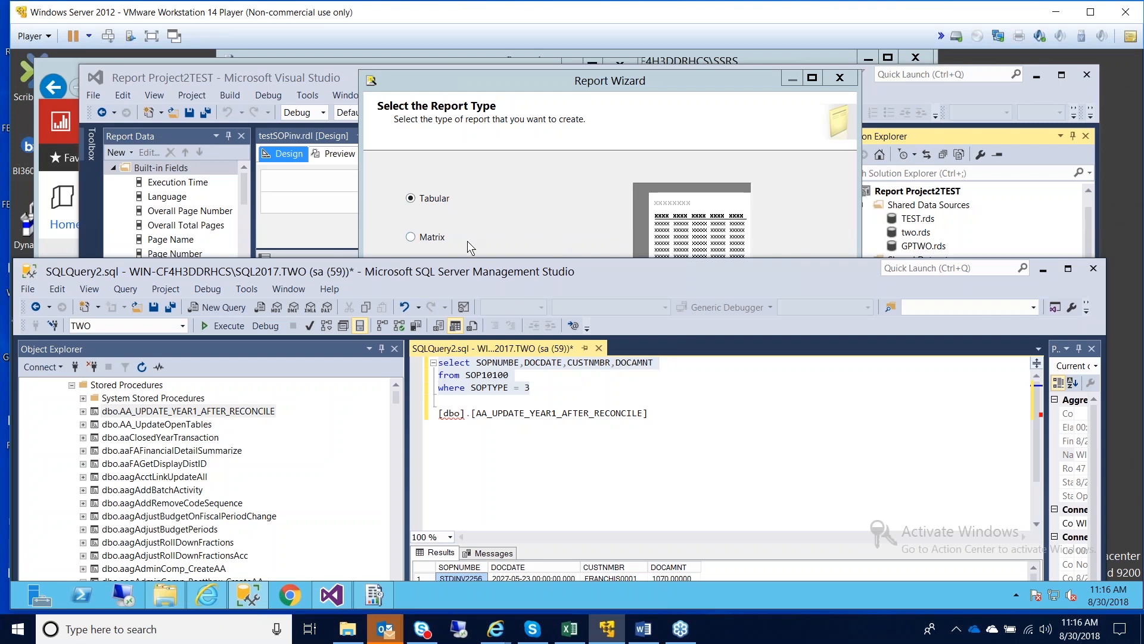
pyautogui.click(523, 201)
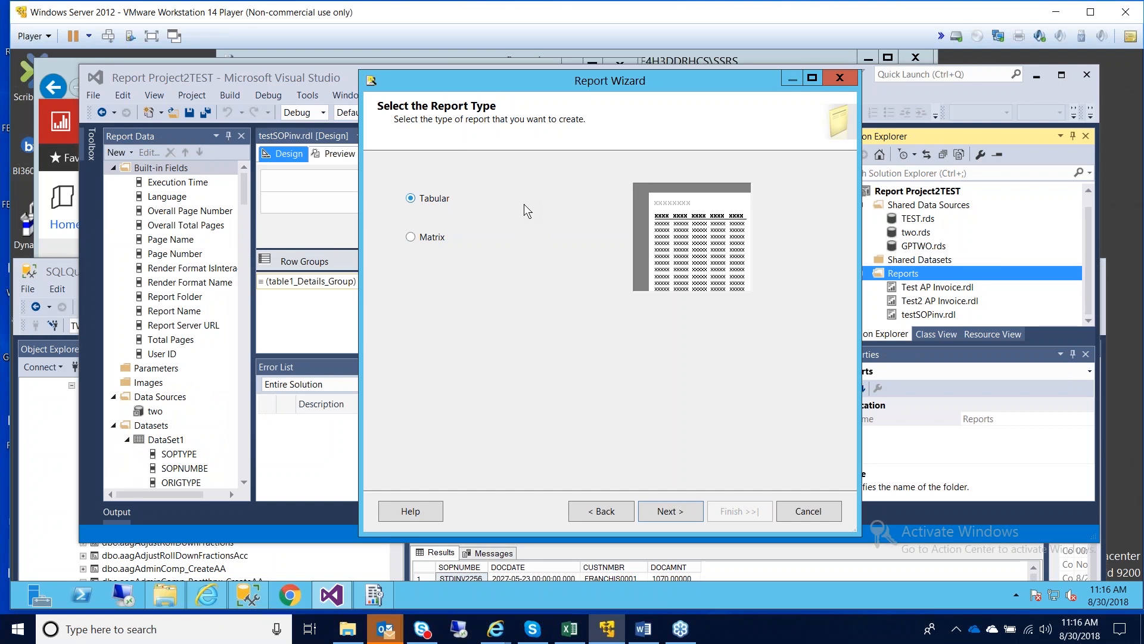
pyautogui.click(657, 511)
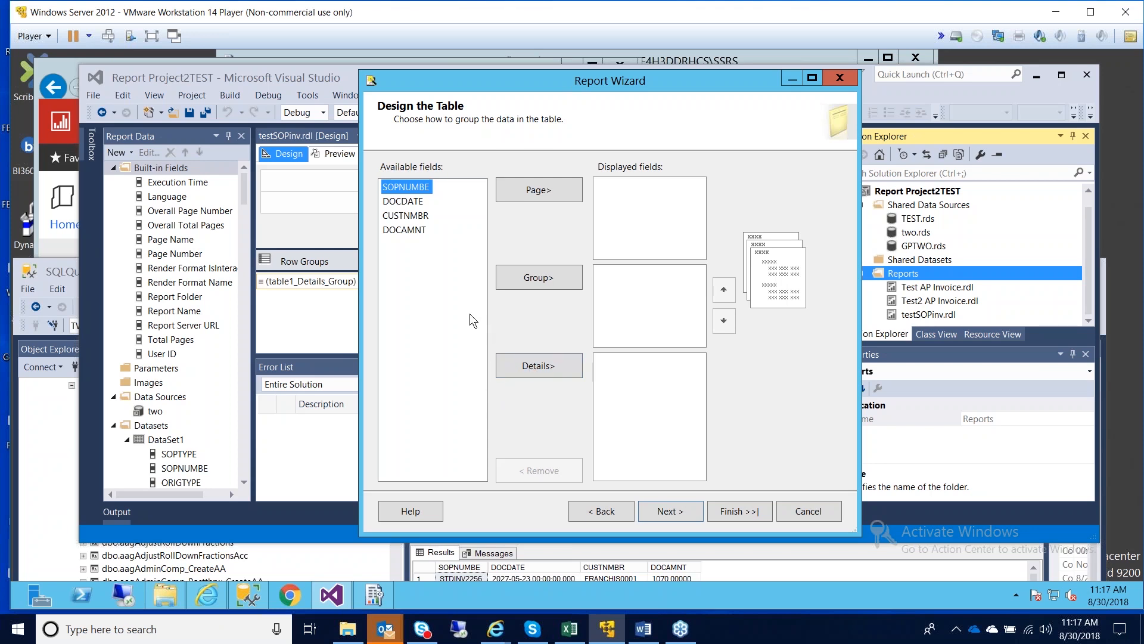
# Step: Group the table by CUSTNMBR and add SOPNUMBE, DOCDATE and DOCAMNT as detail fields
pyautogui.click(404, 217)
pyautogui.click(512, 280)
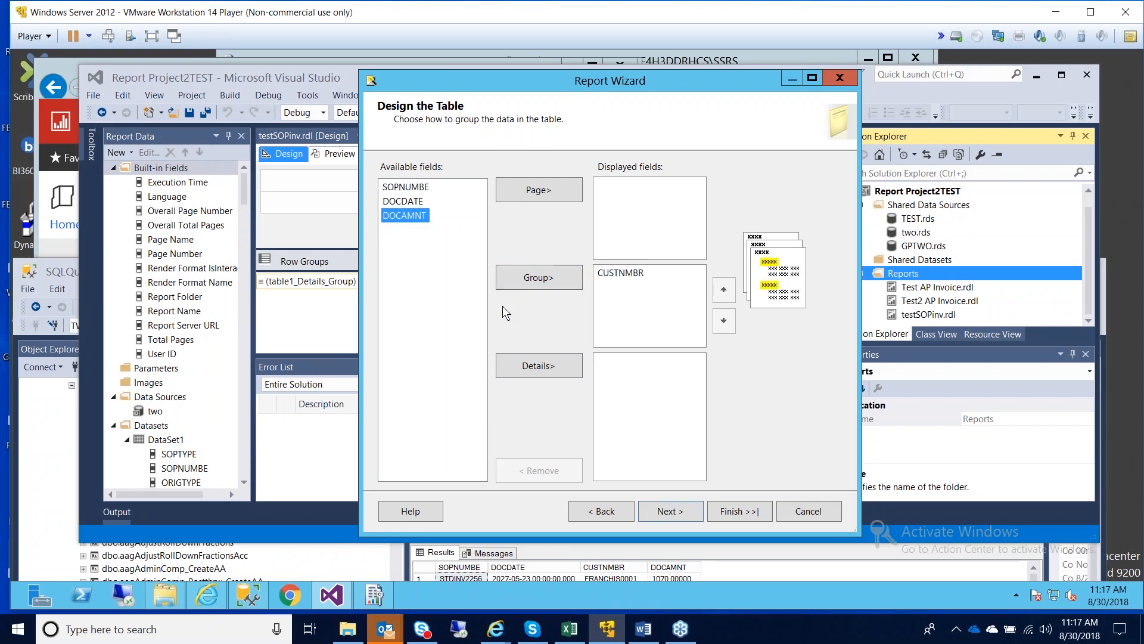
pyautogui.click(410, 188)
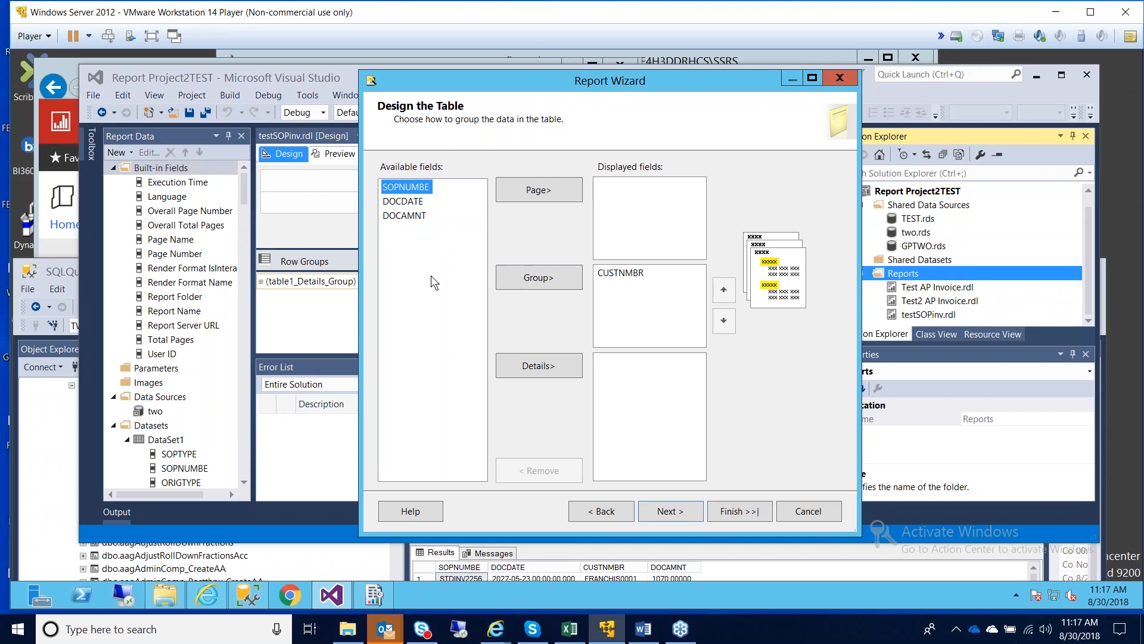
pyautogui.click(517, 364)
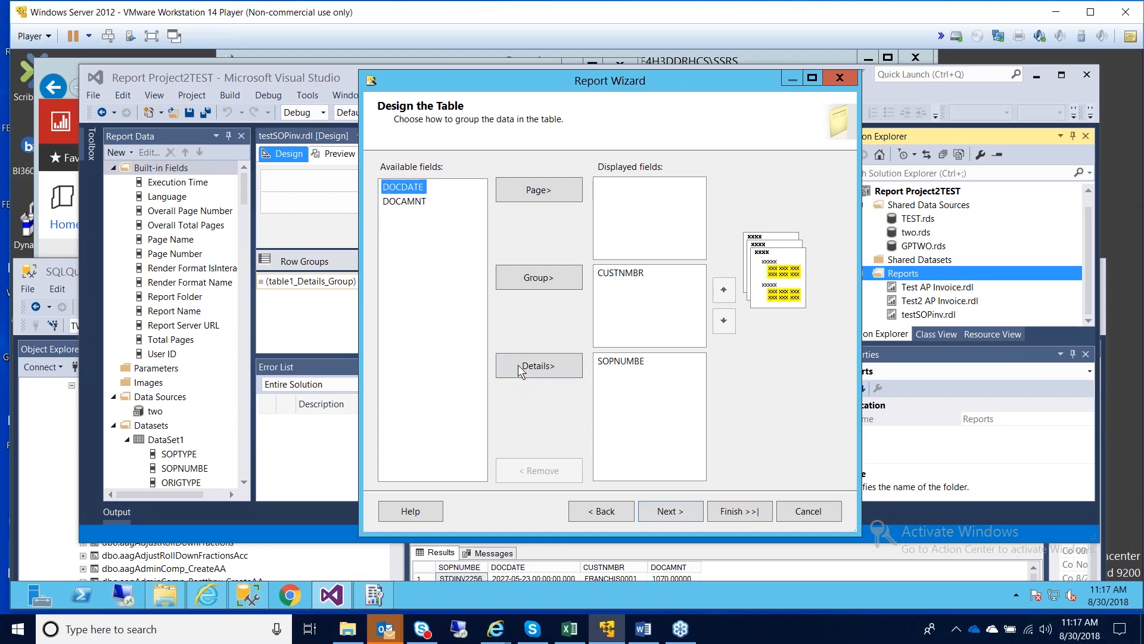
pyautogui.click(517, 365)
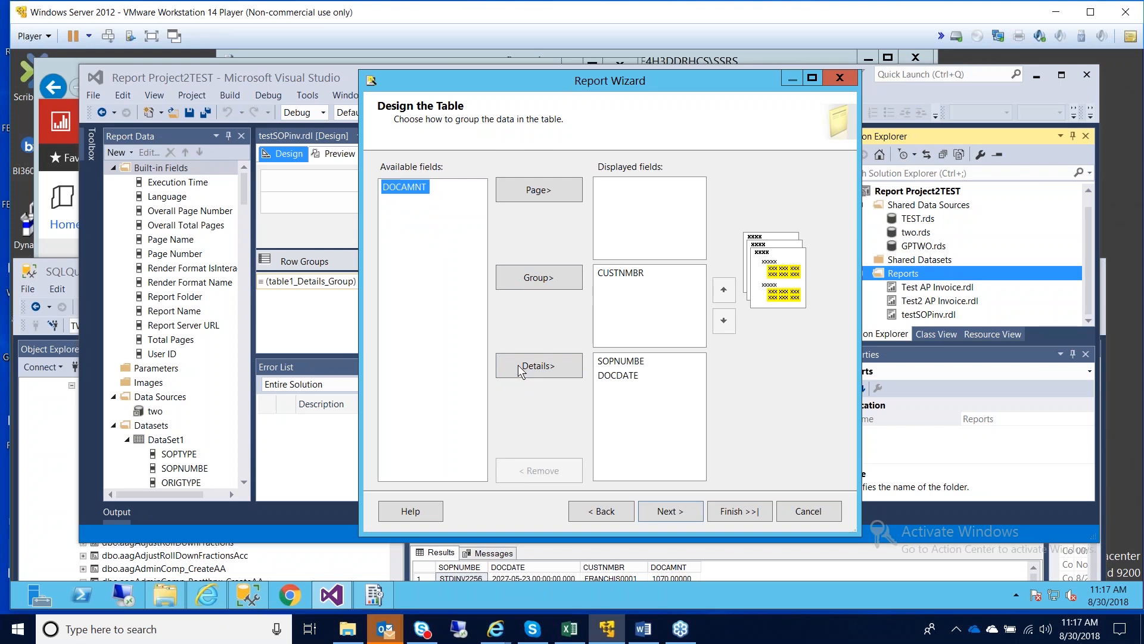
pyautogui.click(518, 365)
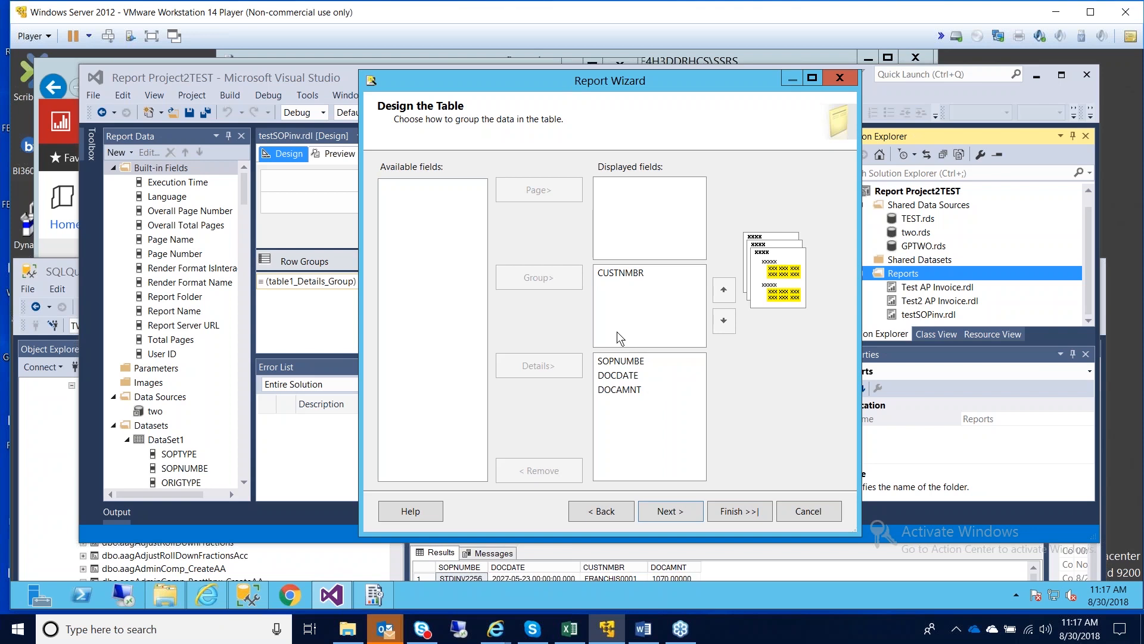
pyautogui.click(662, 515)
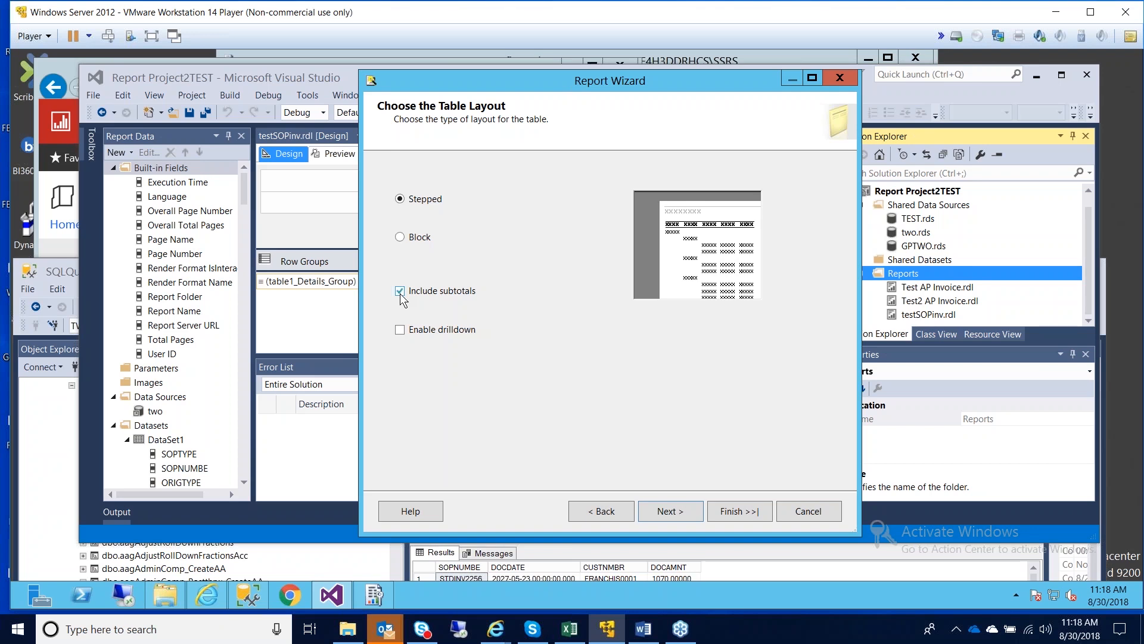
# Step: Enable subtotals and drilldown for the stepped layout, and finish the wizard with the report name SOP Invoice Report
pyautogui.click(400, 330)
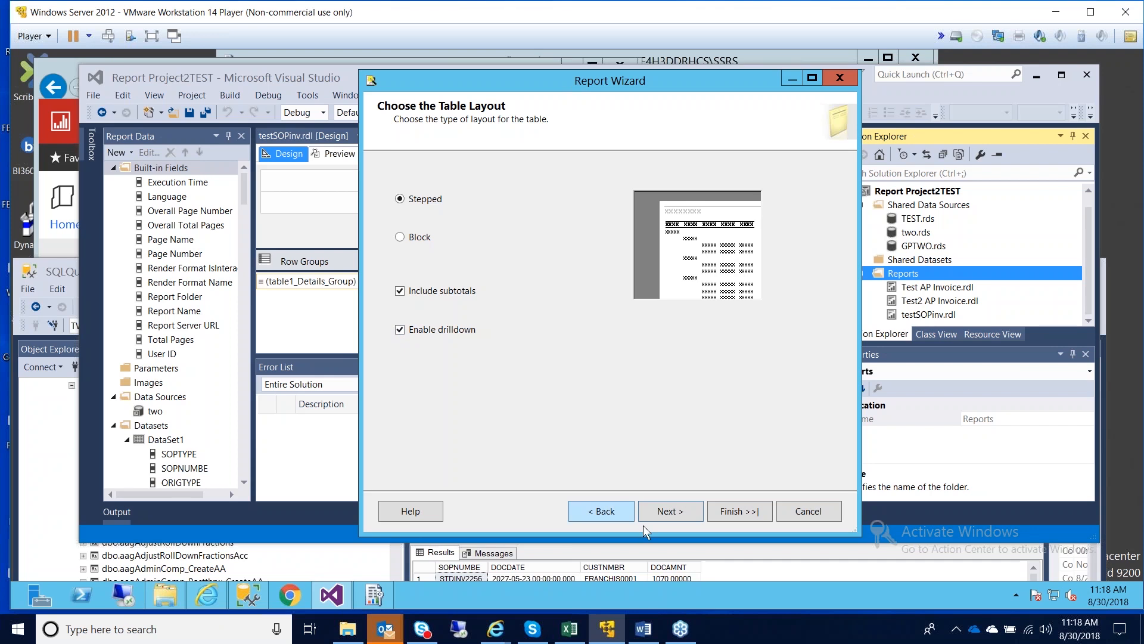
pyautogui.click(667, 511)
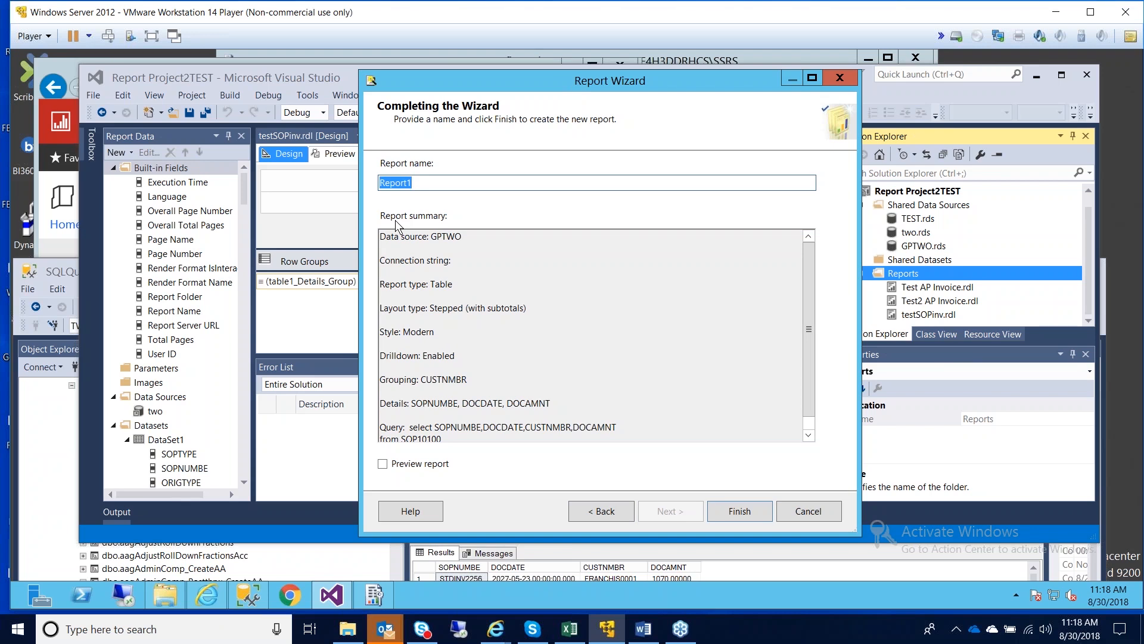
pyautogui.write('SOP Invoice Report')
pyautogui.click(735, 513)
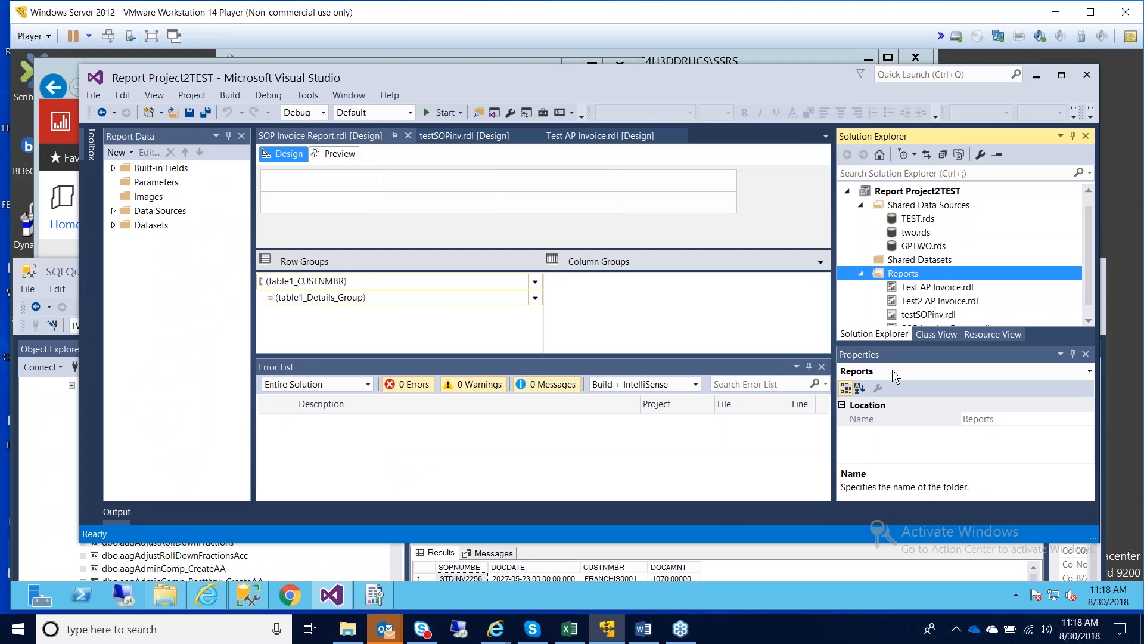
# Step: Locate SOP Invoice Report.rdl in the project and expand its datasets to examine the fields of DataSet1
pyautogui.moveTo(1088, 265); pyautogui.dragTo(1088, 287)
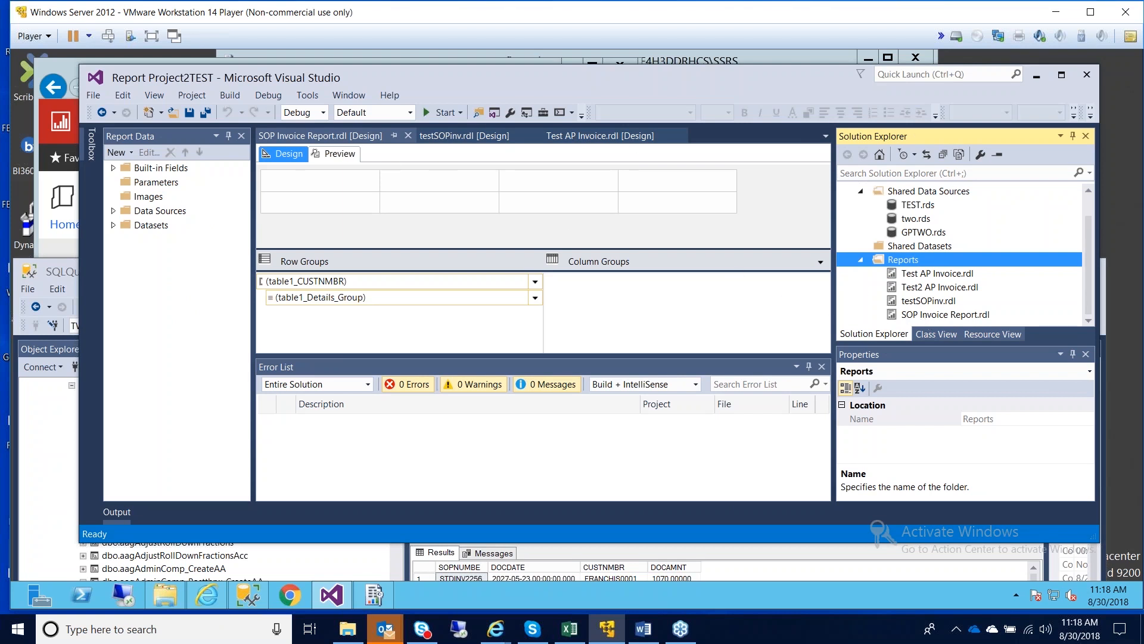
pyautogui.click(330, 237)
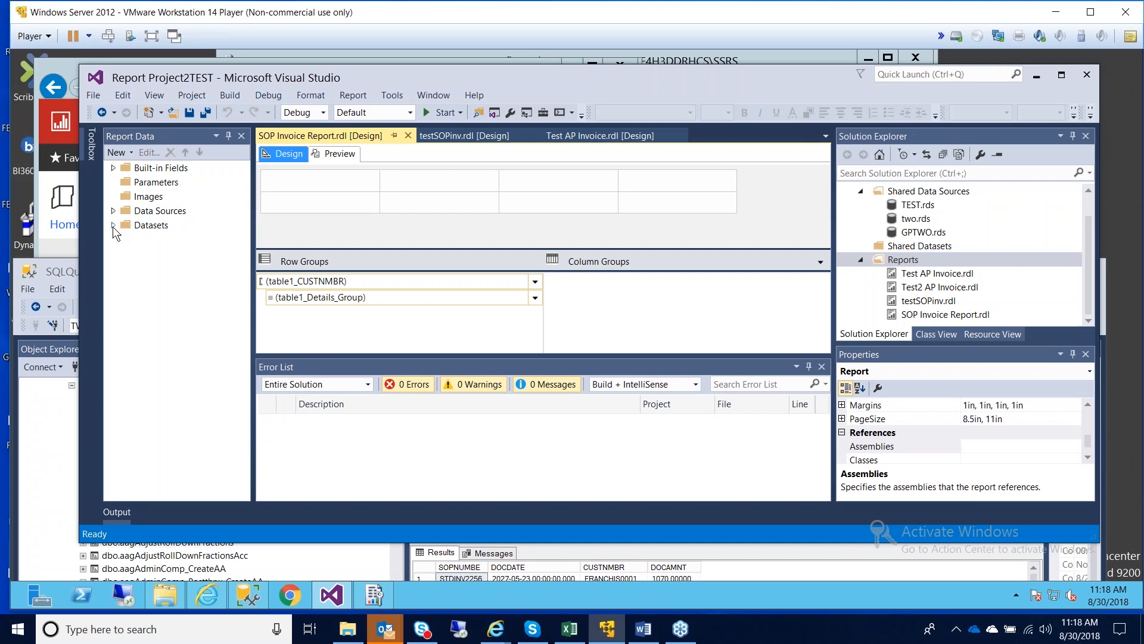
pyautogui.click(899, 314)
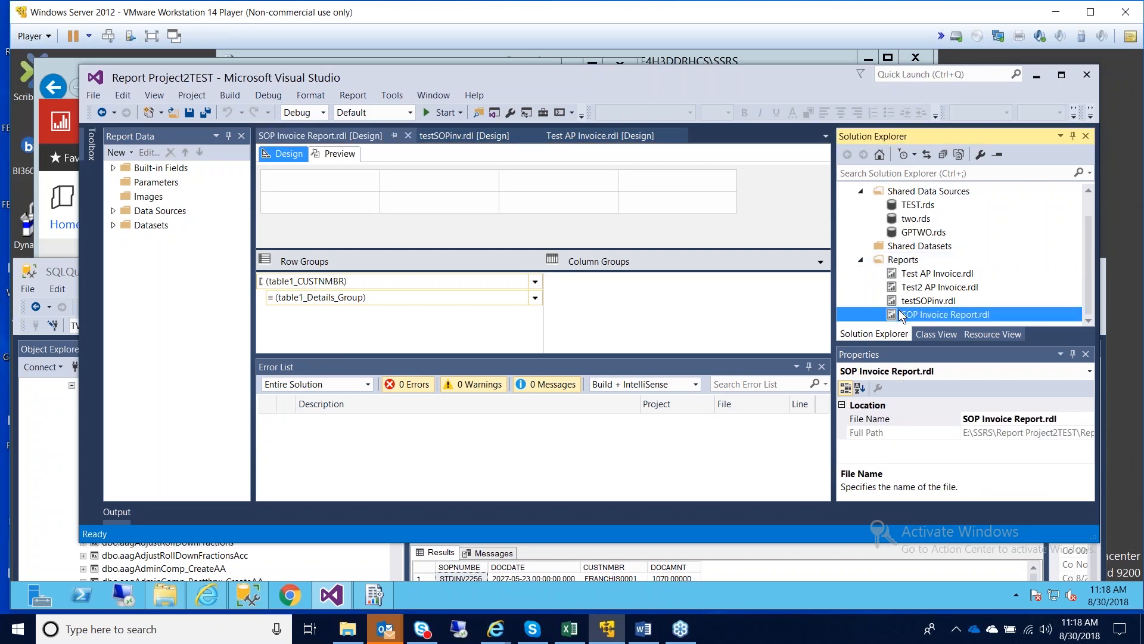
pyautogui.click(289, 204)
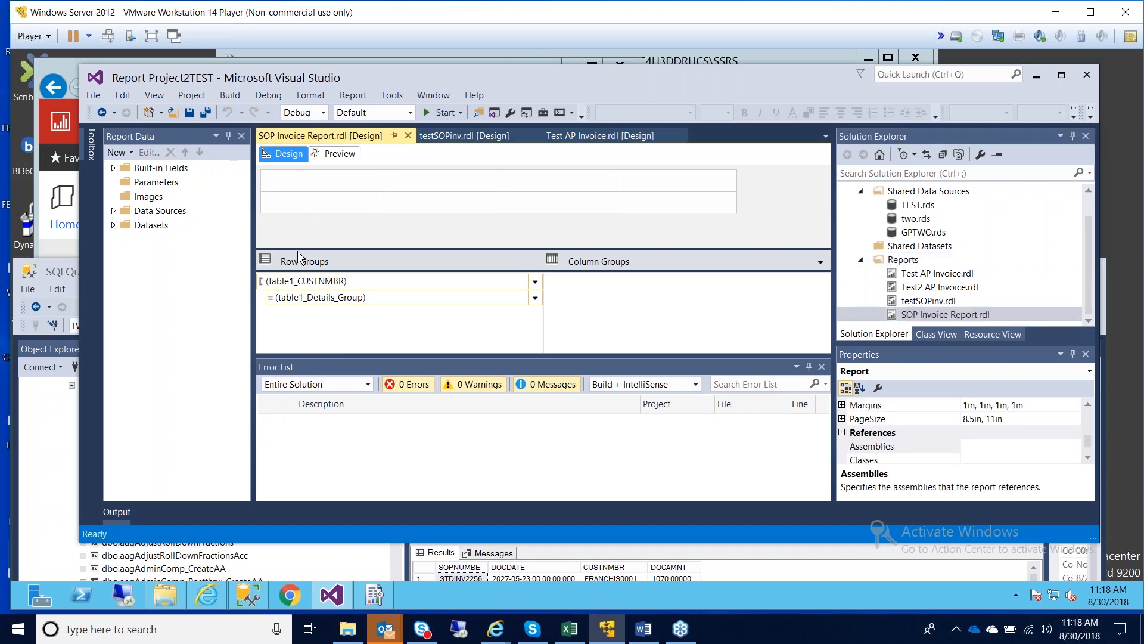
pyautogui.click(113, 225)
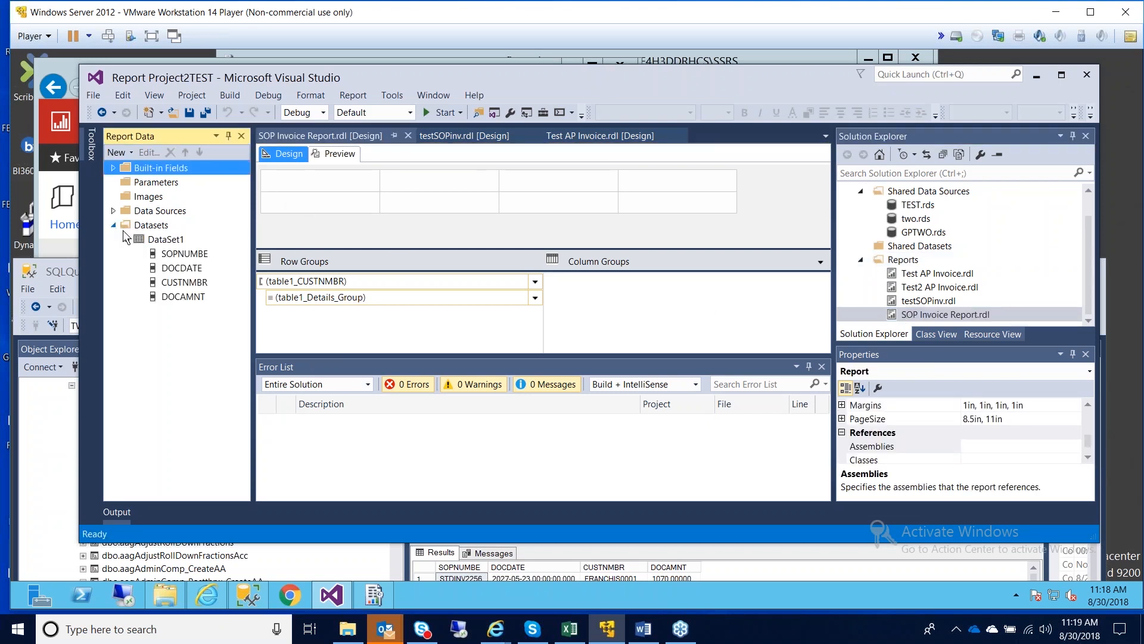
pyautogui.click(170, 242)
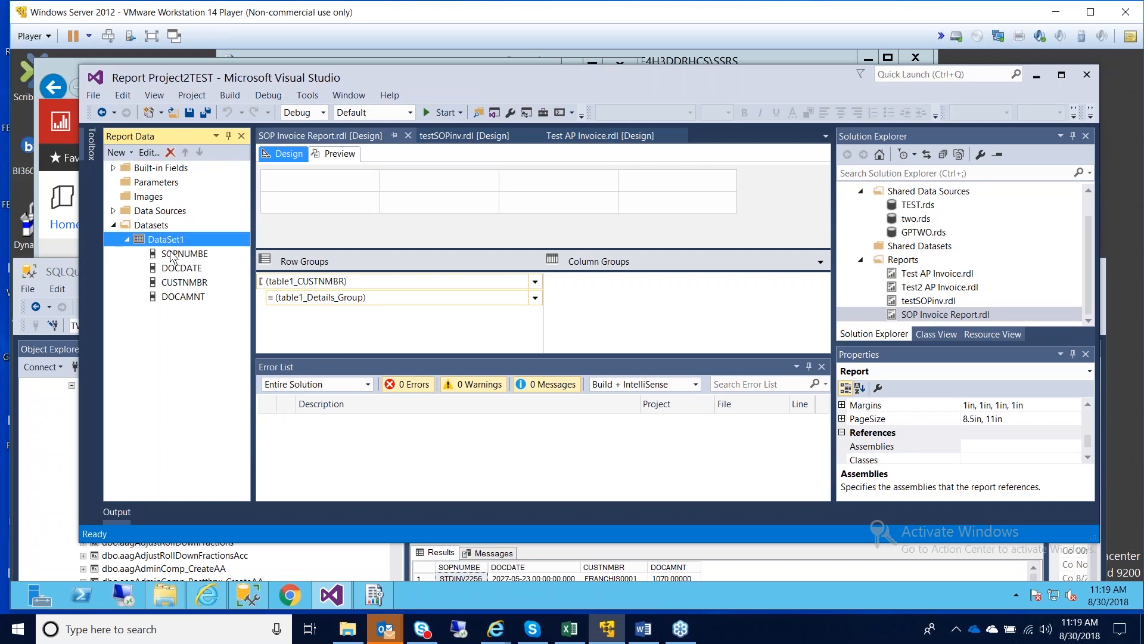
# Step: Close the Error List and make the Visual Studio window taller to give the report design more room
pyautogui.click(820, 263)
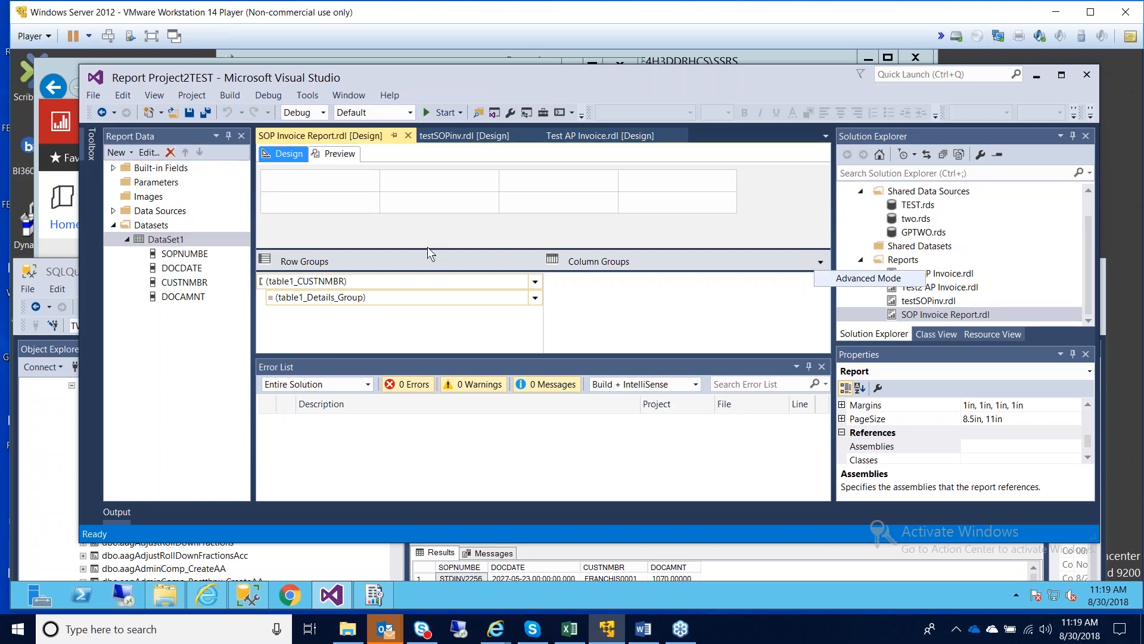
pyautogui.click(799, 366)
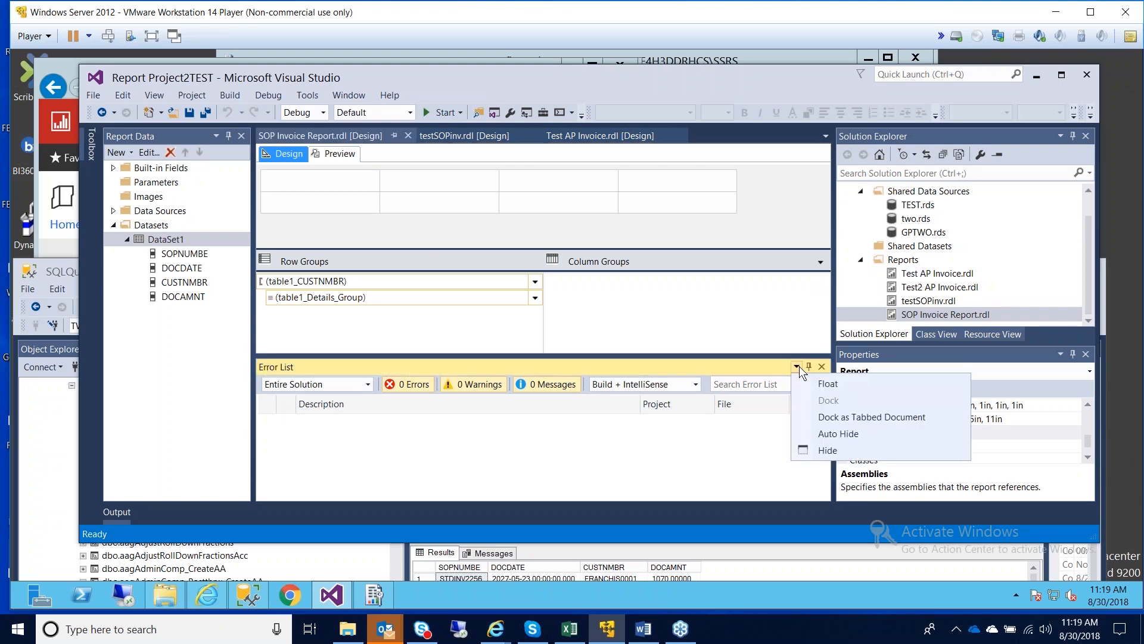
pyautogui.click(822, 368)
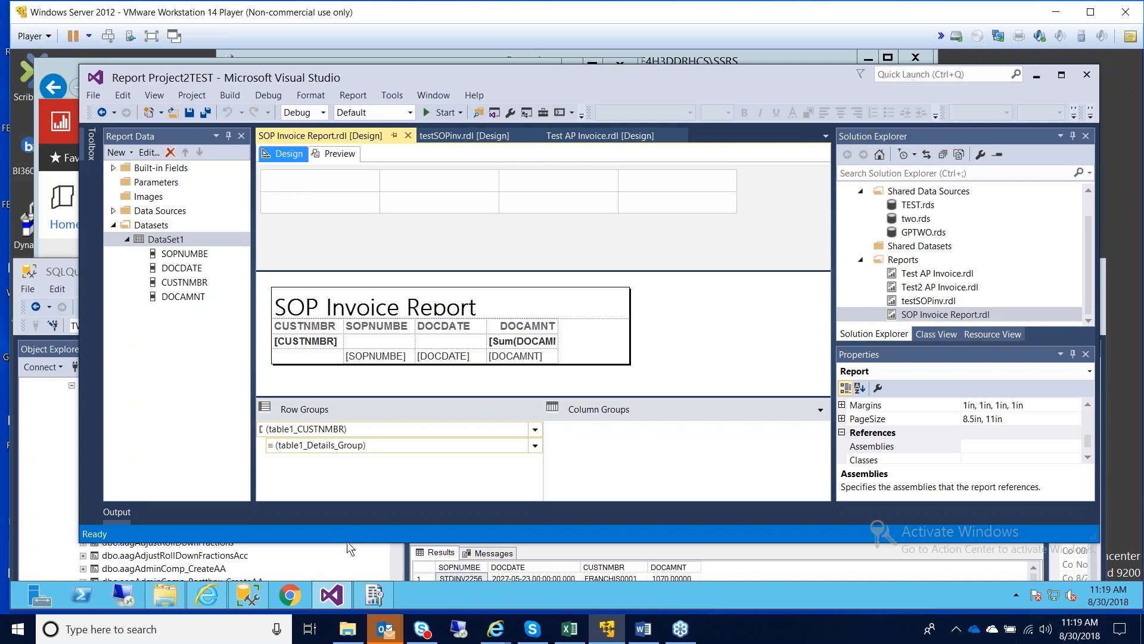
pyautogui.moveTo(345, 544); pyautogui.dragTo(343, 568)
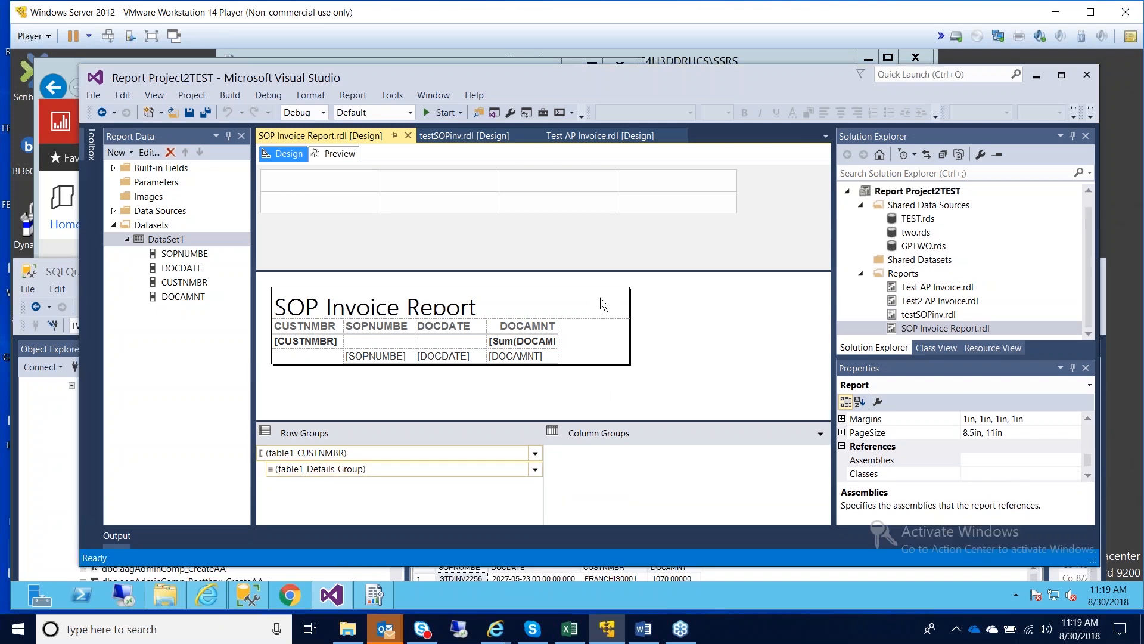
# Step: Narrow the SOP Invoice Report title text box so it ends just past its text
pyautogui.doubleClick(442, 304)
pyautogui.click(589, 341)
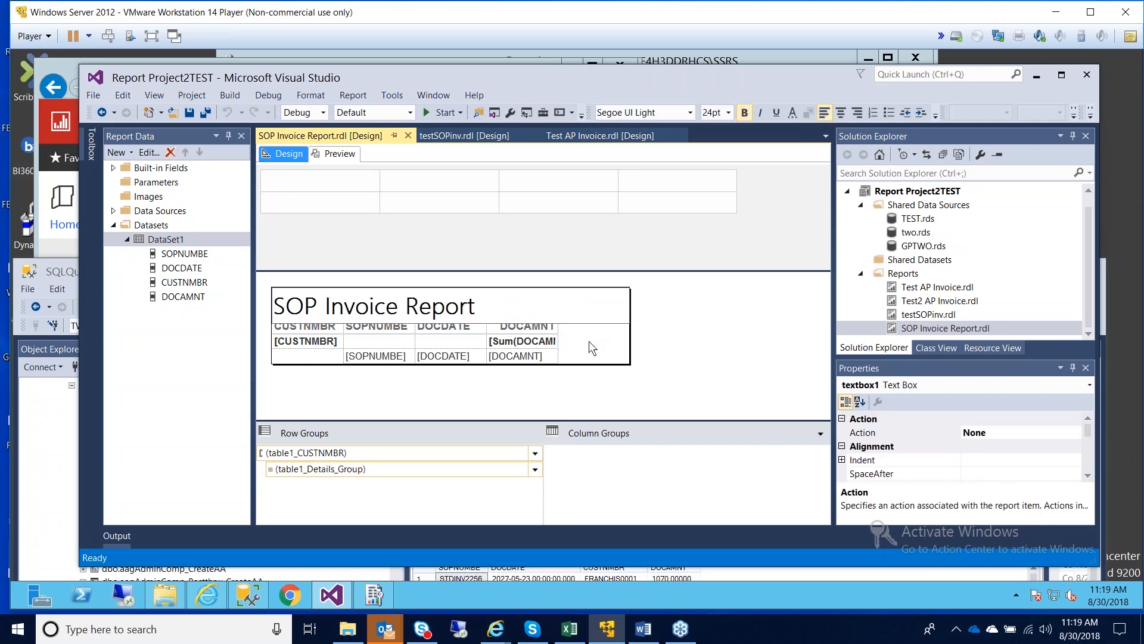
pyautogui.click(524, 313)
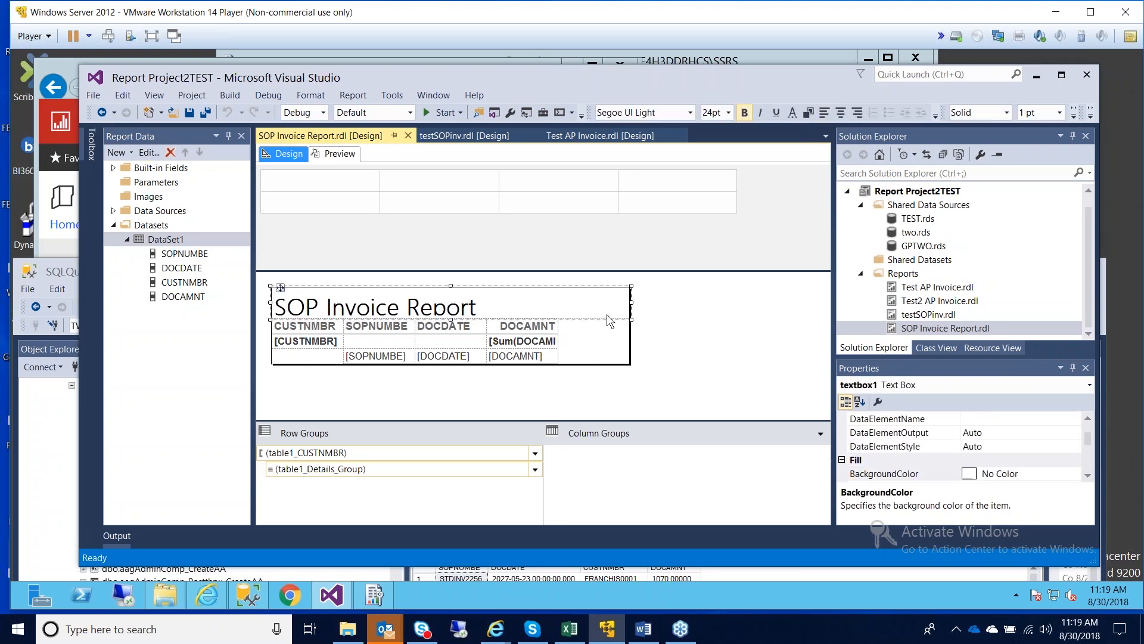
pyautogui.moveTo(633, 301); pyautogui.dragTo(493, 305)
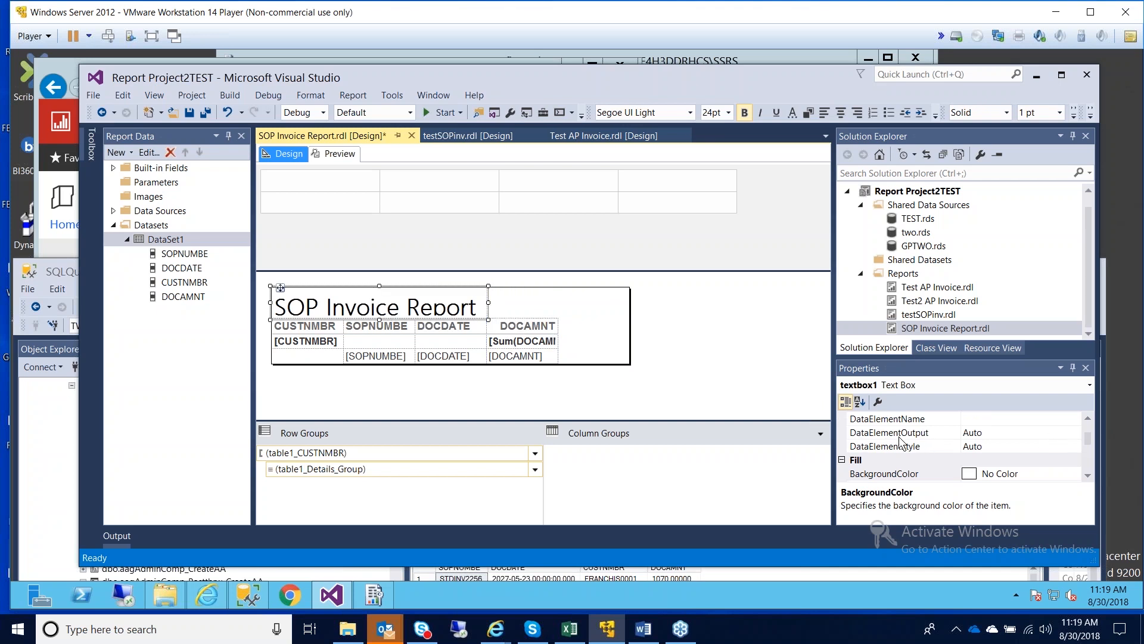
pyautogui.click(509, 312)
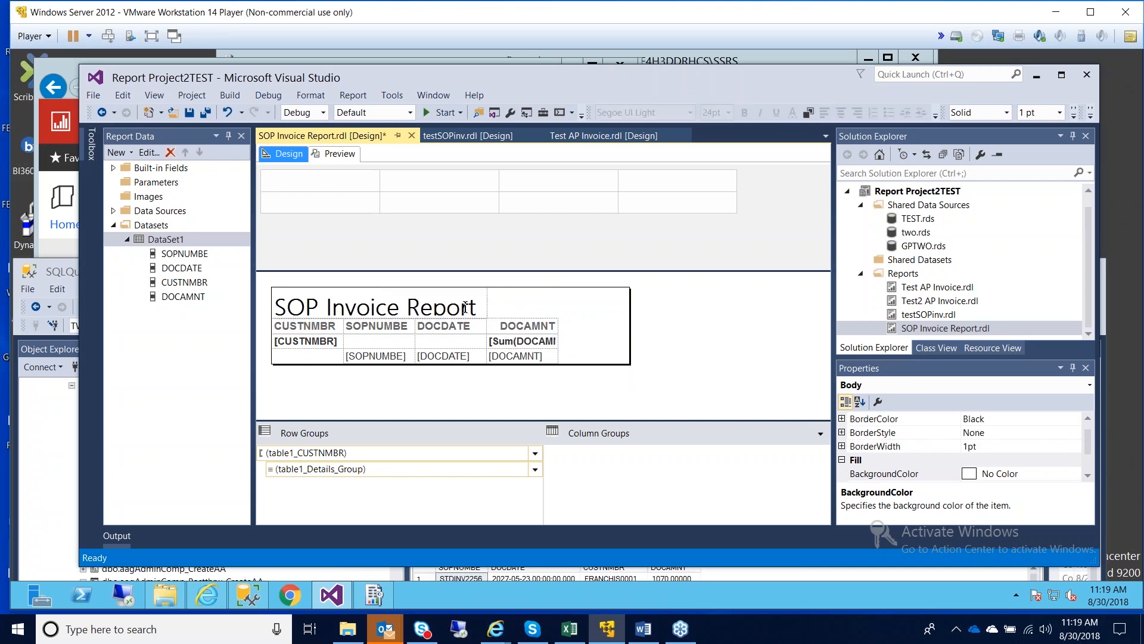
# Step: Try to set the font color of the SOP Invoice Report title to LimeGreen
pyautogui.doubleClick(478, 308)
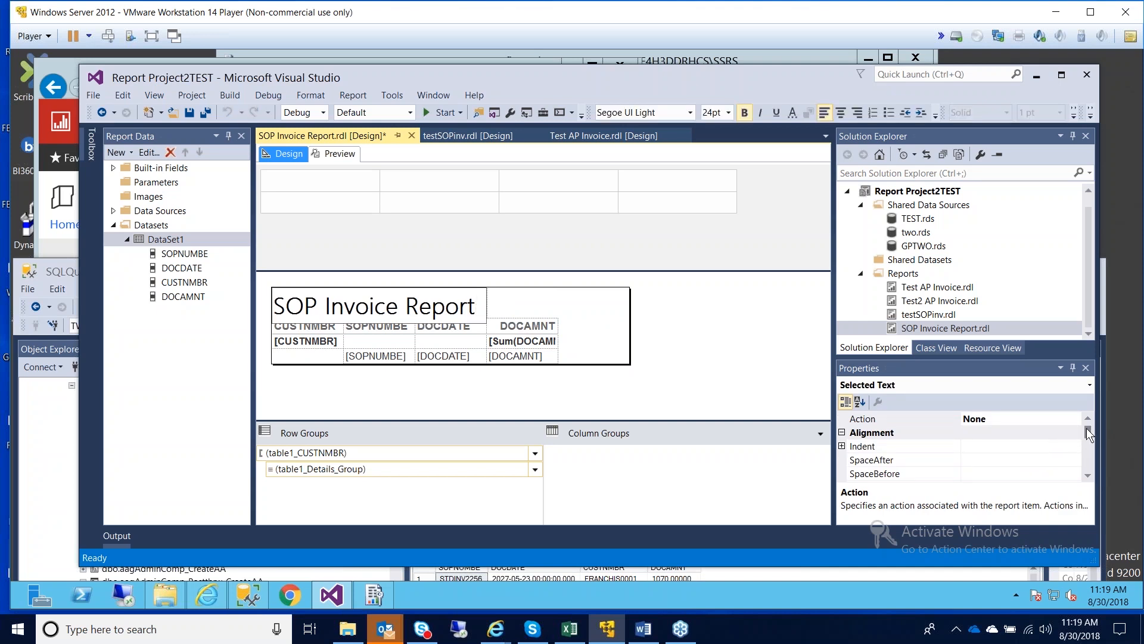
pyautogui.moveTo(1086, 431); pyautogui.dragTo(1087, 443)
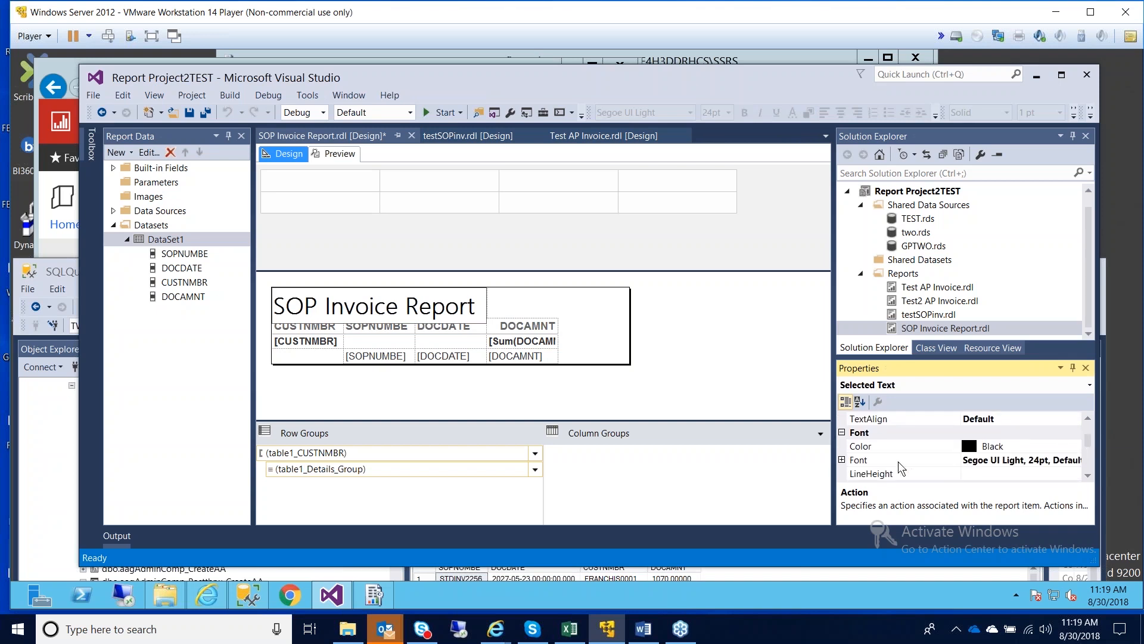
pyautogui.click(842, 460)
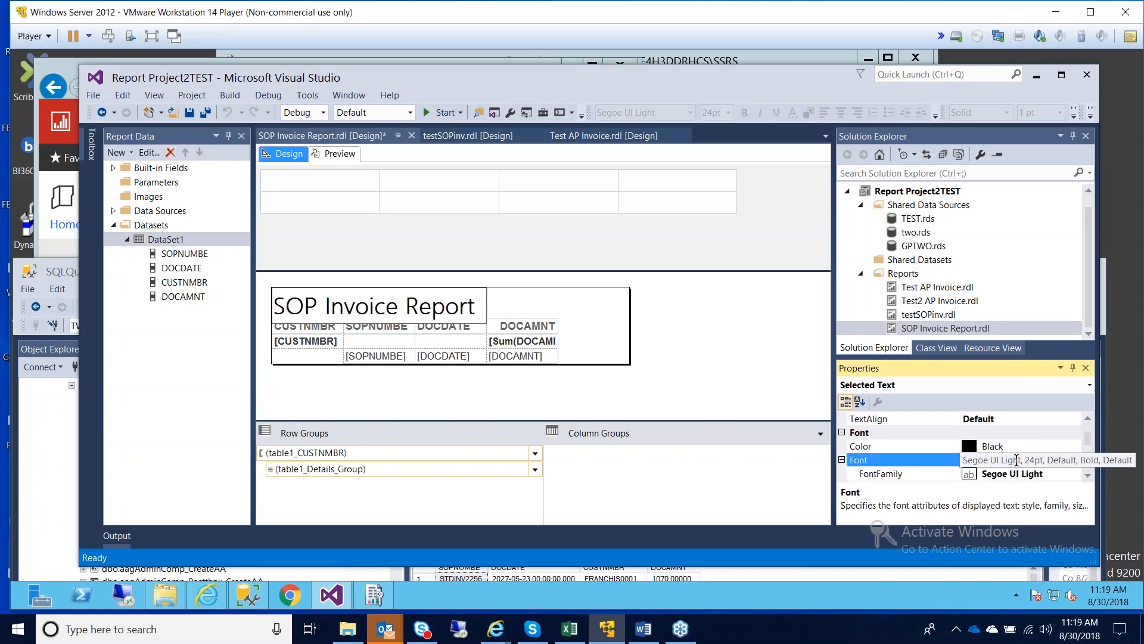
pyautogui.click(1051, 446)
pyautogui.click(1076, 448)
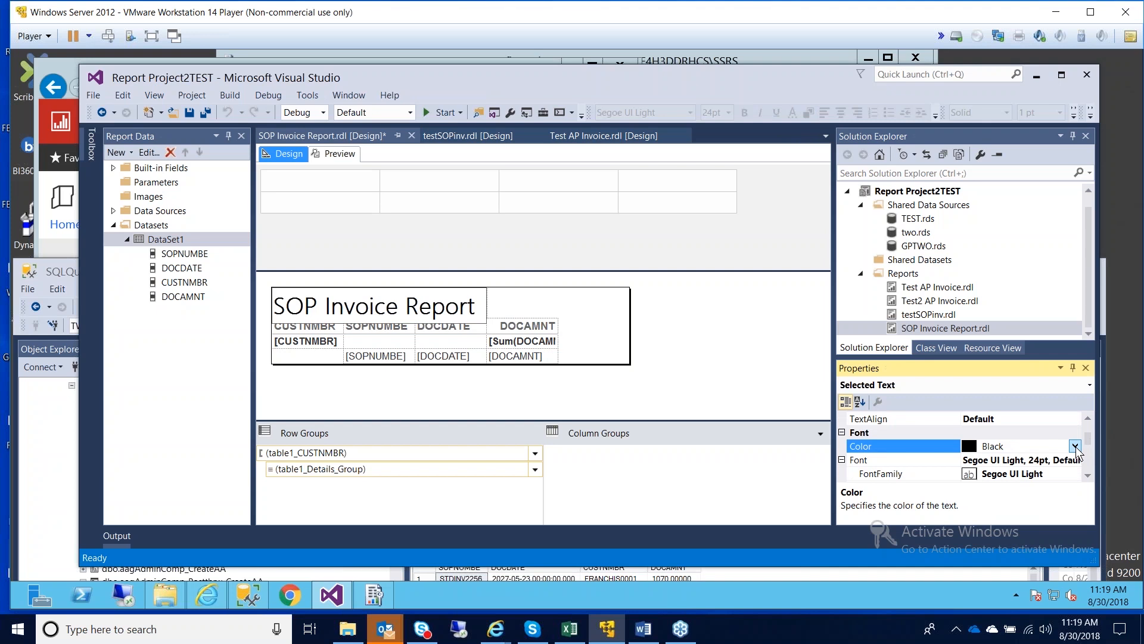
pyautogui.click(996, 345)
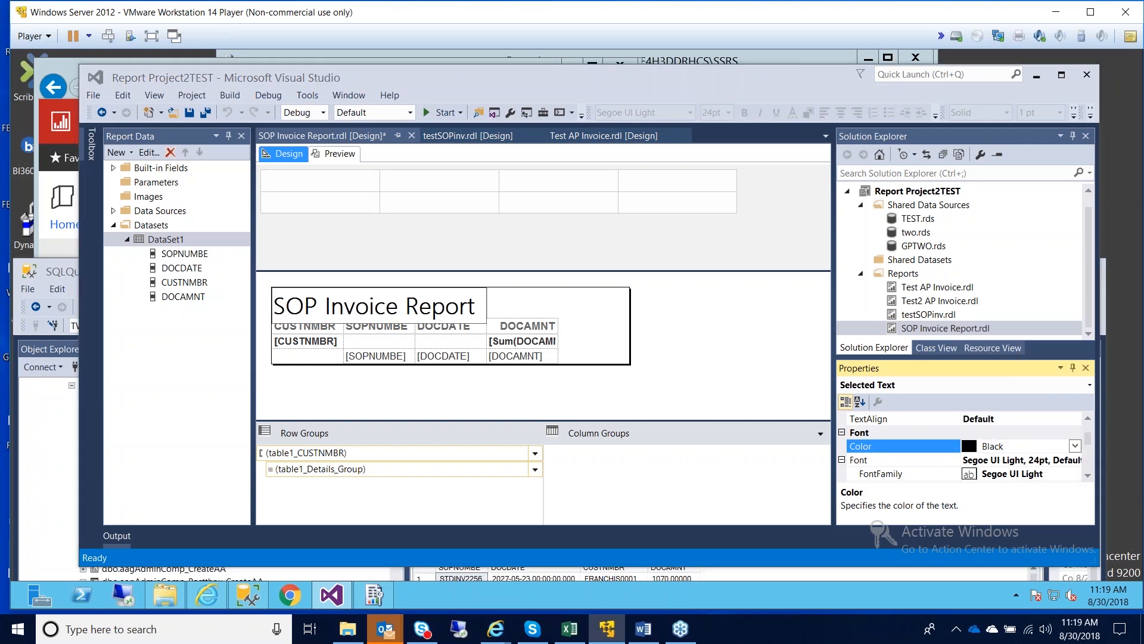
pyautogui.click(1007, 474)
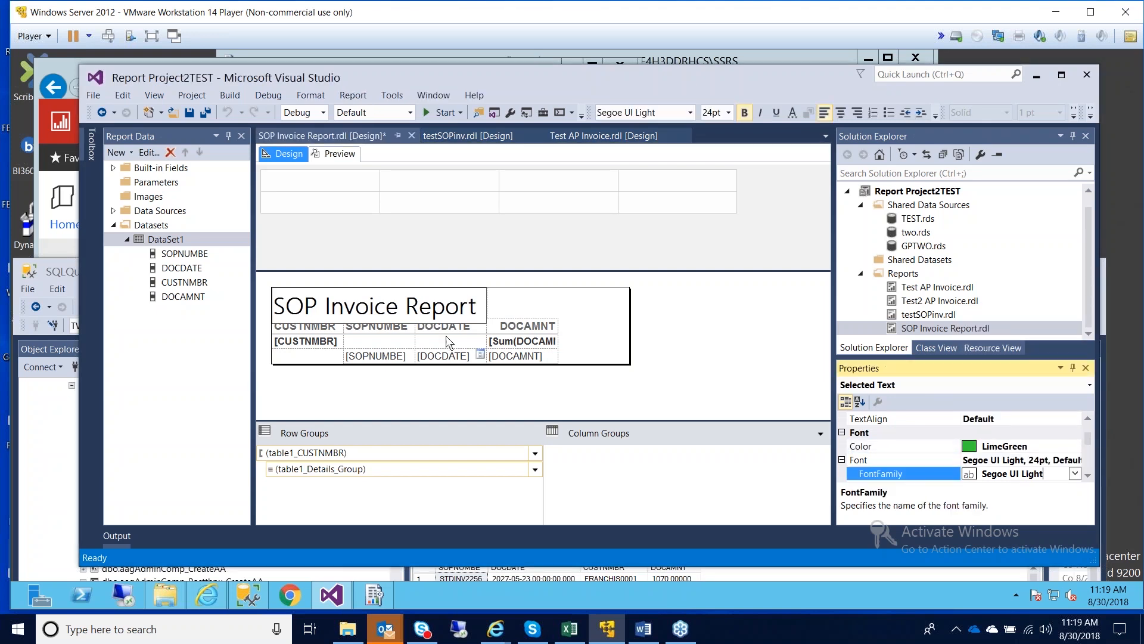
pyautogui.click(582, 325)
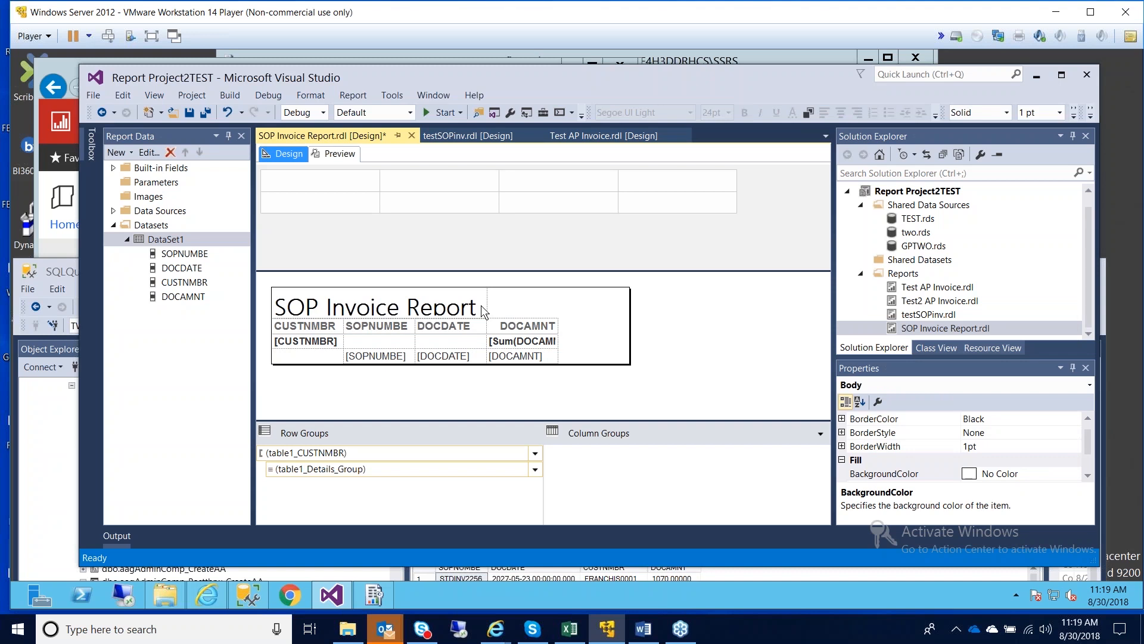
pyautogui.click(474, 299)
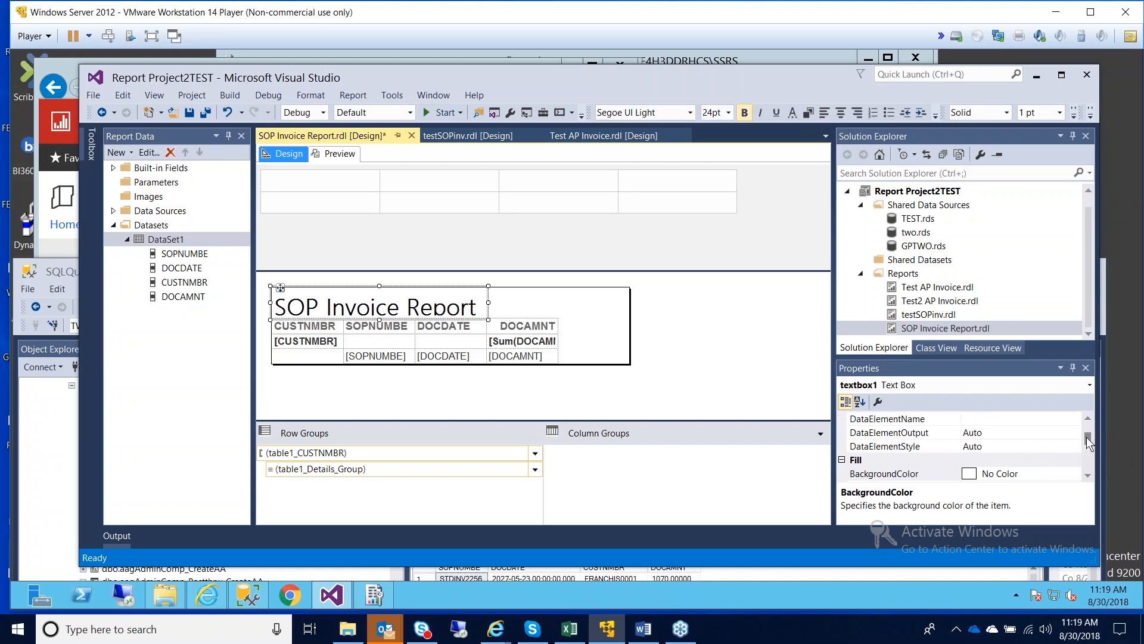
pyautogui.moveTo(1086, 436)
pyautogui.mouseDown()
pyautogui.moveTo(1089, 426)
pyautogui.moveTo(1088, 437)
pyautogui.mouseUp()
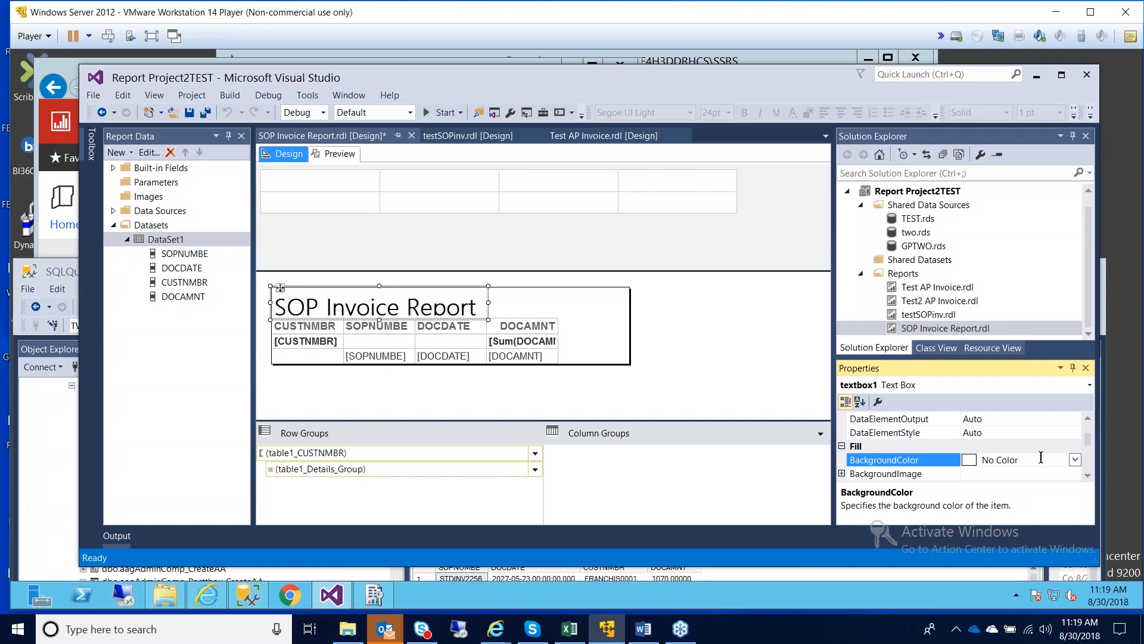
pyautogui.click(509, 328)
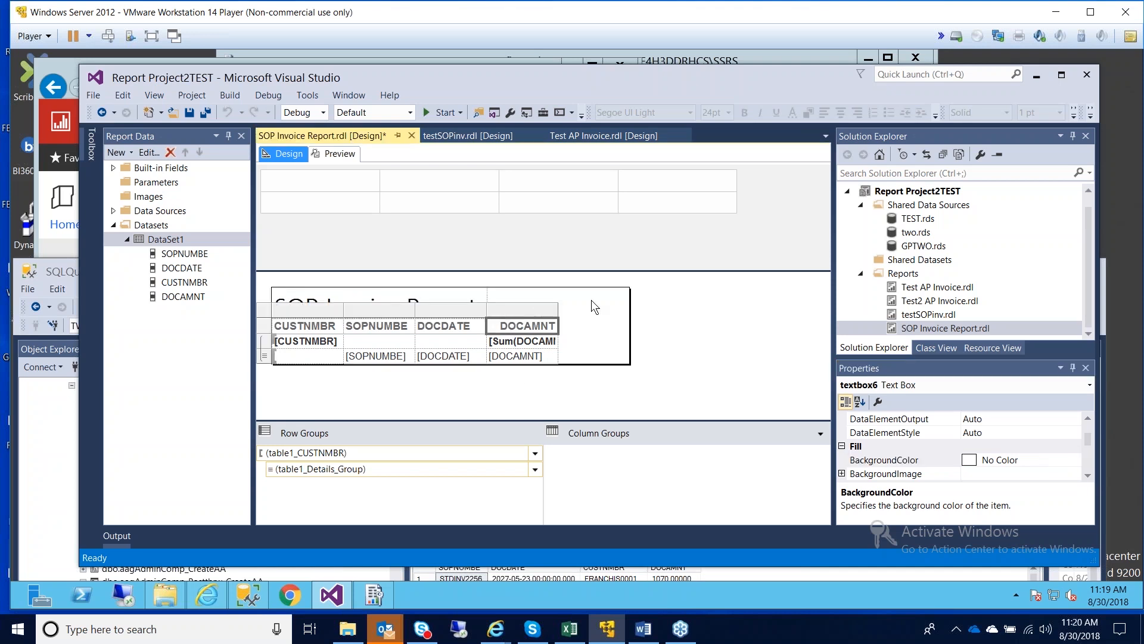
pyautogui.click(504, 301)
# Step: Select the entire SOP Invoice Report title text and set its font color to LimeGreen
pyautogui.click(484, 310)
pyautogui.click(484, 310)
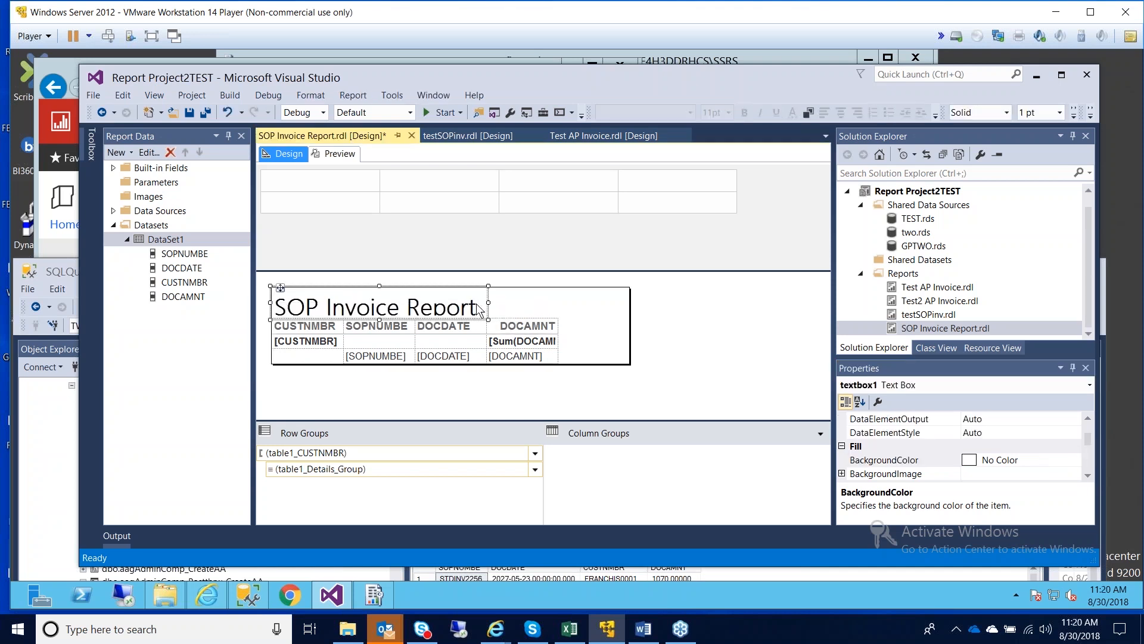
pyautogui.moveTo(274, 307); pyautogui.dragTo(477, 306)
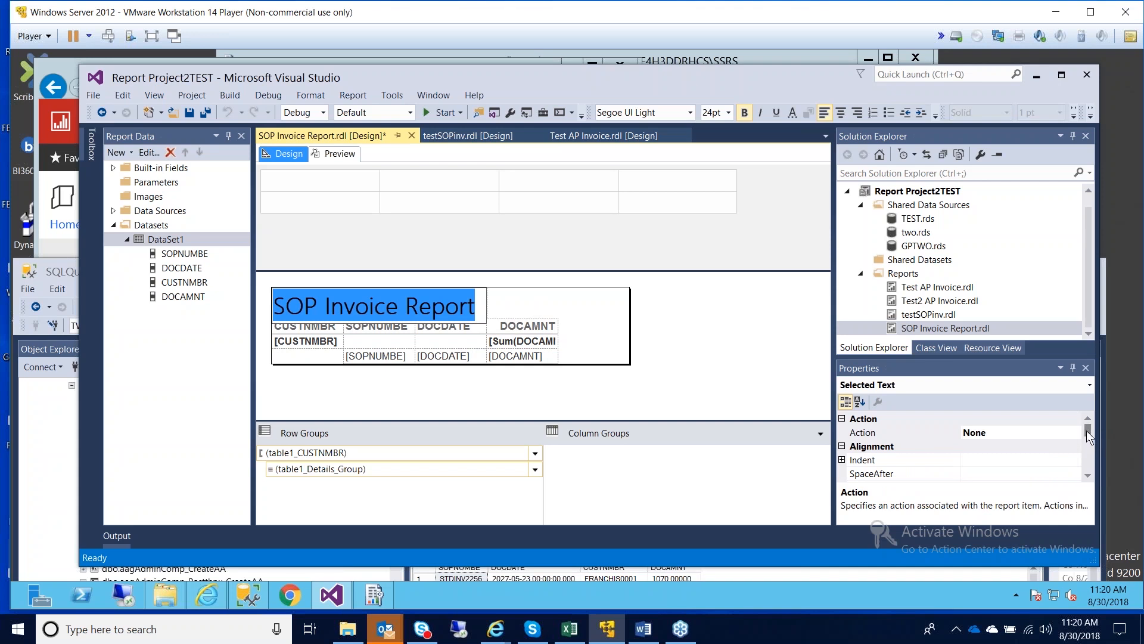
pyautogui.moveTo(1088, 431); pyautogui.dragTo(1084, 441)
pyautogui.click(1050, 446)
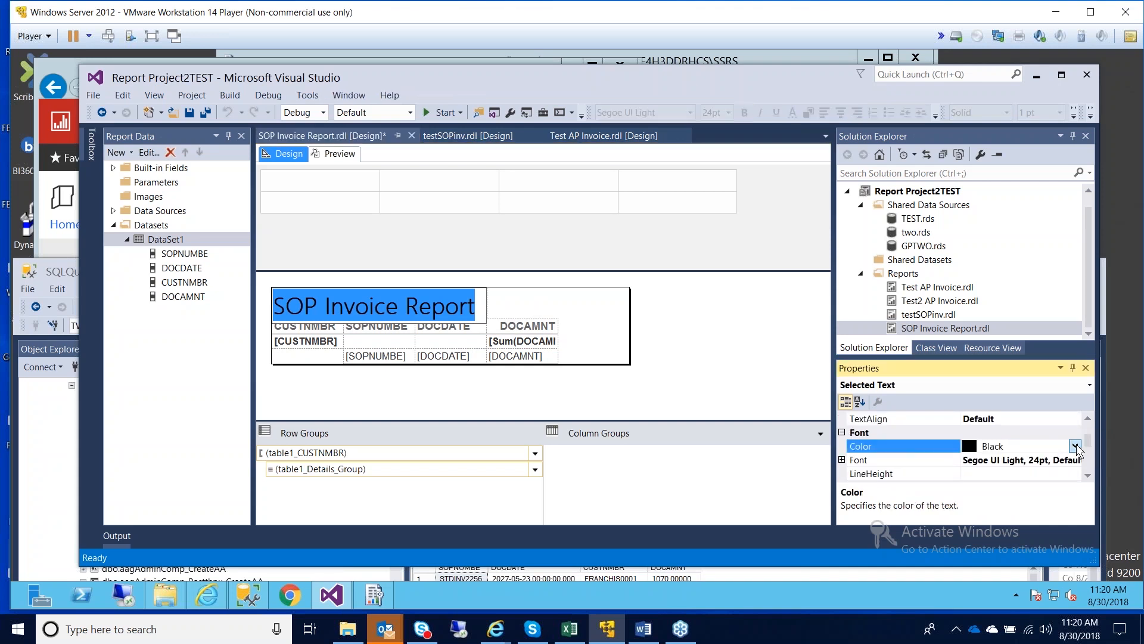
pyautogui.click(1075, 446)
pyautogui.click(997, 344)
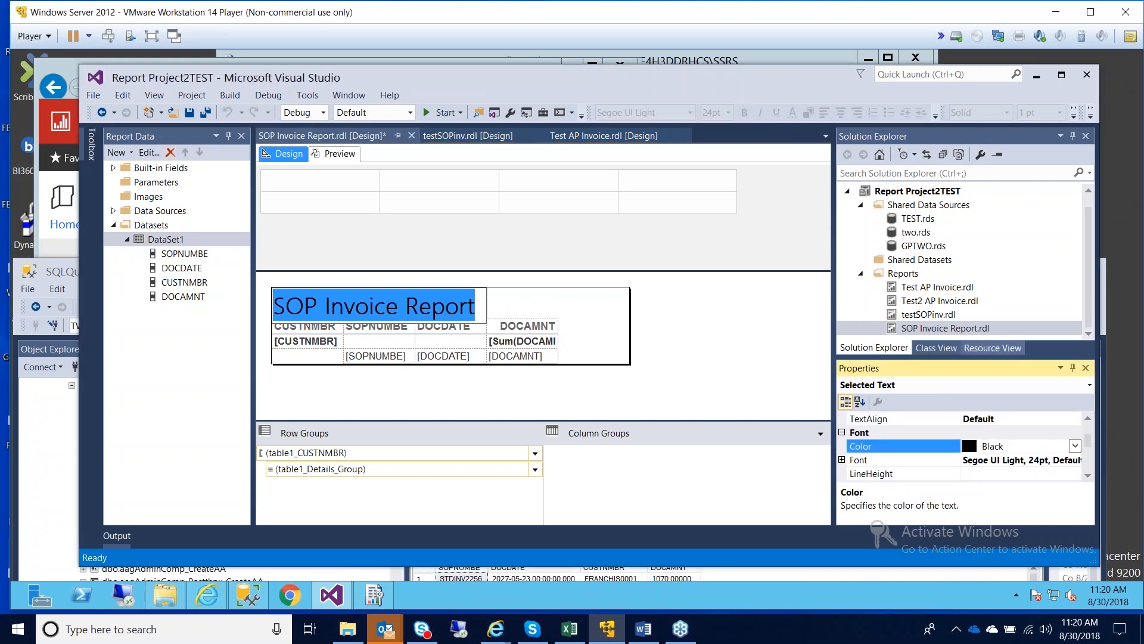
# Step: Change the font family of the selected report title text to Arial
pyautogui.click(842, 459)
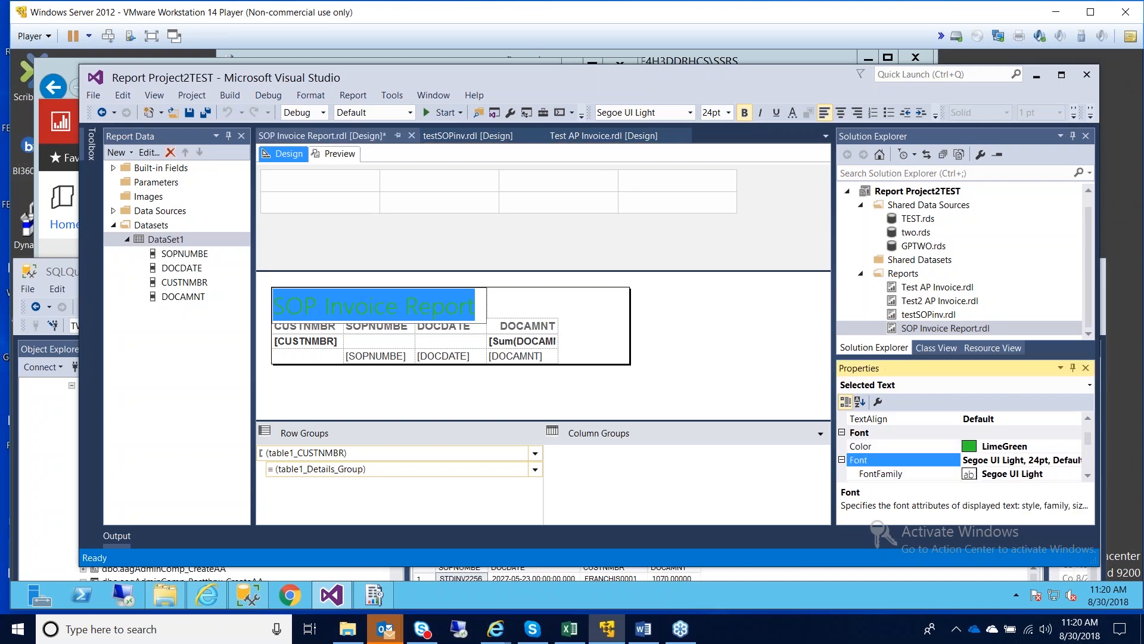
pyautogui.click(1087, 475)
pyautogui.click(1074, 460)
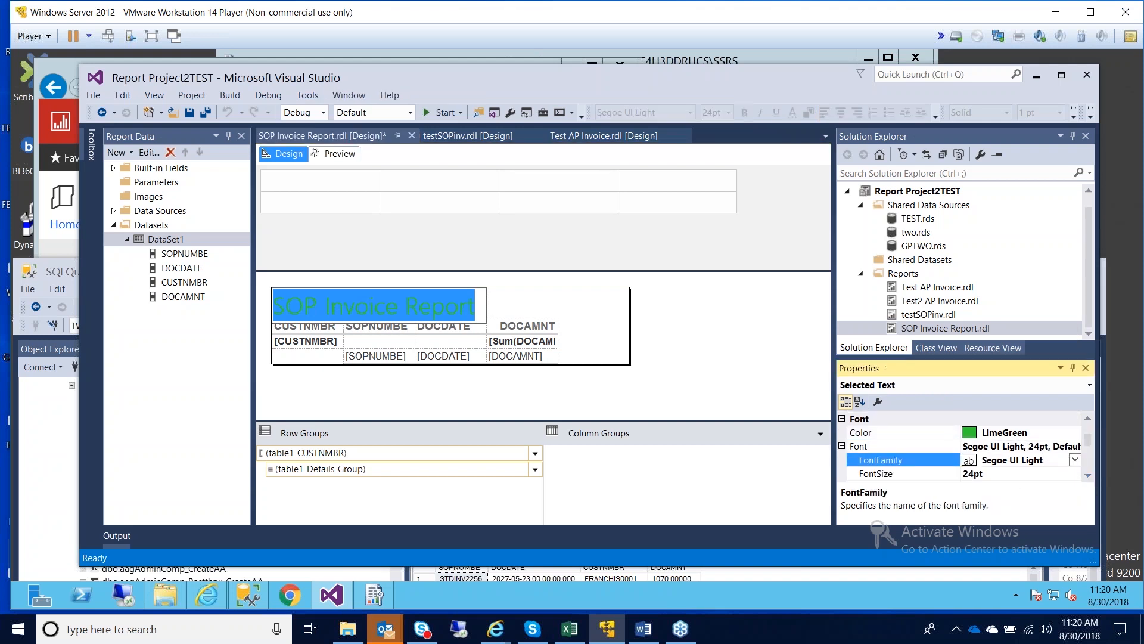
pyautogui.click(1075, 460)
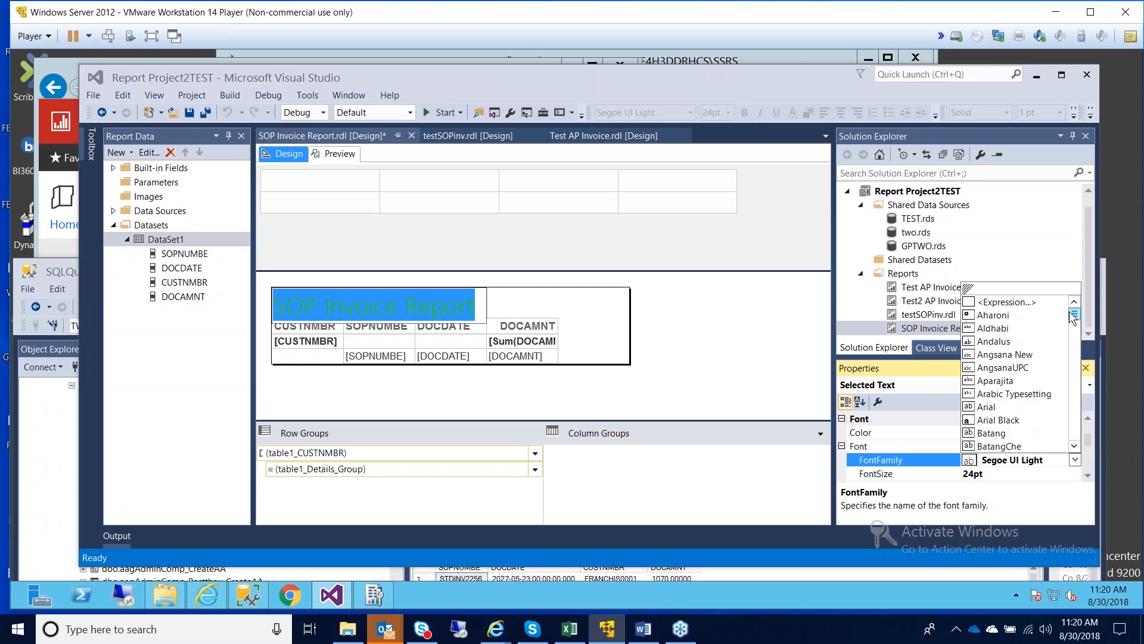
pyautogui.moveTo(1076, 315); pyautogui.dragTo(1075, 318)
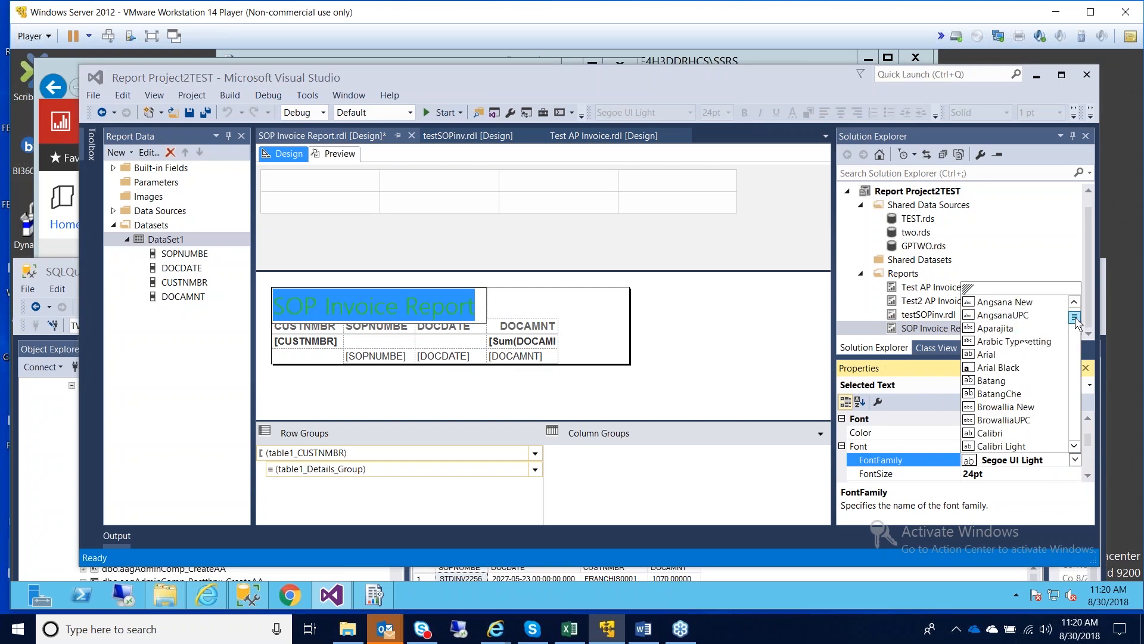
pyautogui.click(989, 354)
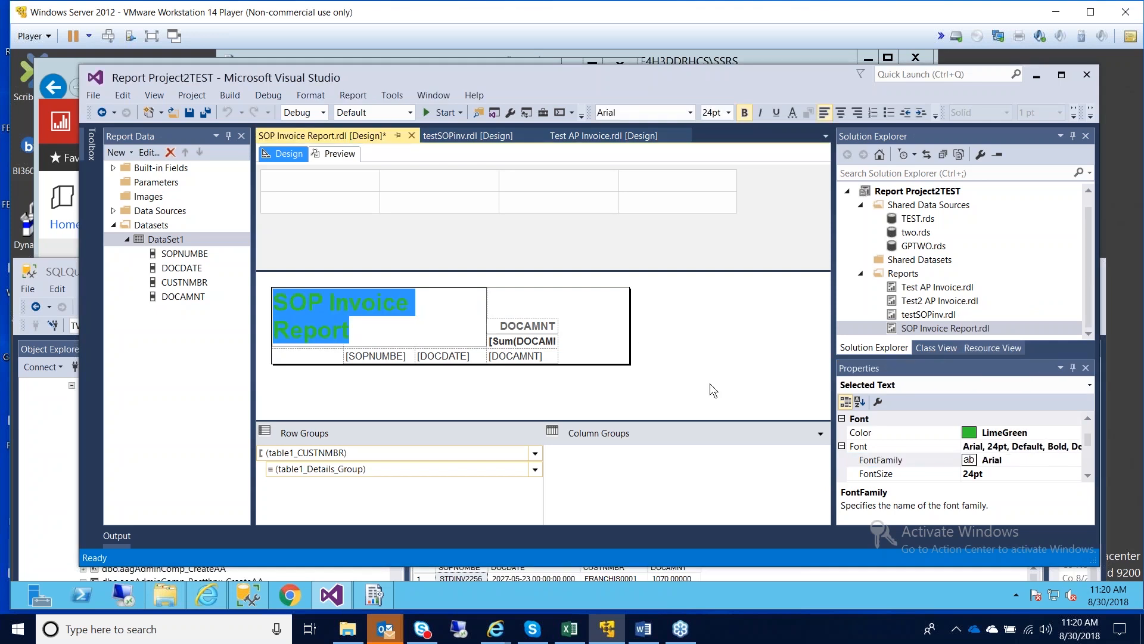
# Step: Set the report title's font size to 12pt and deselect the title text box
pyautogui.click(992, 474)
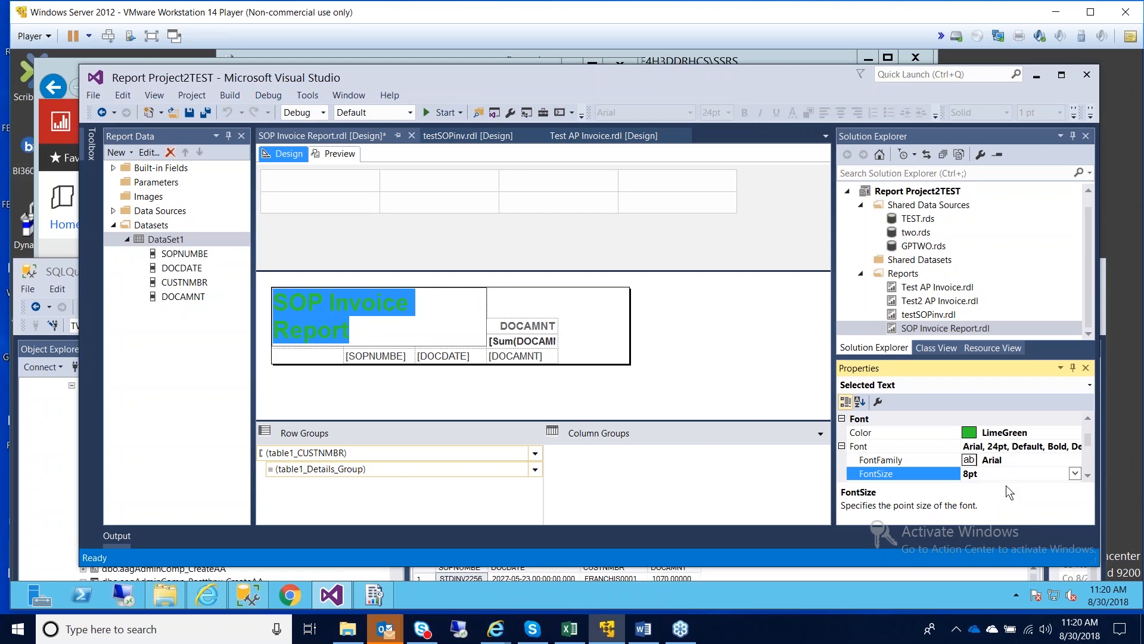
pyautogui.press('Return')
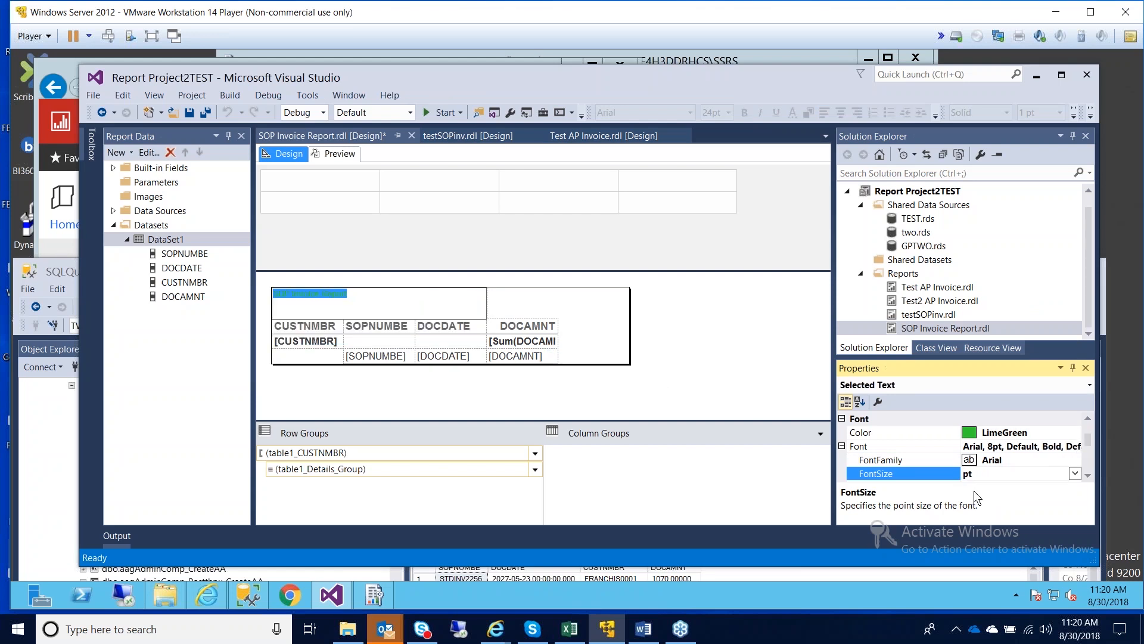
pyautogui.write('12')
pyautogui.press('Return')
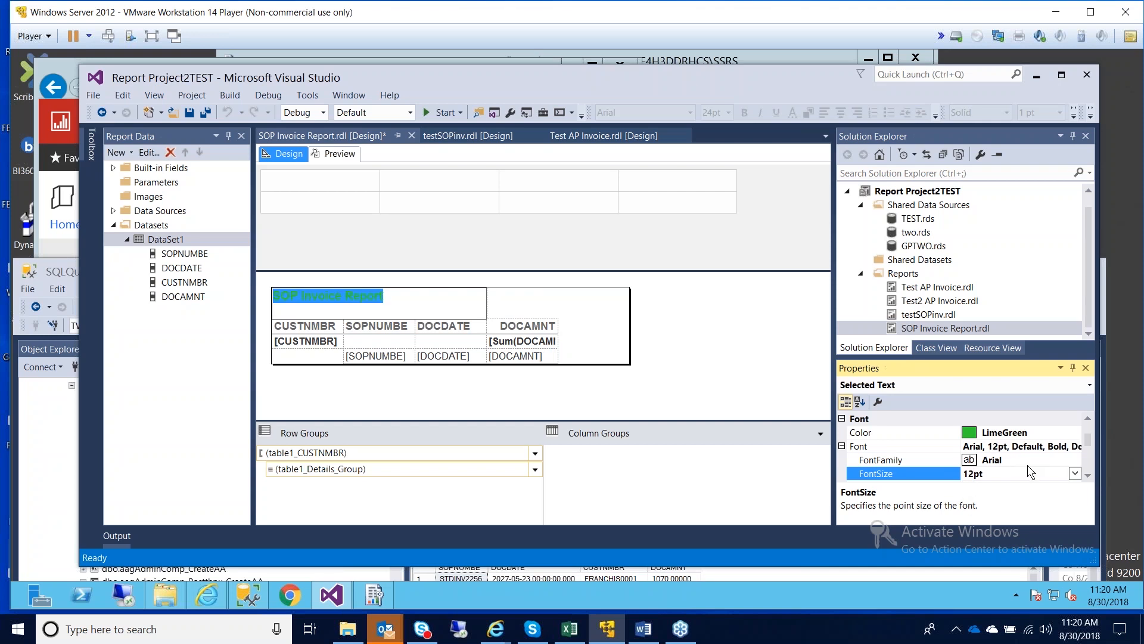
pyautogui.click(485, 302)
pyautogui.click(510, 309)
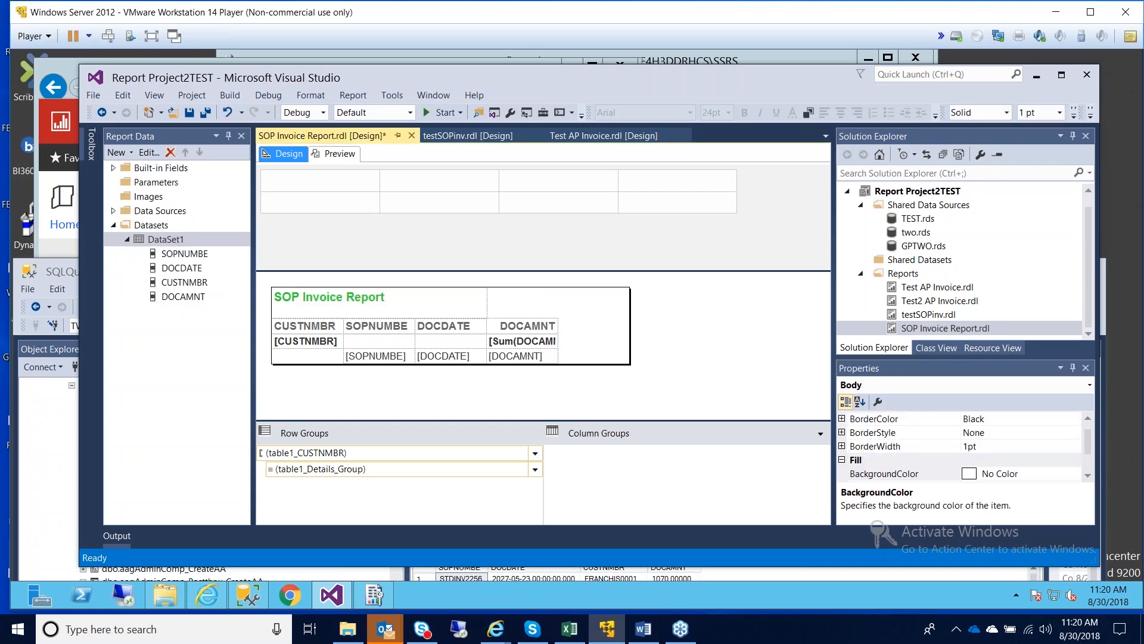
# Step: Widen the table's CUSTNMBR column by roughly half its width, and select its header cell
pyautogui.click(308, 327)
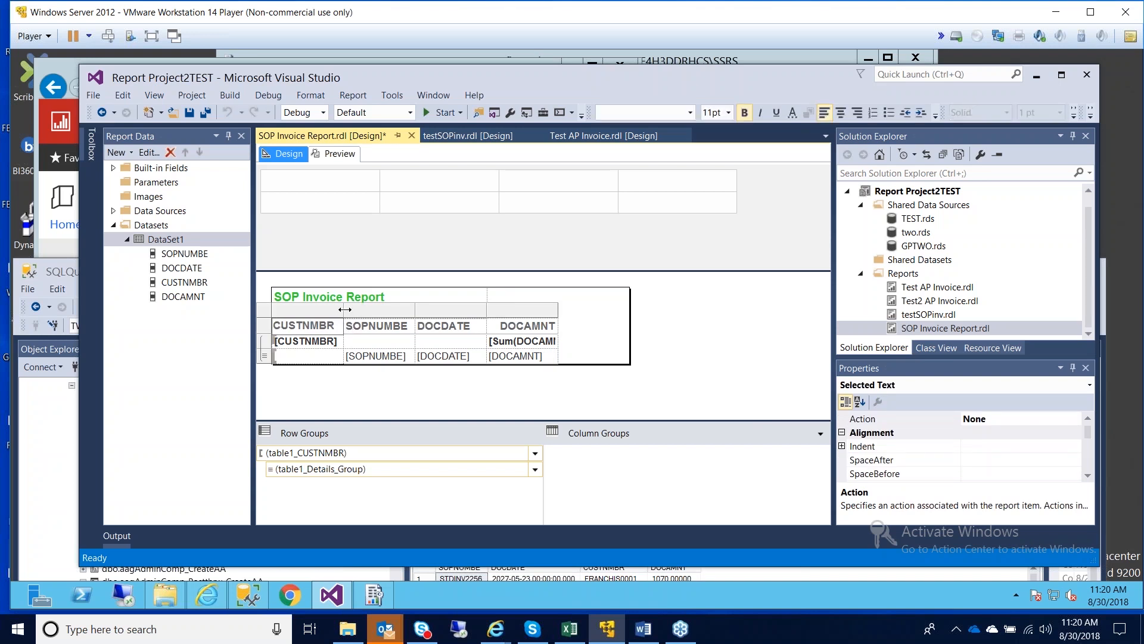
pyautogui.moveTo(344, 309); pyautogui.dragTo(387, 310)
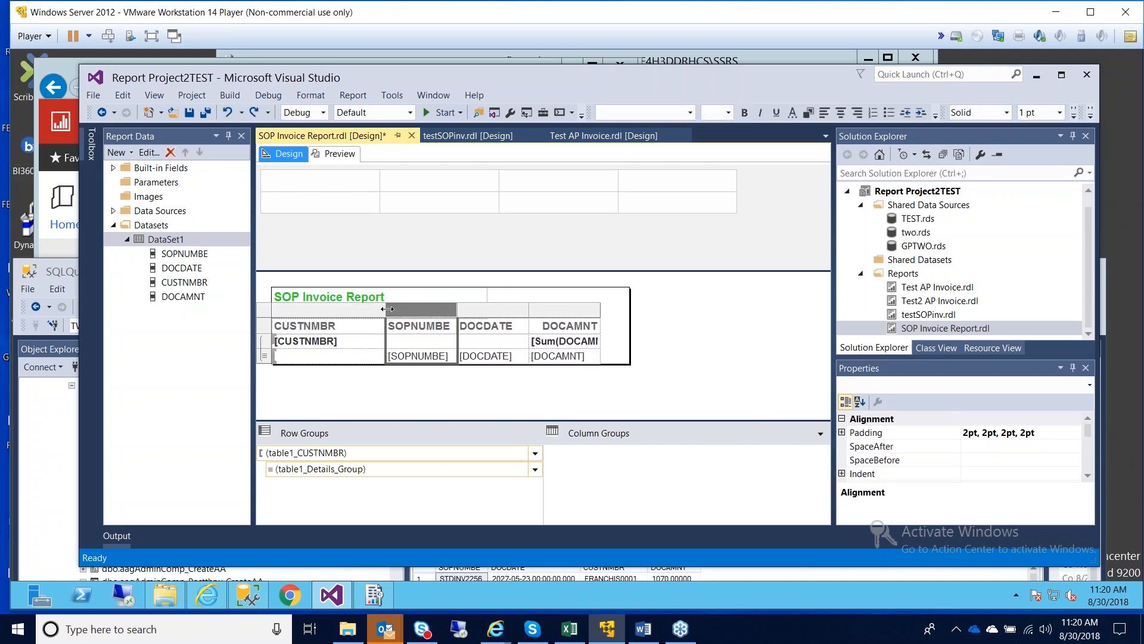
pyautogui.click(346, 326)
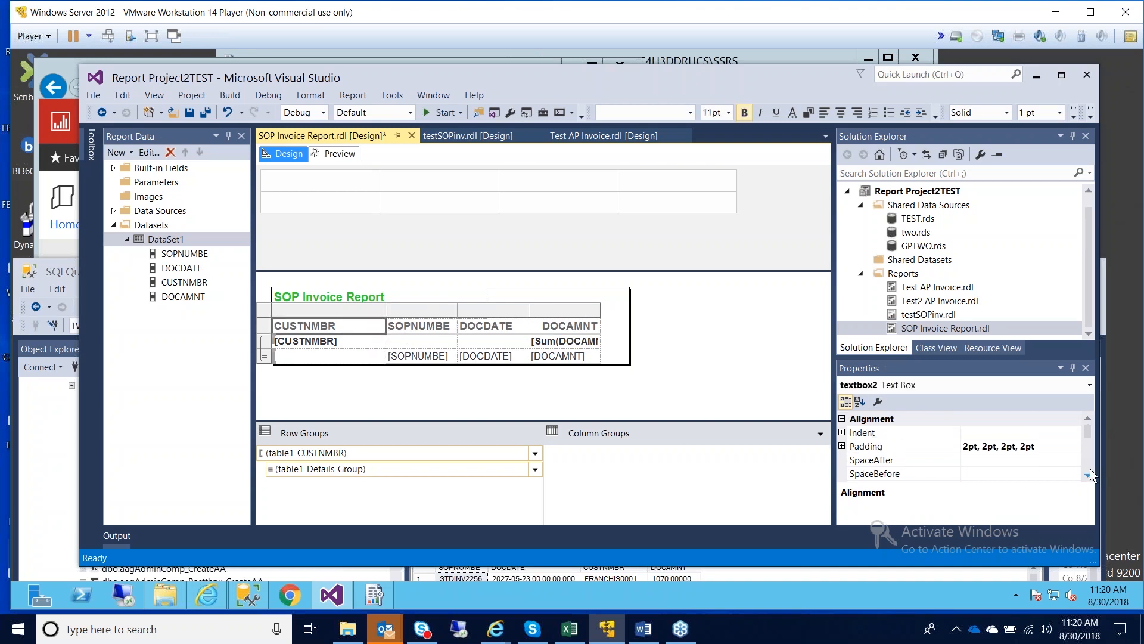
pyautogui.click(1088, 431)
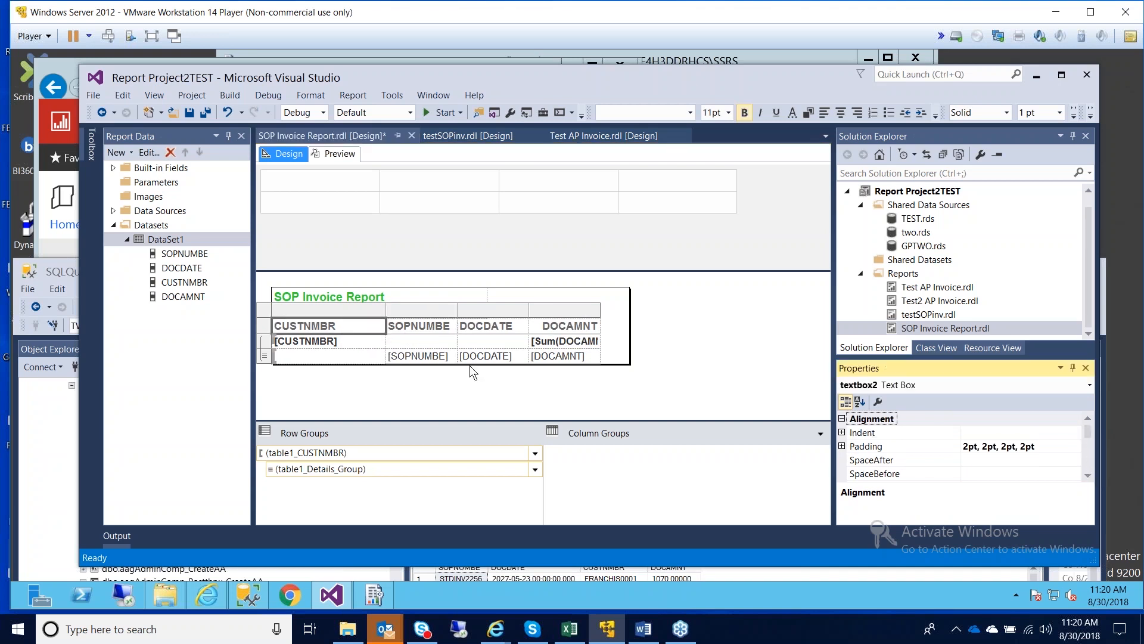
# Step: Edit the CUSTNMBR column header's expression so that it reads CUSTOMER
pyautogui.rightClick(353, 326)
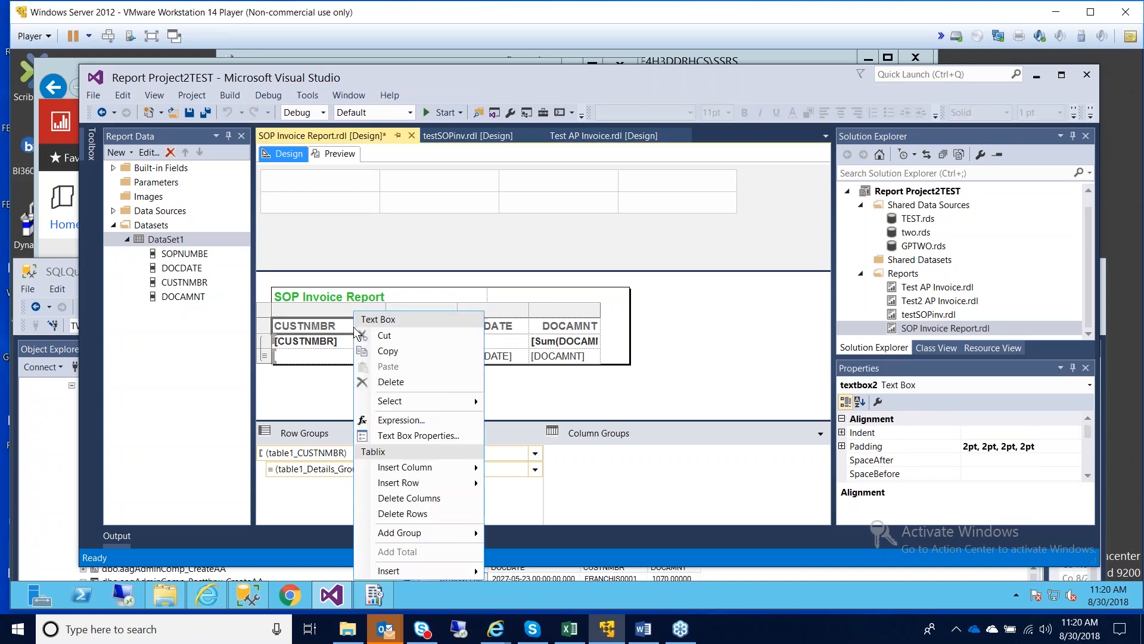
pyautogui.click(381, 421)
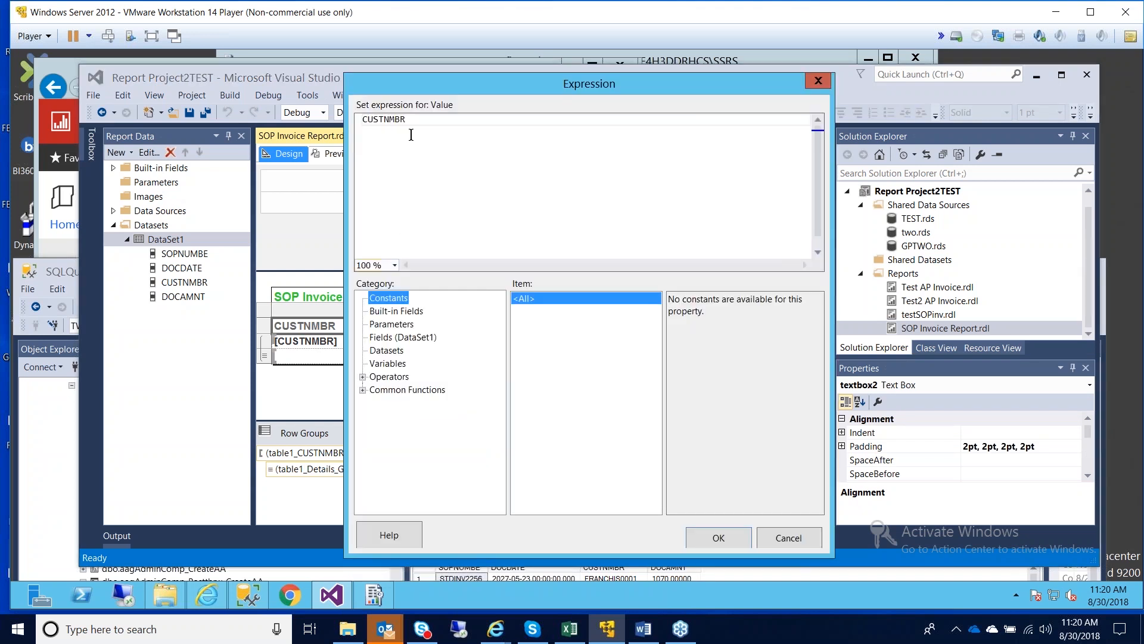
pyautogui.press('BackSpace')
pyautogui.press('BackSpace')
pyautogui.press('BackSpace')
pyautogui.press('BackSpace')
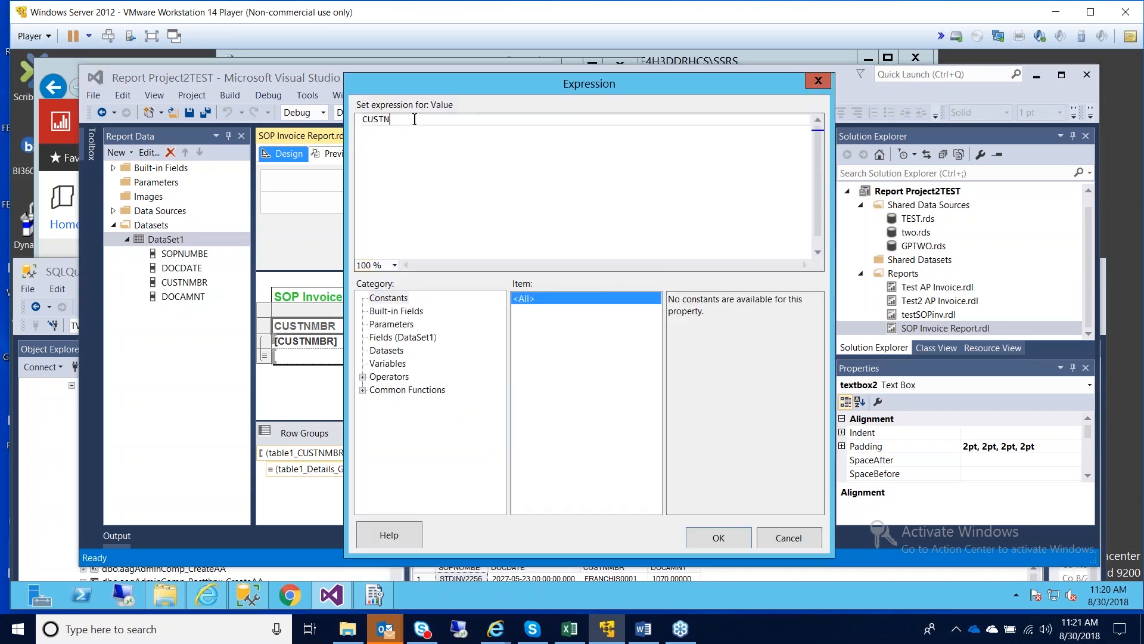
pyautogui.write('OMER')
pyautogui.click(719, 540)
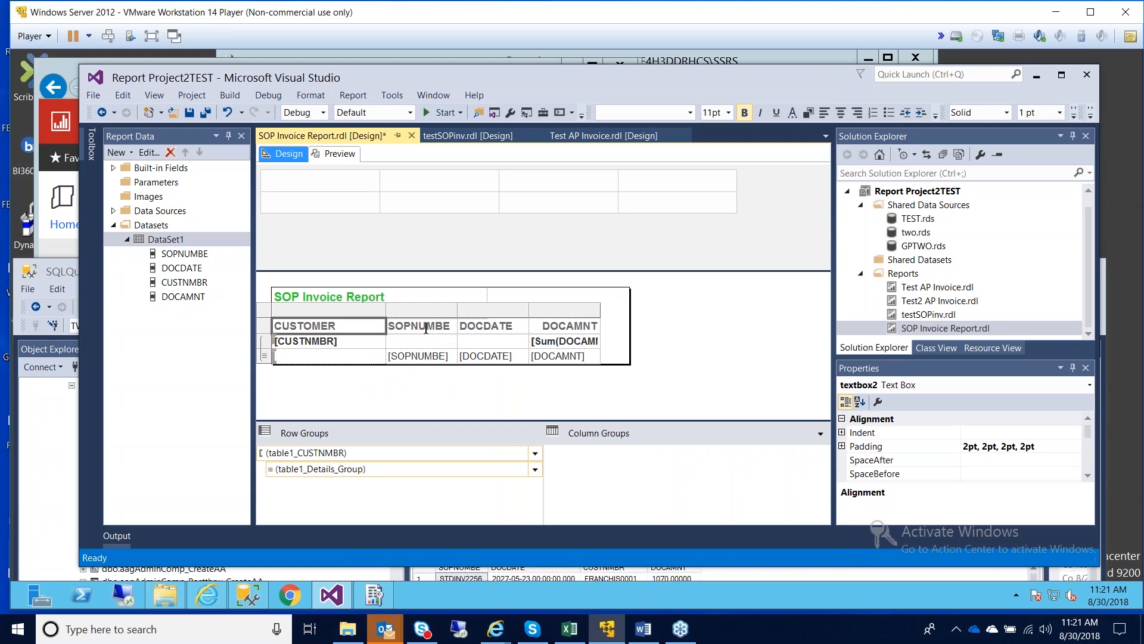
# Step: Edit the DOCDATE column header's expression so that it reads DOC DATE
pyautogui.rightClick(482, 328)
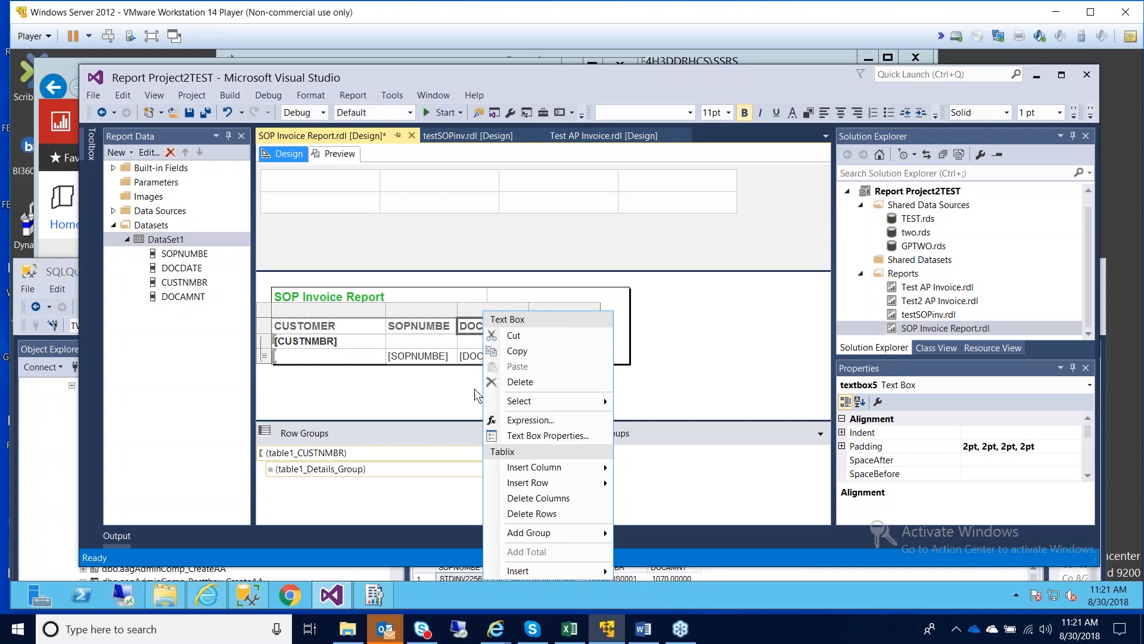
pyautogui.click(508, 417)
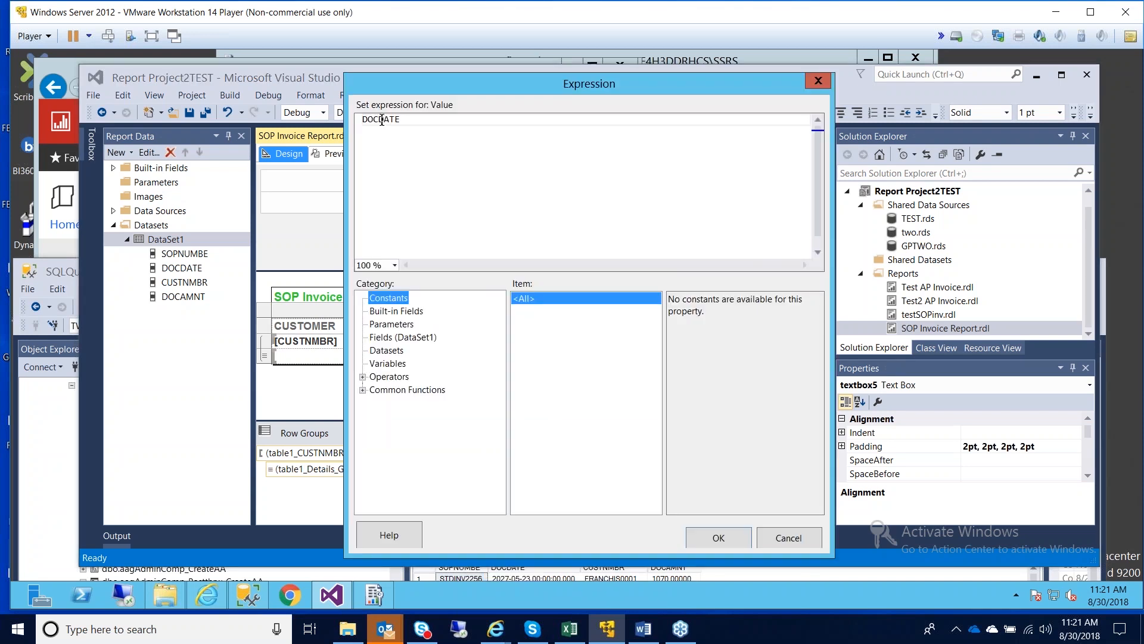
pyautogui.click(380, 120)
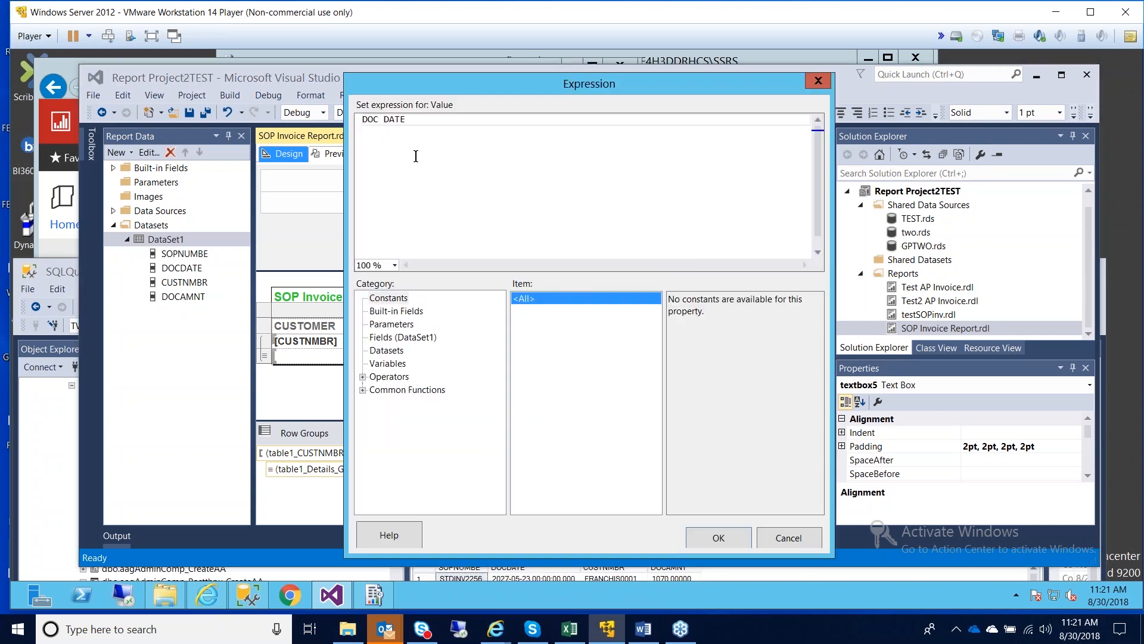
pyautogui.click(705, 537)
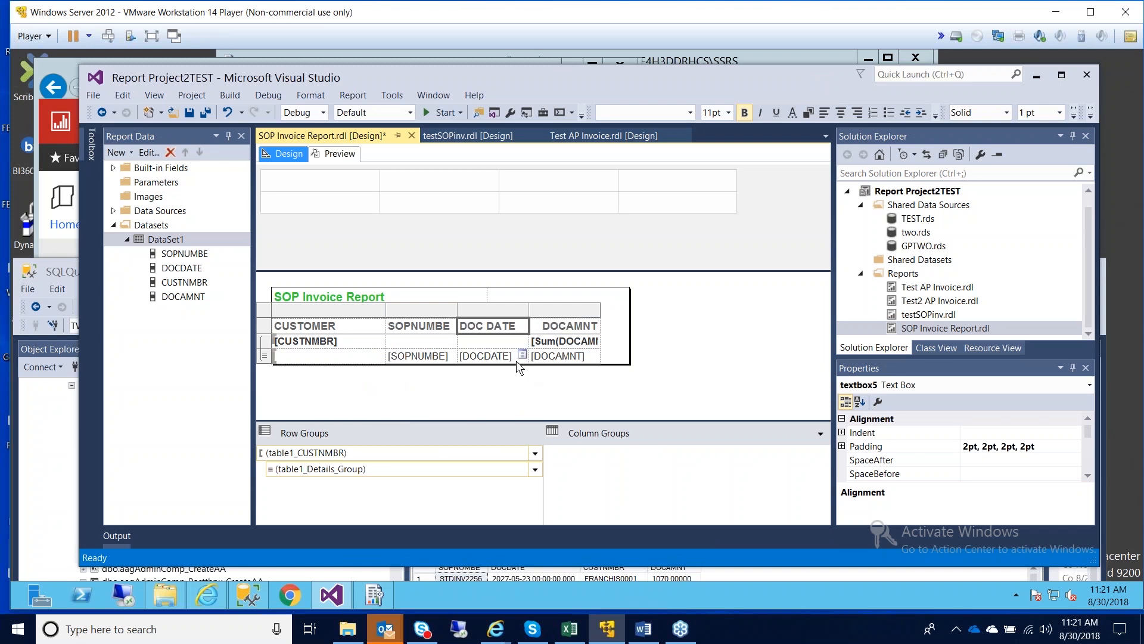
# Step: Preview the report, expand the first two customer groups to check their invoice details, and return to the design view
pyautogui.click(333, 153)
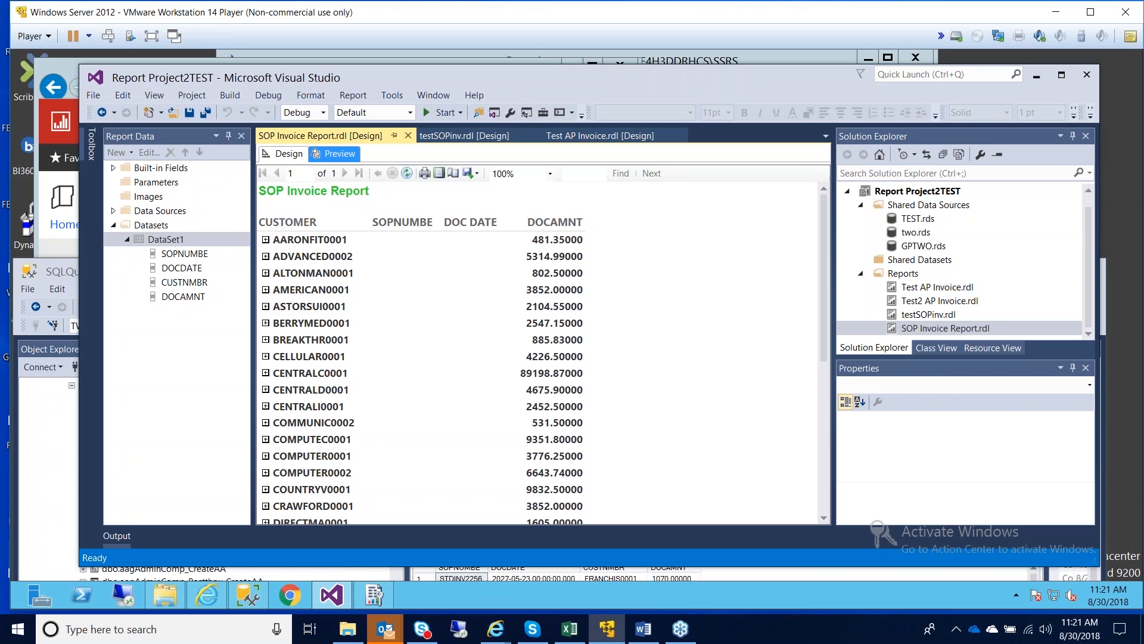
pyautogui.click(266, 240)
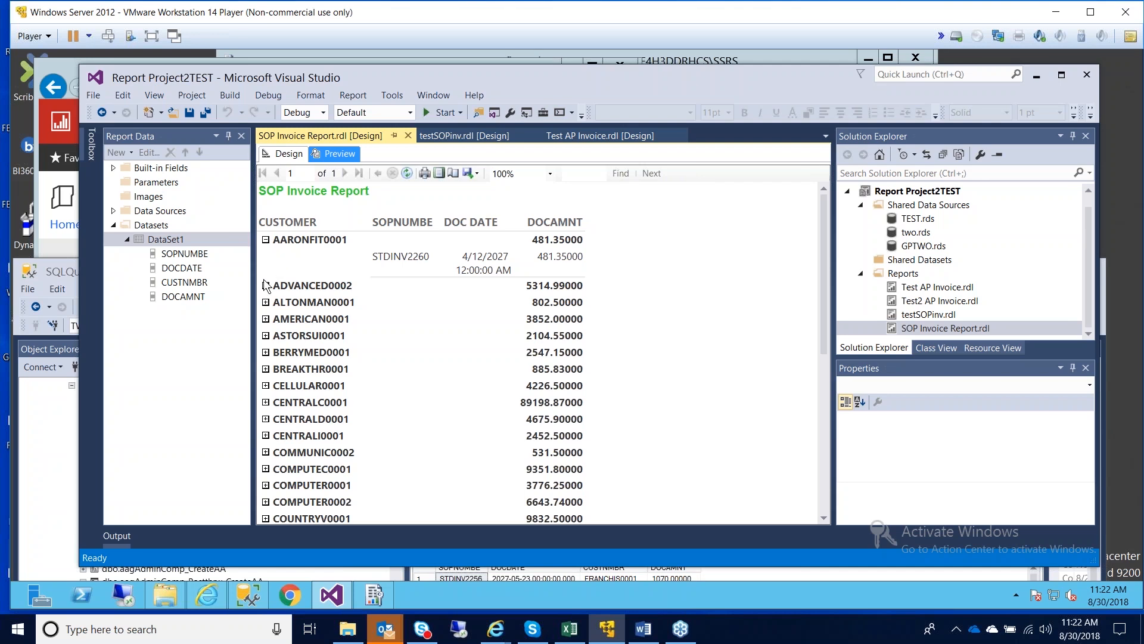
pyautogui.click(266, 286)
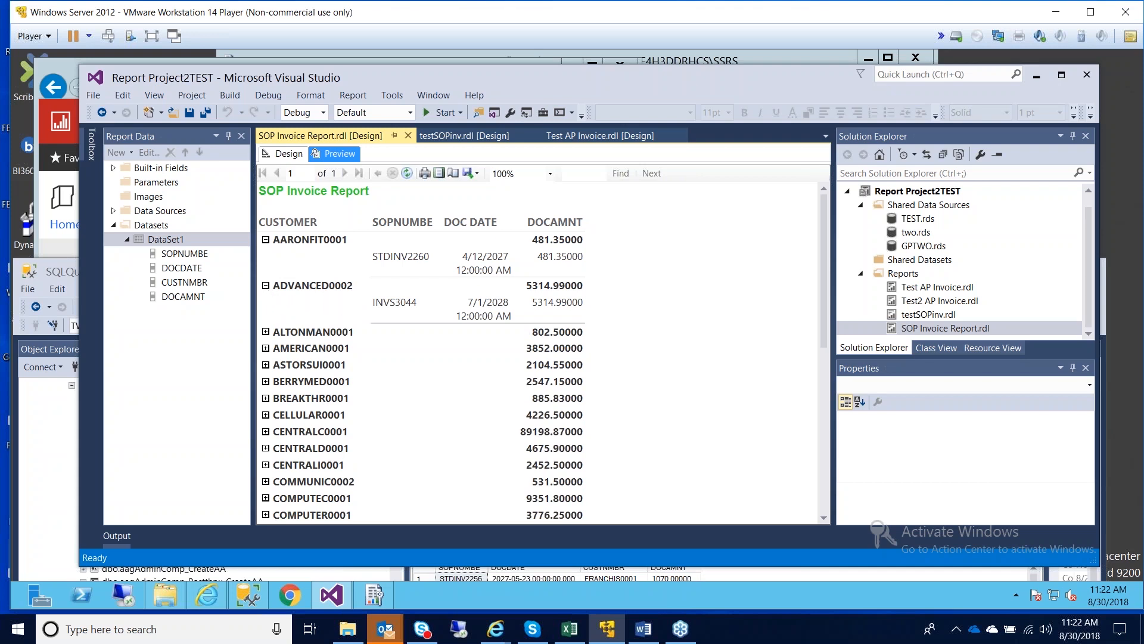
pyautogui.click(266, 285)
pyautogui.click(266, 285)
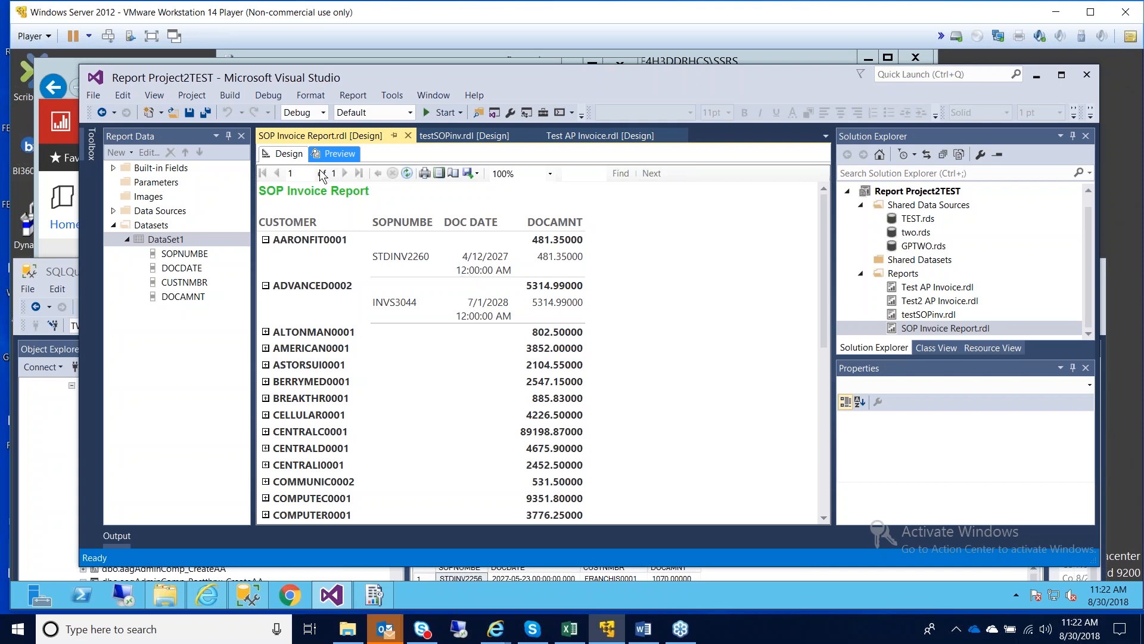
pyautogui.click(291, 156)
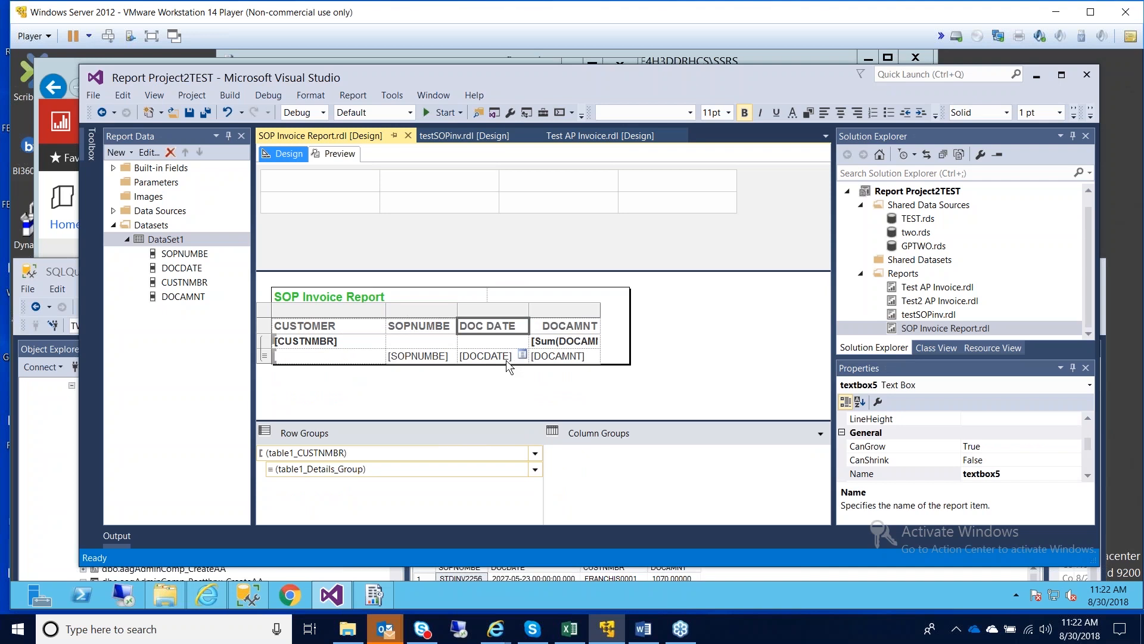
# Step: Format the DOCDATE detail cell as a date of type *1/31/2000 in its text box properties
pyautogui.rightClick(506, 360)
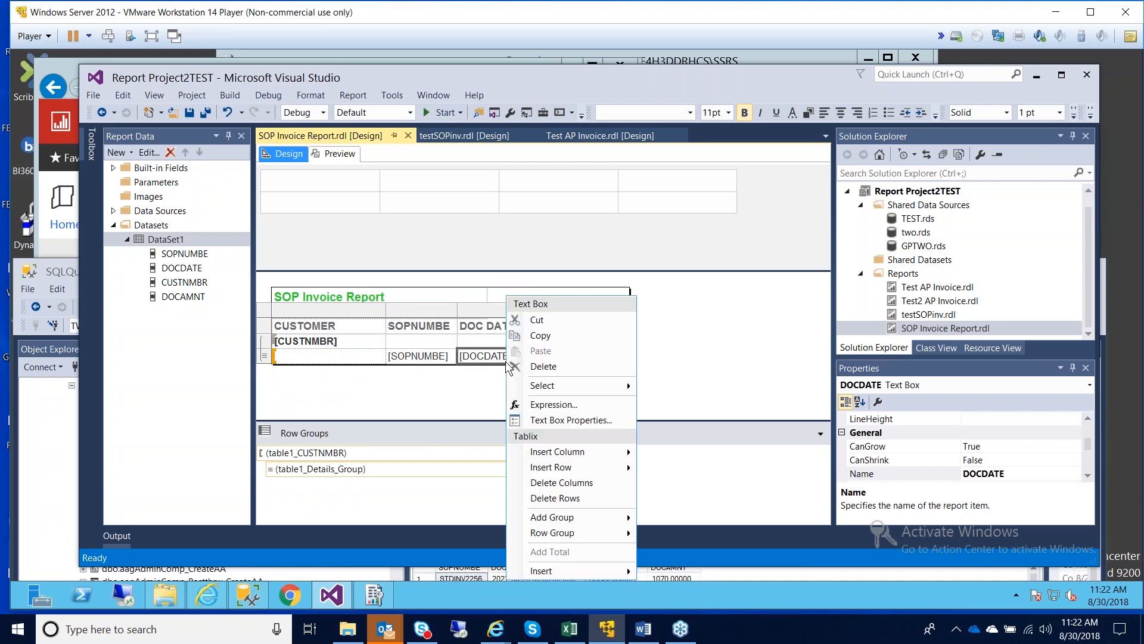
pyautogui.click(538, 421)
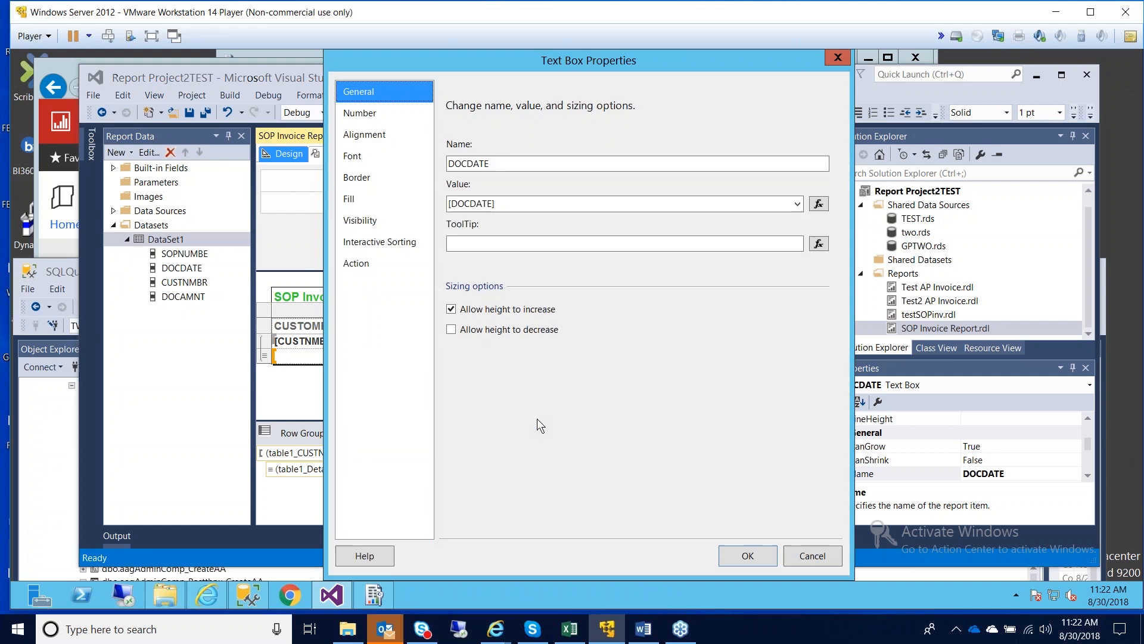
pyautogui.click(355, 120)
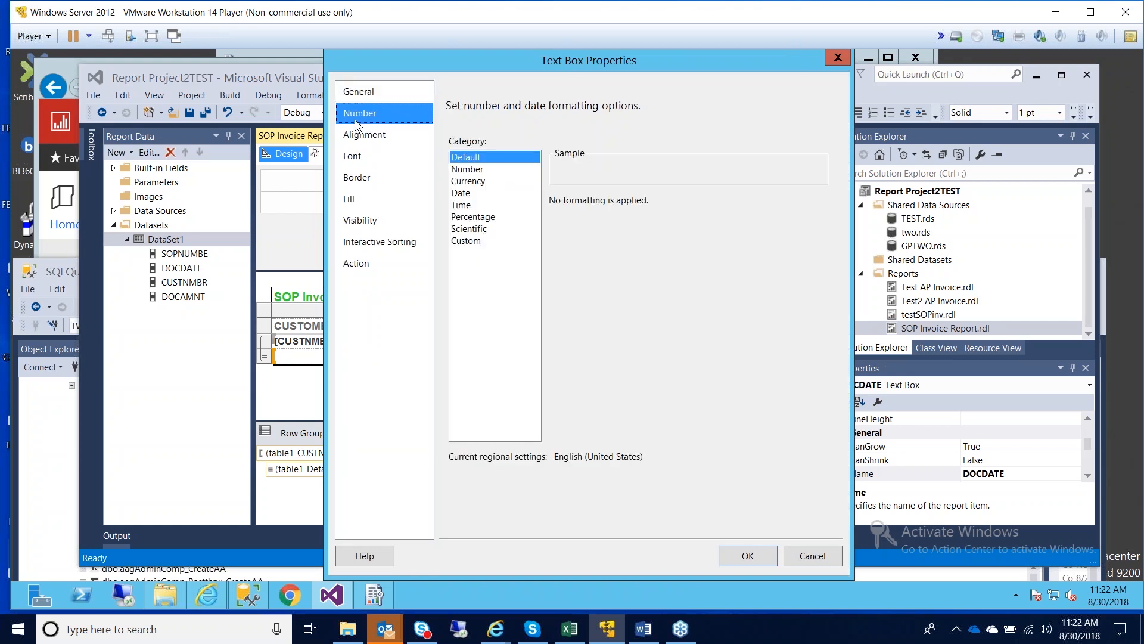
pyautogui.click(460, 194)
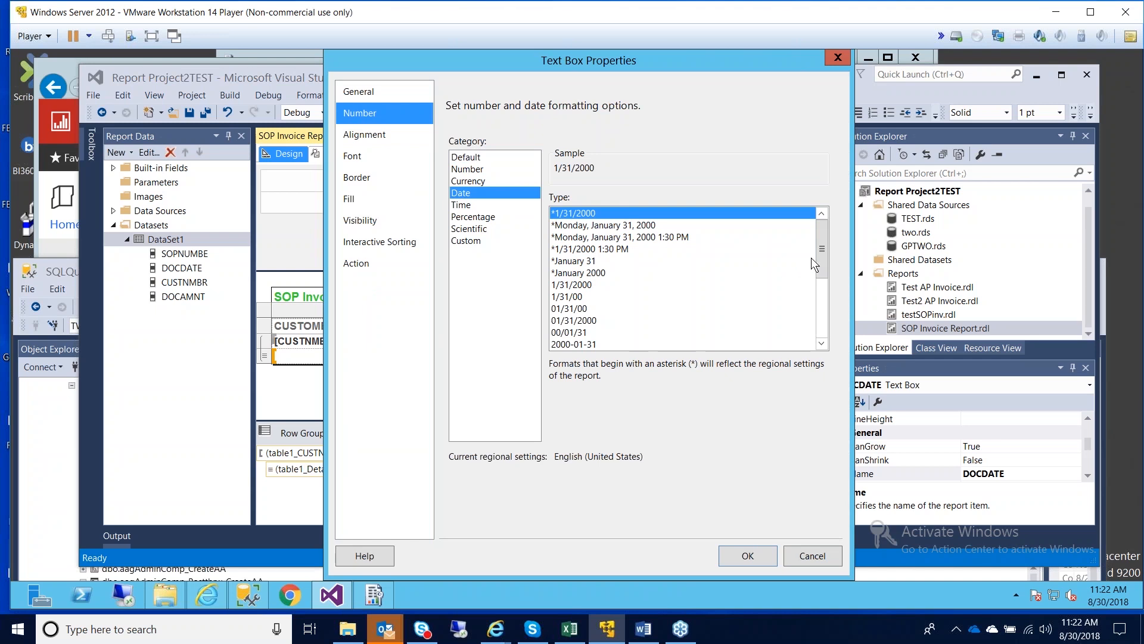
pyautogui.moveTo(820, 262)
pyautogui.mouseDown()
pyautogui.moveTo(814, 330)
pyautogui.moveTo(807, 246)
pyautogui.mouseUp()
pyautogui.click(732, 557)
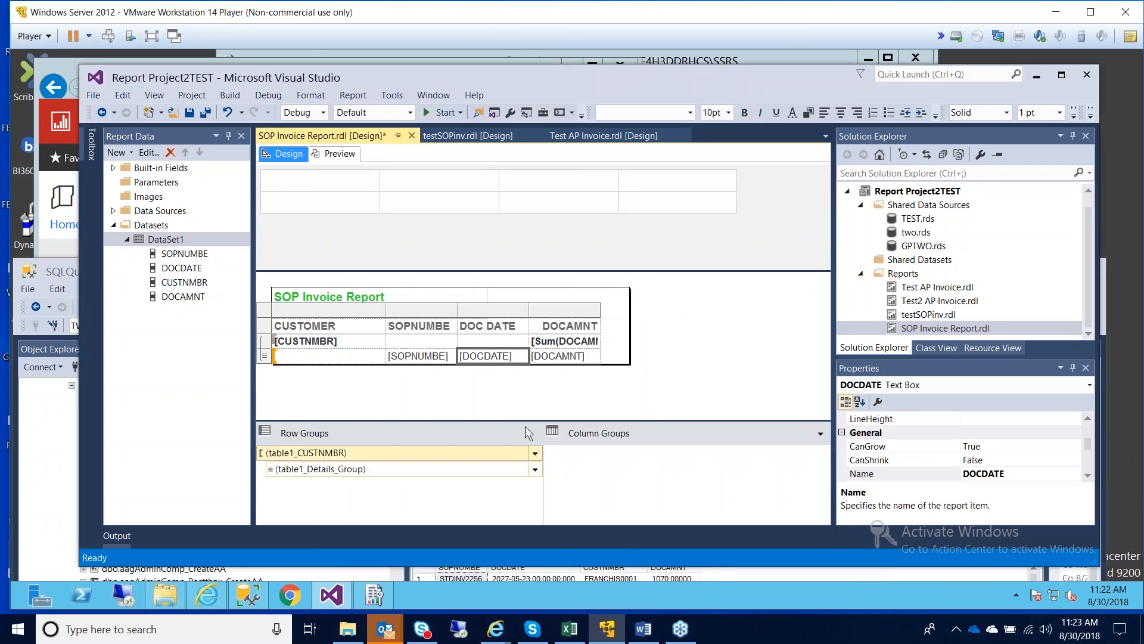
# Step: Preview the report, expand the first customer group to check the date format, and return to the design view
pyautogui.click(324, 155)
pyautogui.click(265, 239)
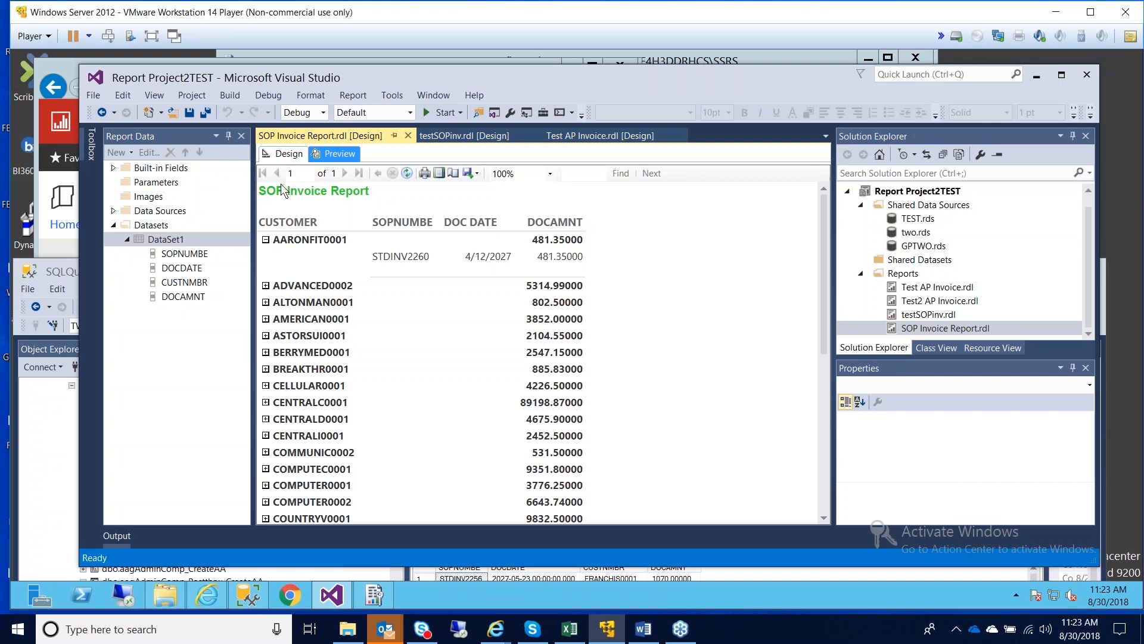
pyautogui.click(284, 156)
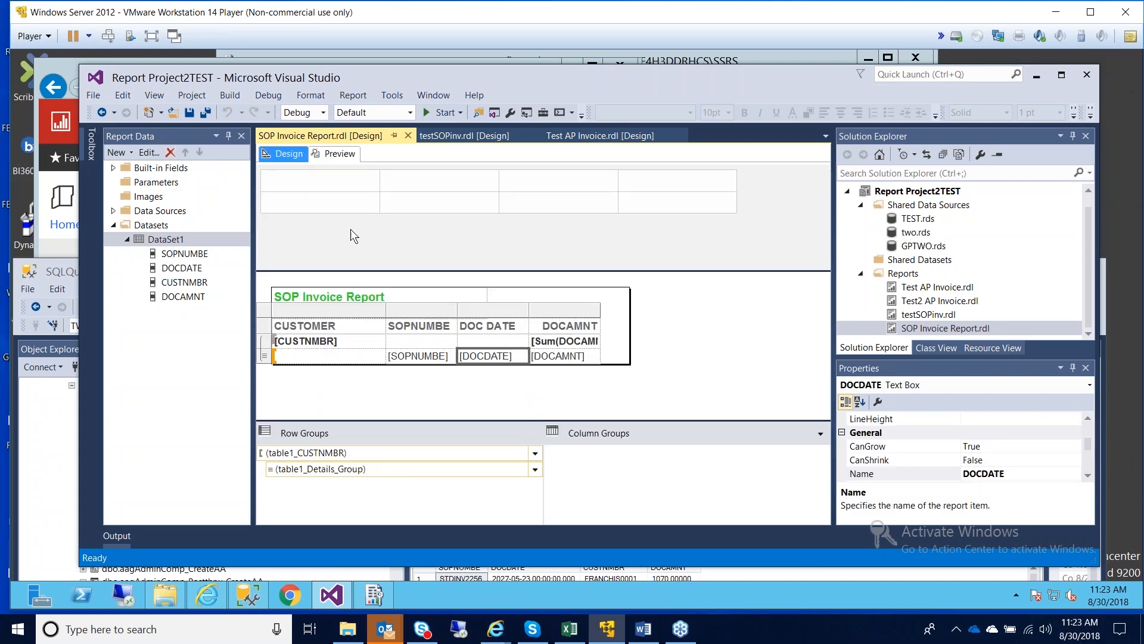
# Step: Edit the DOCAMNT column header's expression so that it reads DOC AMOUNT
pyautogui.click(569, 328)
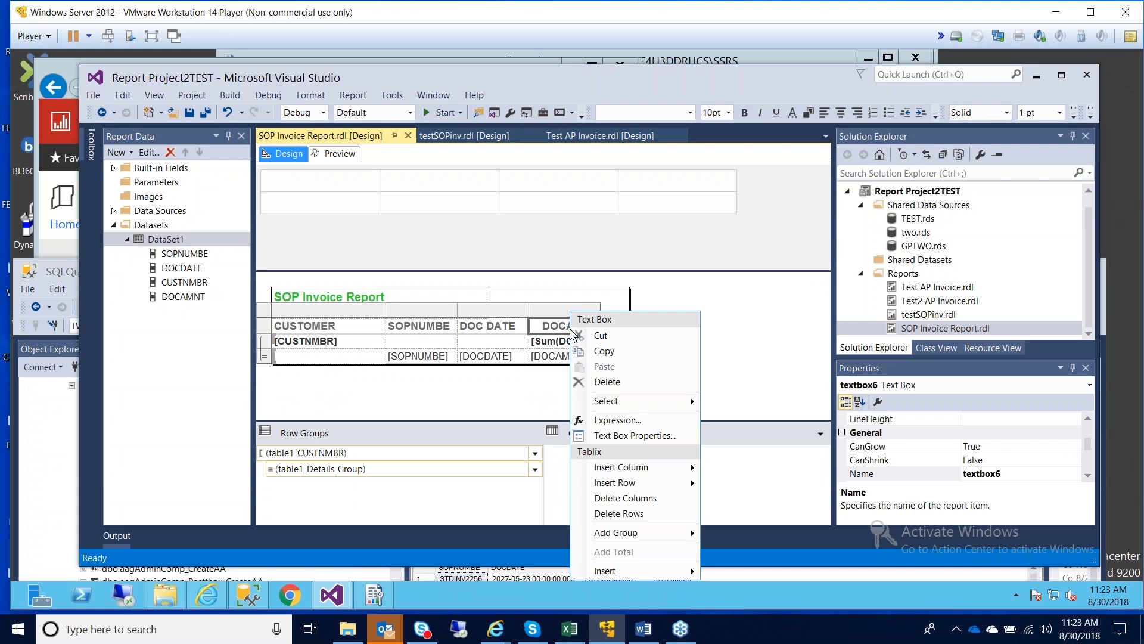
pyautogui.rightClick(570, 328)
pyautogui.click(594, 420)
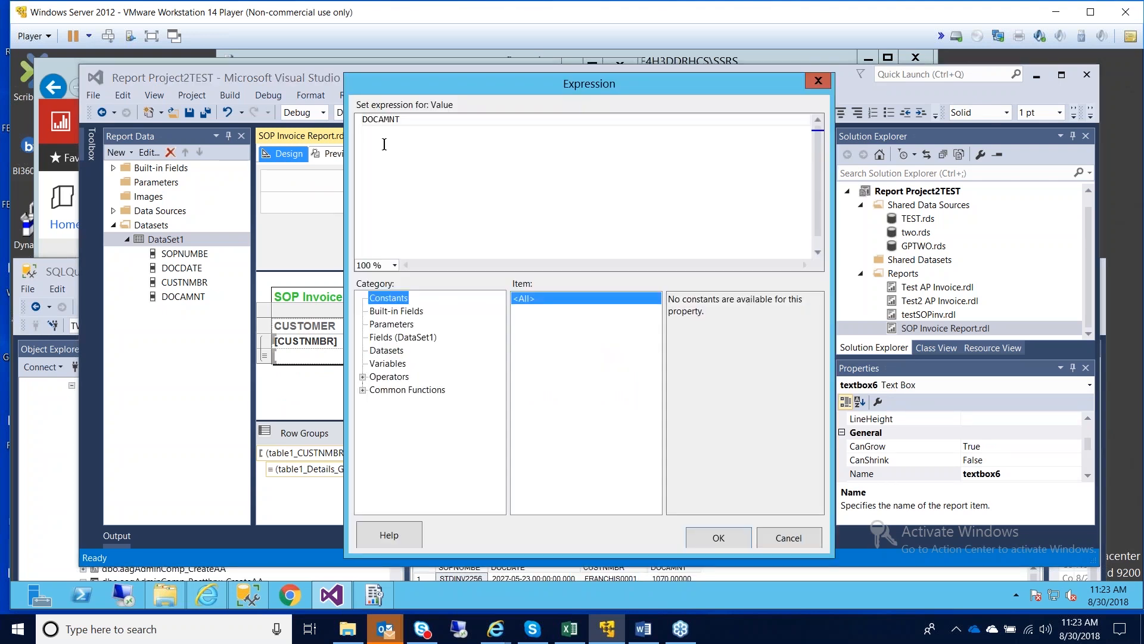
pyautogui.click(379, 121)
pyautogui.click(410, 121)
pyautogui.press('BackSpace')
pyautogui.press('BackSpace')
pyautogui.press('BackSpace')
pyautogui.press('BackSpace')
pyautogui.write('AMOUNT')
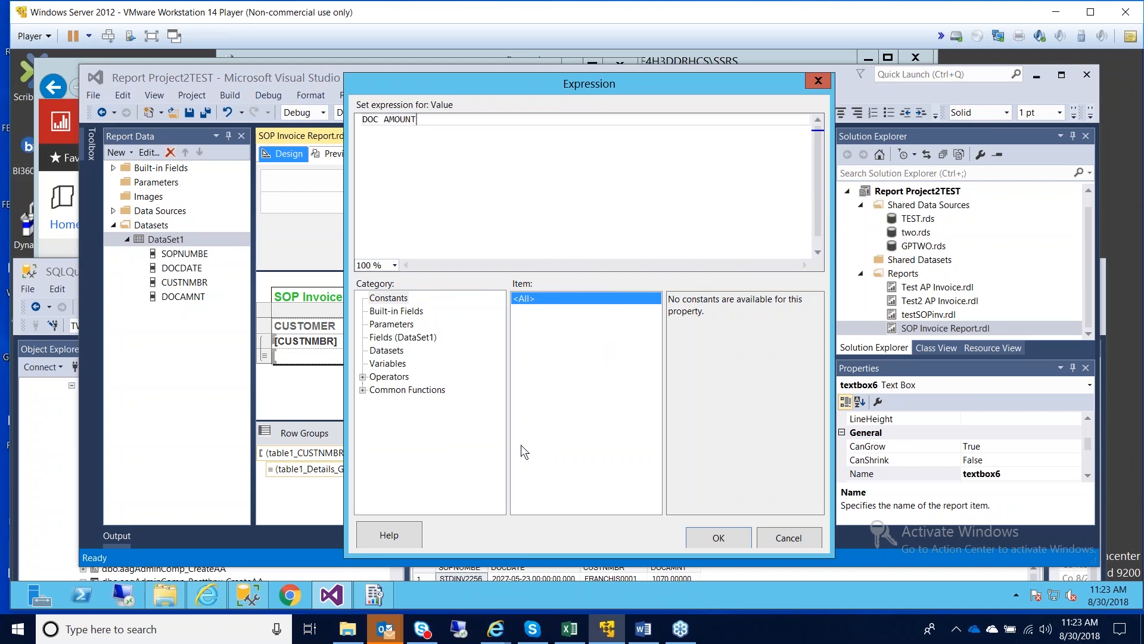
pyautogui.click(717, 537)
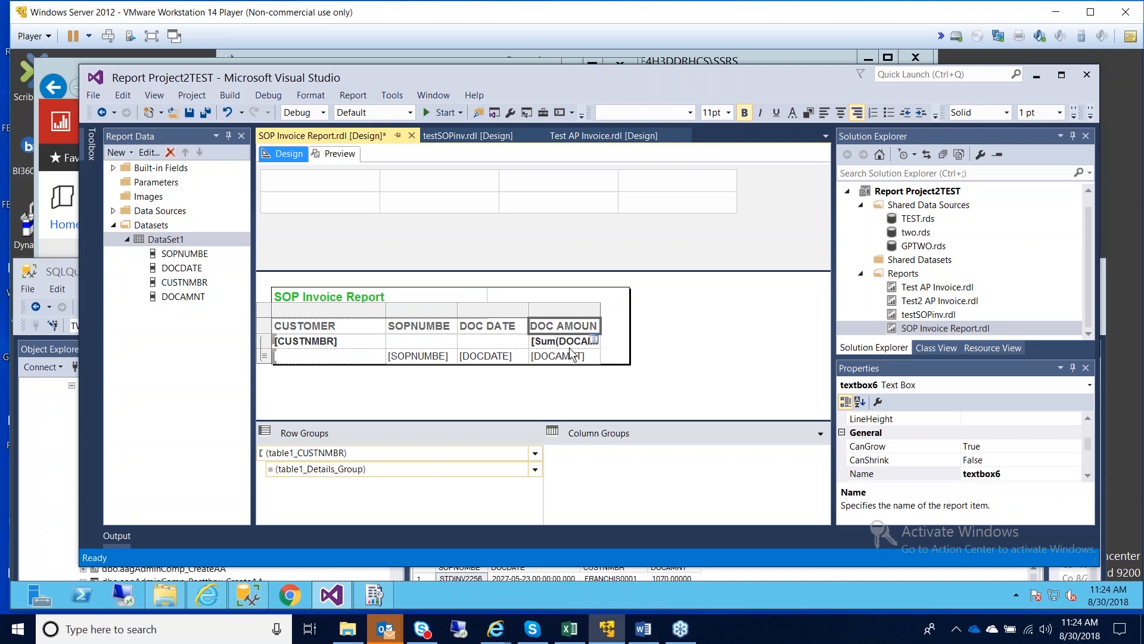
# Step: Format the Sum(DOCAMNT) group cell as currency with the 1000 separator, keeping the $ English (United States) symbol
pyautogui.click(556, 348)
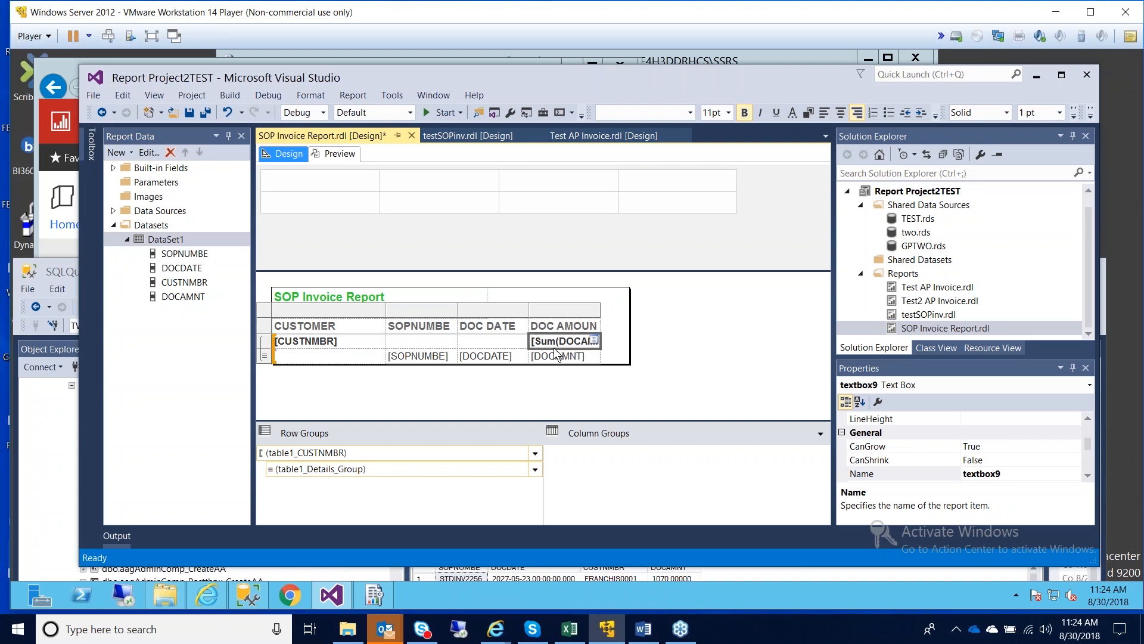
pyautogui.rightClick(563, 344)
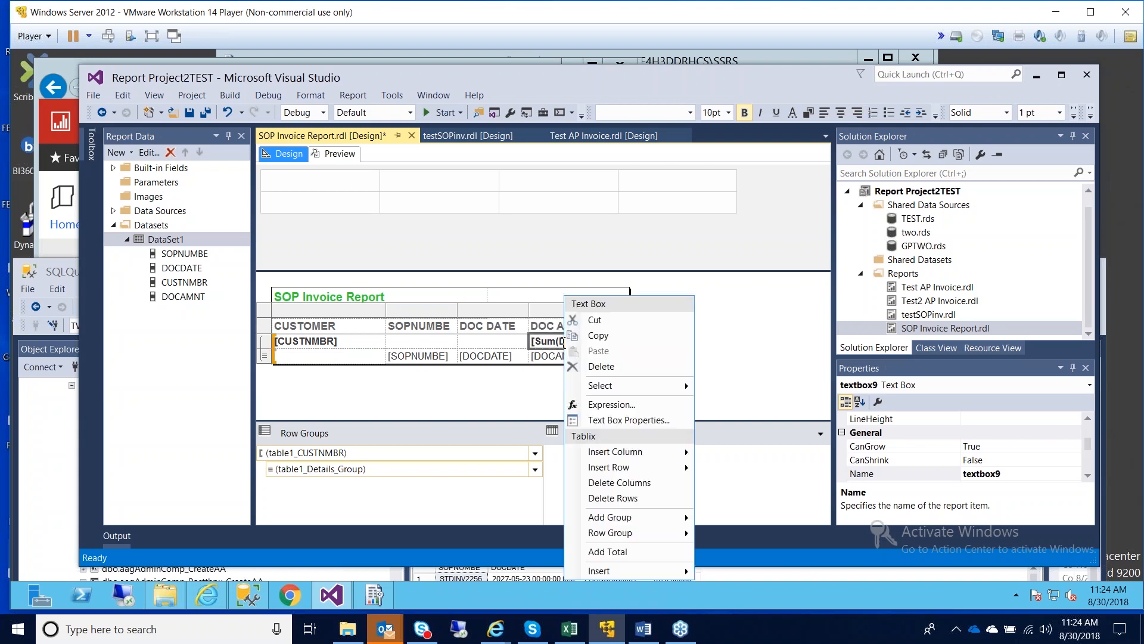
pyautogui.click(590, 422)
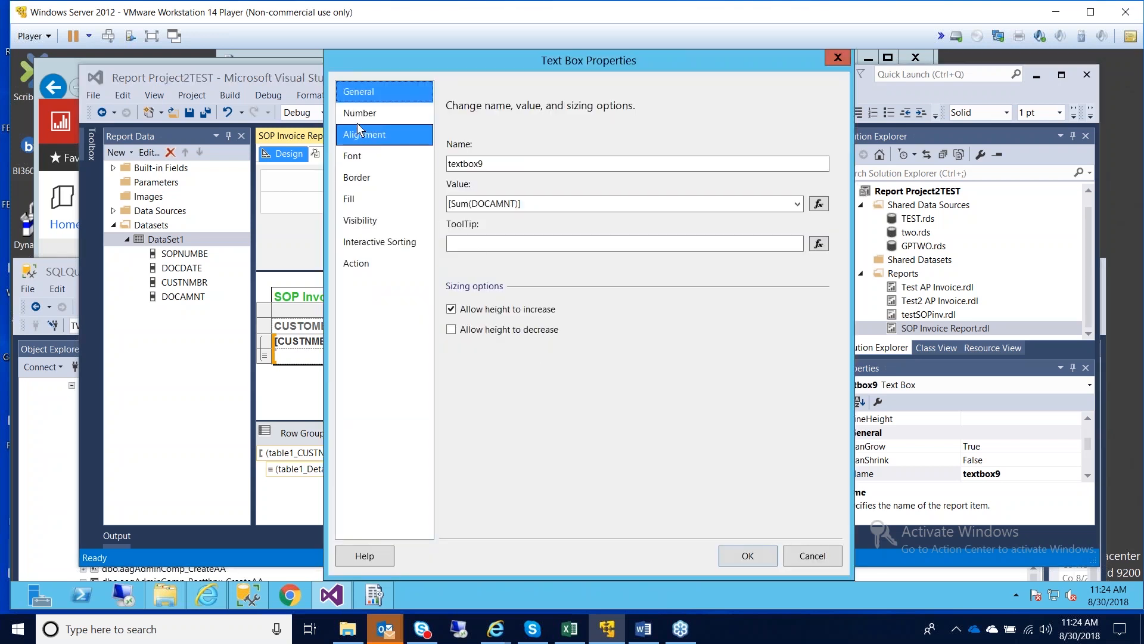
pyautogui.click(358, 121)
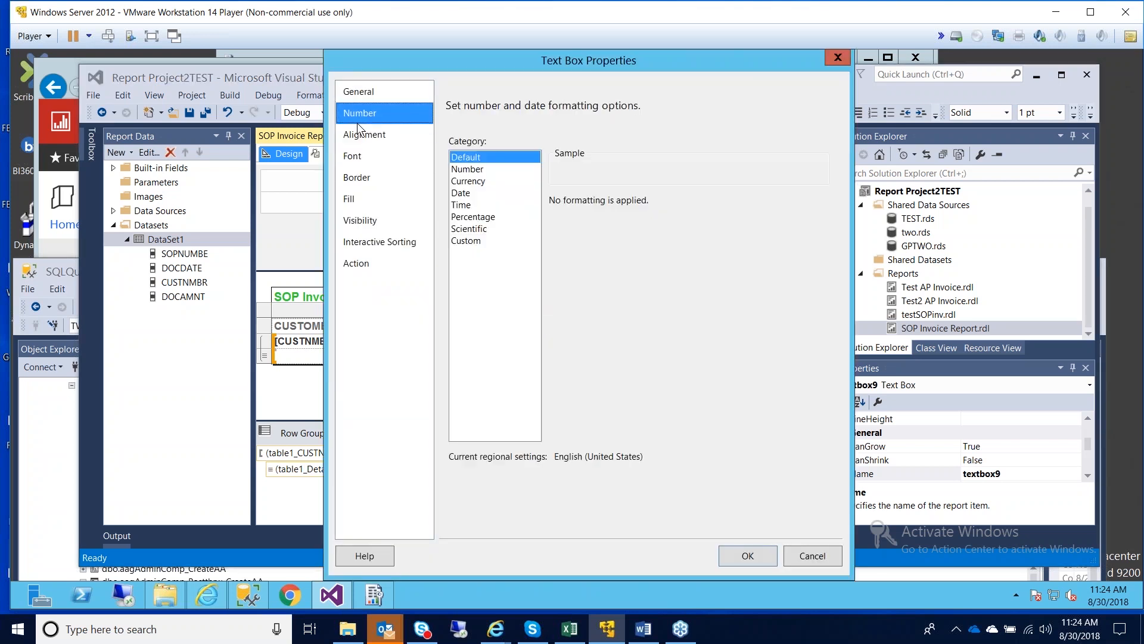
pyautogui.click(461, 182)
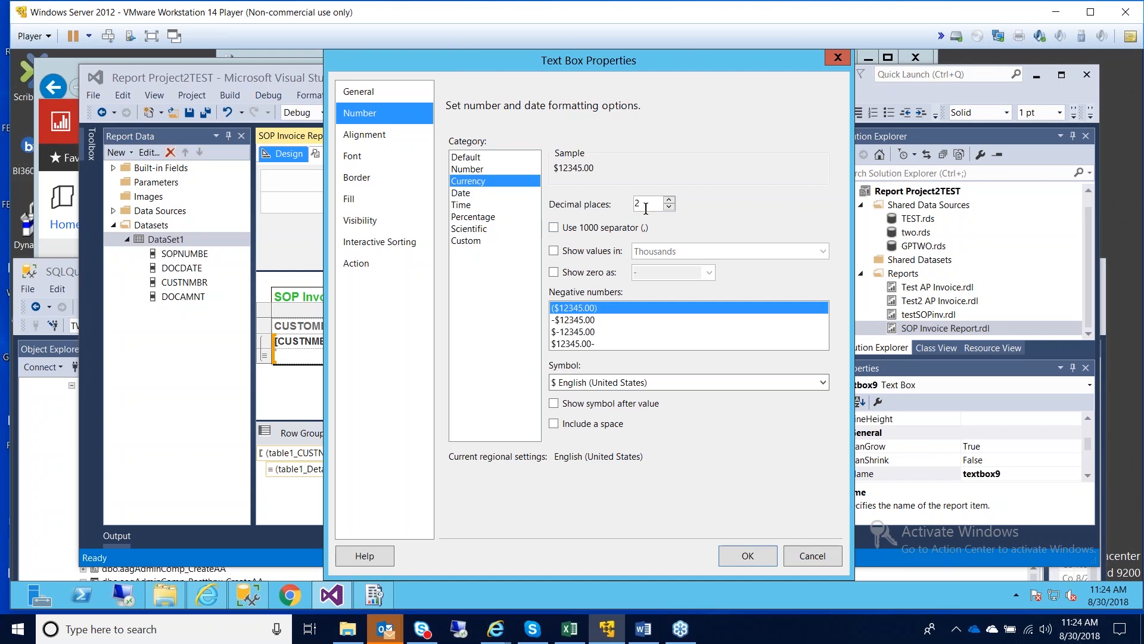
pyautogui.click(553, 228)
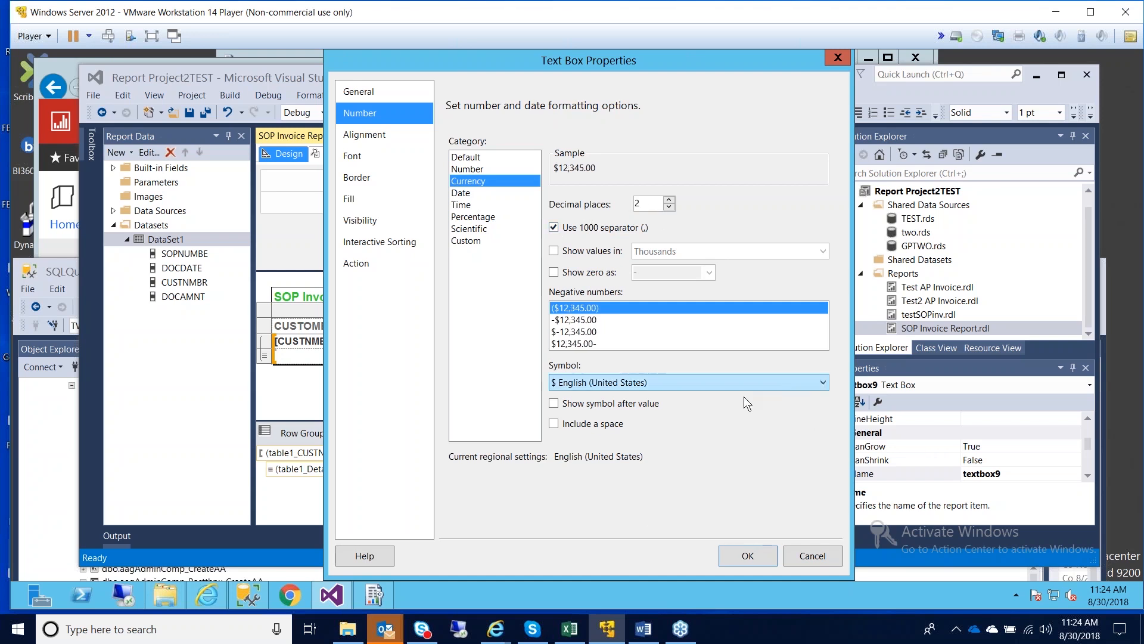
pyautogui.click(820, 384)
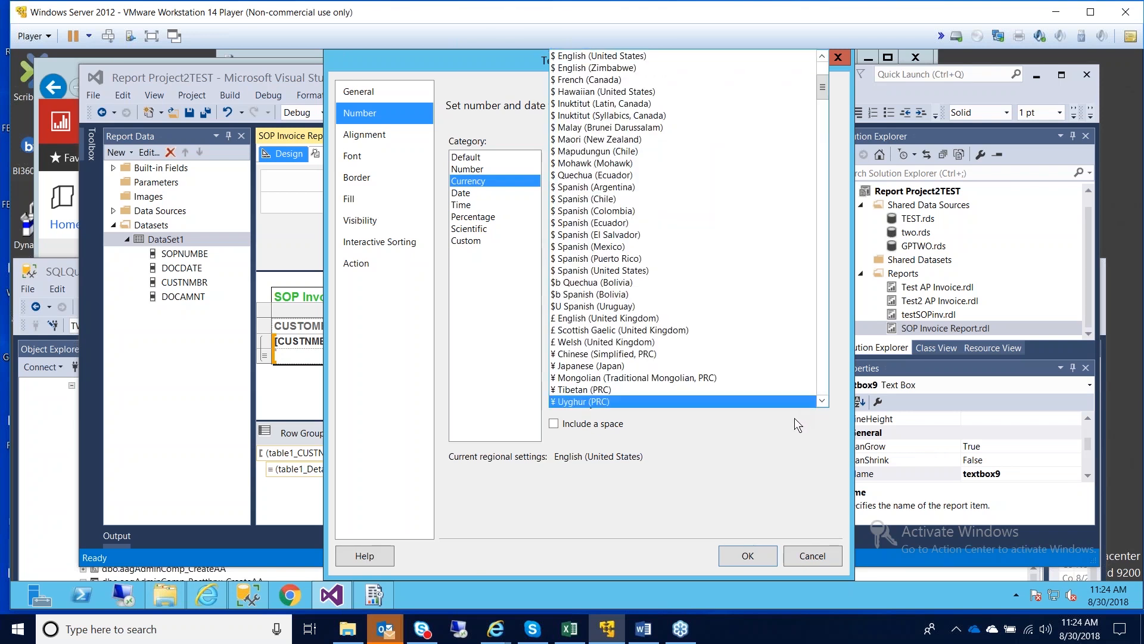
pyautogui.click(735, 470)
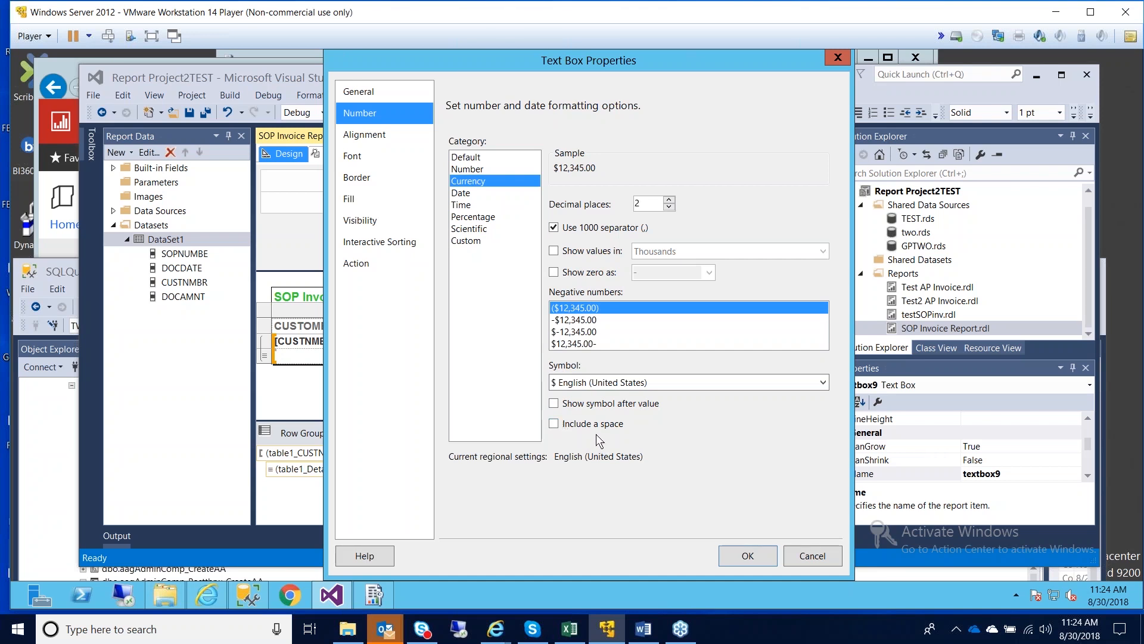
pyautogui.click(745, 555)
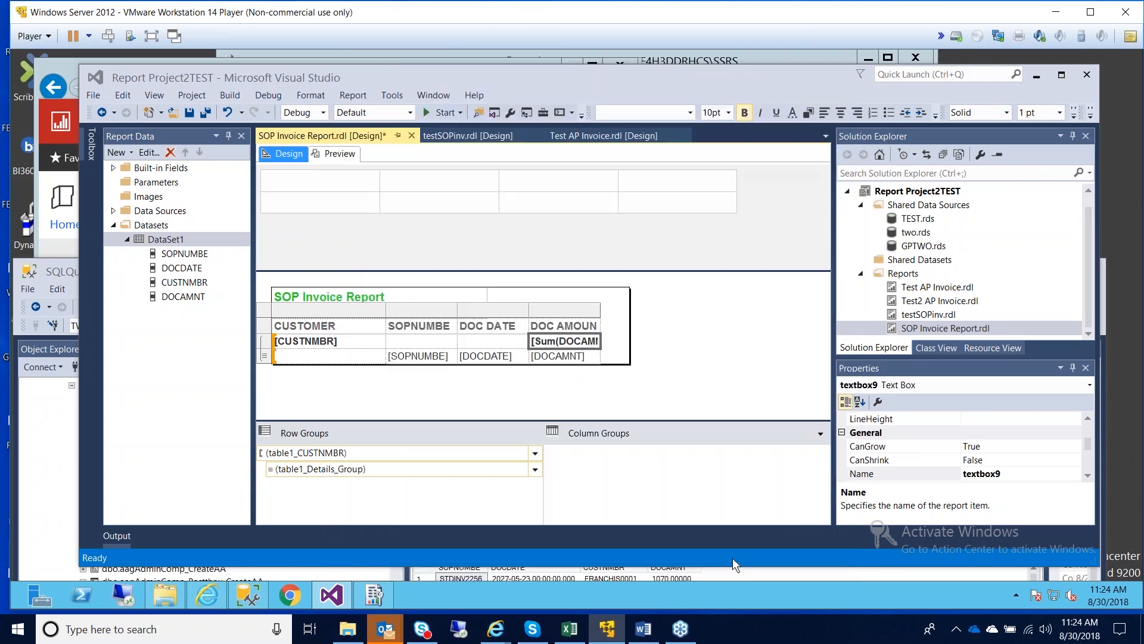
# Step: Format the DOCAMNT detail cell as currency with the 1000 separator
pyautogui.rightClick(563, 361)
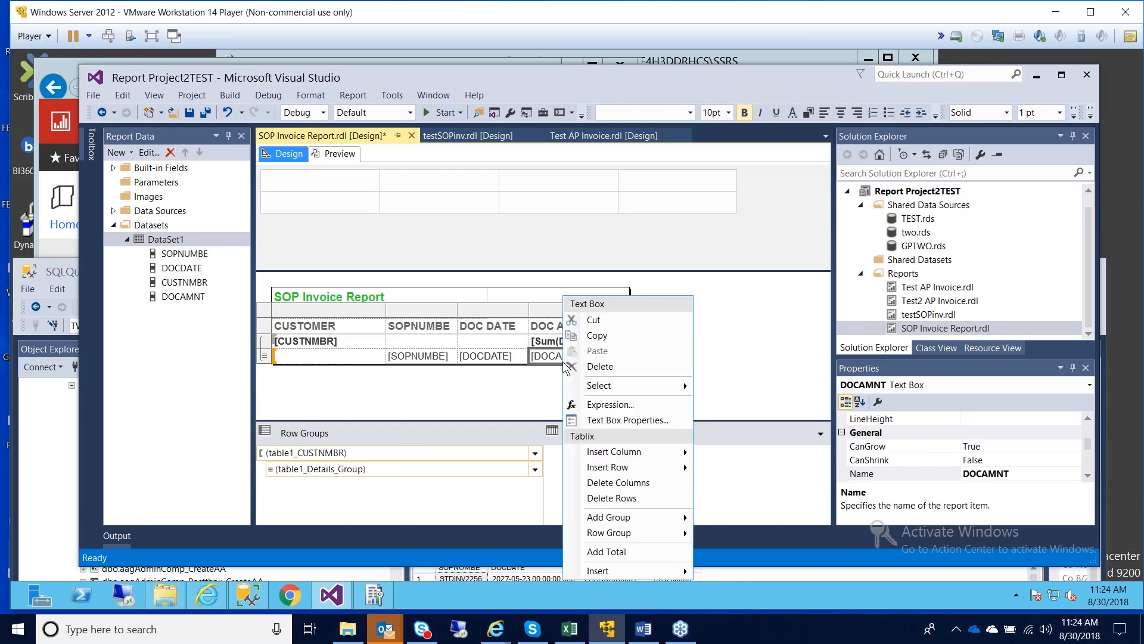
pyautogui.click(594, 420)
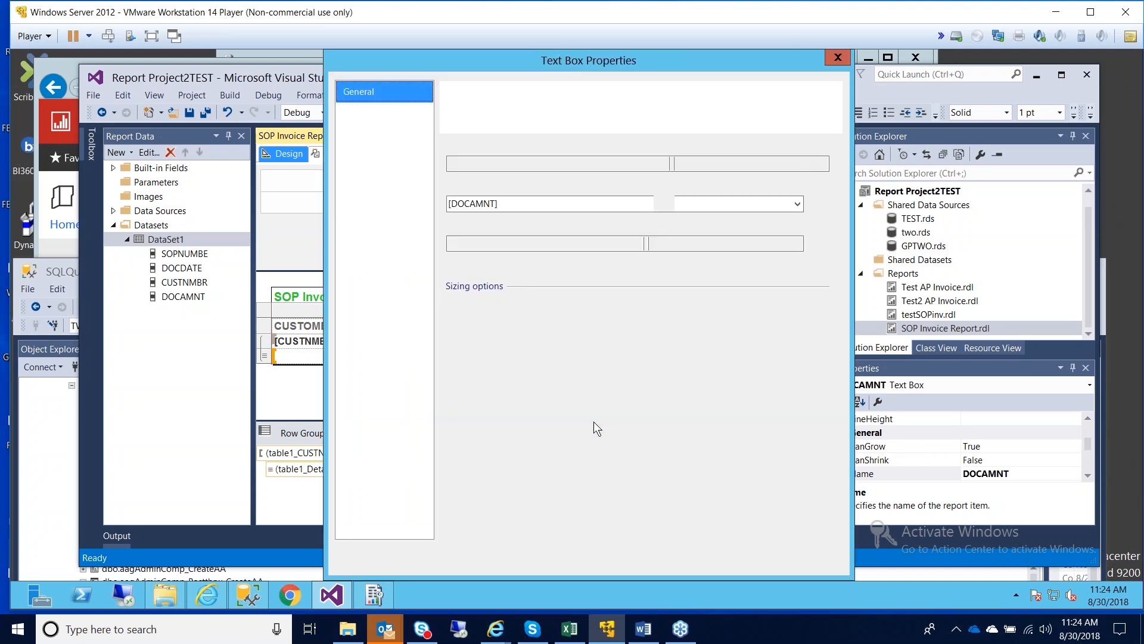
pyautogui.click(353, 119)
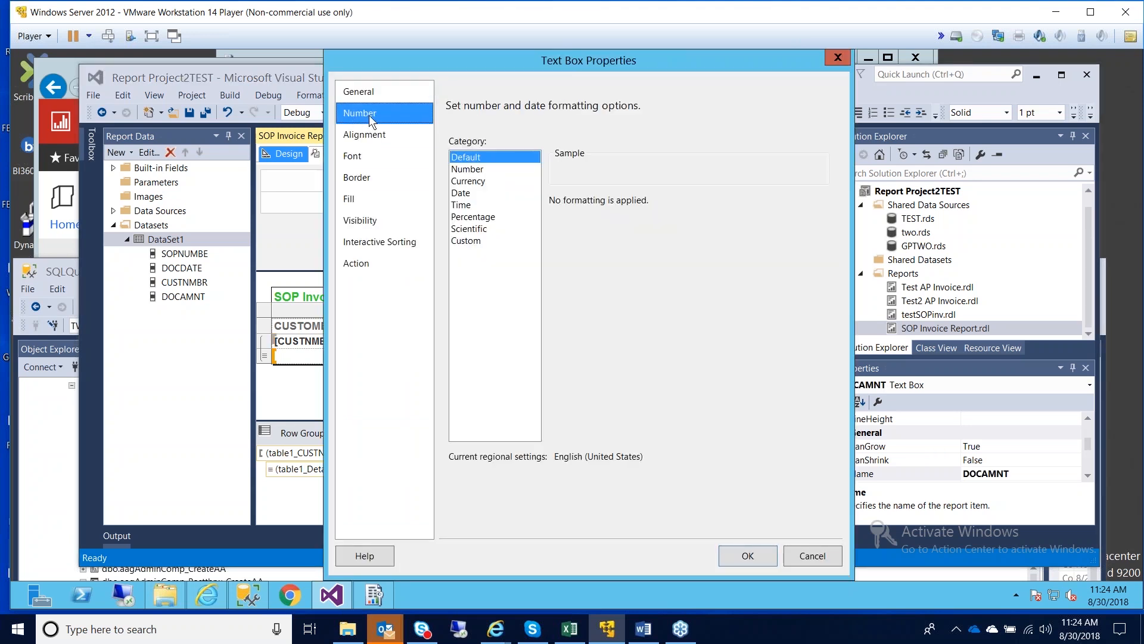
pyautogui.click(462, 183)
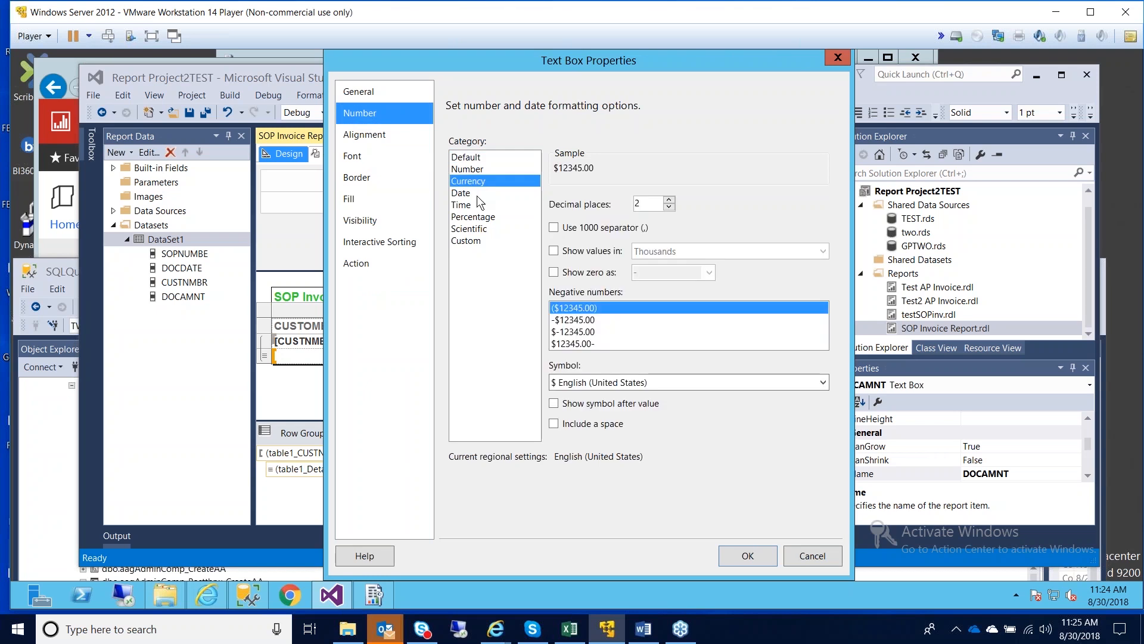
pyautogui.click(554, 228)
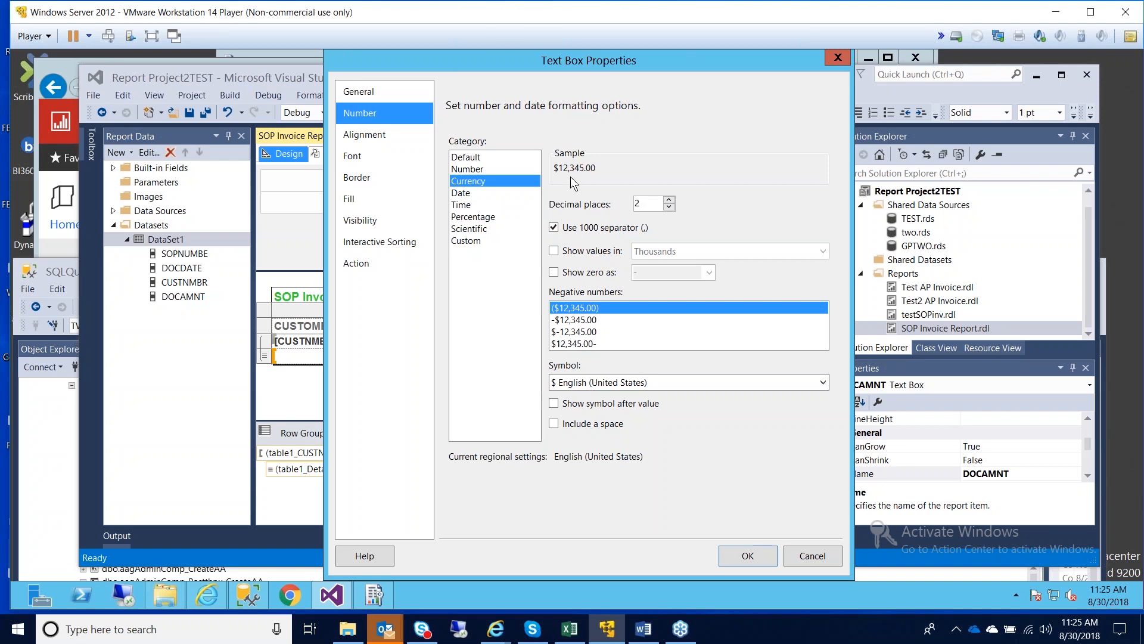
pyautogui.click(735, 556)
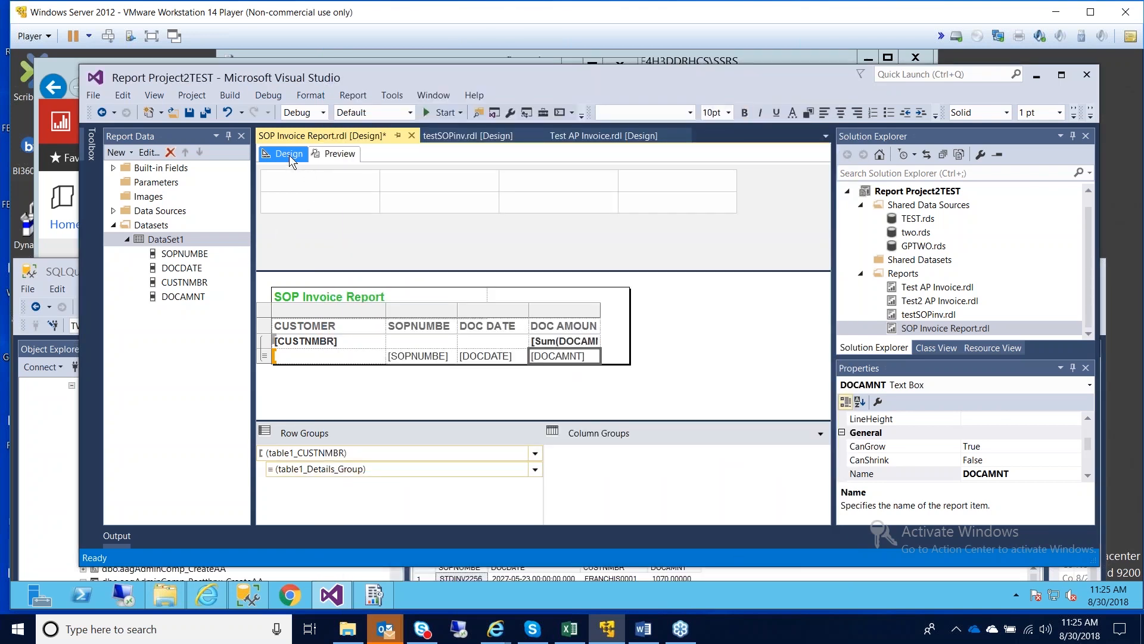
# Step: Preview the report's currency amounts, expand and collapse the second customer group, and return to the design view
pyautogui.click(334, 154)
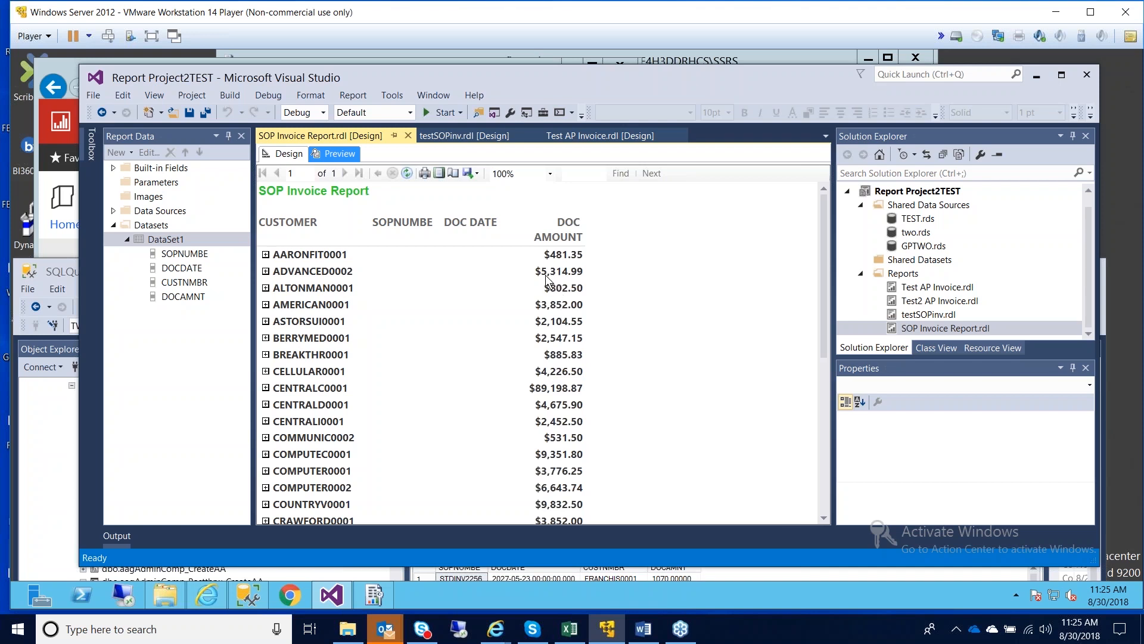
pyautogui.click(265, 271)
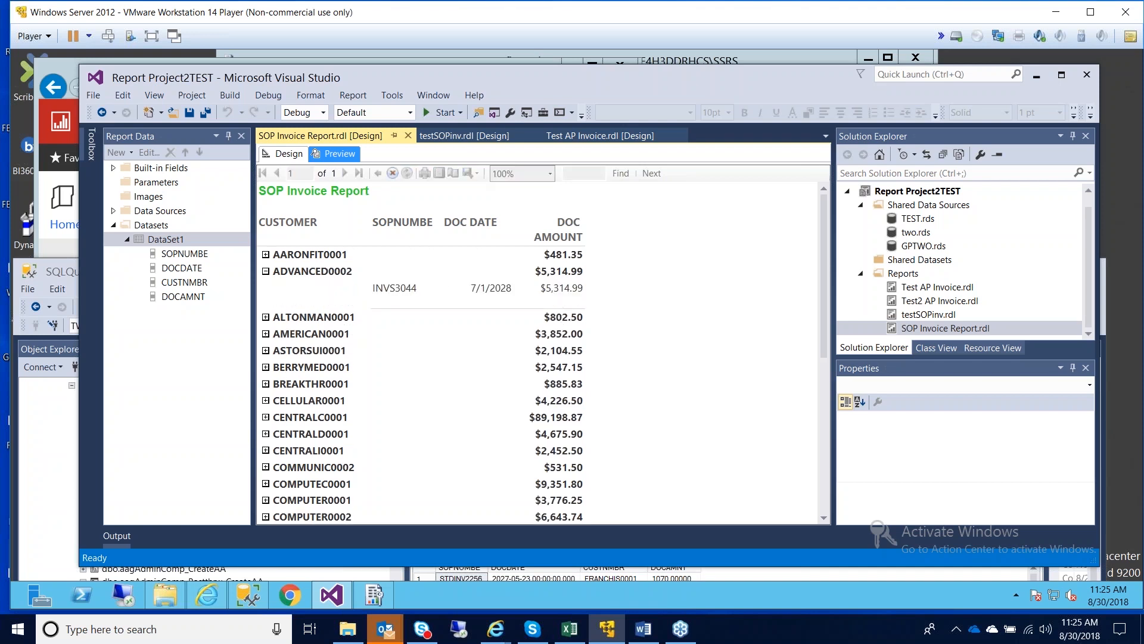
pyautogui.click(265, 271)
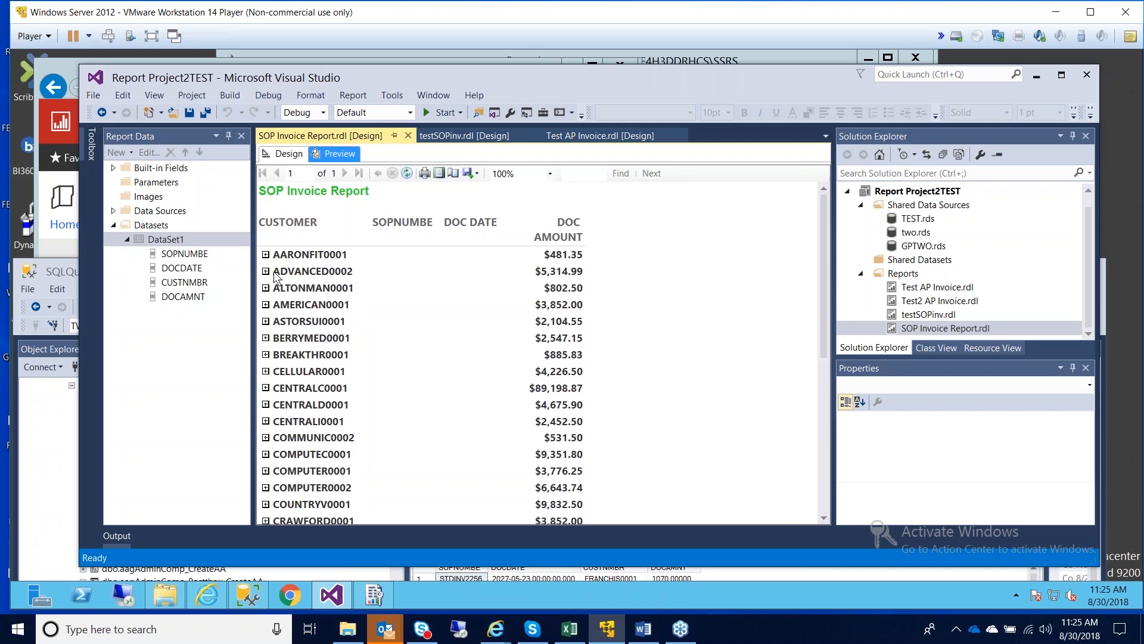
pyautogui.click(284, 154)
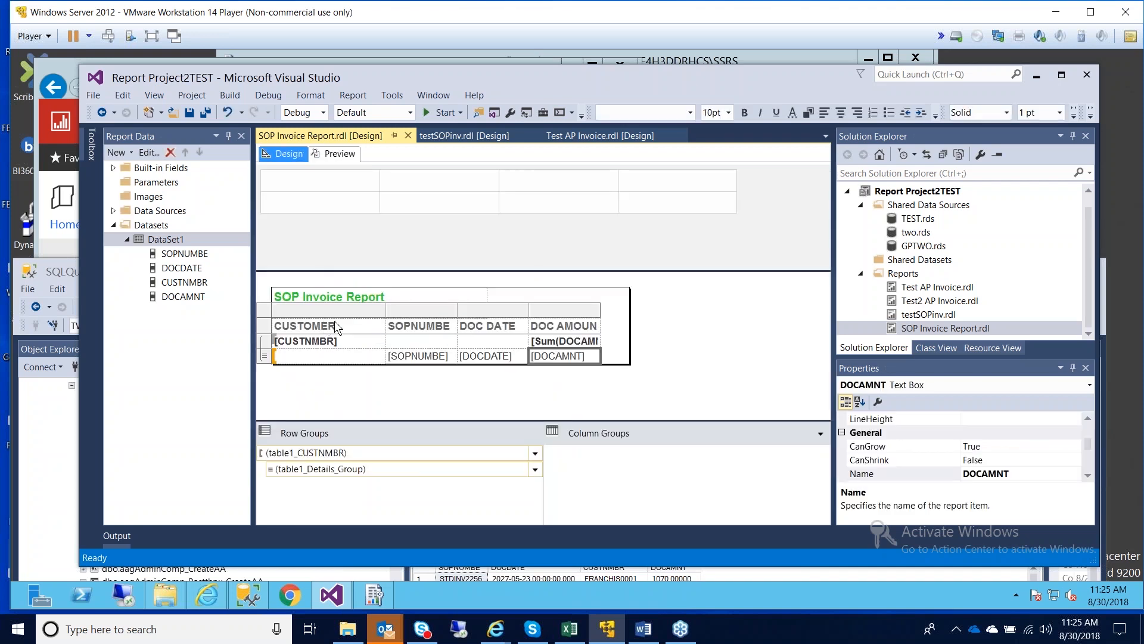
# Step: Set the font size of the table's entire column header row to 9pt
pyautogui.click(261, 326)
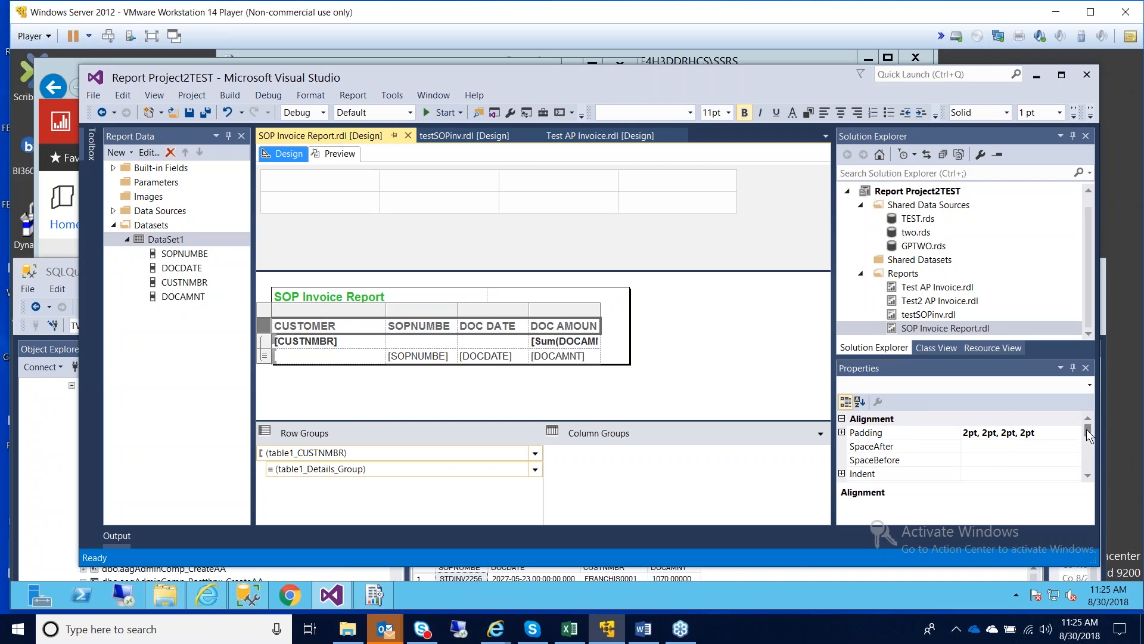
pyautogui.moveTo(1088, 435); pyautogui.dragTo(1063, 444)
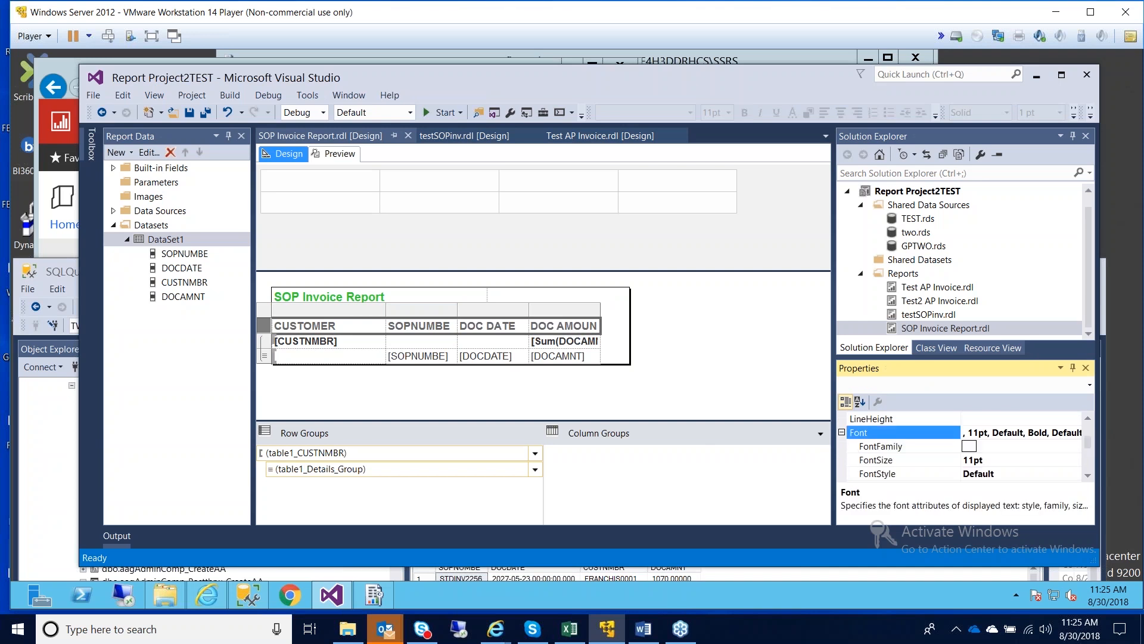
pyautogui.click(842, 433)
pyautogui.click(972, 461)
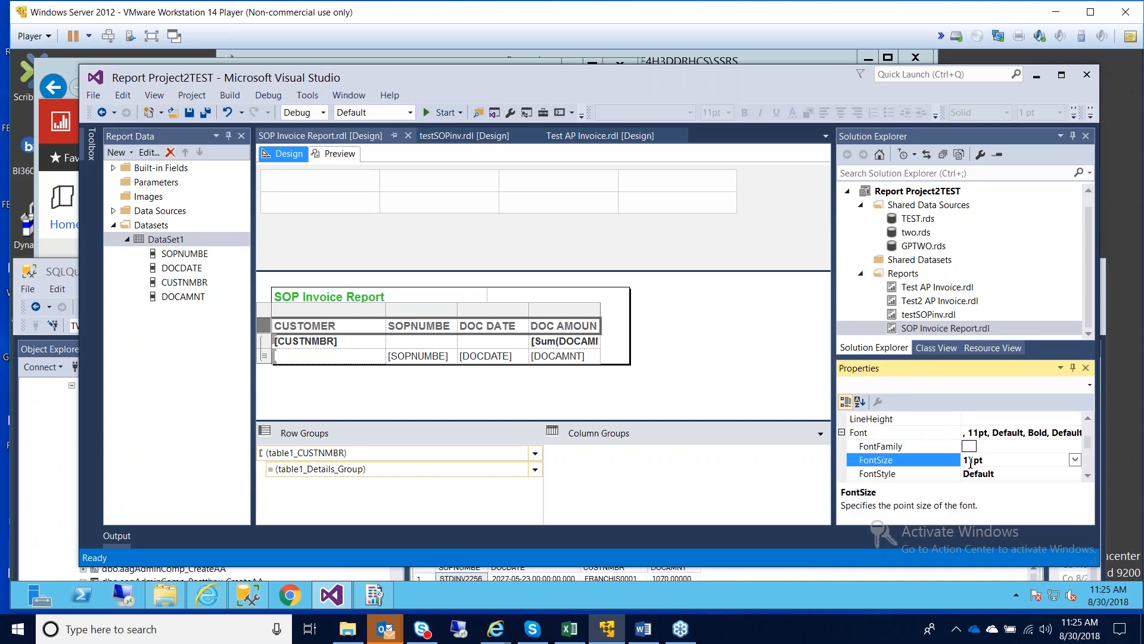
pyautogui.press('BackSpace')
pyautogui.press('BackSpace')
pyautogui.write('9')
pyautogui.click(1016, 474)
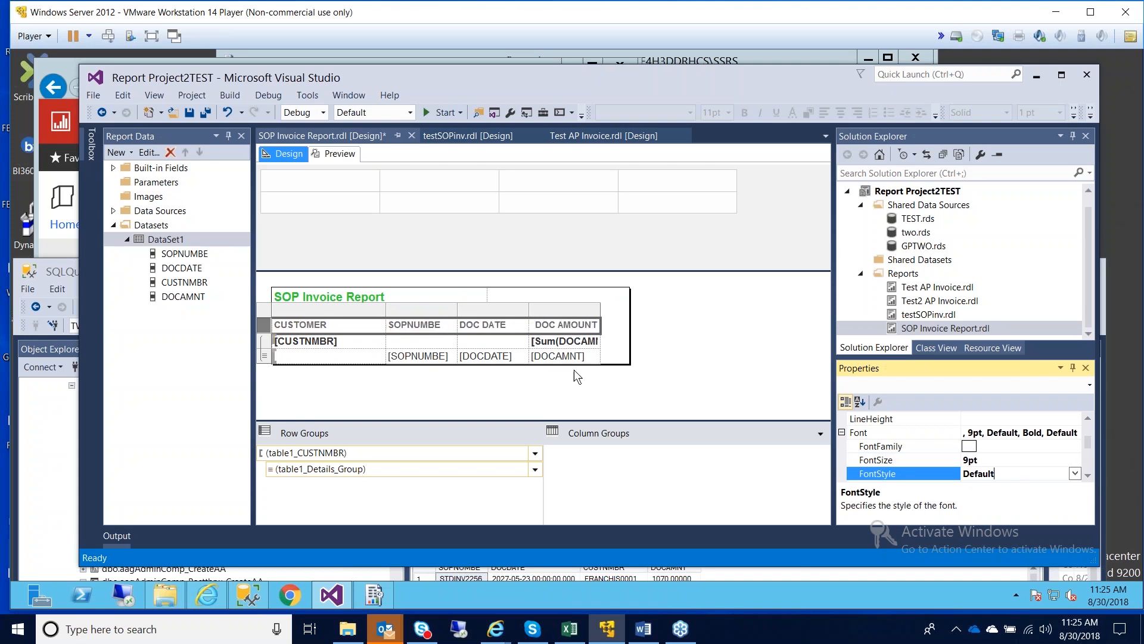
# Step: Set the font size of the CUSTNMBR group cell to 8pt
pyautogui.click(359, 342)
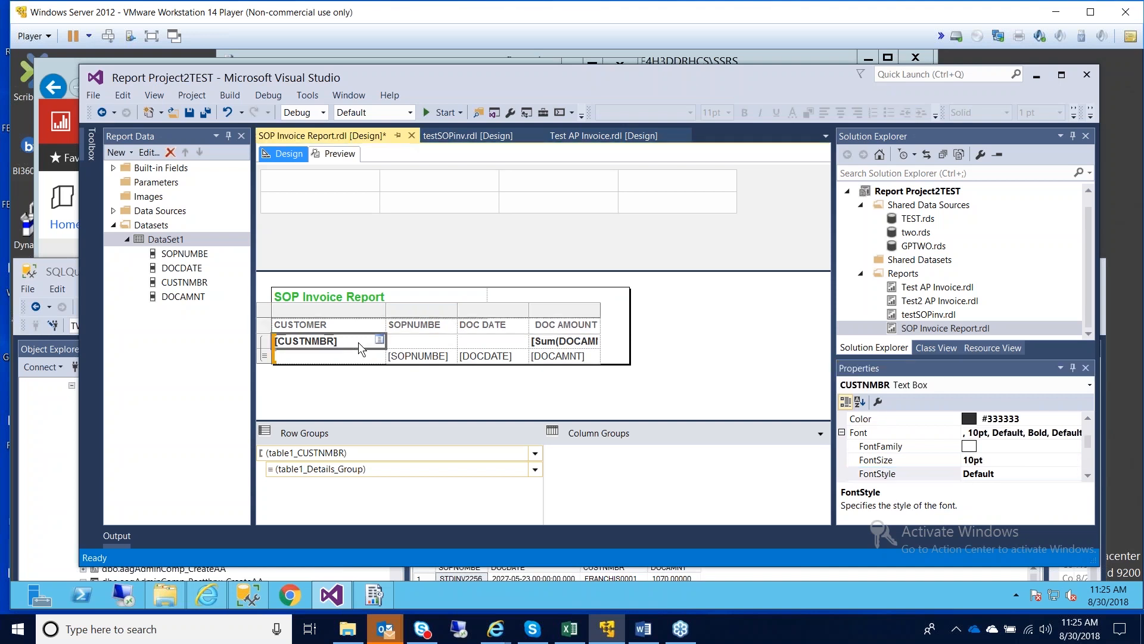
pyautogui.click(969, 460)
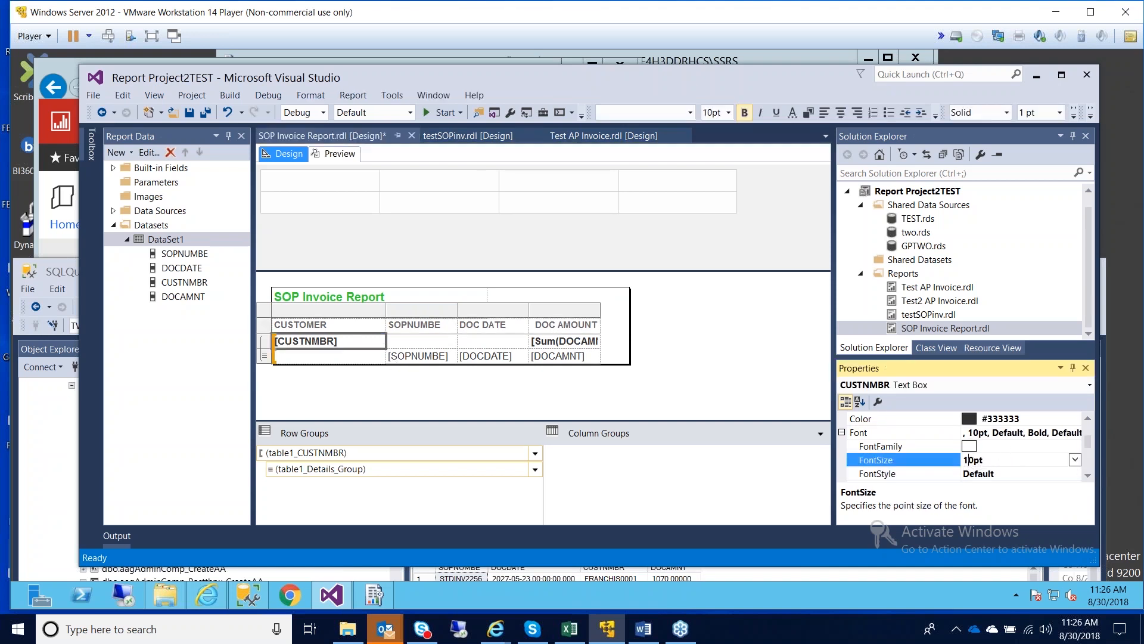
pyautogui.press('Delete')
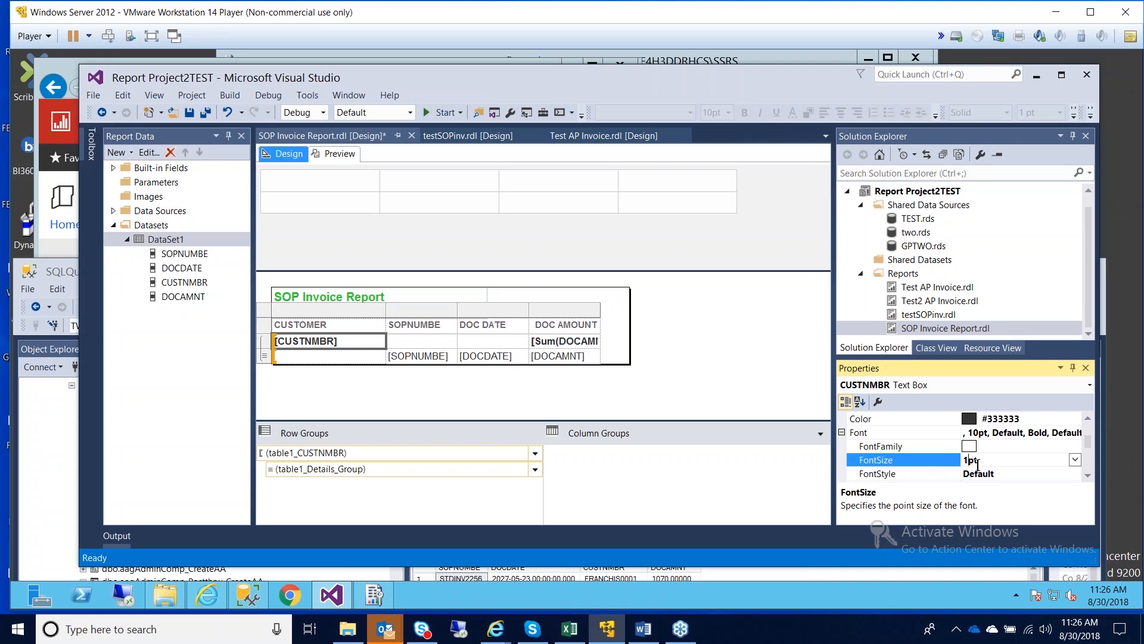
pyautogui.press('BackSpace')
pyautogui.write('8')
pyautogui.click(1014, 472)
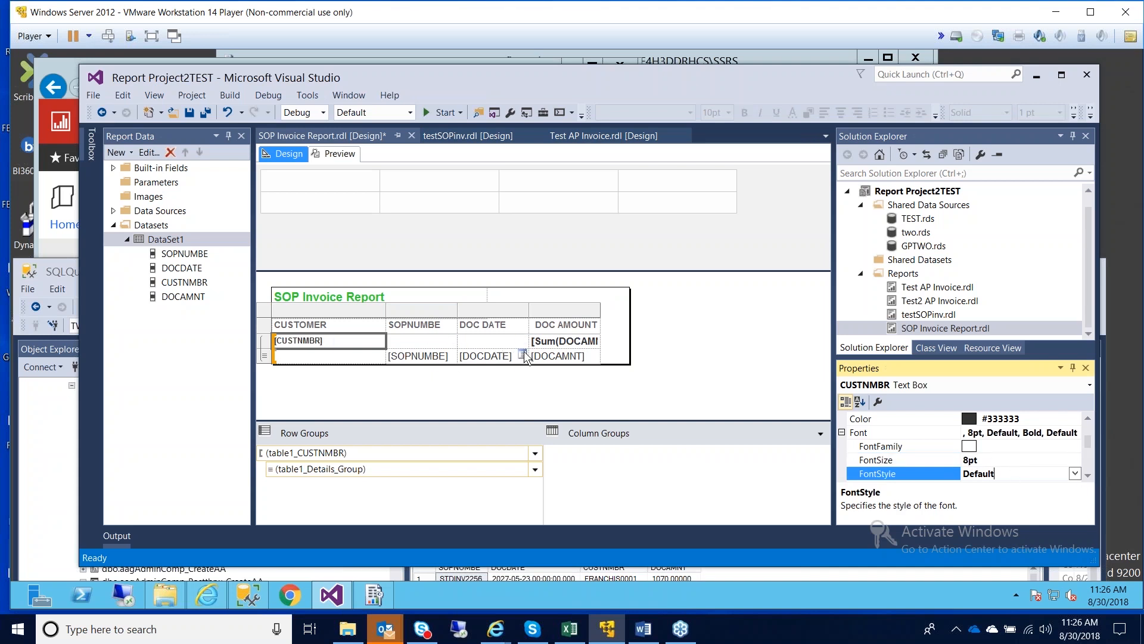
# Step: Set the font size of the Sum(DOCAMNT) group cell to 8pt
pyautogui.click(543, 346)
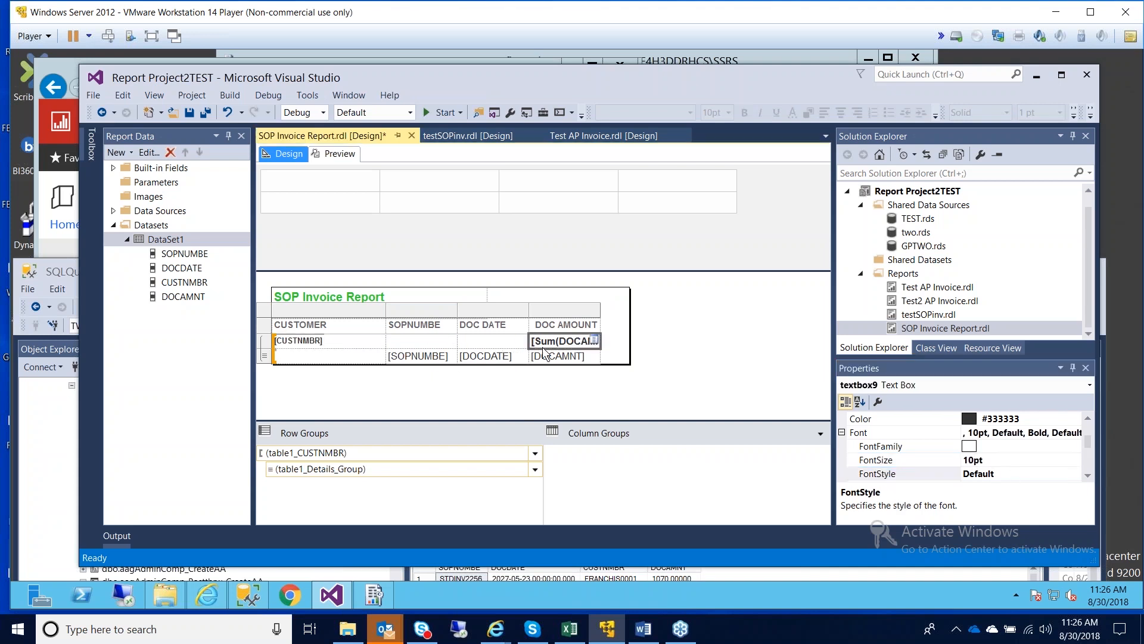
pyautogui.click(972, 461)
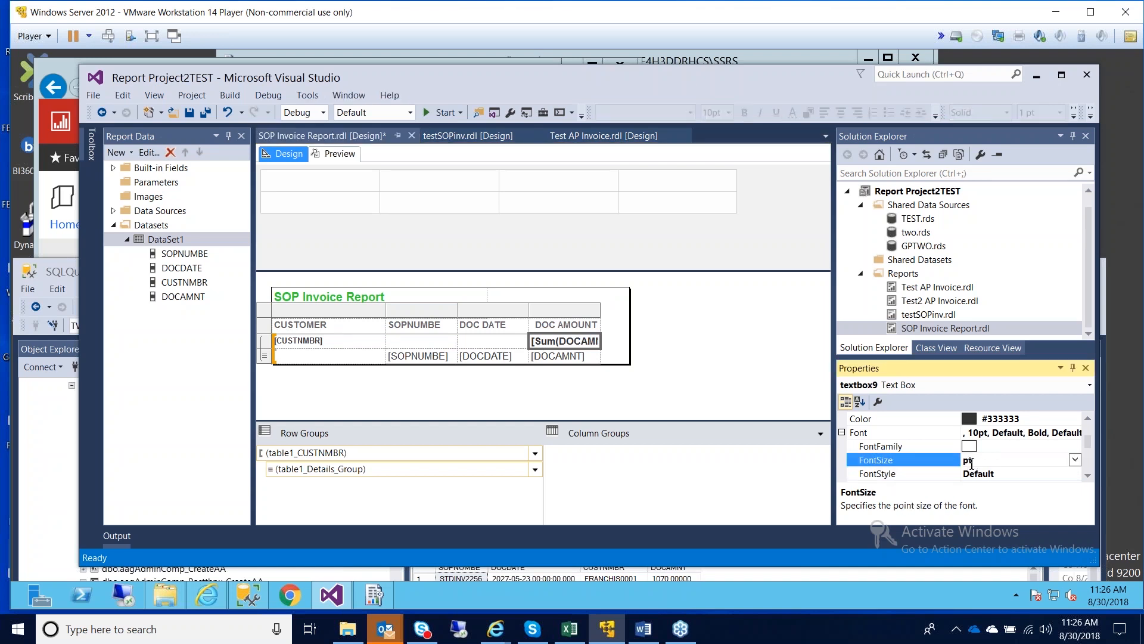
pyautogui.press('BackSpace')
pyautogui.press('BackSpace')
pyautogui.write('8')
pyautogui.click(1017, 473)
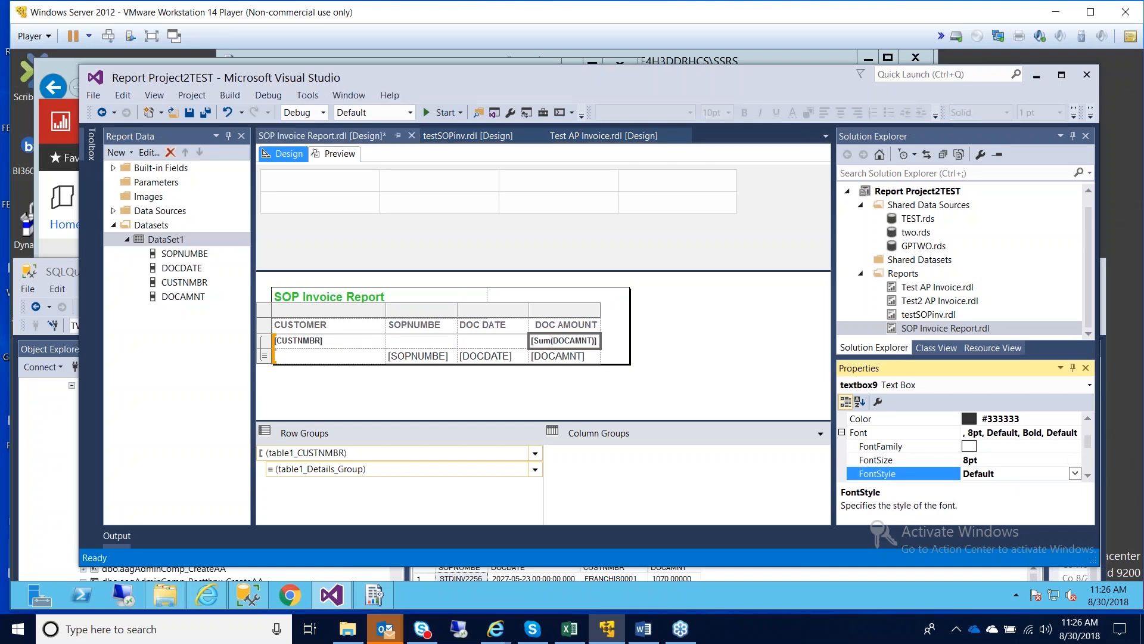
# Step: Set the font size of the whole detail row with SOPNUMBE, DOCDATE and DOCAMNT to 8pt
pyautogui.click(262, 356)
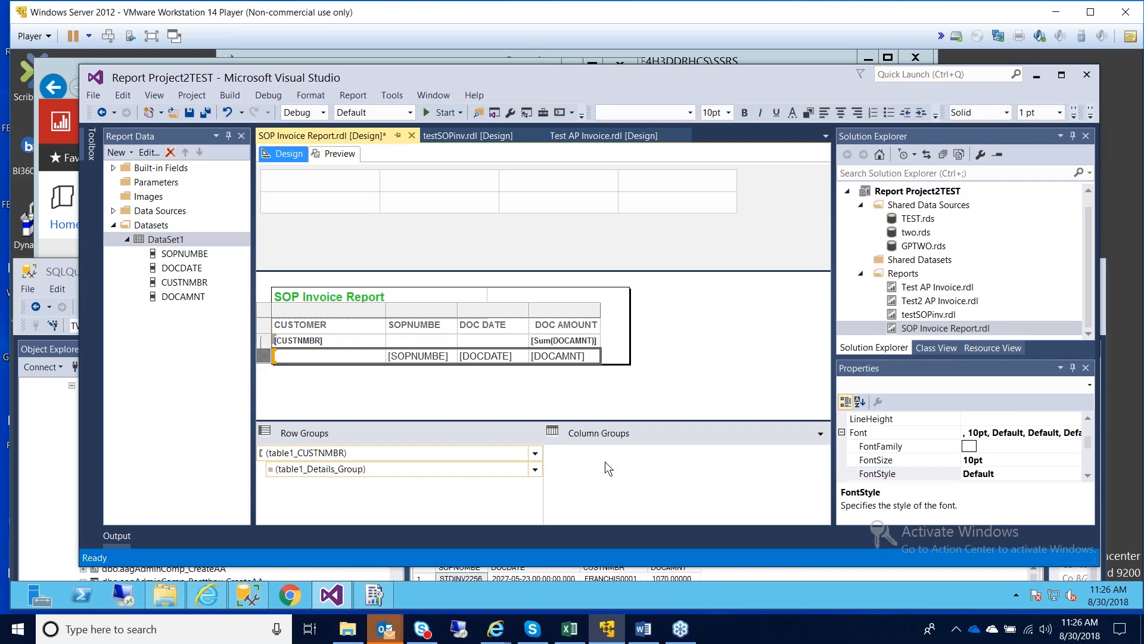
pyautogui.click(978, 460)
pyautogui.press('BackSpace')
pyautogui.press('BackSpace')
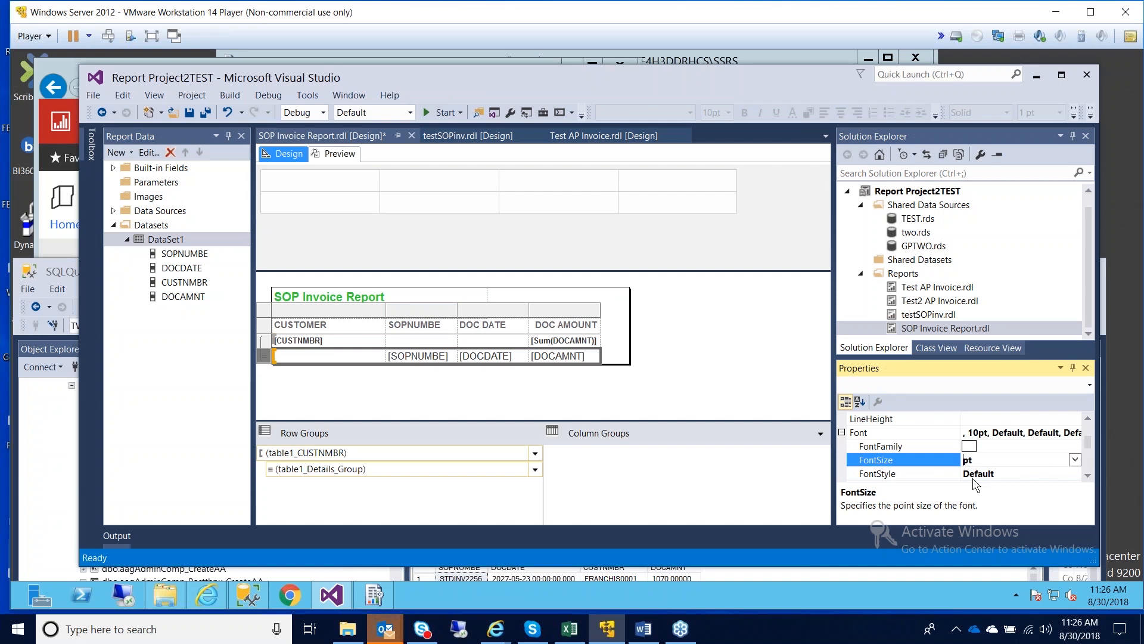
pyautogui.click(1018, 460)
pyautogui.click(1034, 472)
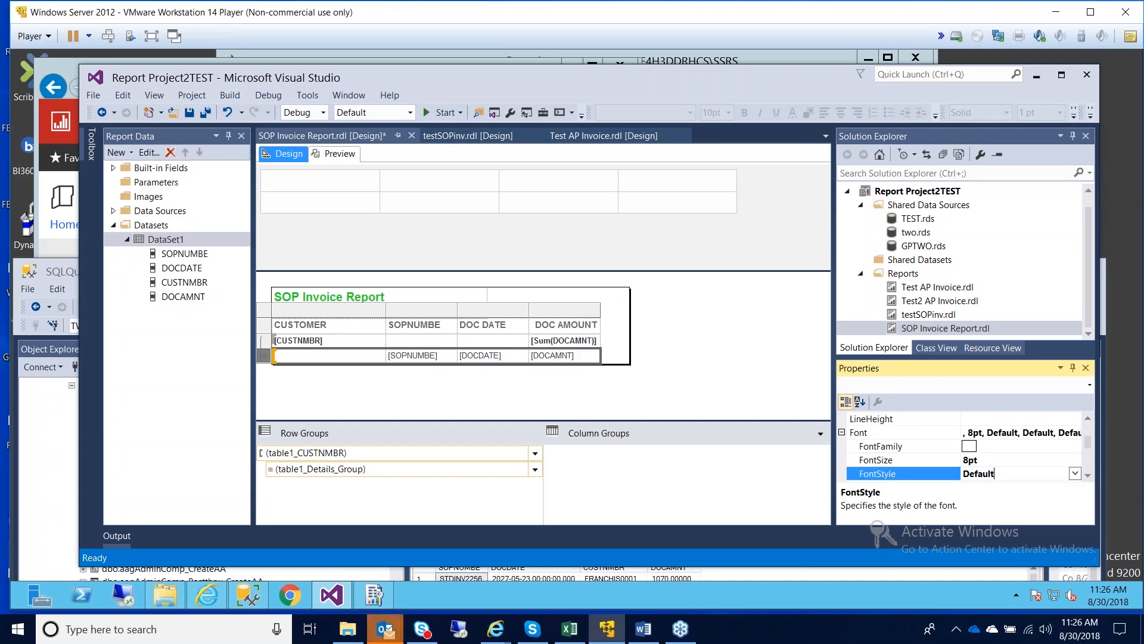
pyautogui.moveTo(1089, 444); pyautogui.dragTo(1088, 442)
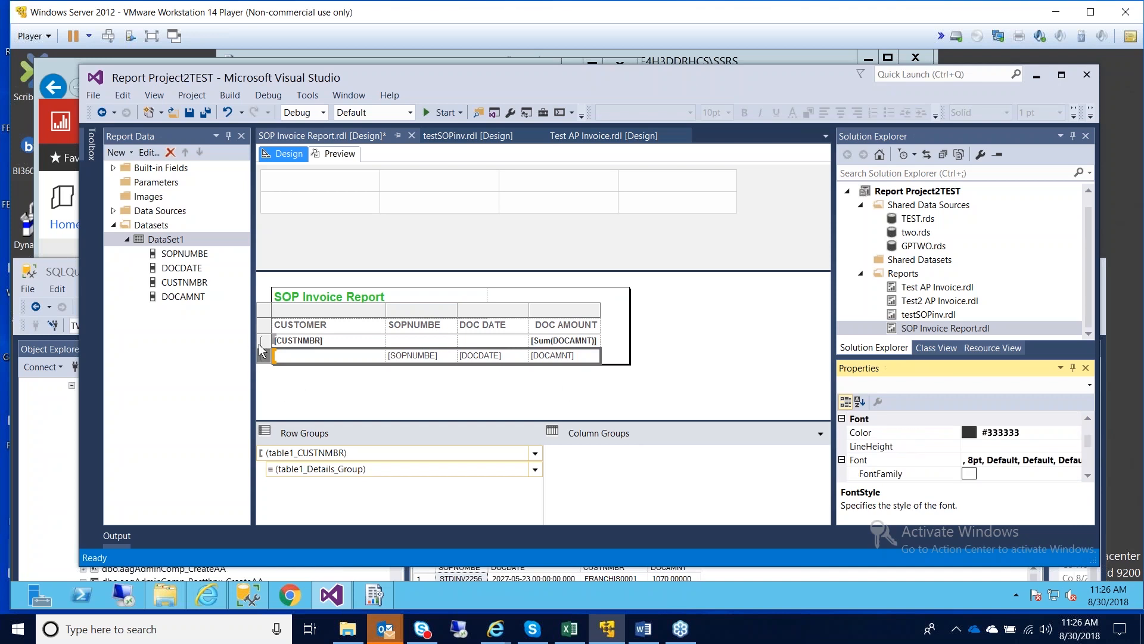
# Step: Preview the report with its smaller fonts, expand and collapse the first customer group, and return to the design view
pyautogui.click(328, 154)
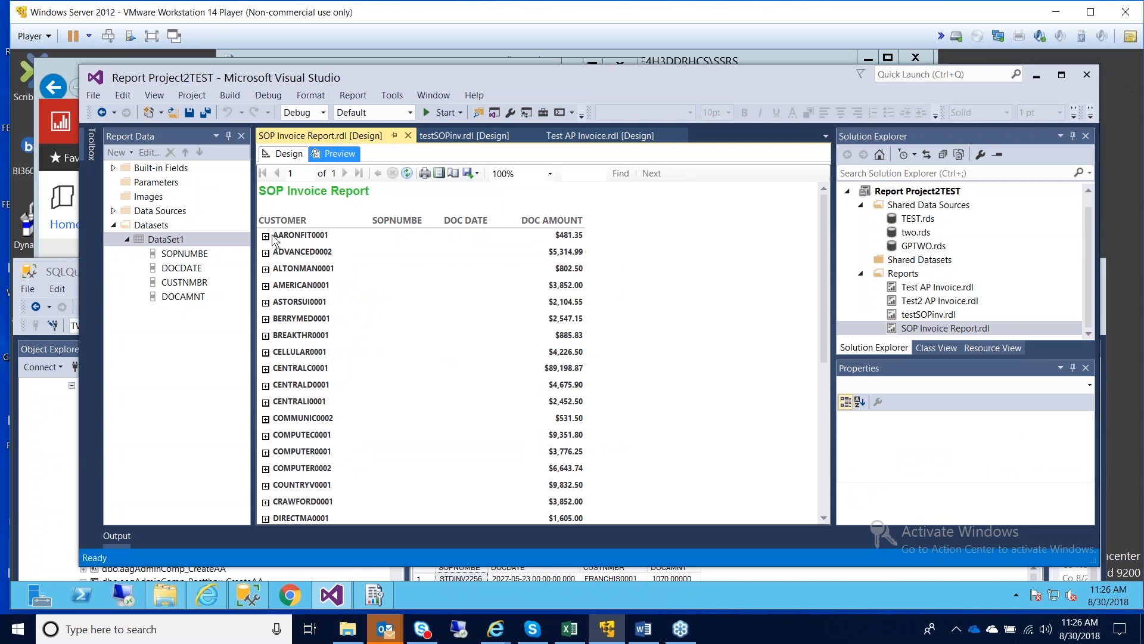
pyautogui.click(266, 236)
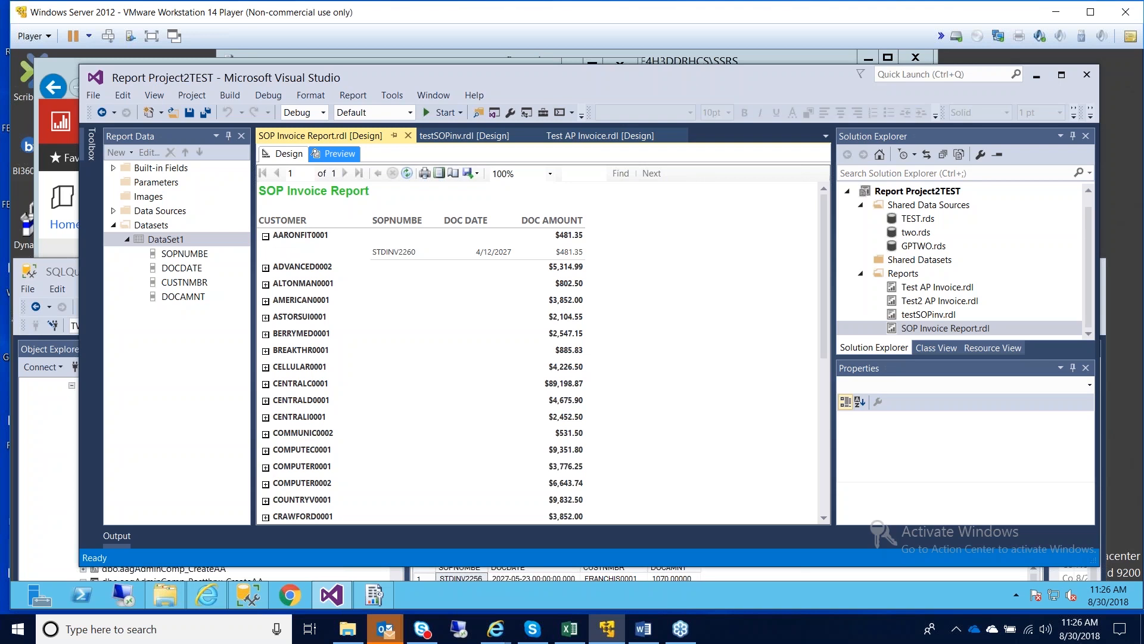
pyautogui.click(266, 236)
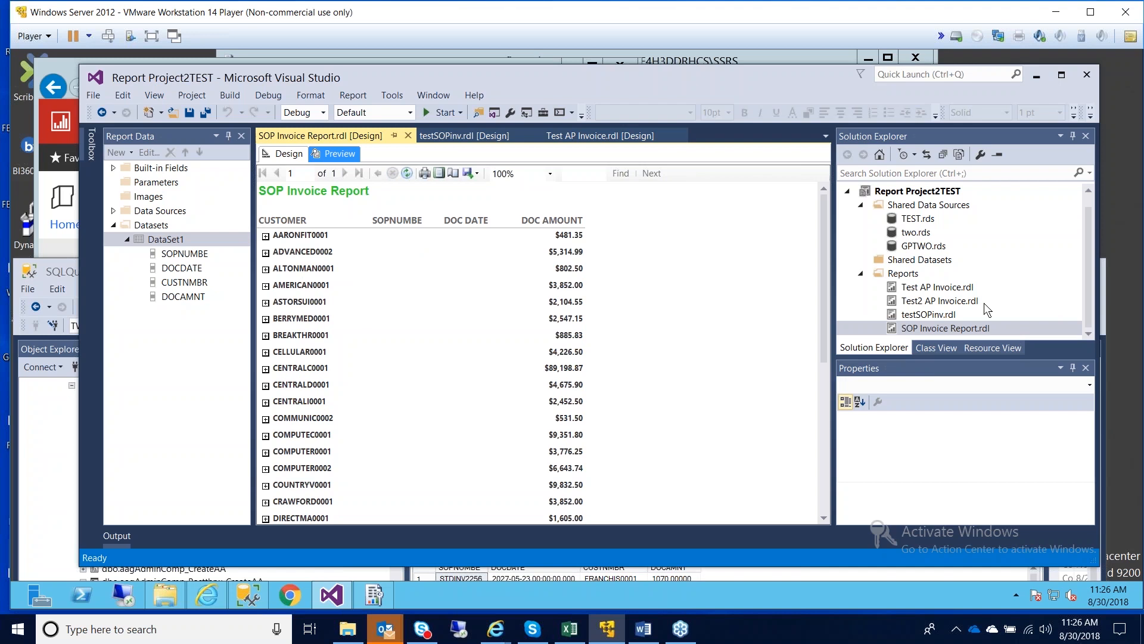
pyautogui.click(290, 156)
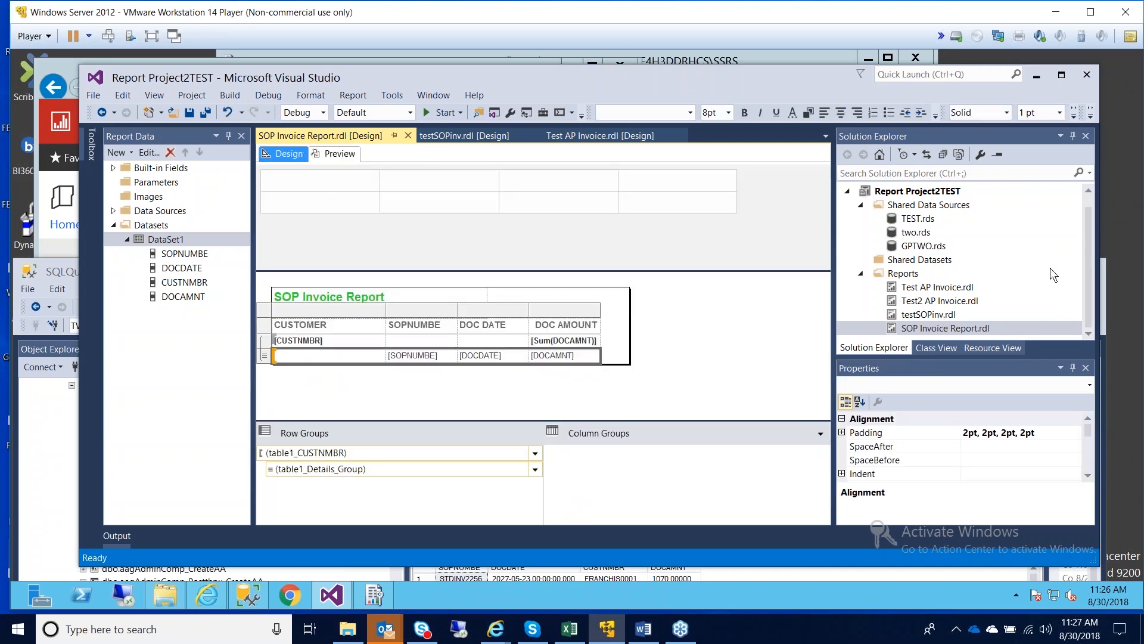
# Step: Build SOP Invoice Report.rdl from the project's Reports folder and dismiss the build output
pyautogui.click(1090, 272)
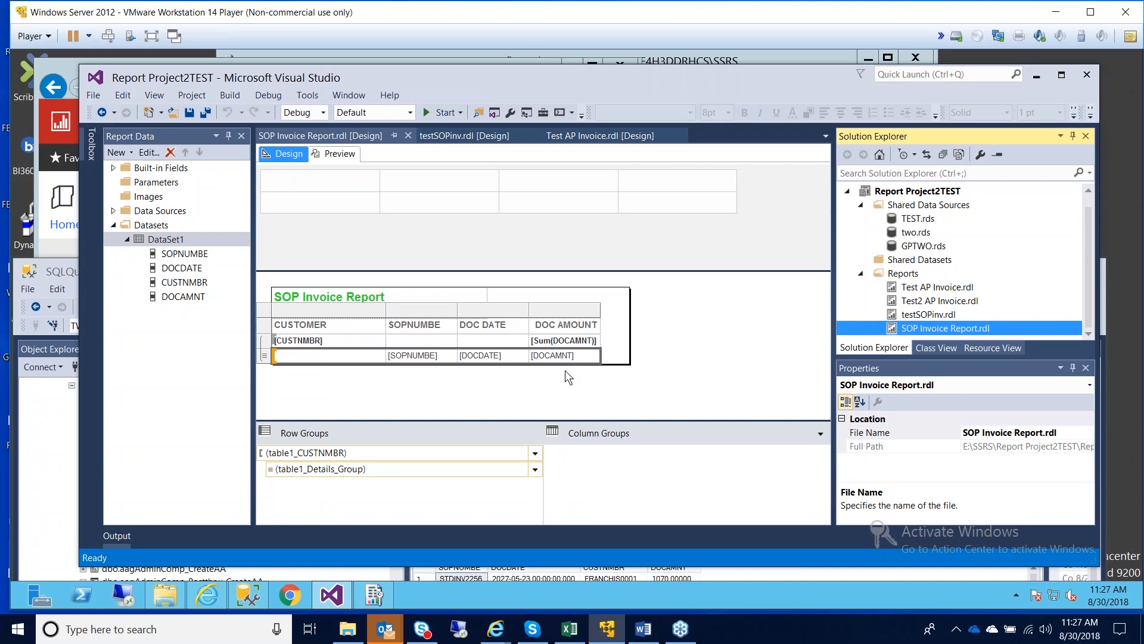
pyautogui.click(633, 338)
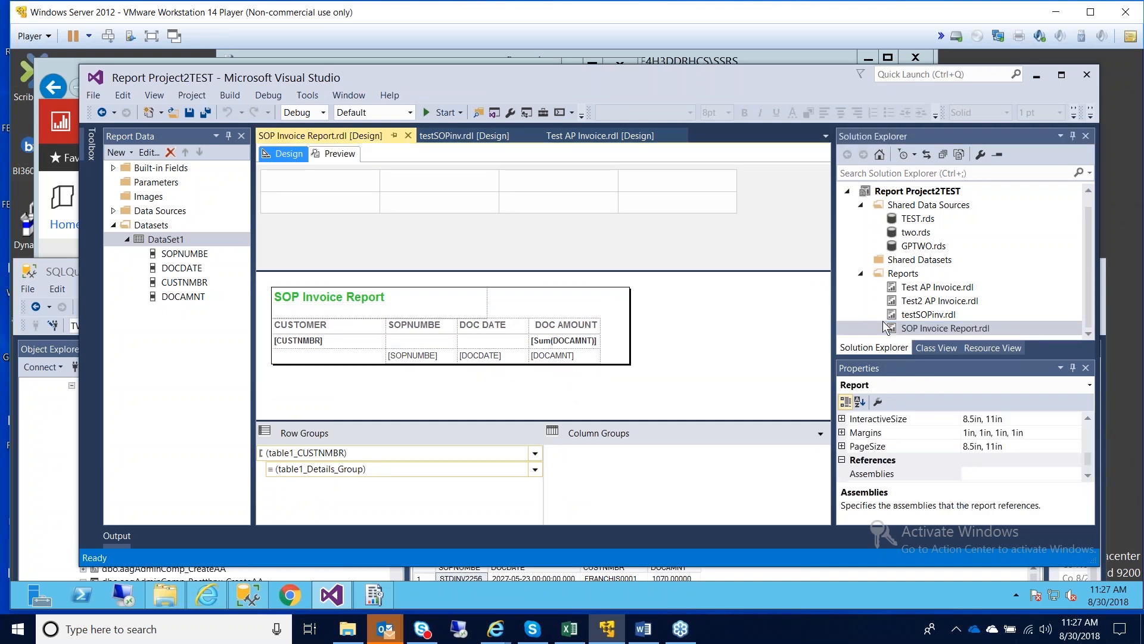
pyautogui.click(931, 329)
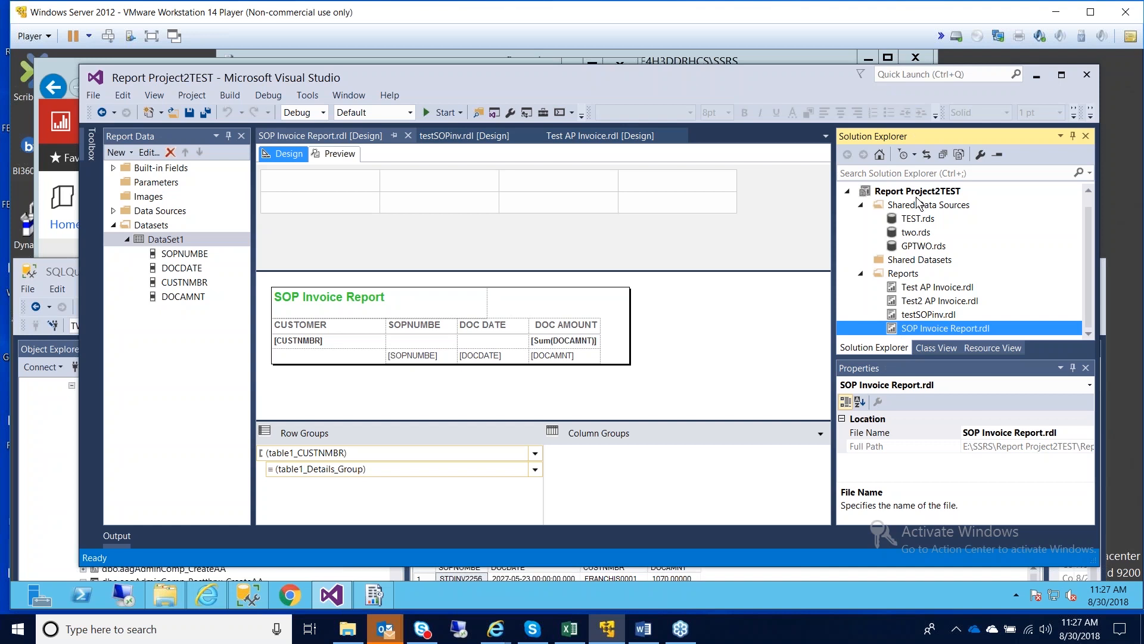
pyautogui.scroll(1, 1088, 242)
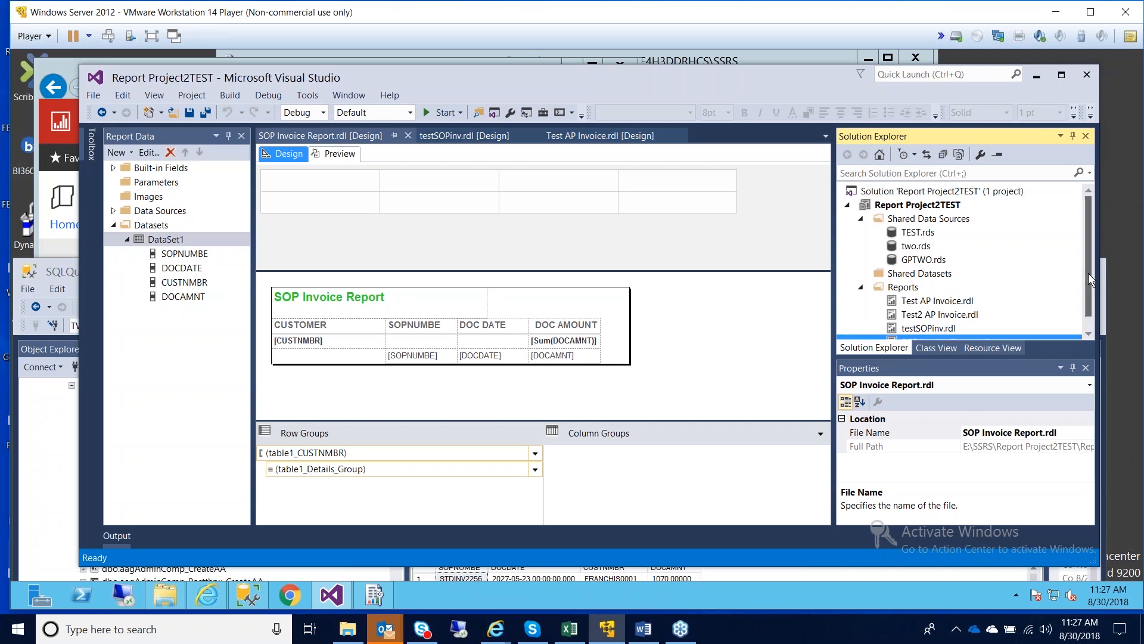
pyautogui.scroll(-1, 1088, 273)
pyautogui.rightClick(953, 328)
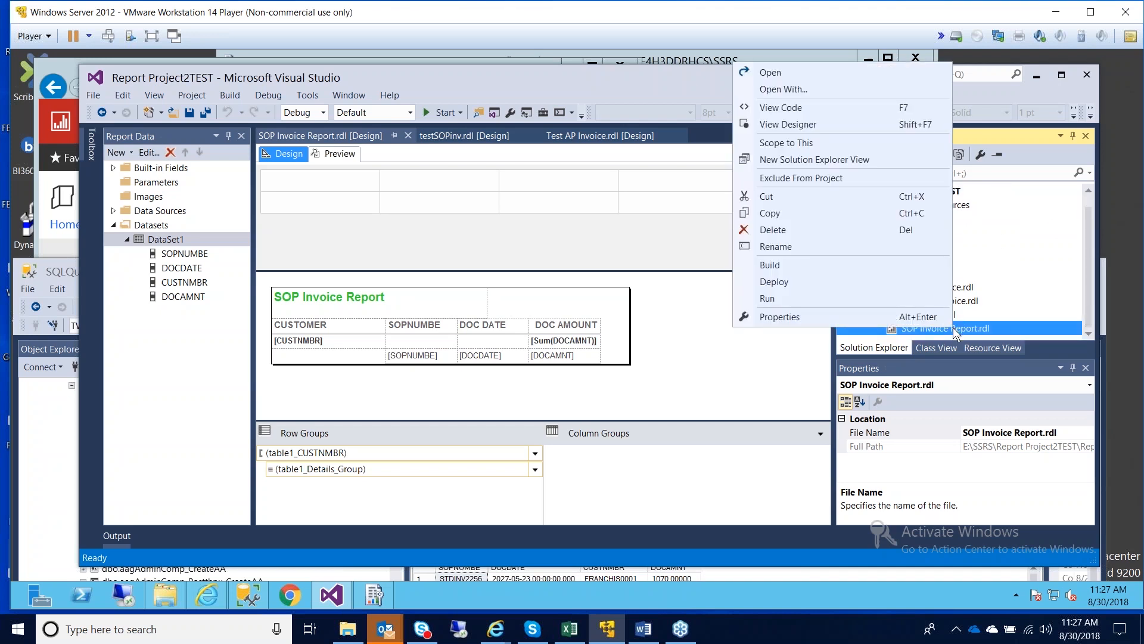
pyautogui.click(768, 266)
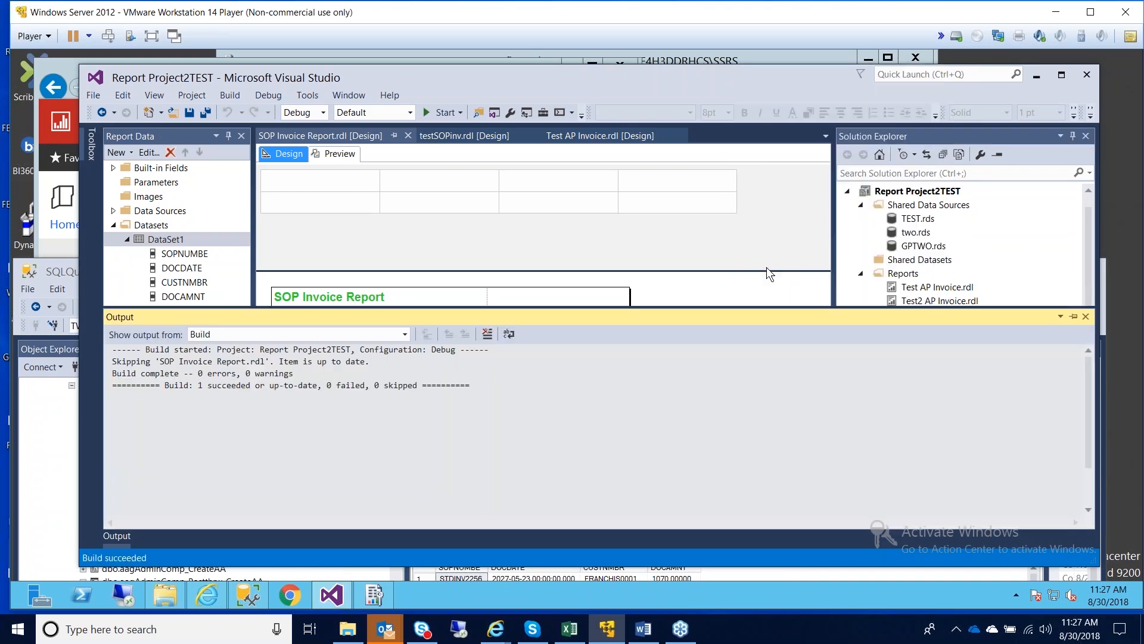
pyautogui.click(1028, 264)
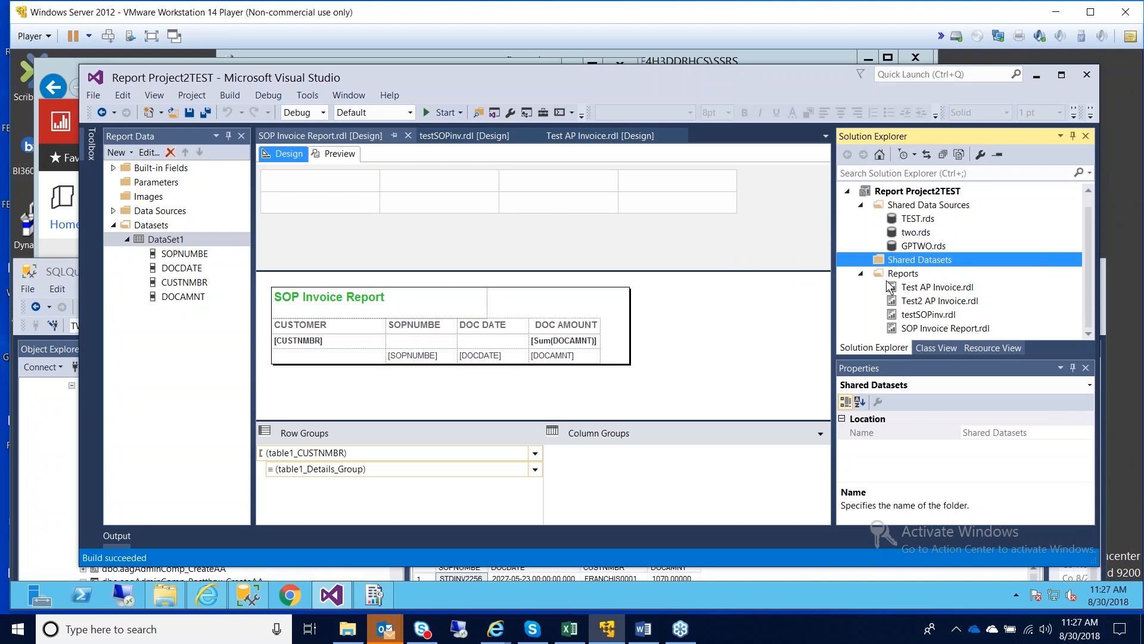
# Step: Check the home folders of the SQL Server Reporting Services portal in the browser and return to SOP Invoice Report.rdl in Visual Studio
pyautogui.rightClick(55, 76)
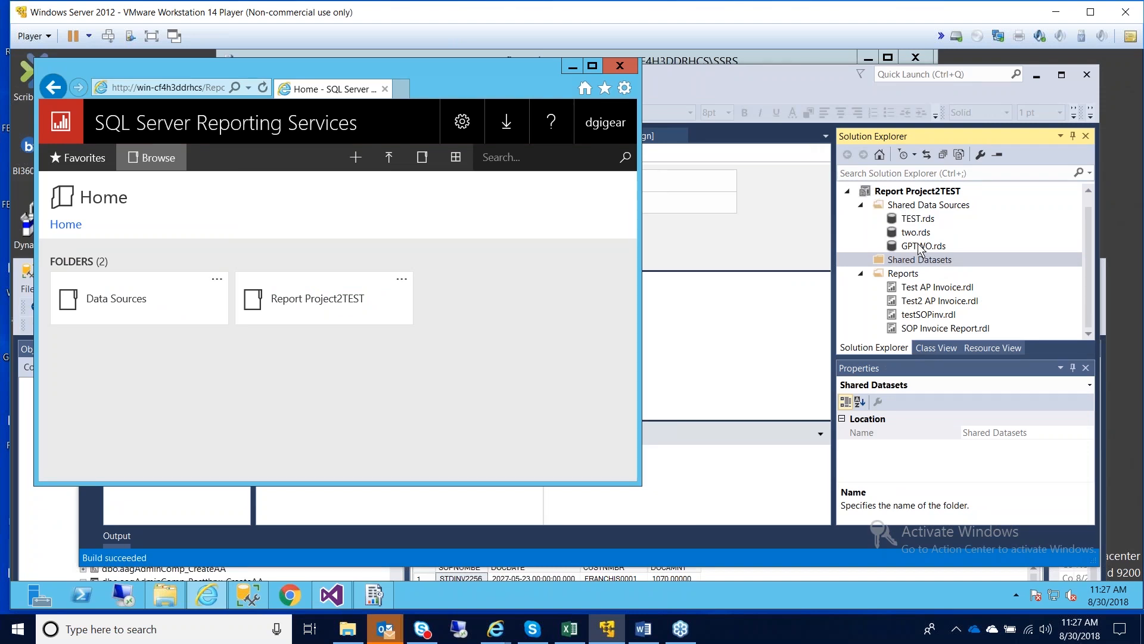
pyautogui.click(933, 329)
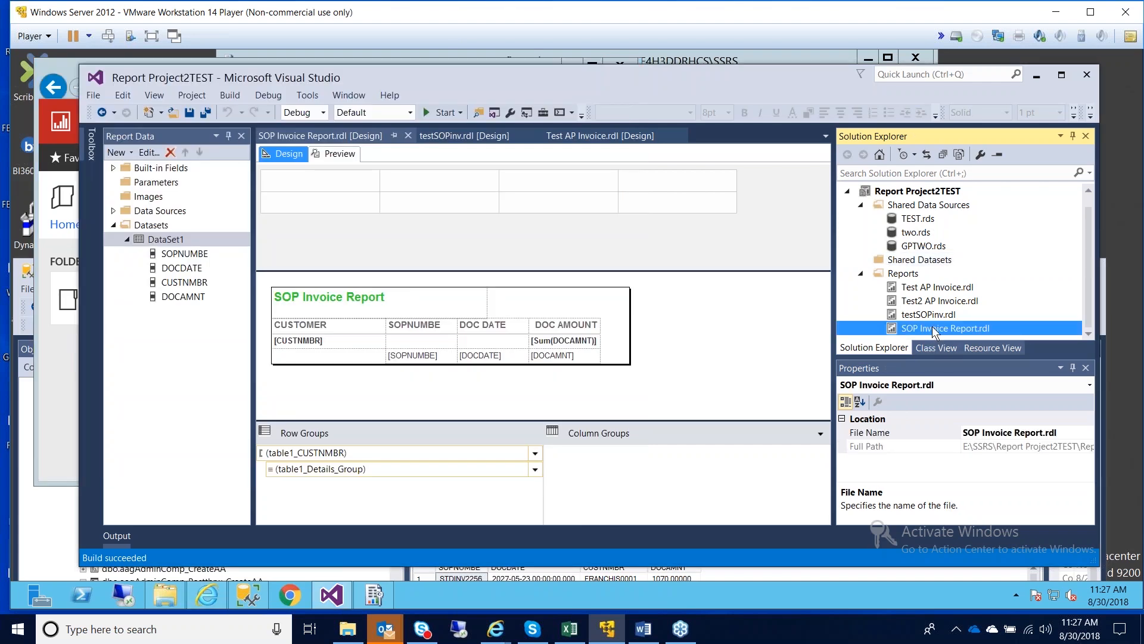
pyautogui.rightClick(933, 329)
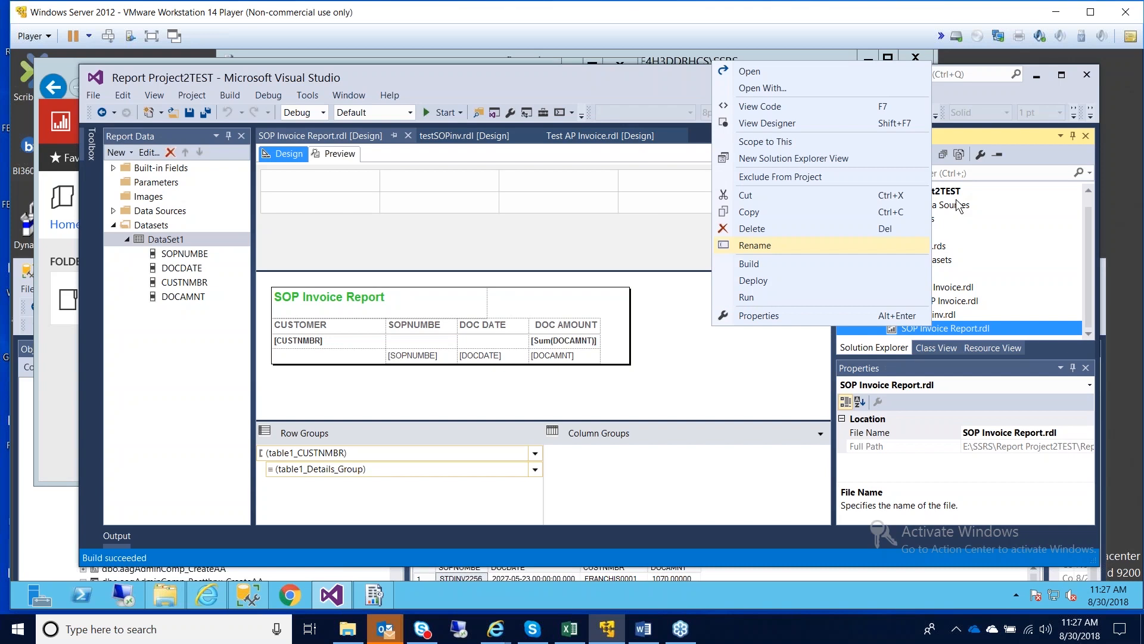
pyautogui.click(971, 89)
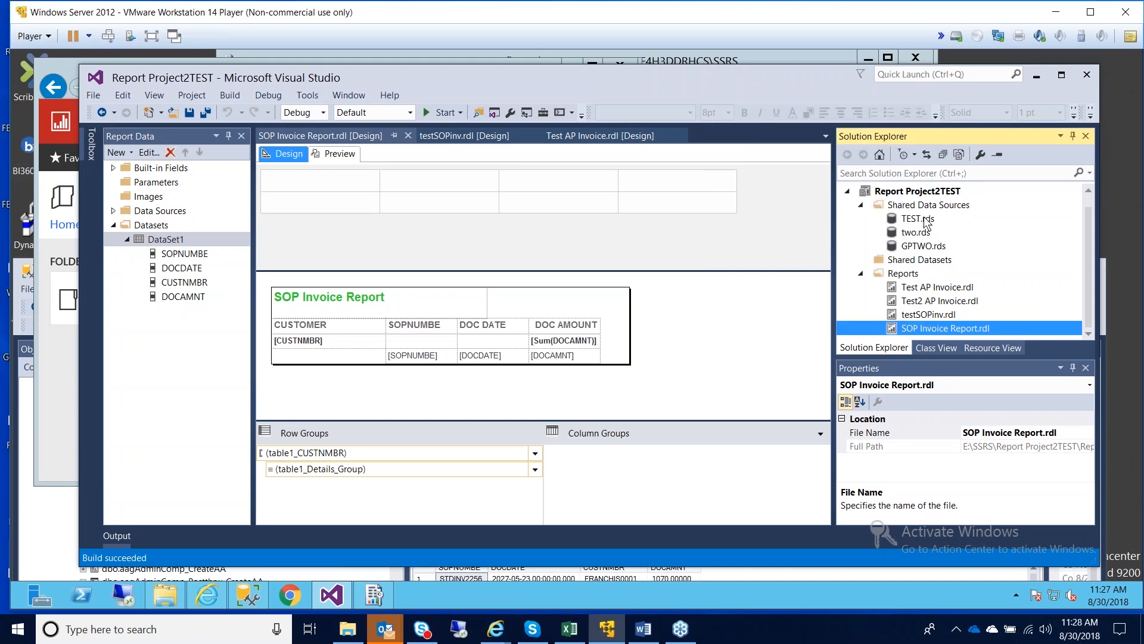
# Step: Review the deployment target folders, server URL and server version in the Report Project2TEST properties, and close them without changes
pyautogui.scroll(1, 932, 263)
pyautogui.rightClick(918, 209)
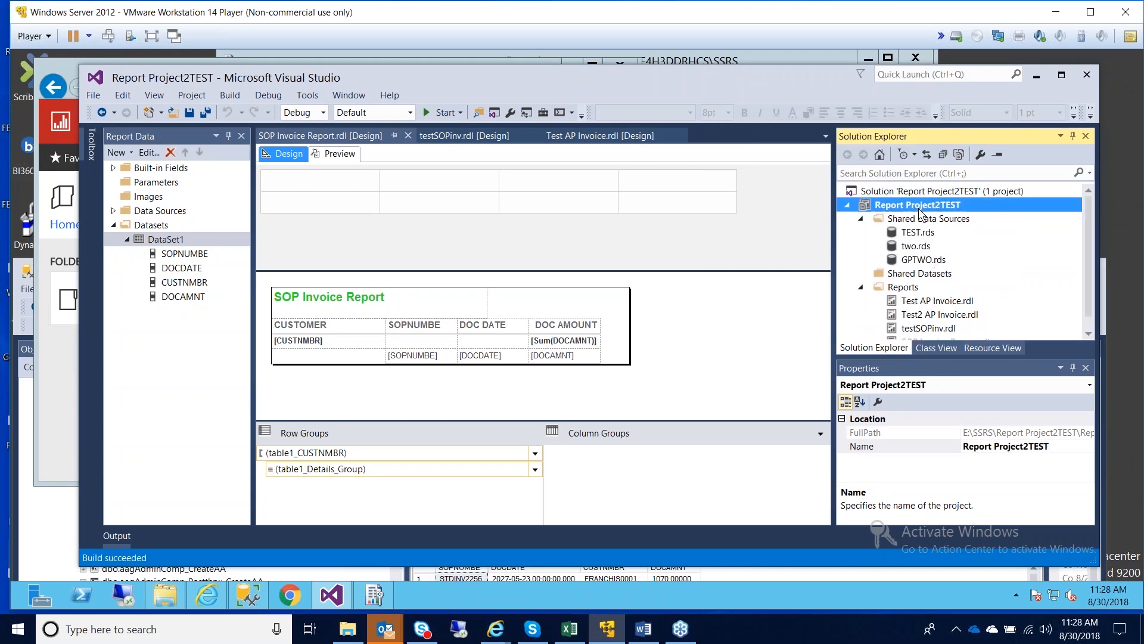
pyautogui.click(813, 336)
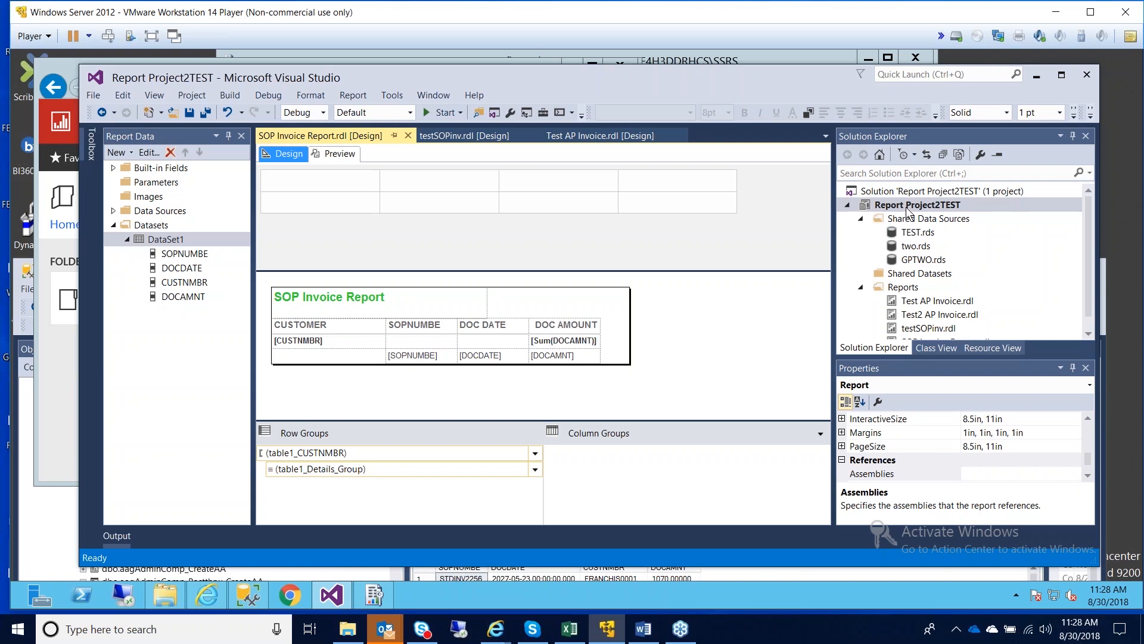
pyautogui.rightClick(906, 206)
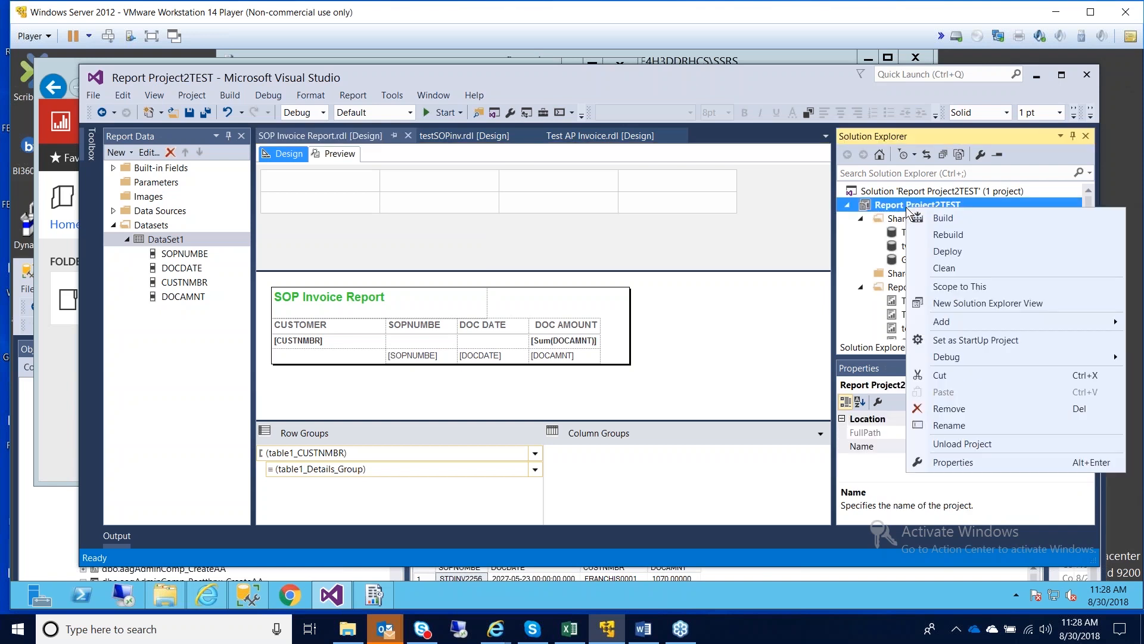
pyautogui.click(948, 463)
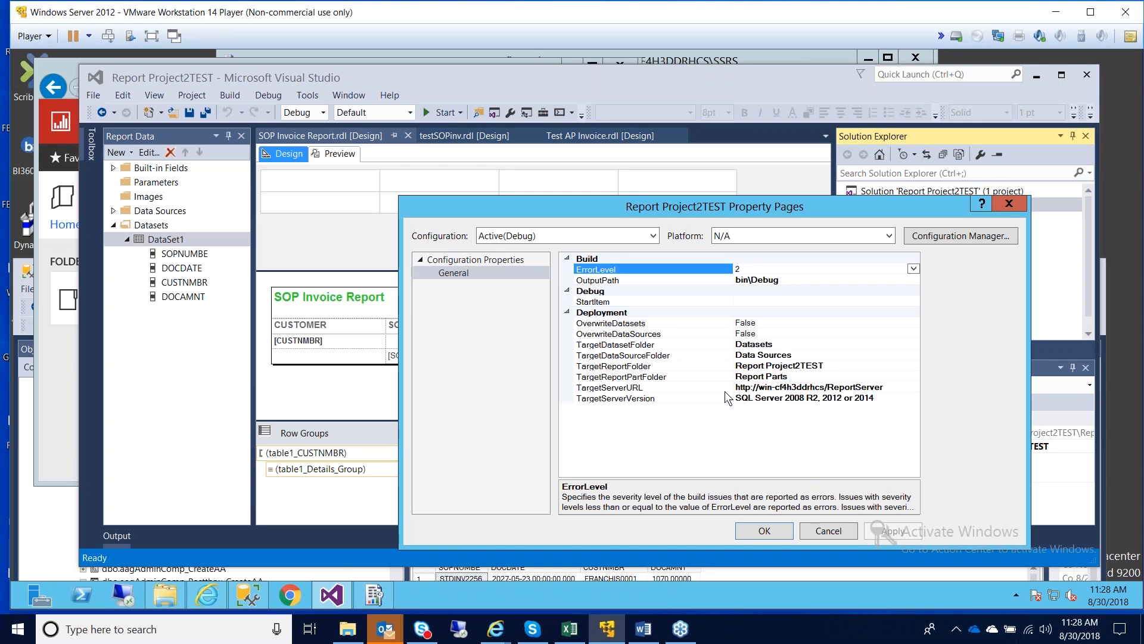
pyautogui.click(756, 531)
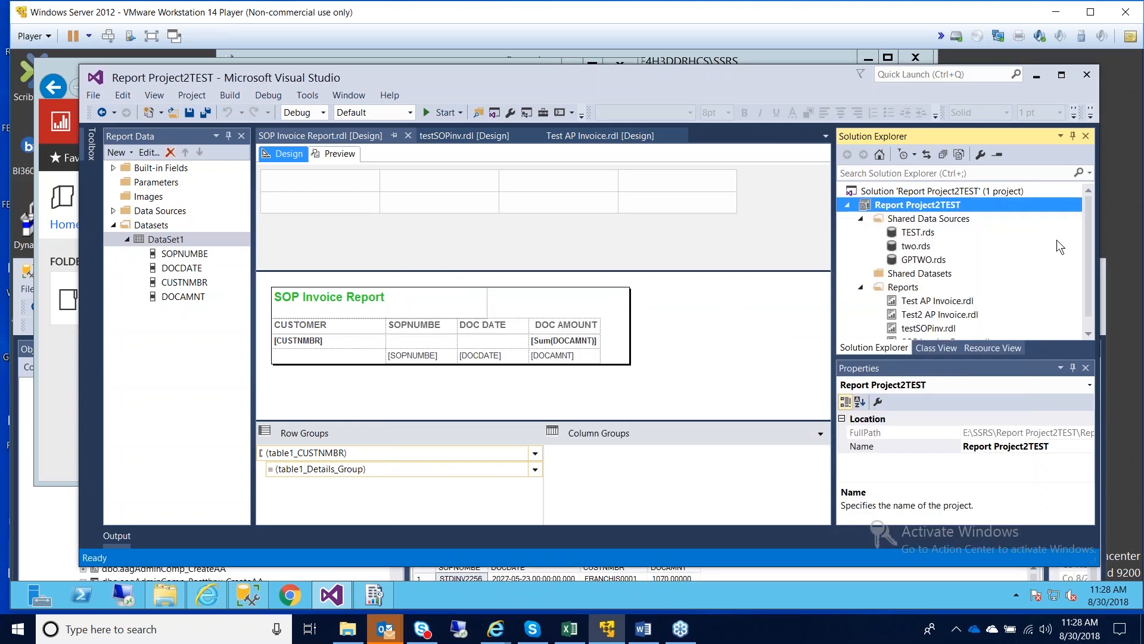
# Step: Try to deploy SOP Invoice Report.rdl from the project's Reports folder to the report server
pyautogui.moveTo(1087, 244); pyautogui.dragTo(1088, 275)
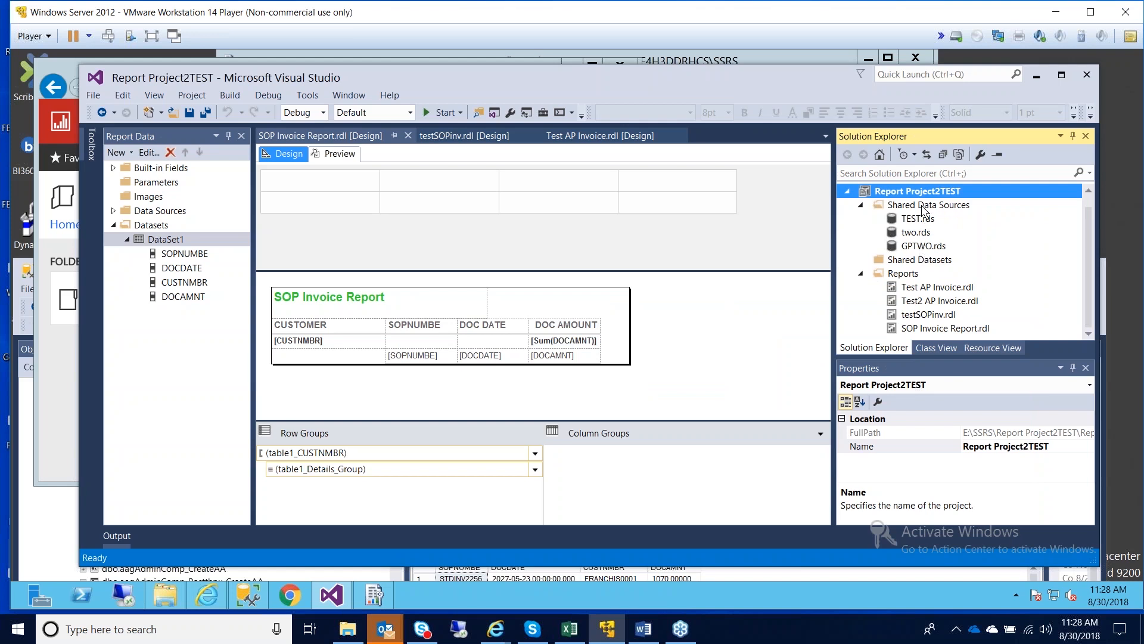
pyautogui.click(916, 247)
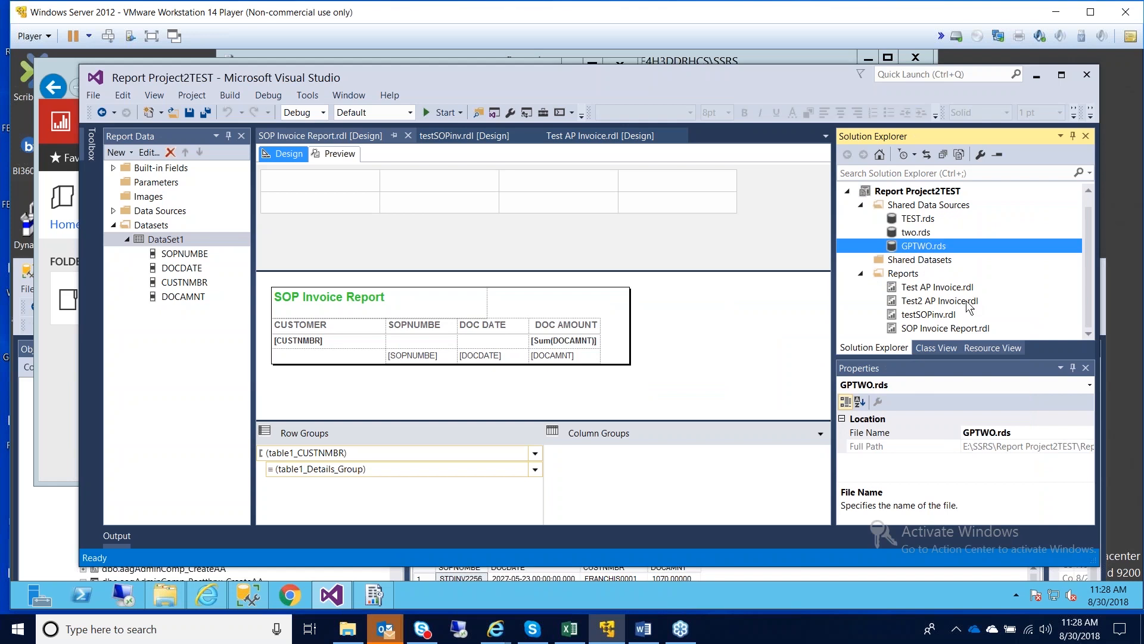
pyautogui.click(938, 328)
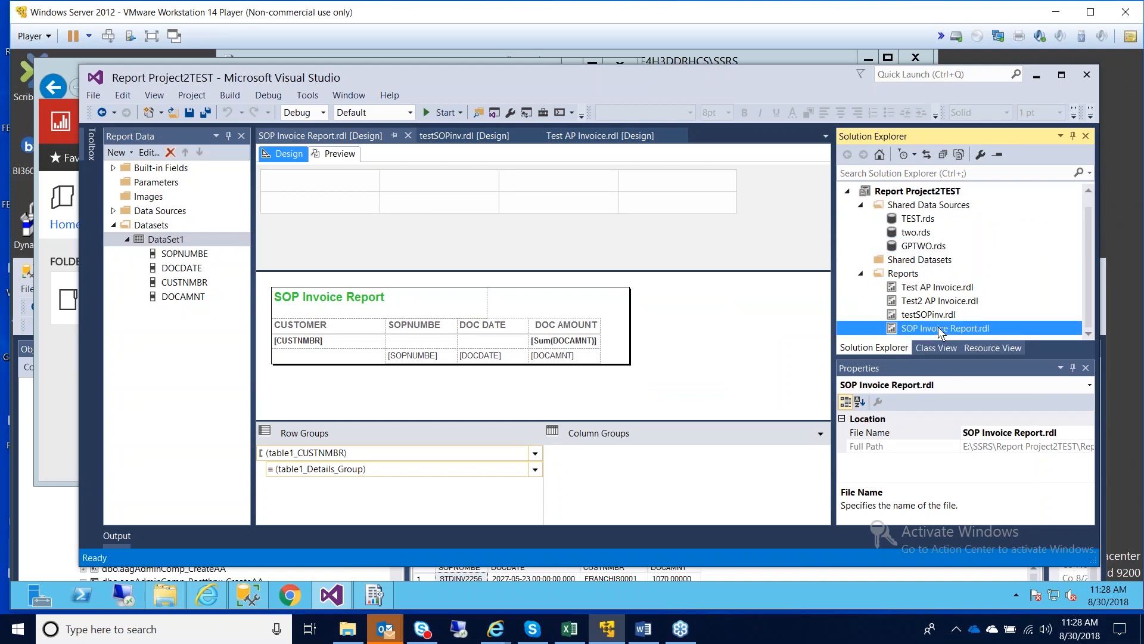
pyautogui.rightClick(937, 327)
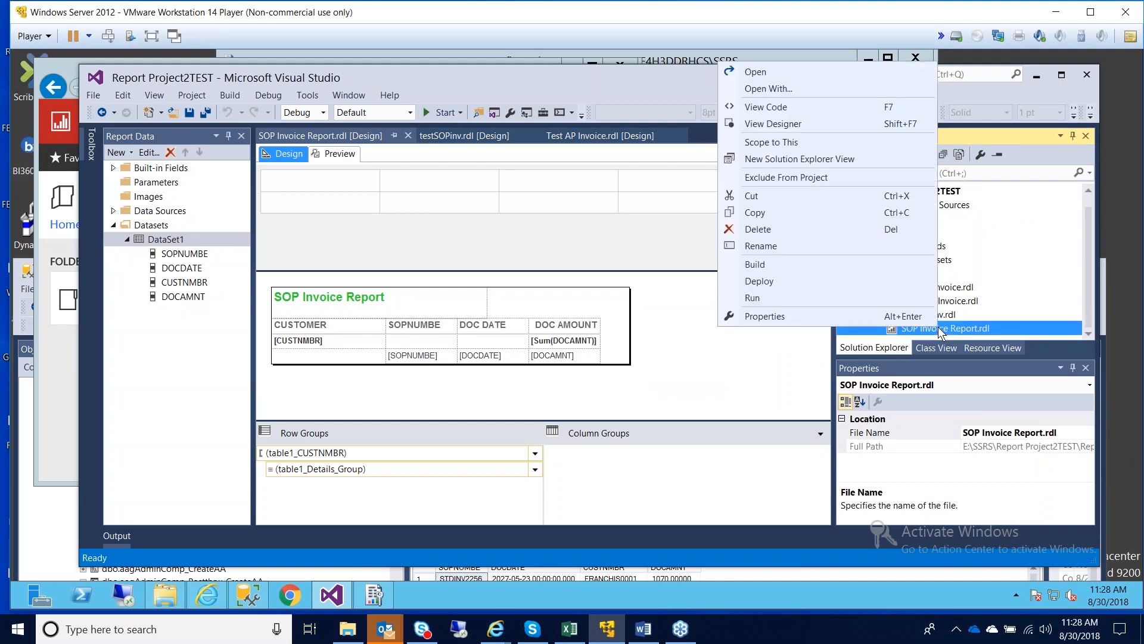
pyautogui.click(758, 281)
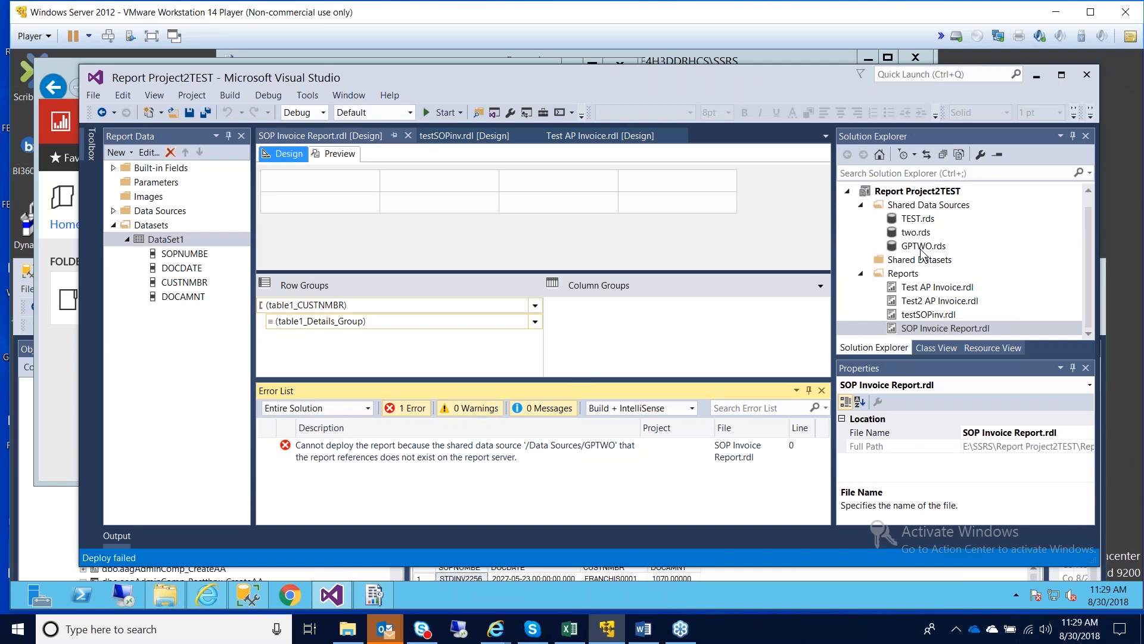
# Step: Deploy the shared data source GPTWO.rds, check it in the Data Sources folder of the Reporting Services portal in the browser, and return to Home
pyautogui.rightClick(921, 248)
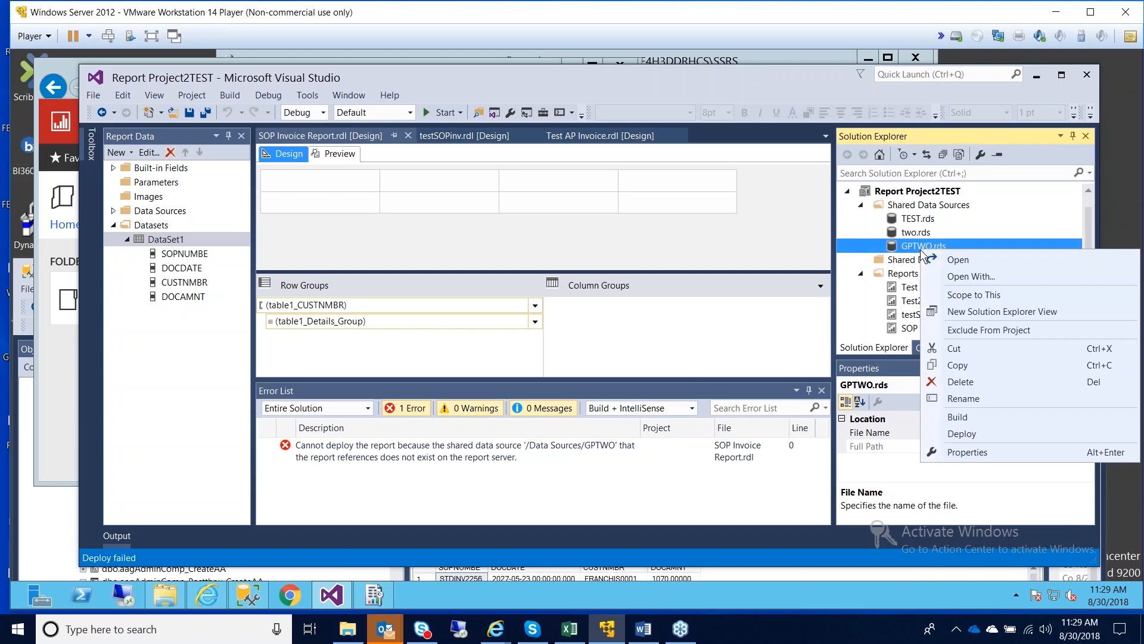
pyautogui.click(956, 433)
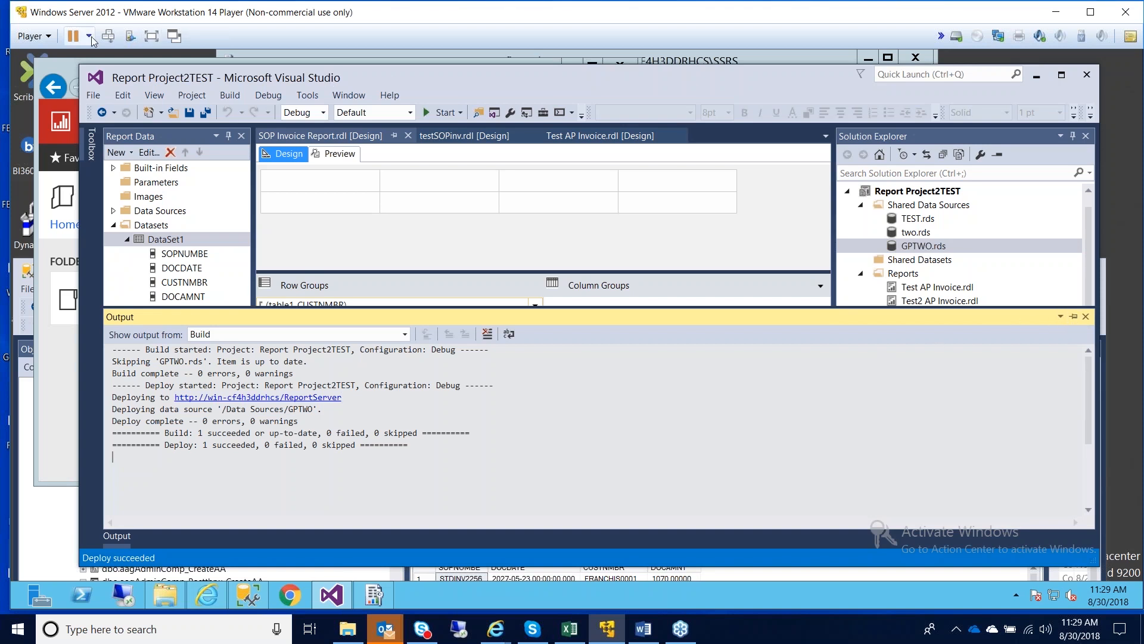
pyautogui.click(66, 75)
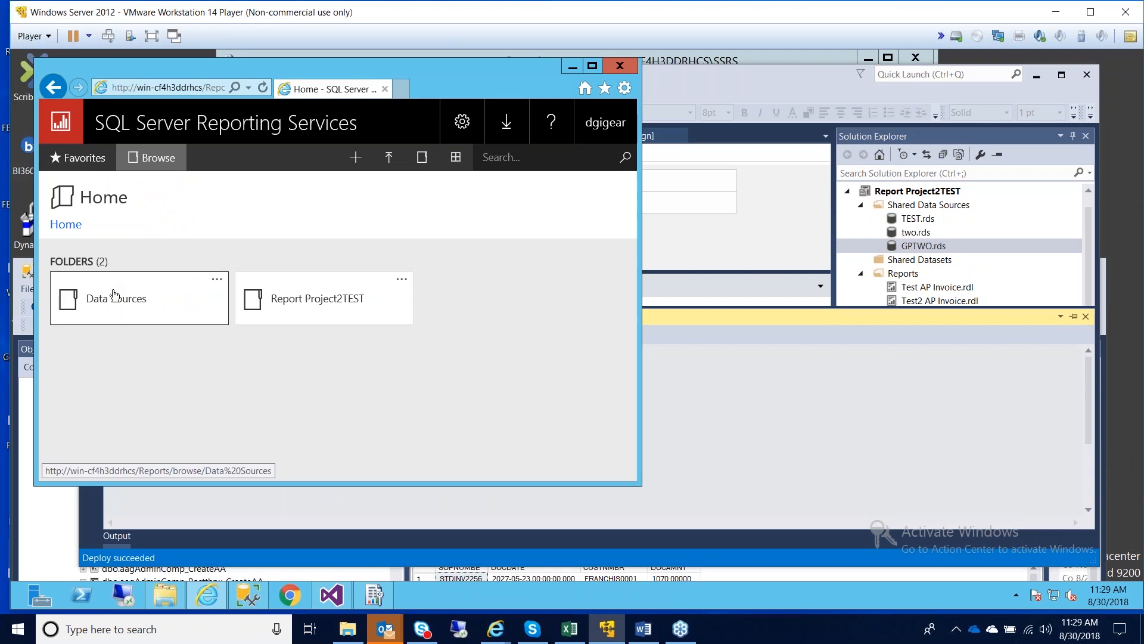
pyautogui.click(113, 294)
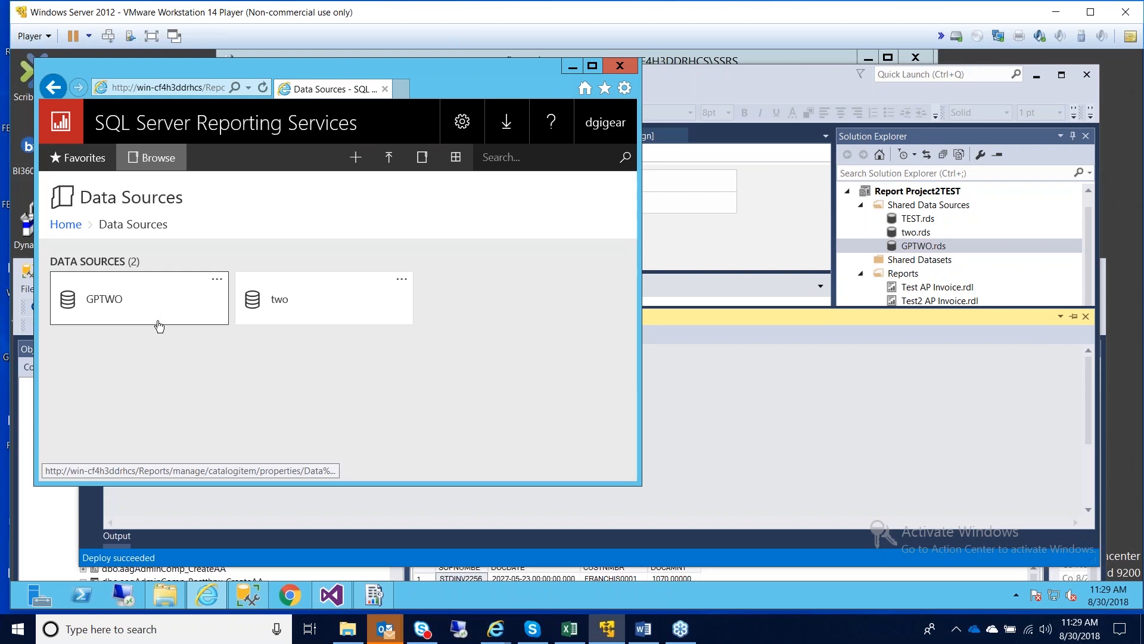
pyautogui.click(65, 229)
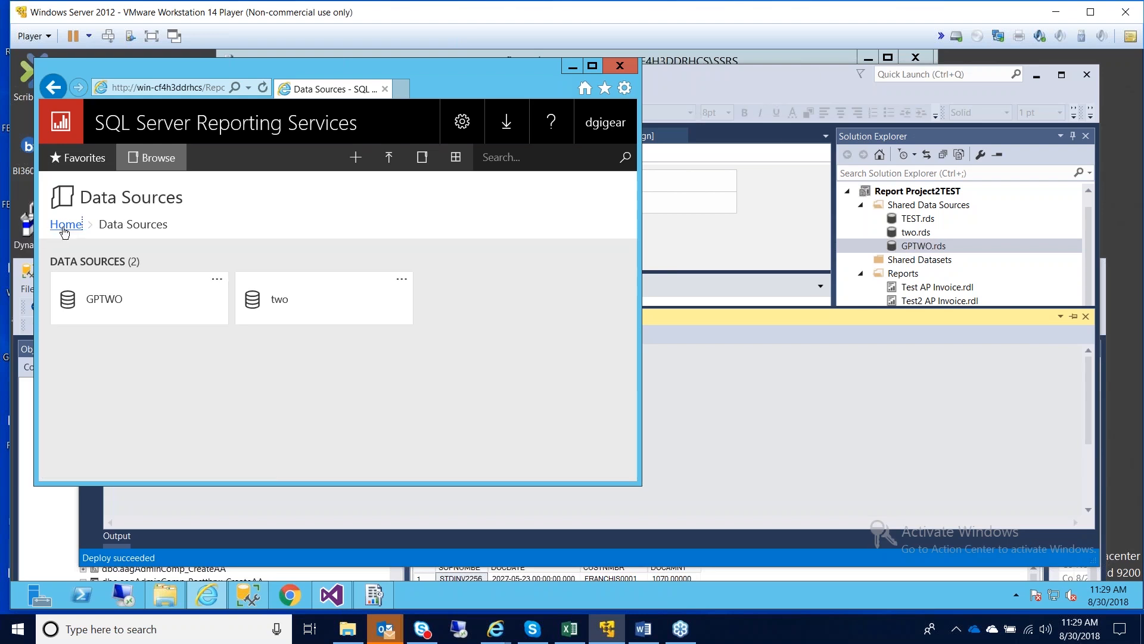
# Step: Deploy SOP Invoice Report.rdl again from Visual Studio and switch back to the Reporting Services portal in the browser
pyautogui.click(783, 79)
pyautogui.click(1053, 296)
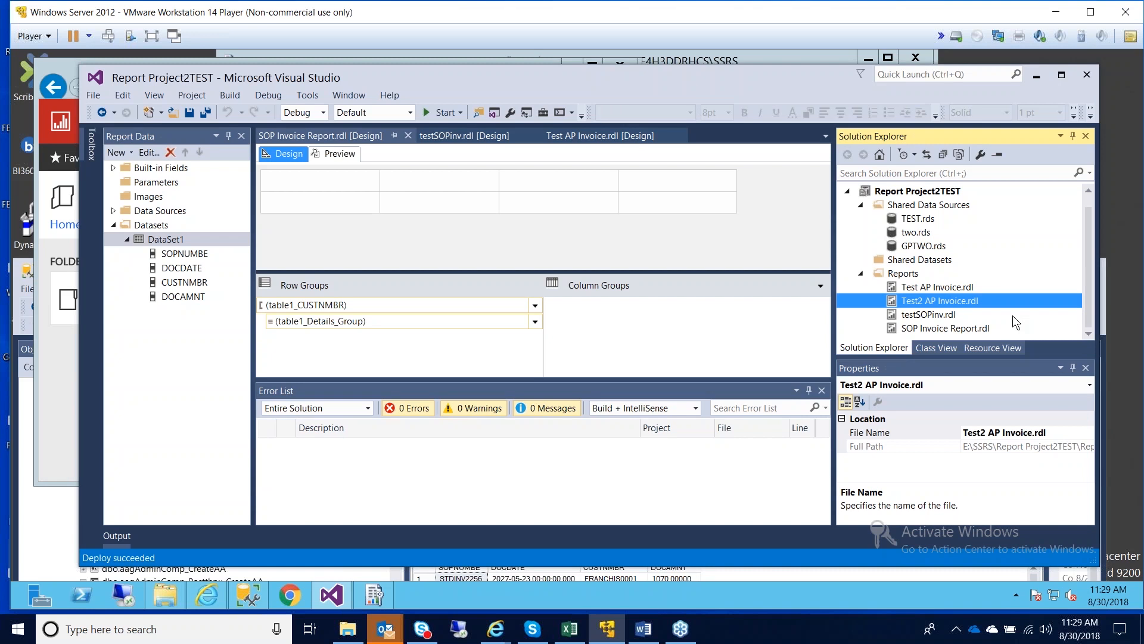
pyautogui.click(938, 329)
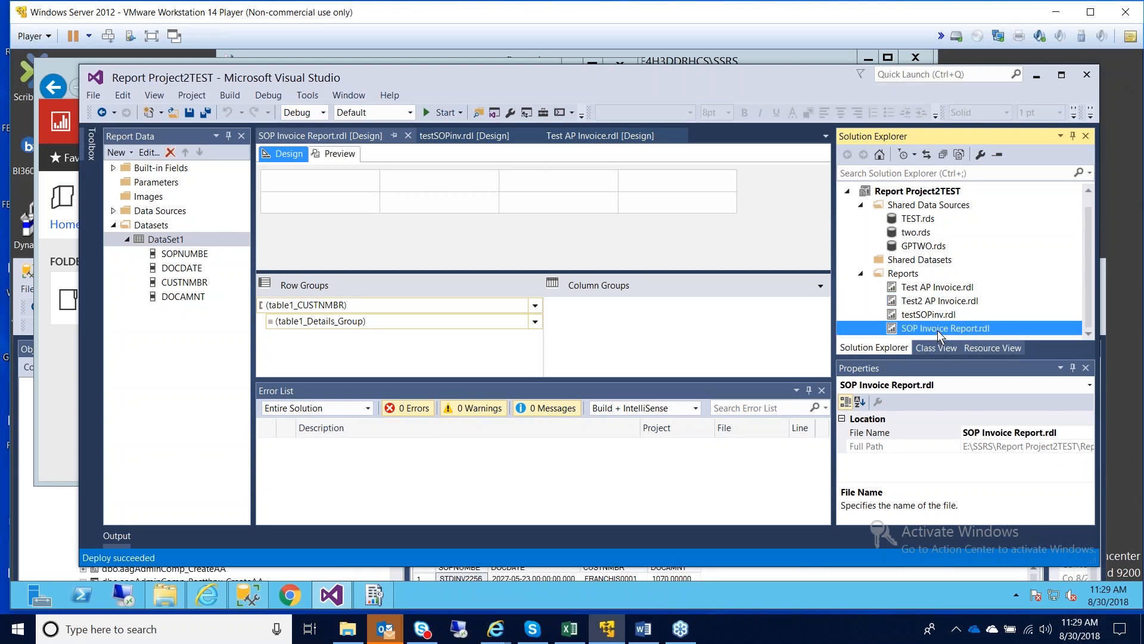
pyautogui.rightClick(938, 331)
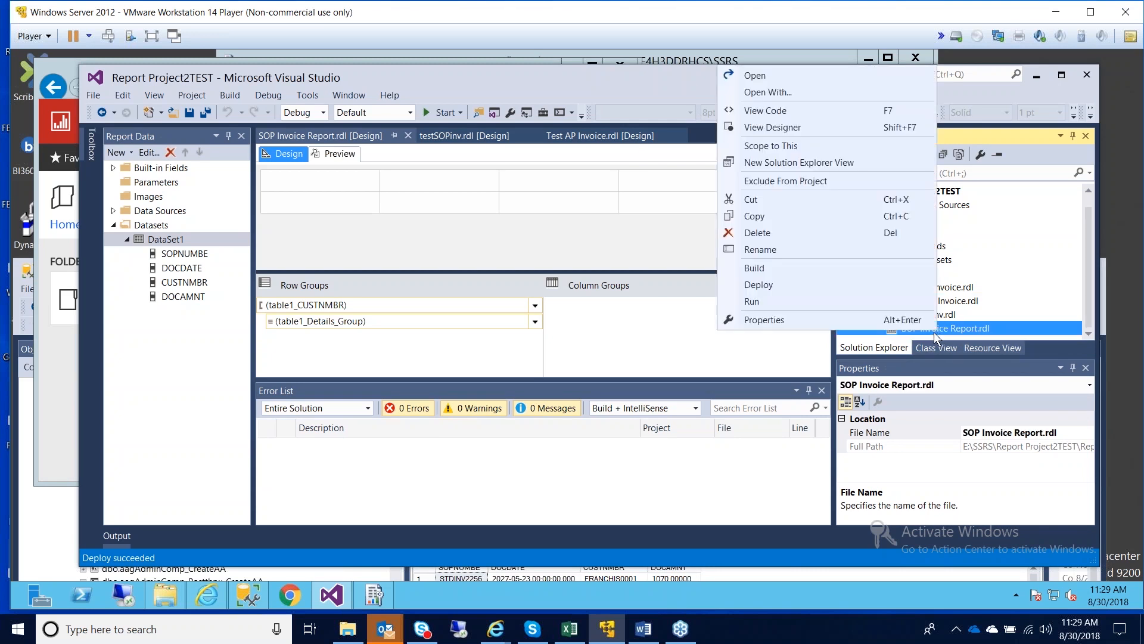
pyautogui.click(757, 285)
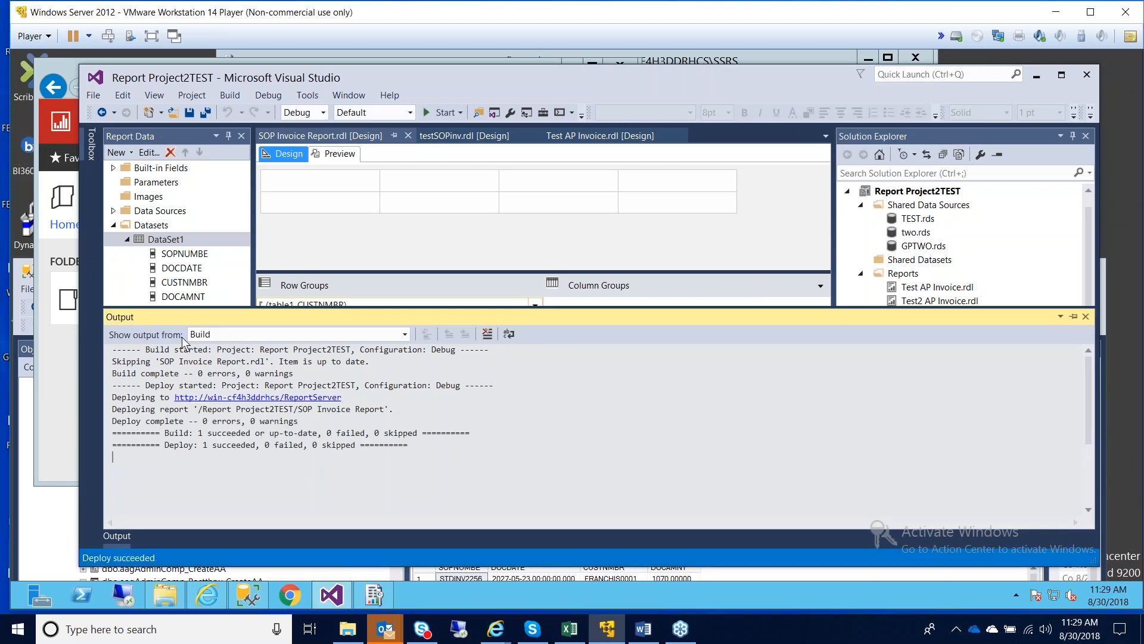
pyautogui.click(62, 403)
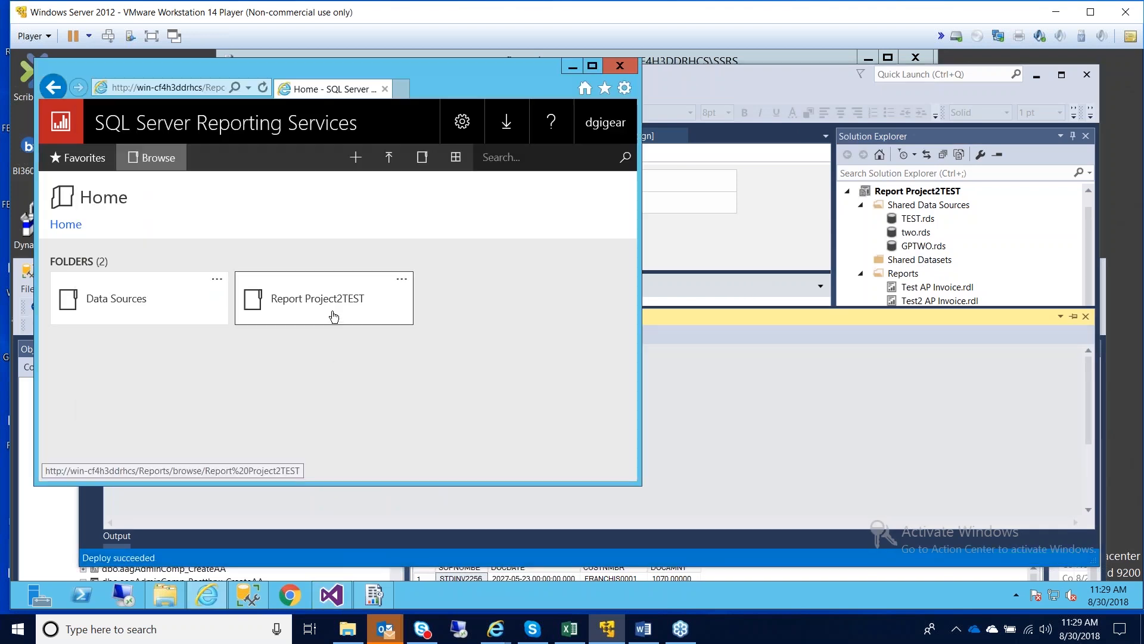
# Step: Refresh the Report Project2TEST folder on the report server and open its SOP Invoice Report
pyautogui.click(334, 316)
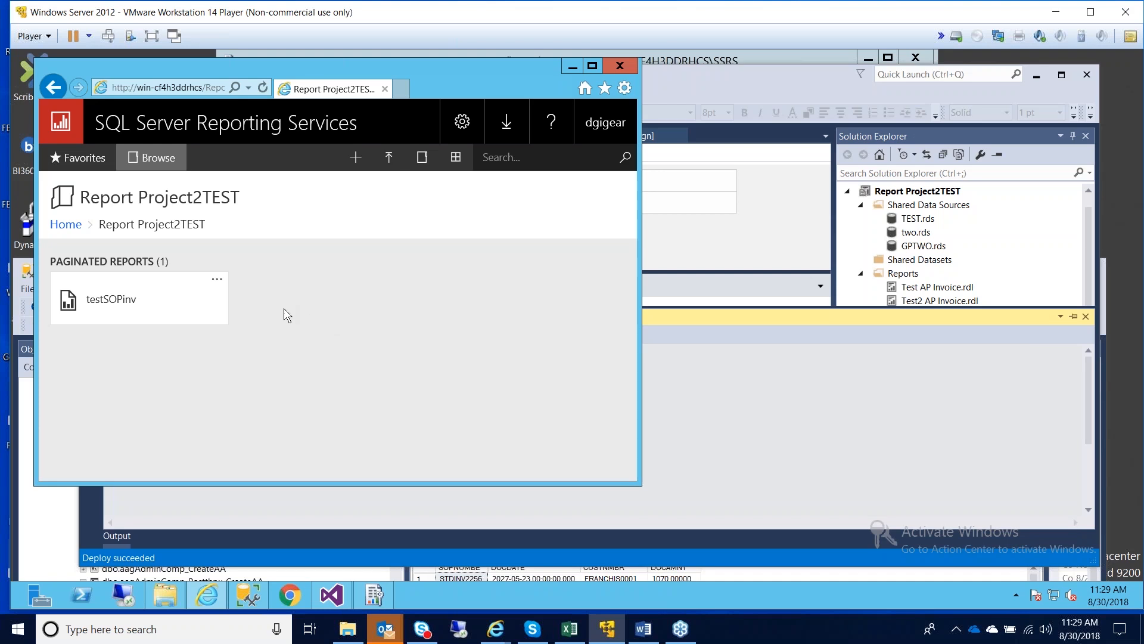
pyautogui.click(263, 87)
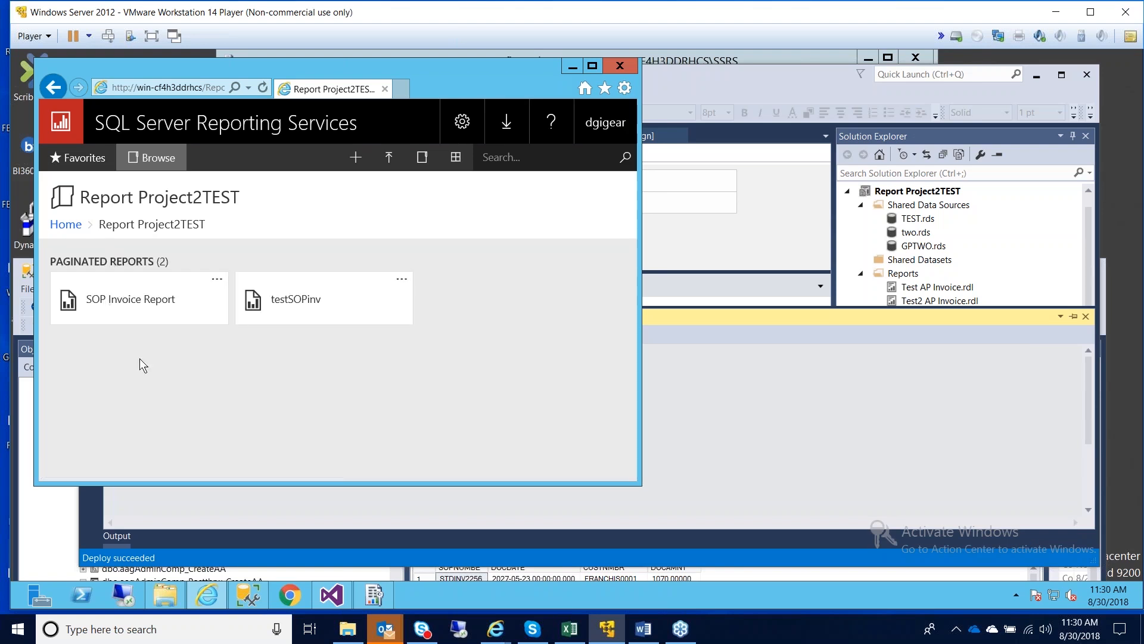
pyautogui.click(122, 311)
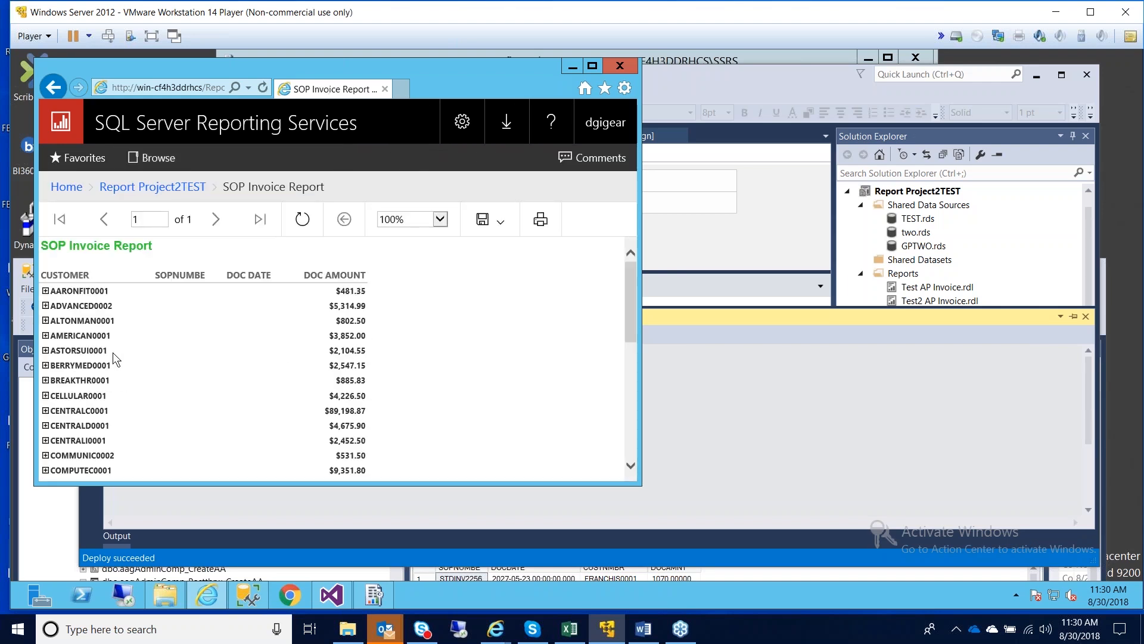
# Step: Expand and collapse the first customer's invoice details in the report, and return to the Home folder
pyautogui.click(46, 292)
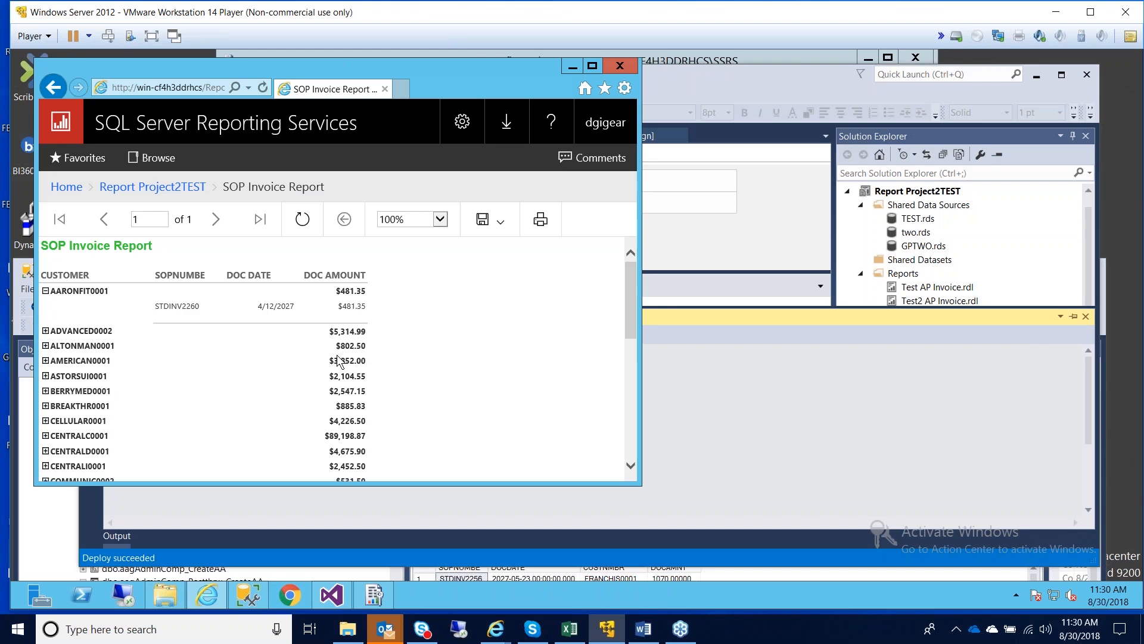
pyautogui.click(45, 291)
pyautogui.click(126, 190)
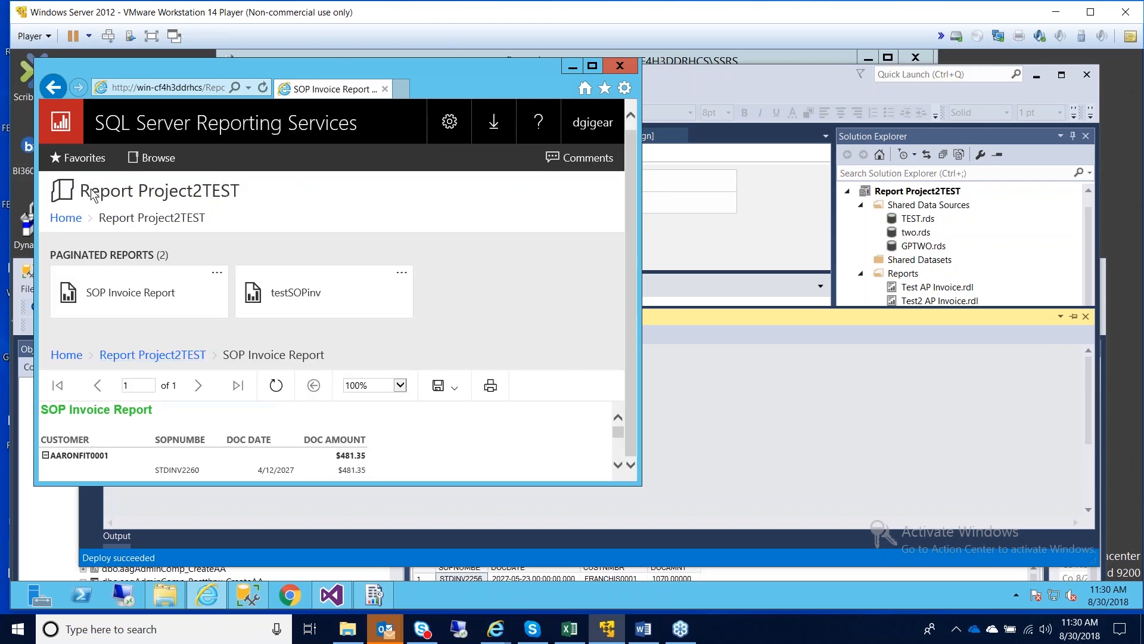
pyautogui.click(60, 225)
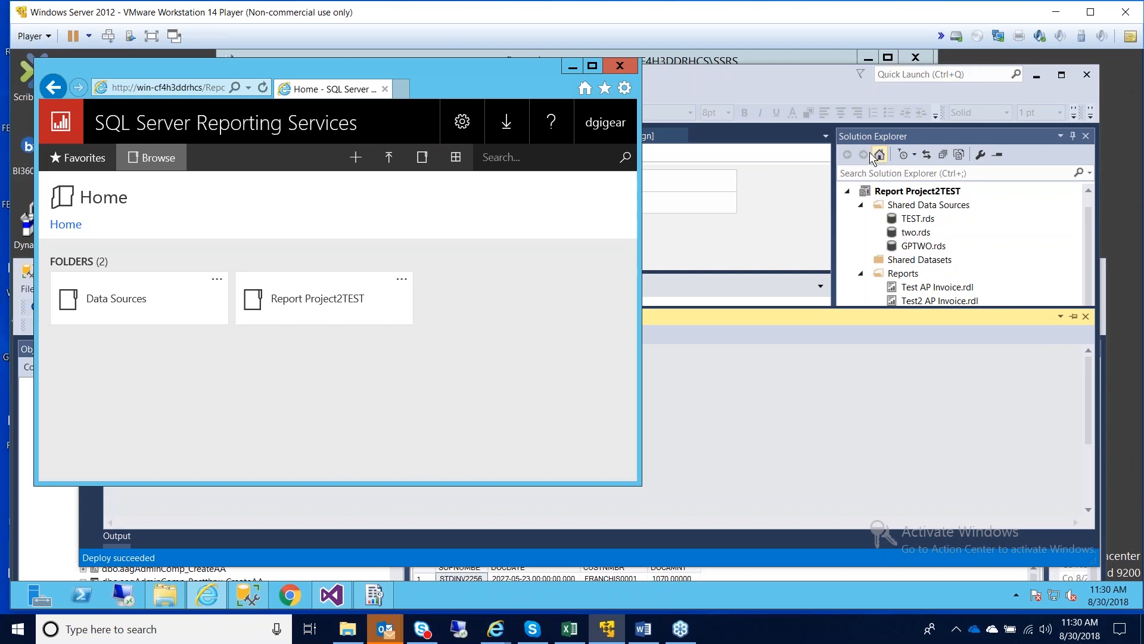
# Step: Switch to Visual Studio and build SOP Invoice Report.rdl in Report Project2TEST
pyautogui.click(824, 83)
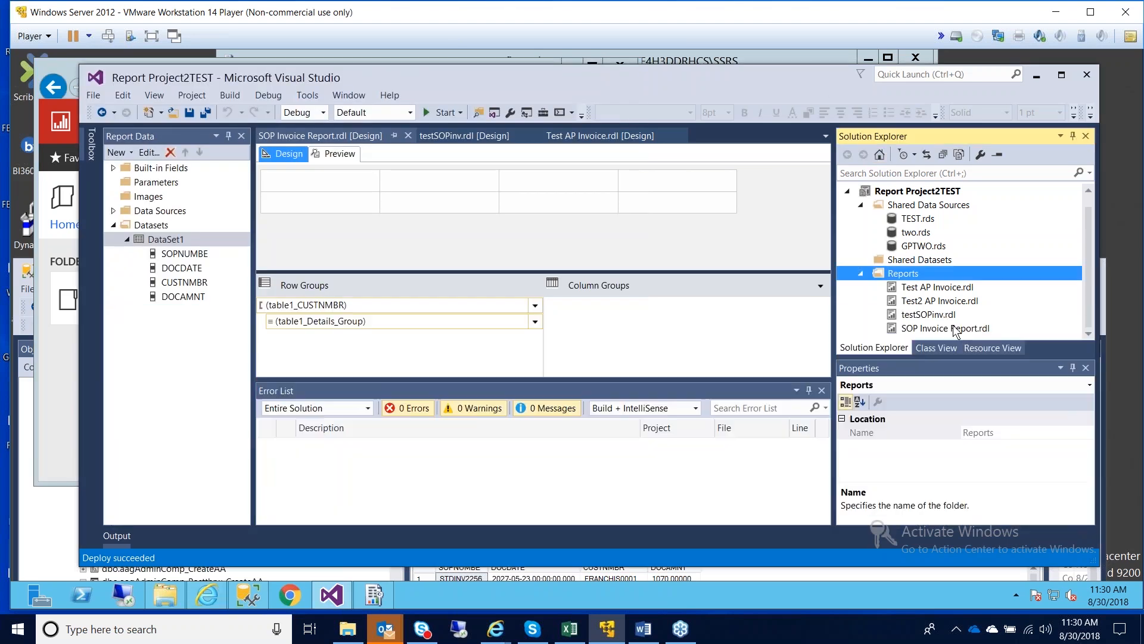
pyautogui.click(953, 326)
pyautogui.rightClick(953, 325)
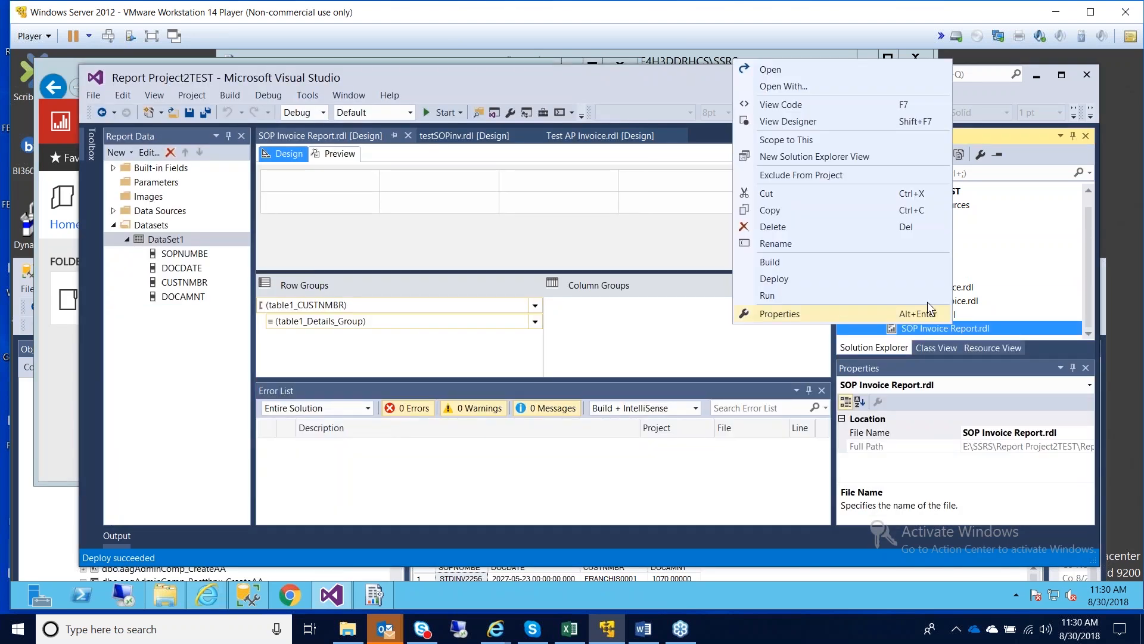
pyautogui.click(789, 263)
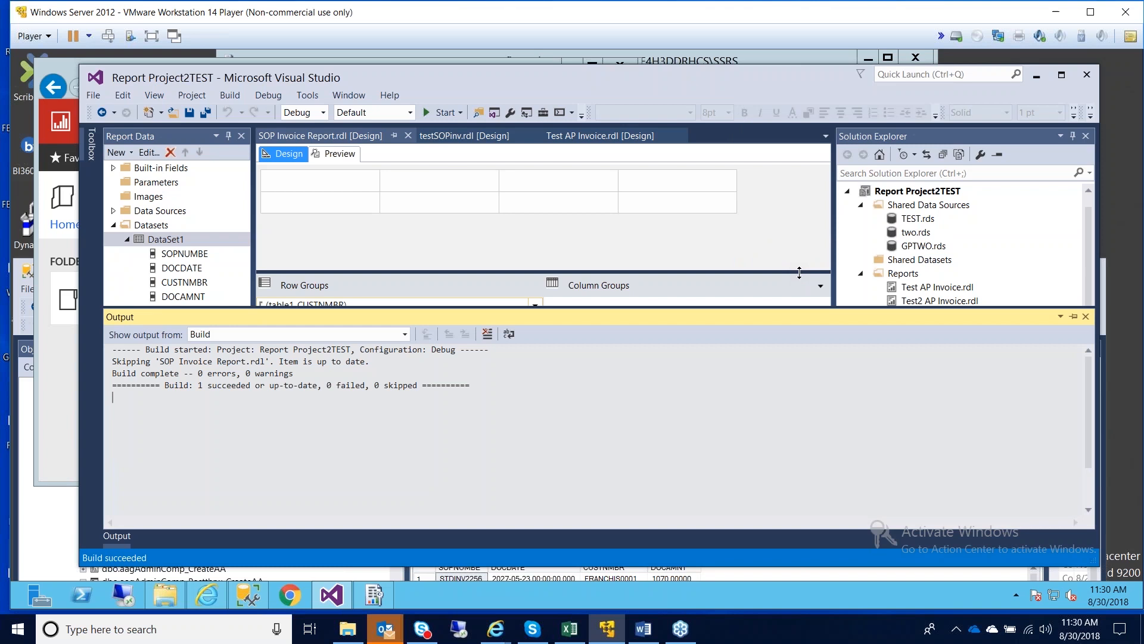
# Step: Check the full file paths of testSOPinv.rdl and SOP Invoice Report.rdl in the project
pyautogui.click(1028, 274)
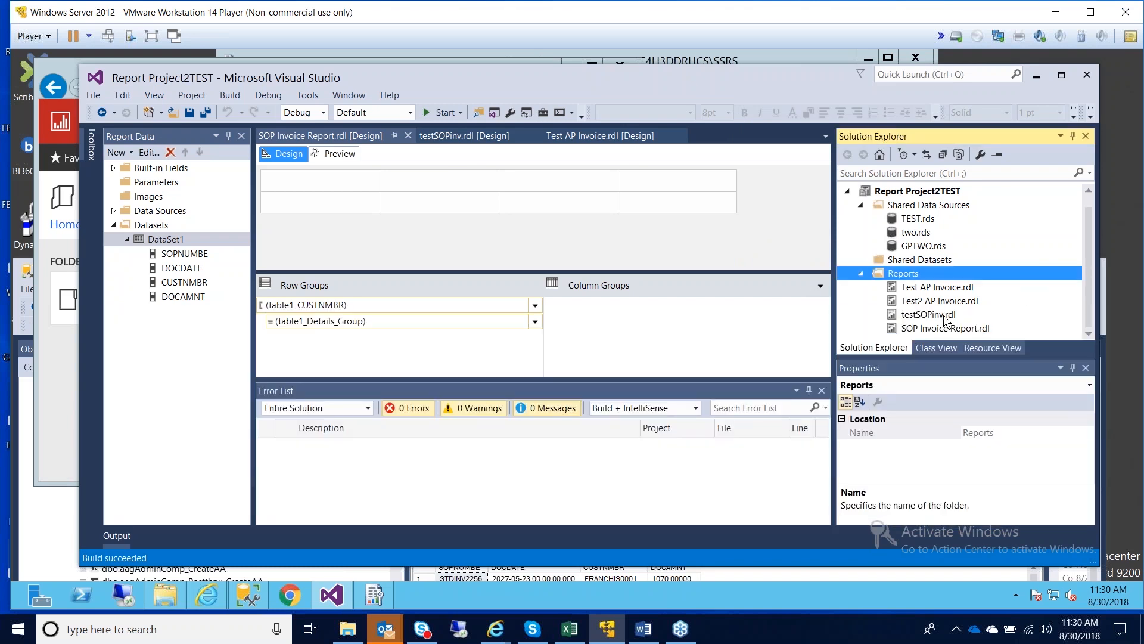
pyautogui.click(944, 314)
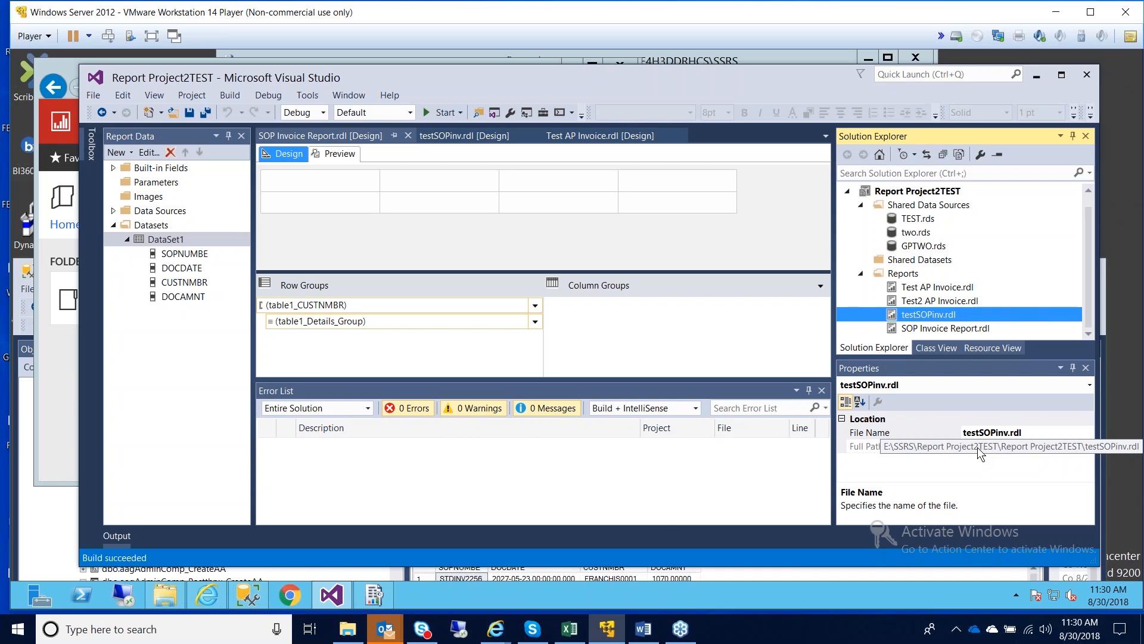
pyautogui.click(925, 330)
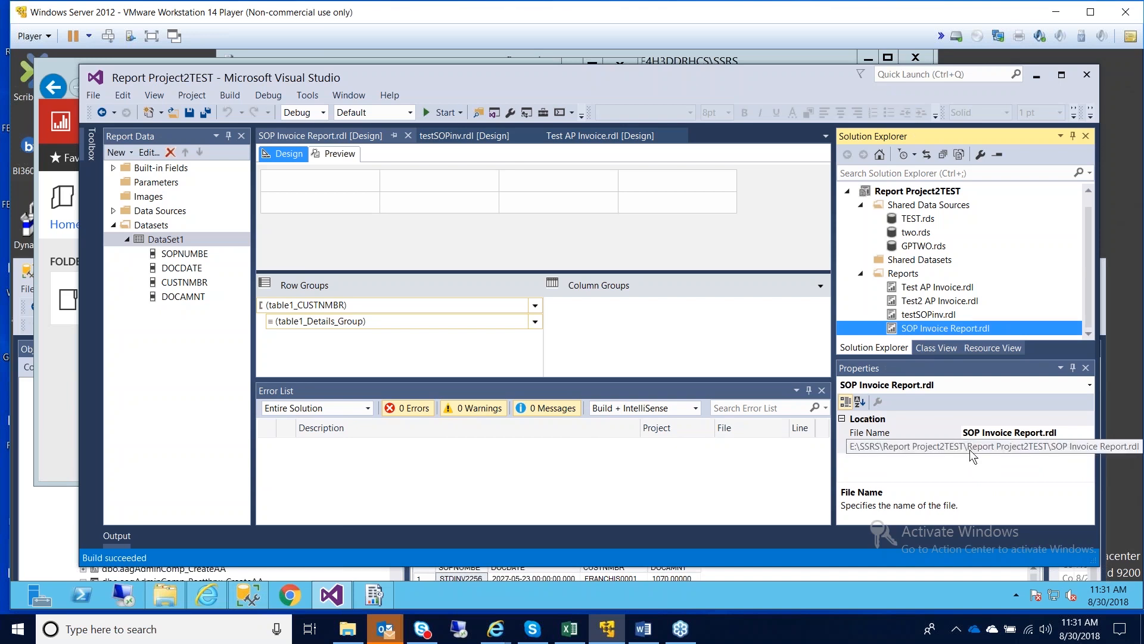
# Step: In File Explorer, locate SOP Invoice Report.rdl in E:\SSRS\Report Project2TEST\Report Project2TEST and move the window away from the browser
pyautogui.click(165, 595)
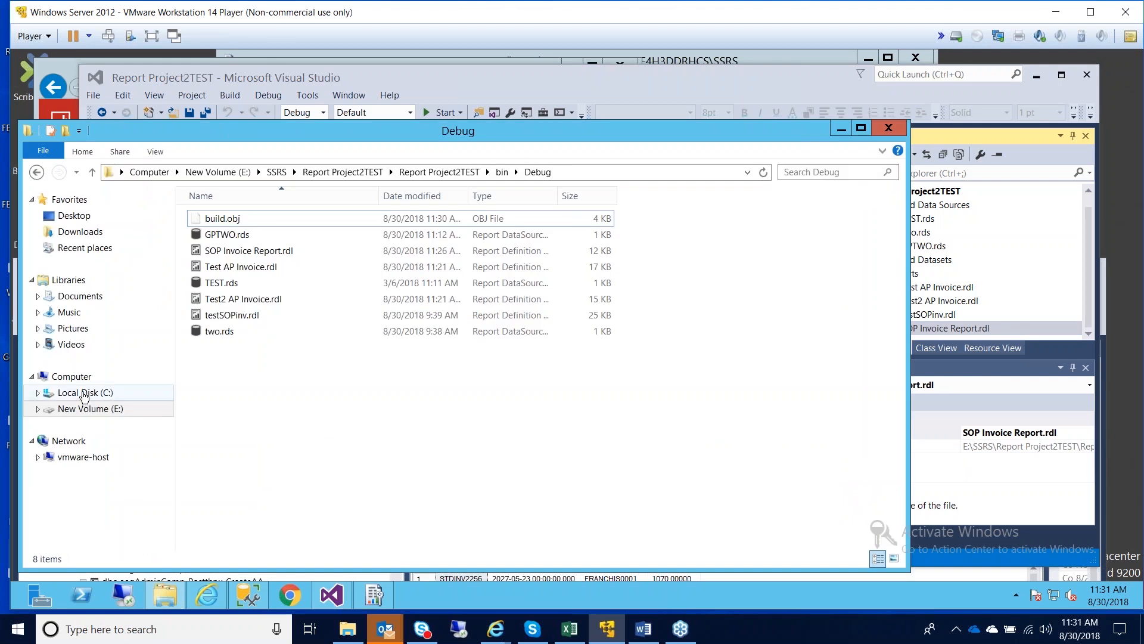
pyautogui.click(86, 393)
pyautogui.click(87, 407)
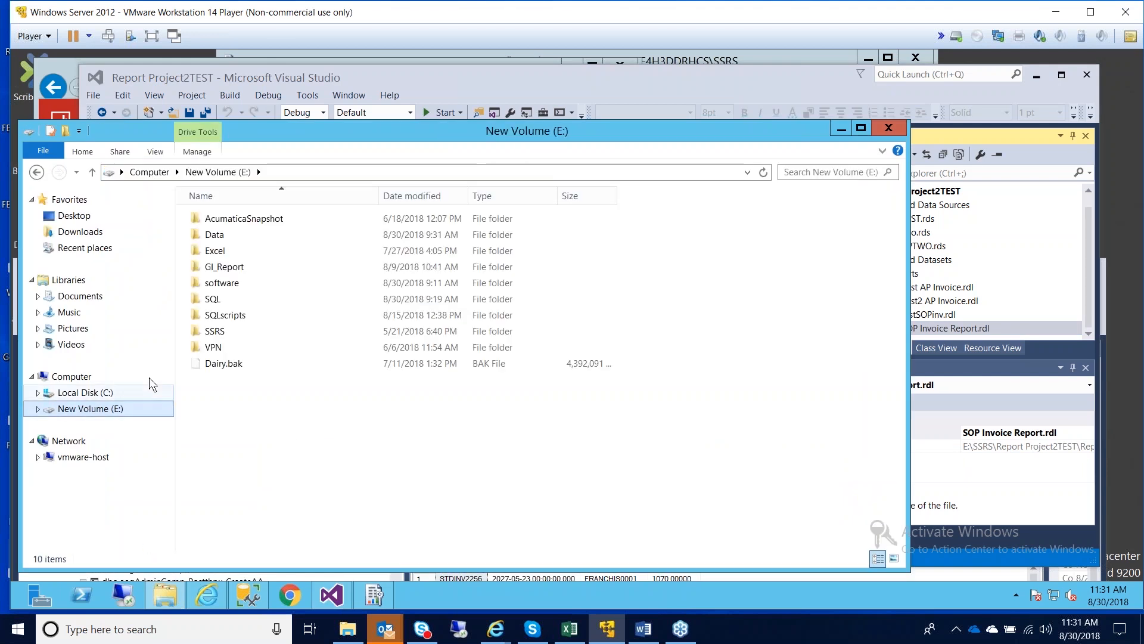
pyautogui.doubleClick(212, 331)
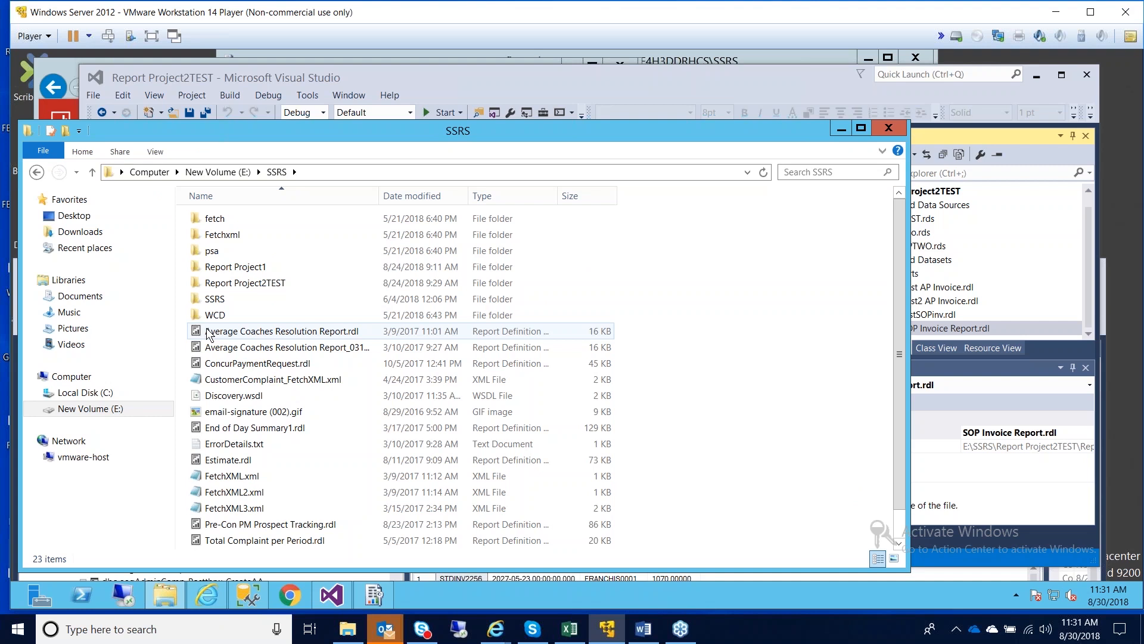
pyautogui.doubleClick(235, 284)
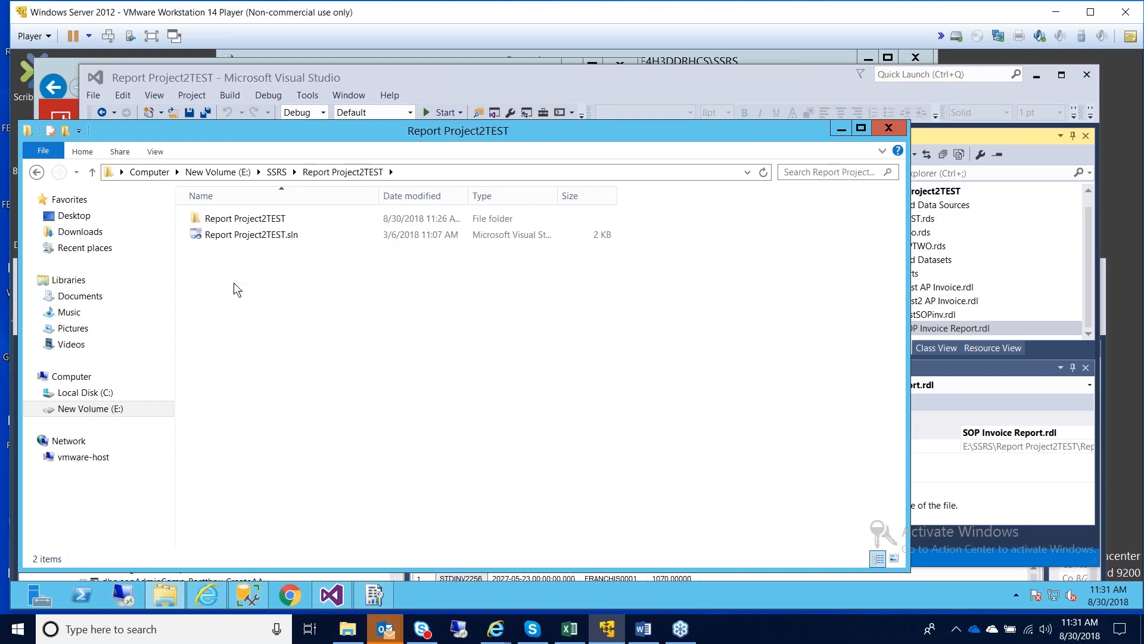
pyautogui.doubleClick(227, 219)
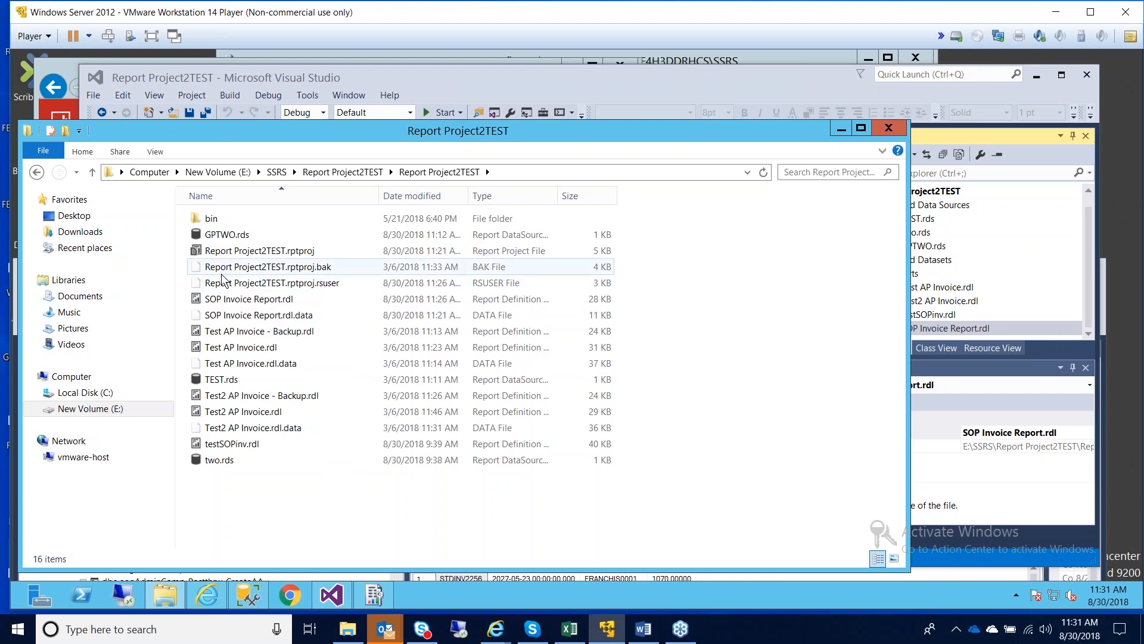
pyautogui.click(216, 300)
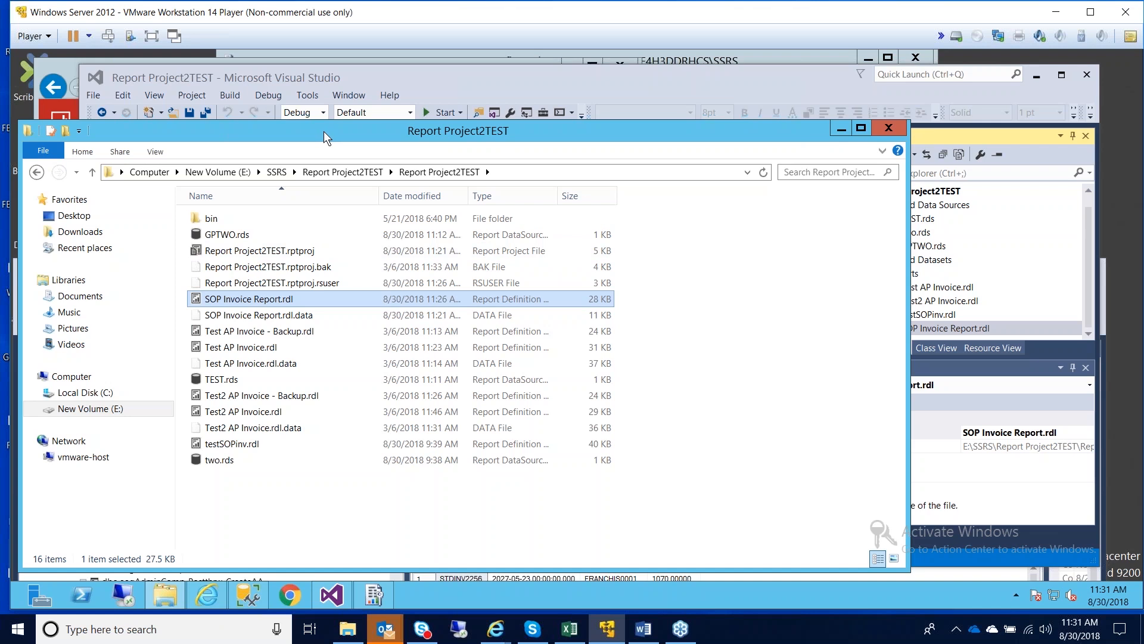
pyautogui.moveTo(323, 132); pyautogui.dragTo(608, 240)
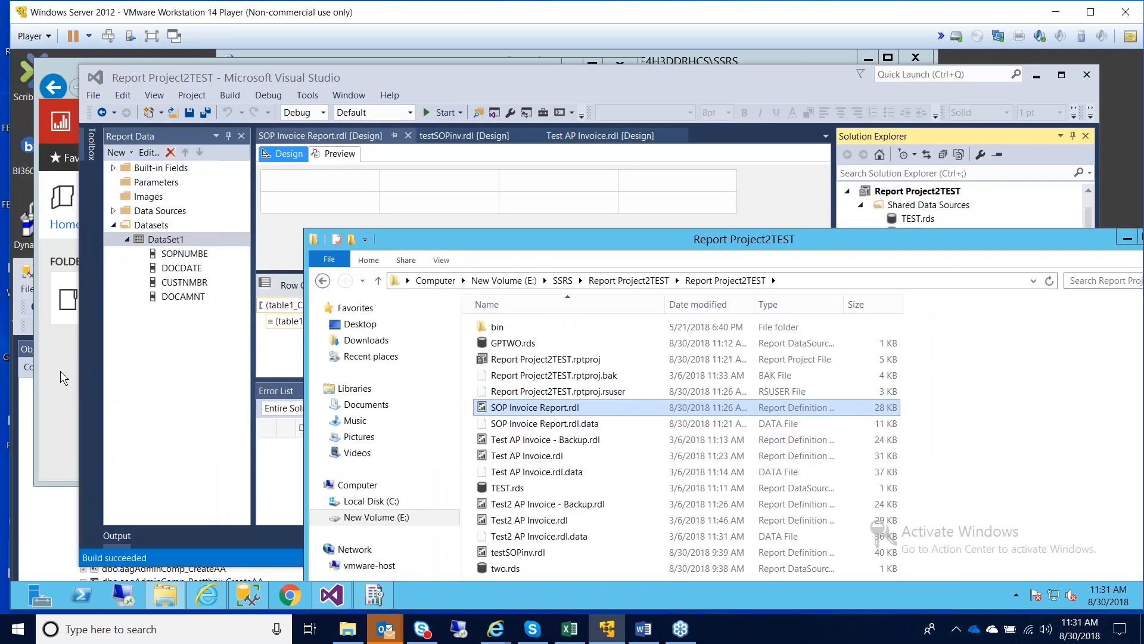
# Step: Switch to the report server portal and create a folder named INV REPORTS in Home
pyautogui.click(60, 371)
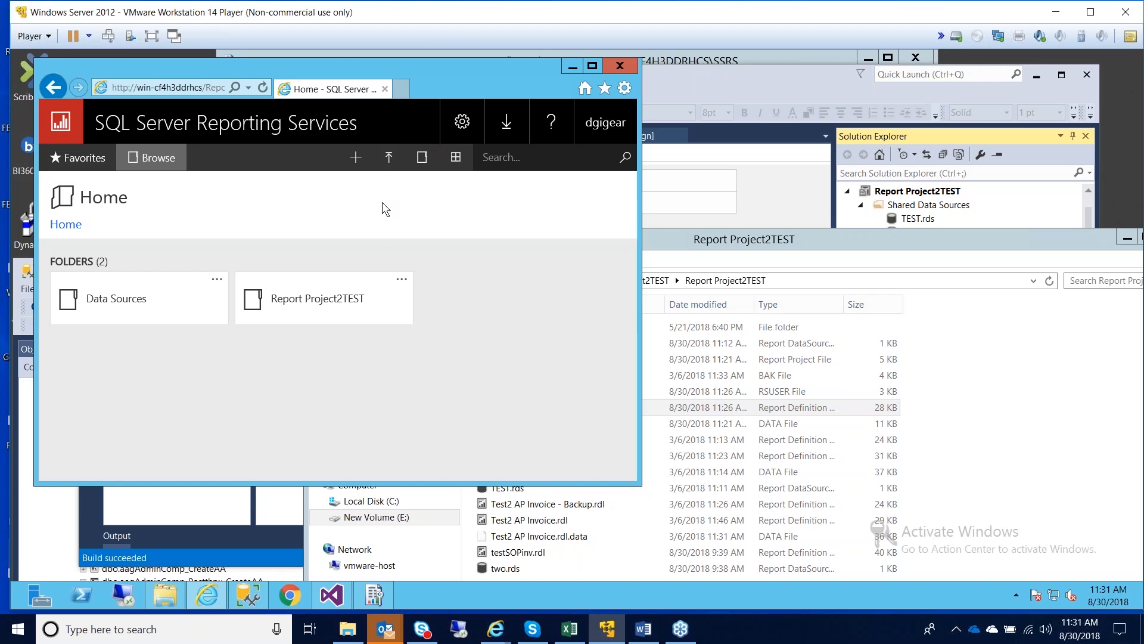
pyautogui.click(352, 161)
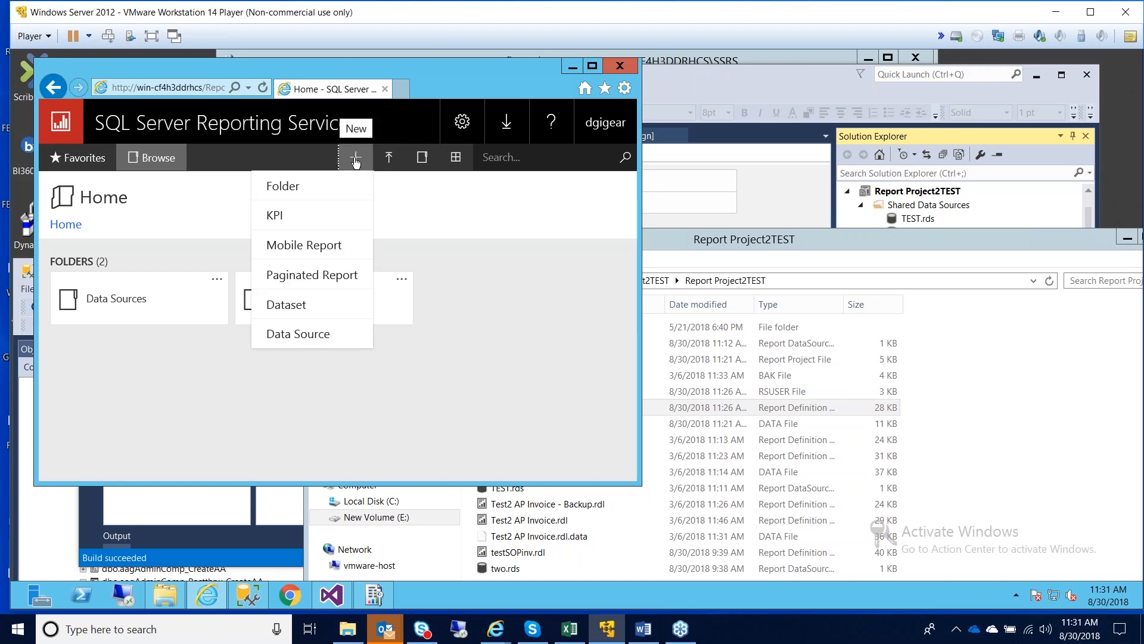
pyautogui.click(273, 184)
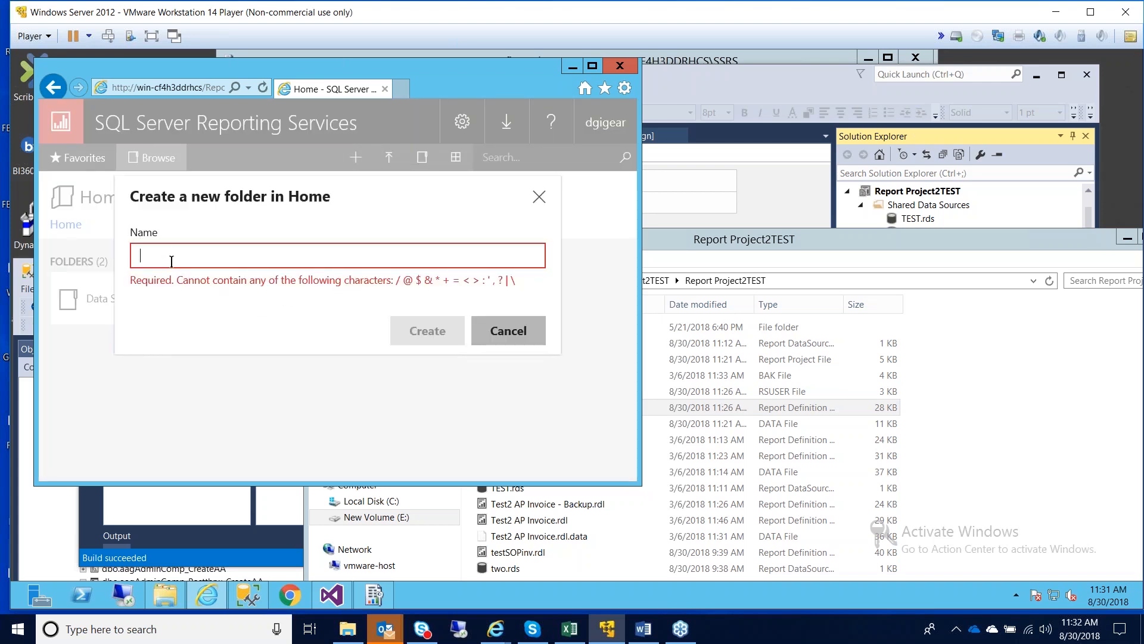
pyautogui.write('INV ')
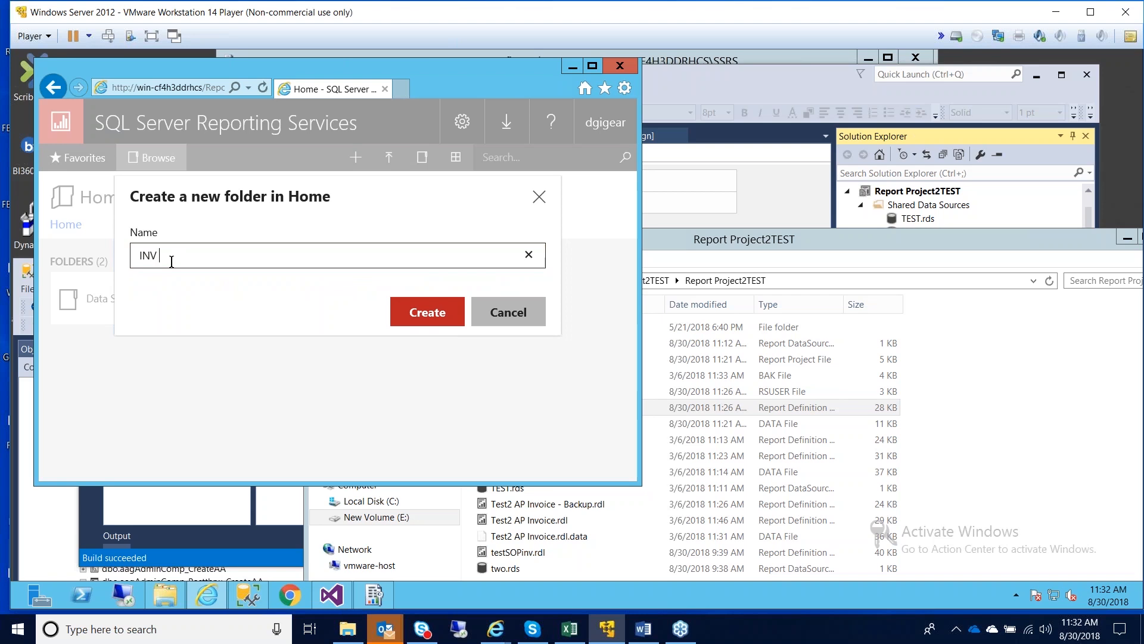
pyautogui.write('REPORTS')
pyautogui.click(410, 320)
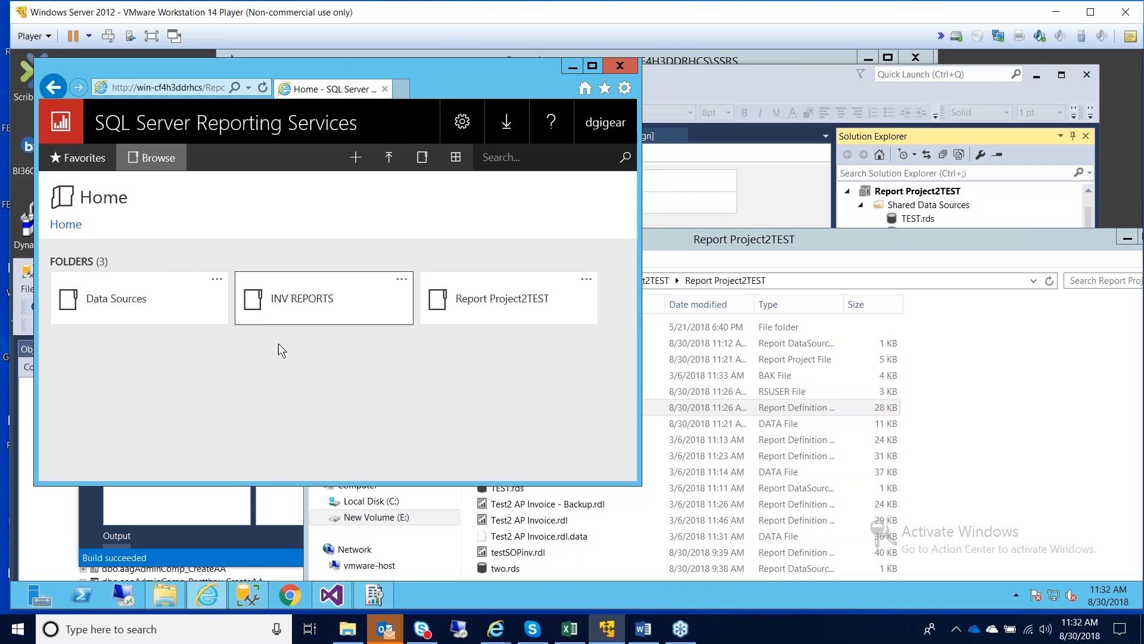
# Step: Upload SOP Invoice Report.rdl from E:\SSRS\Report Project2TEST\Report Project2TEST into the INV REPORTS folder
pyautogui.click(313, 314)
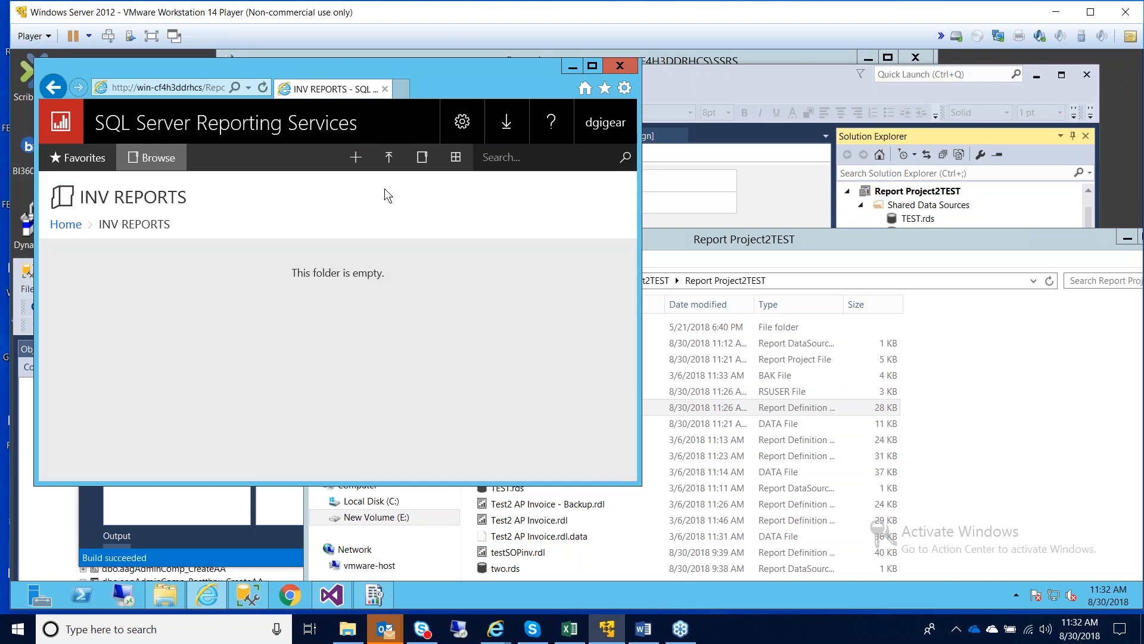
pyautogui.click(389, 158)
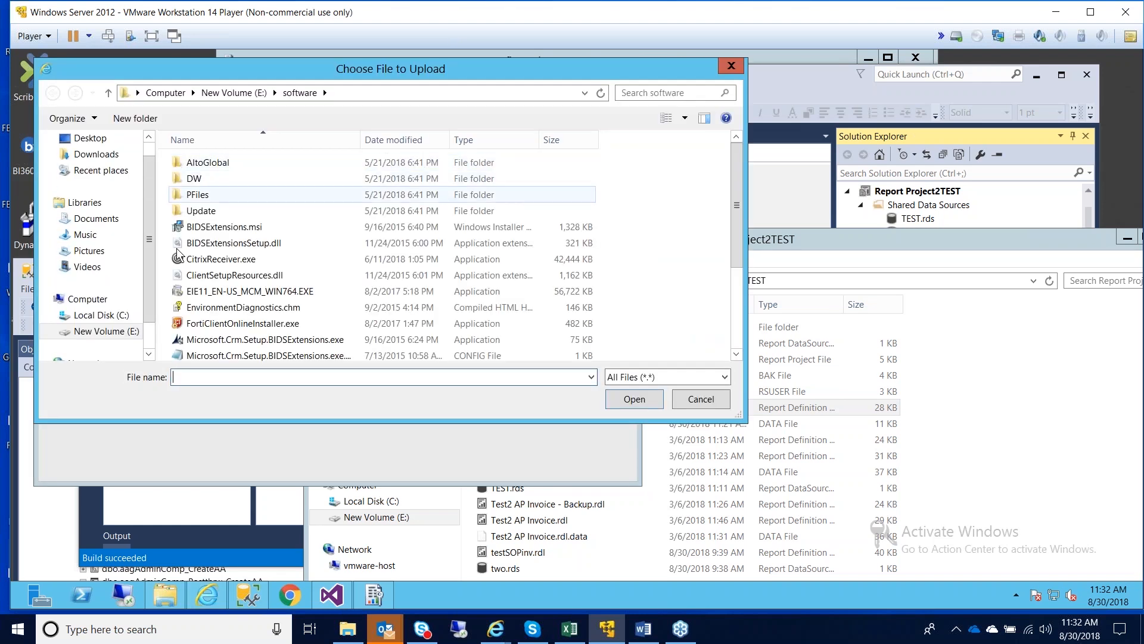
pyautogui.click(86, 334)
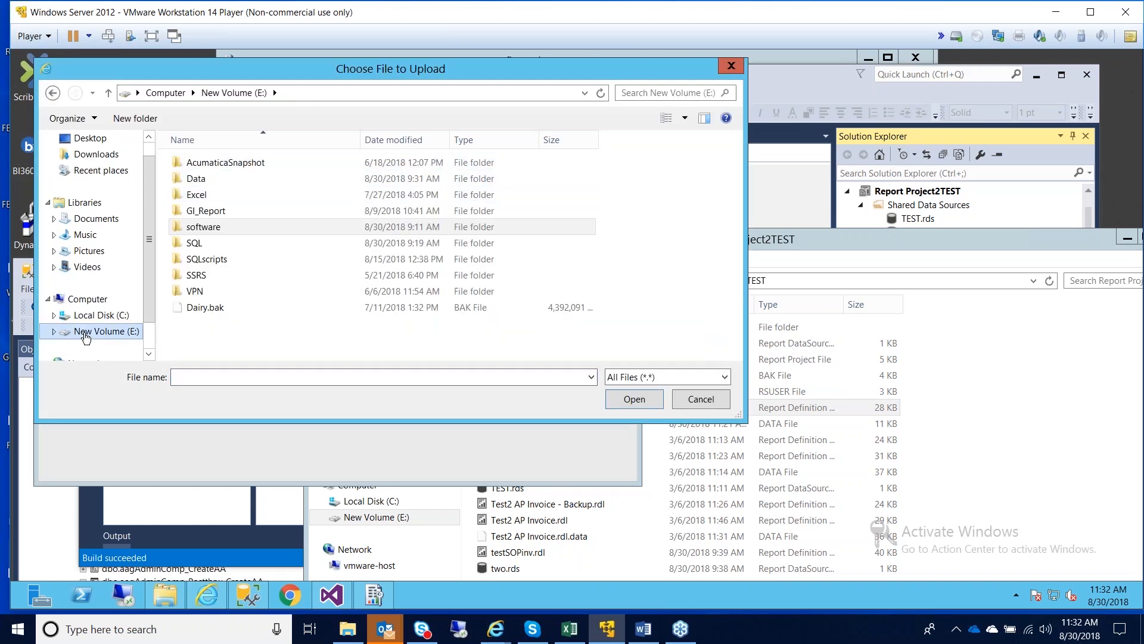
pyautogui.click(186, 276)
pyautogui.doubleClick(185, 276)
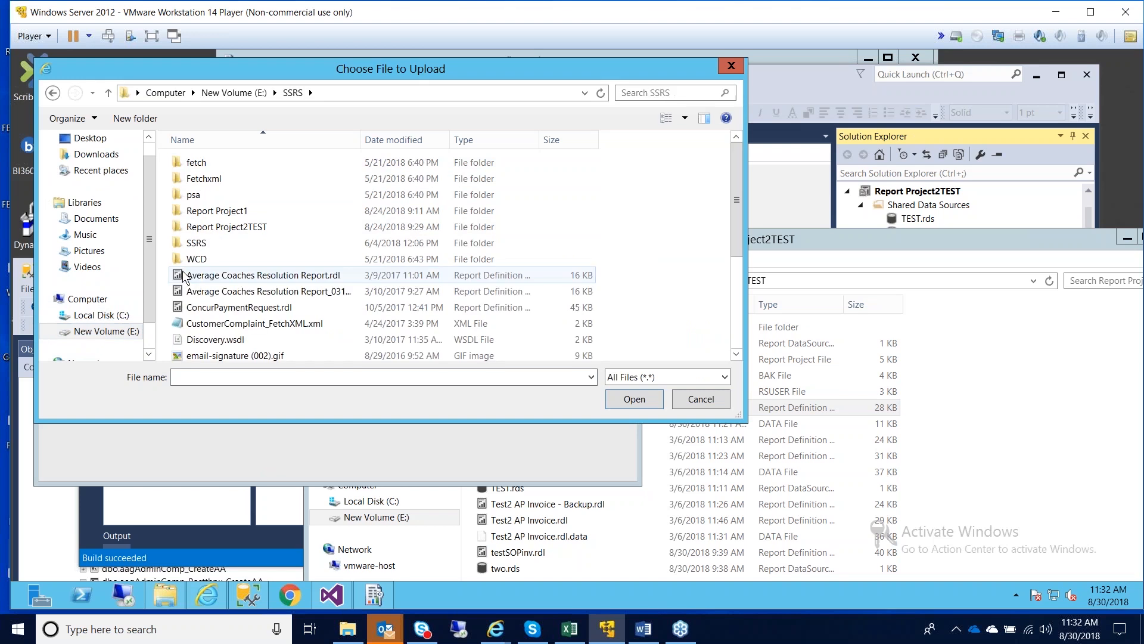
pyautogui.doubleClick(223, 227)
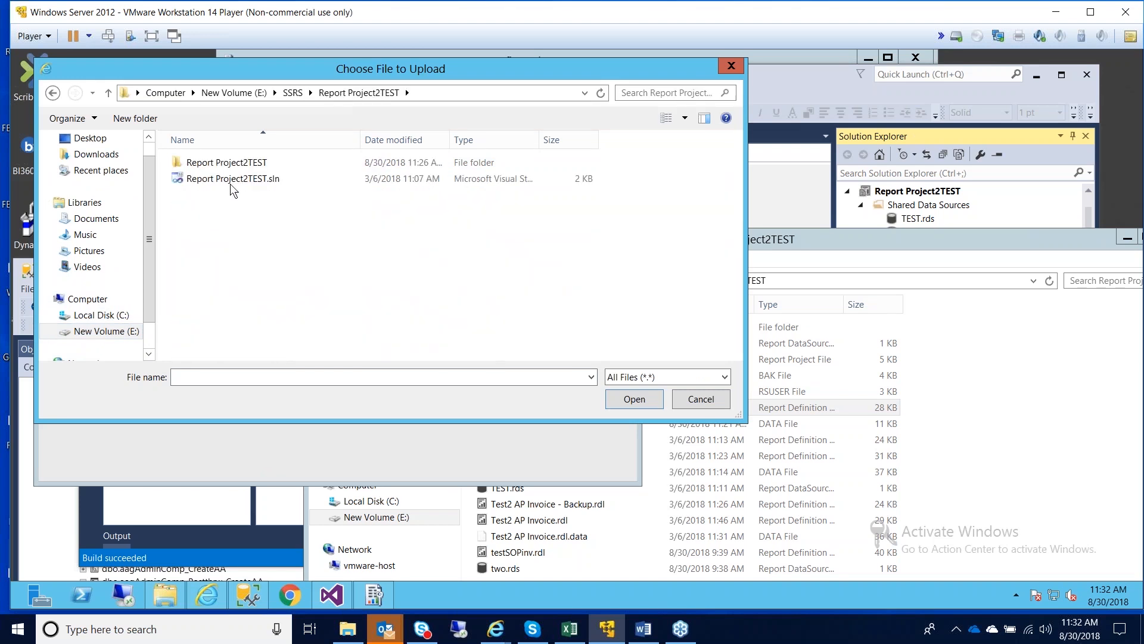
pyautogui.doubleClick(232, 163)
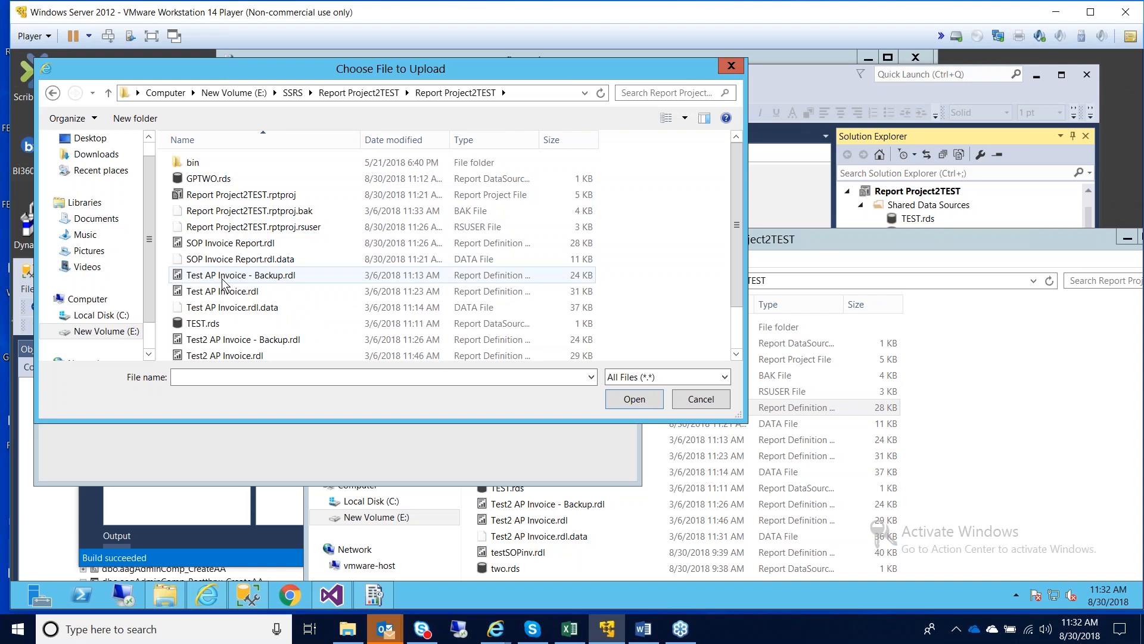
pyautogui.click(233, 245)
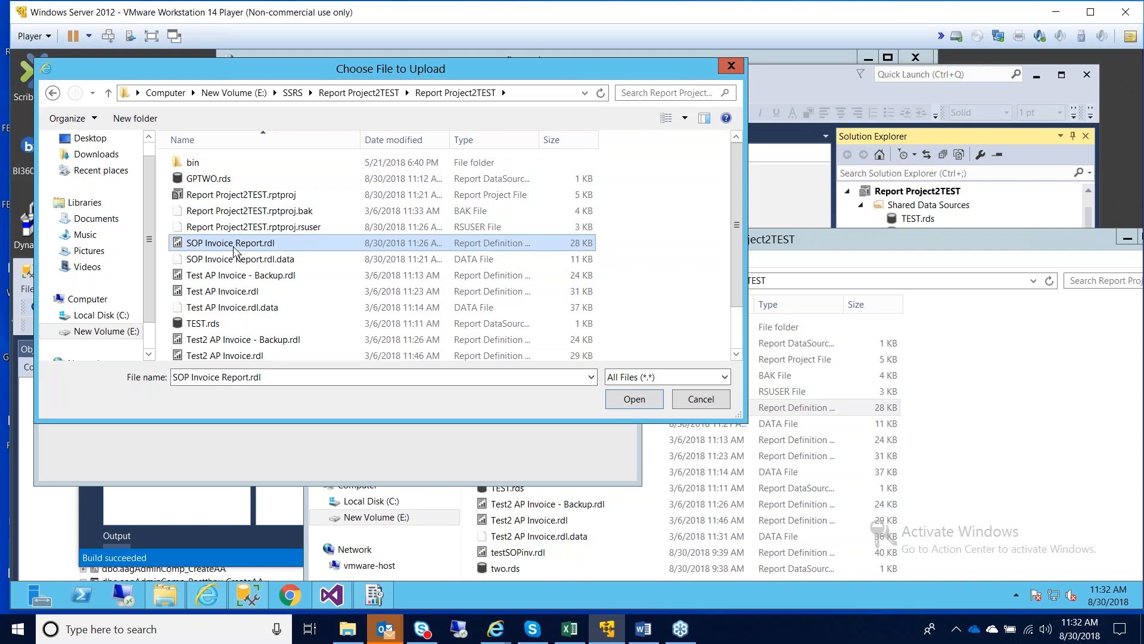
pyautogui.click(626, 399)
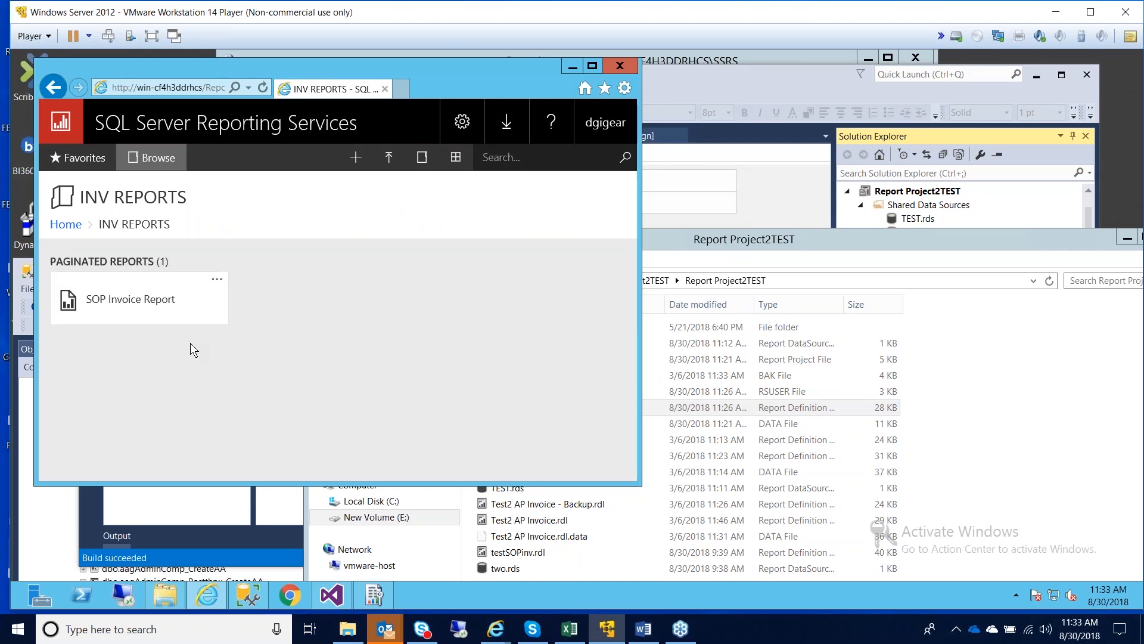
# Step: Run the uploaded SOP Invoice Report to test it, and return to the INV REPORTS folder
pyautogui.click(111, 306)
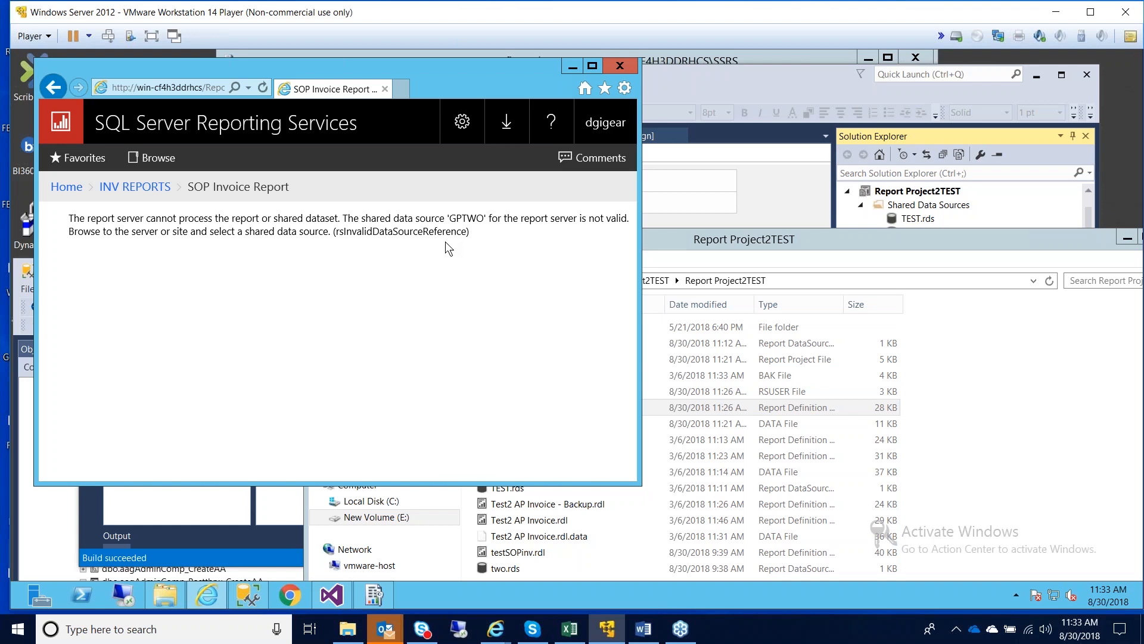
pyautogui.click(135, 189)
# Step: Connect the SOP Invoice Report to the shared data source /Data Sources/GPTWO, save the change, and run the report again
pyautogui.moveTo(216, 289)
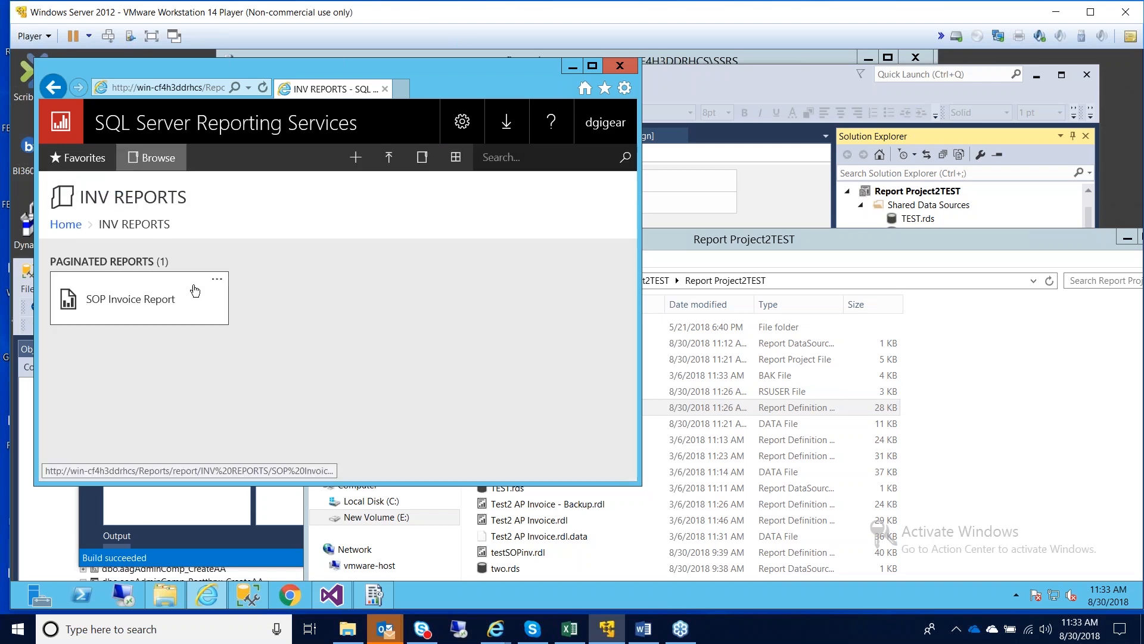
pyautogui.click(215, 282)
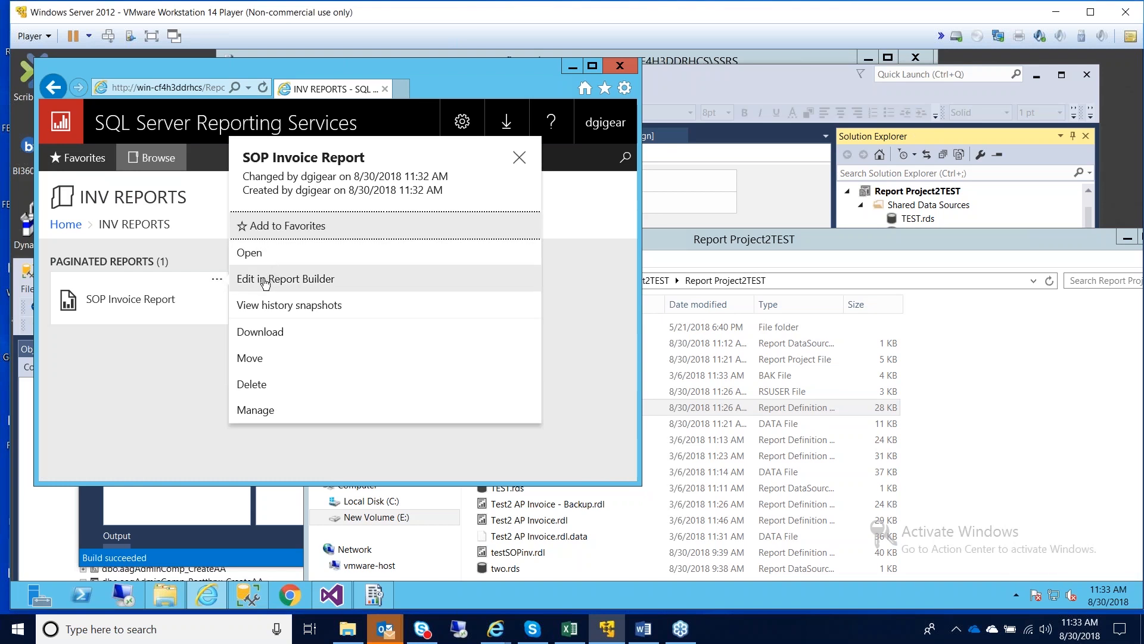
pyautogui.click(244, 411)
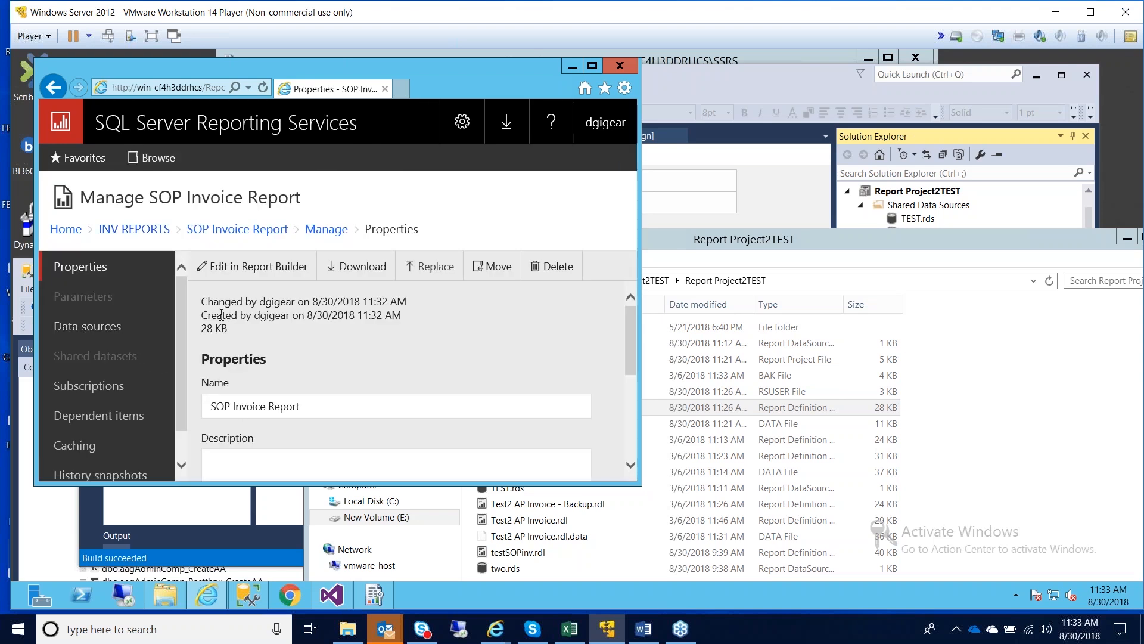
pyautogui.click(84, 327)
pyautogui.scroll(-1, 194, 335)
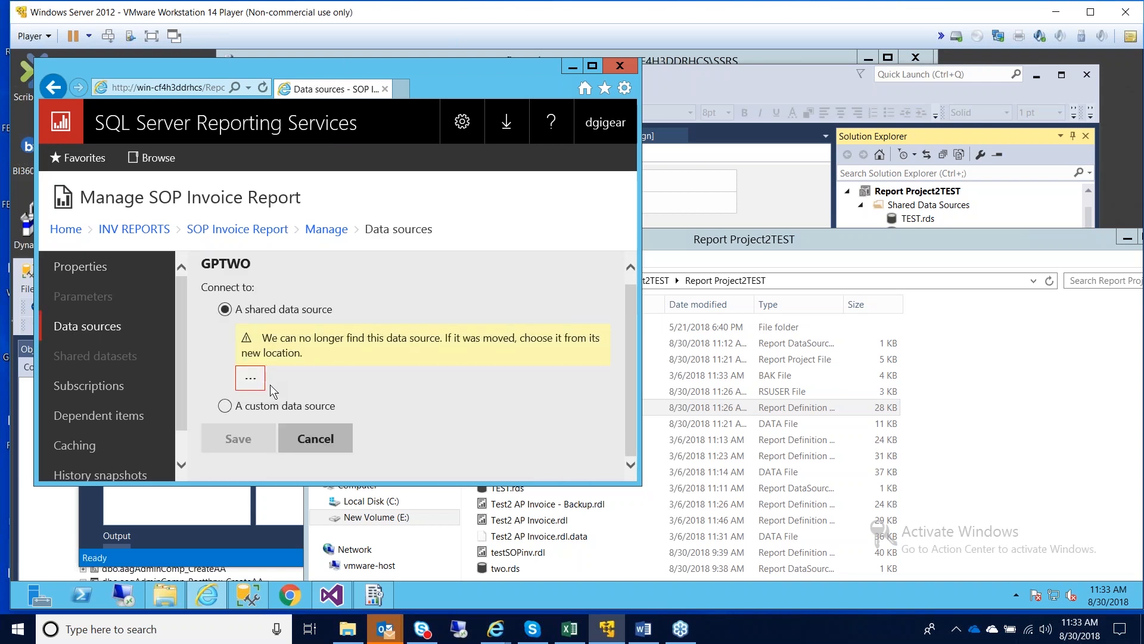
pyautogui.click(251, 384)
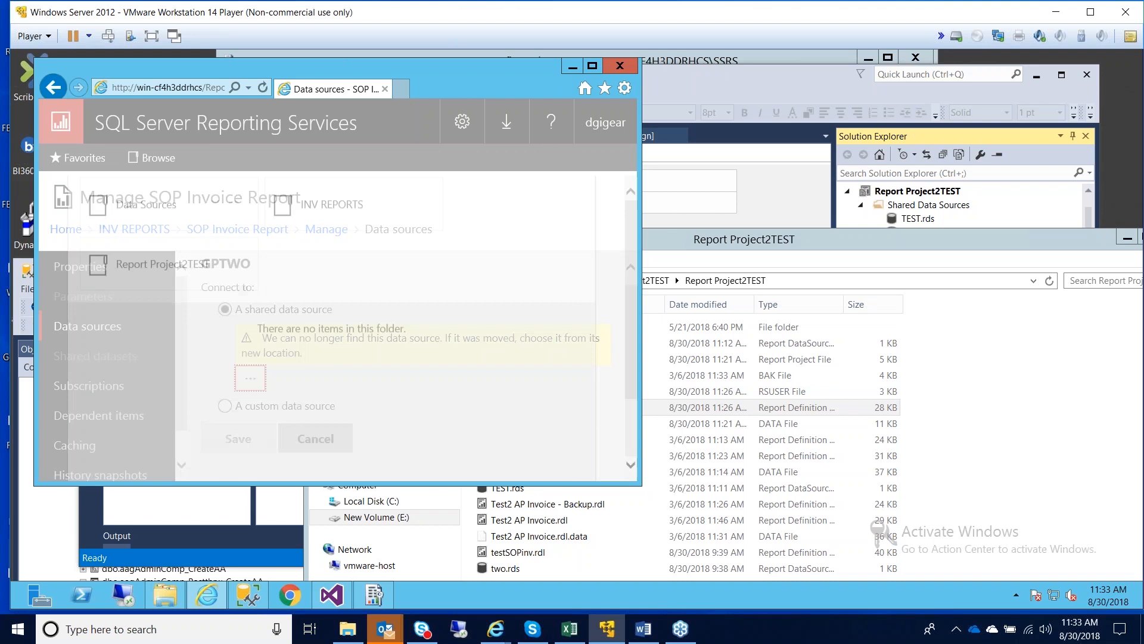
pyautogui.click(160, 292)
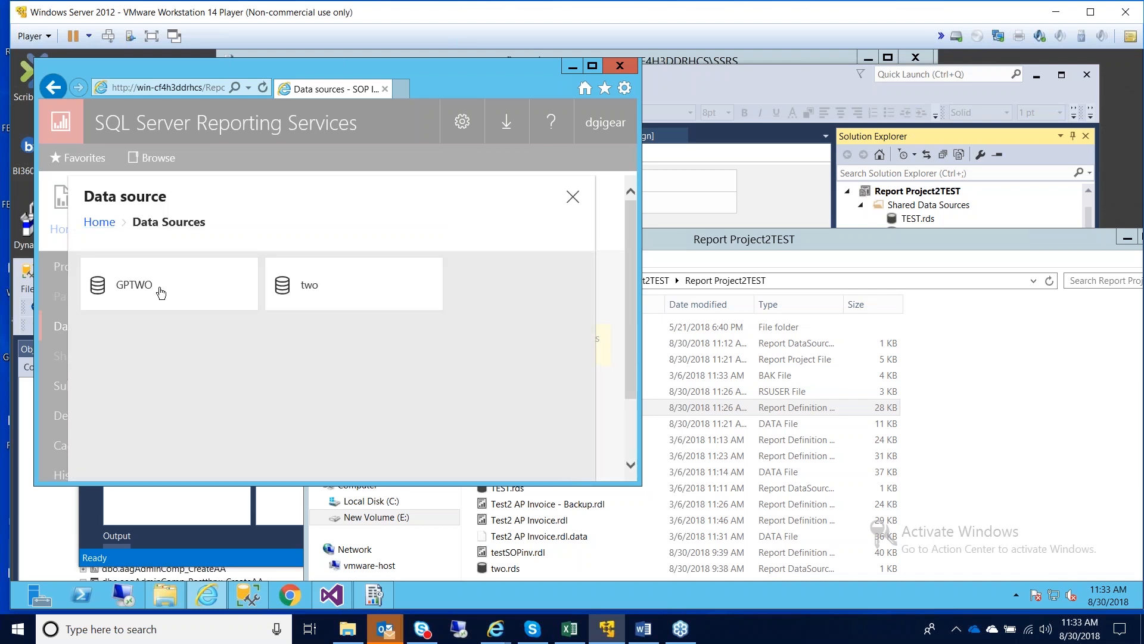
pyautogui.click(149, 292)
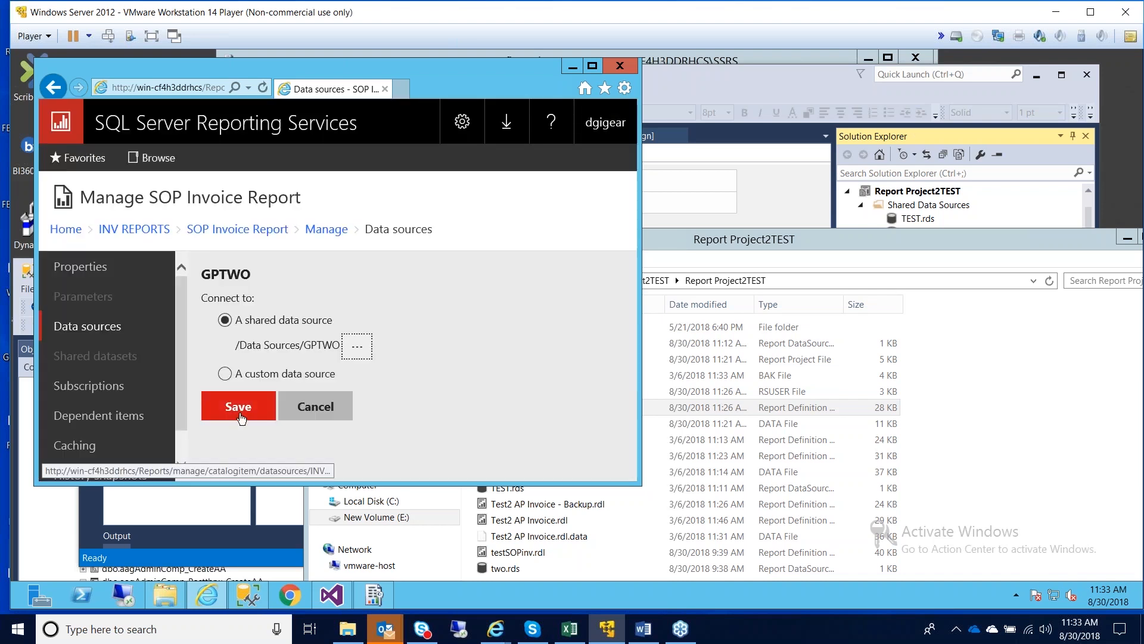
pyautogui.click(239, 411)
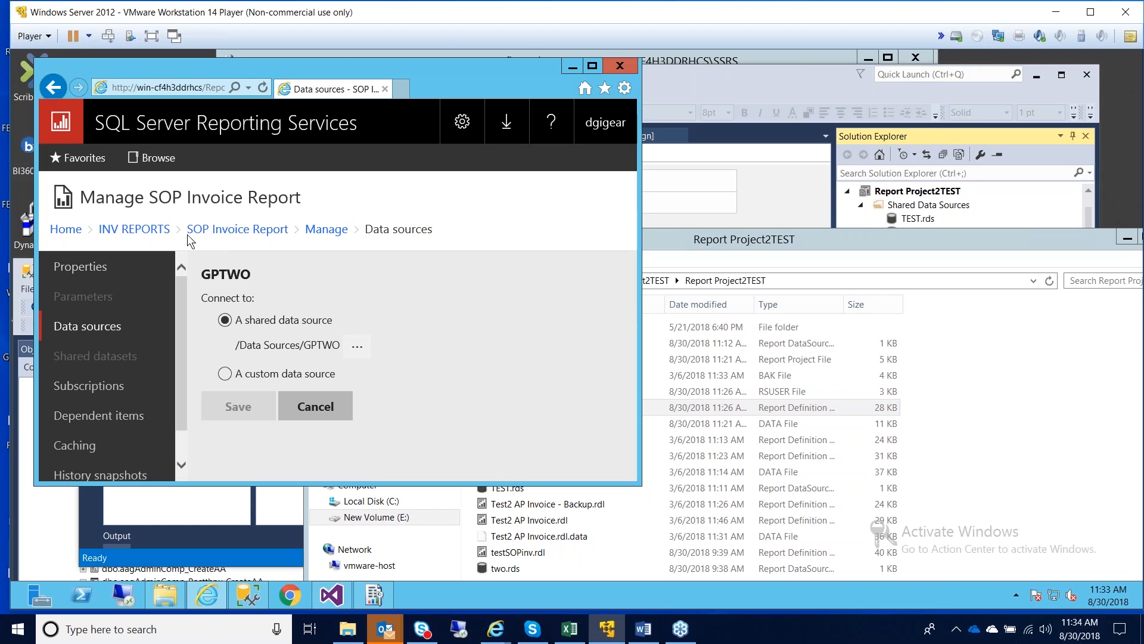
pyautogui.click(212, 239)
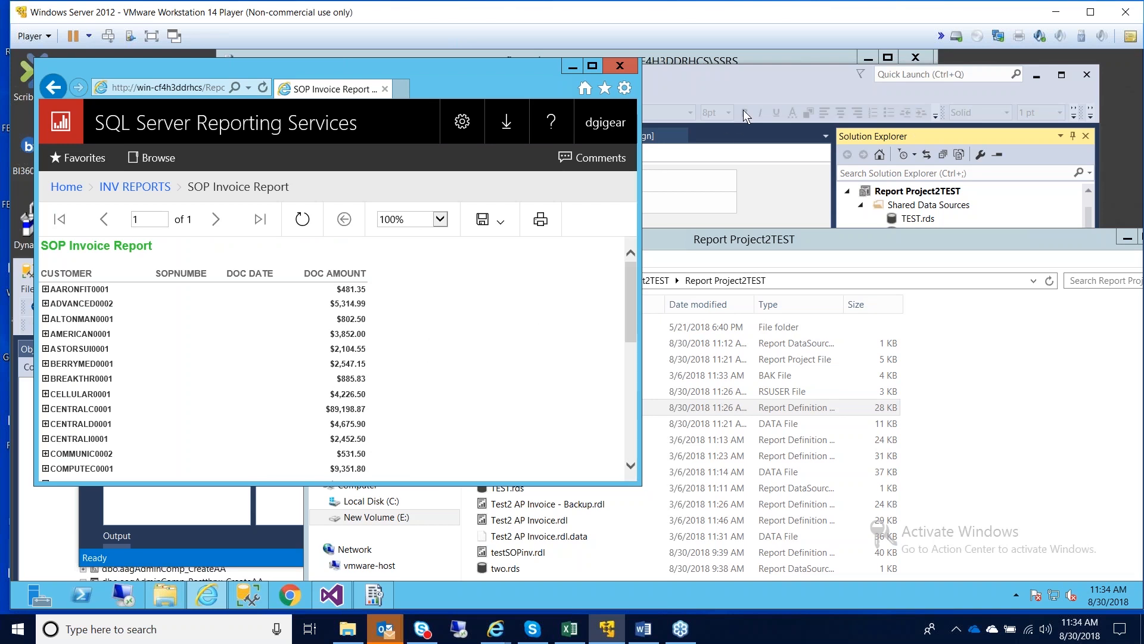
# Step: Switch to Visual Studio and start a new wizard report in the project's Reports folder, using the shared data source GPTWO
pyautogui.click(674, 84)
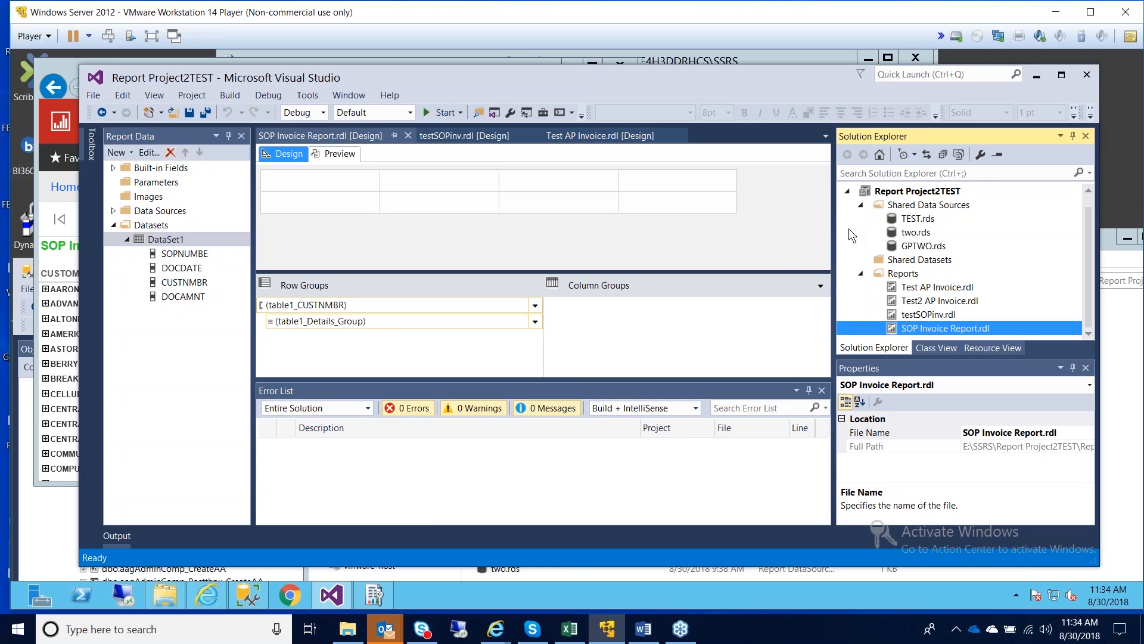
pyautogui.rightClick(907, 274)
pyautogui.click(965, 280)
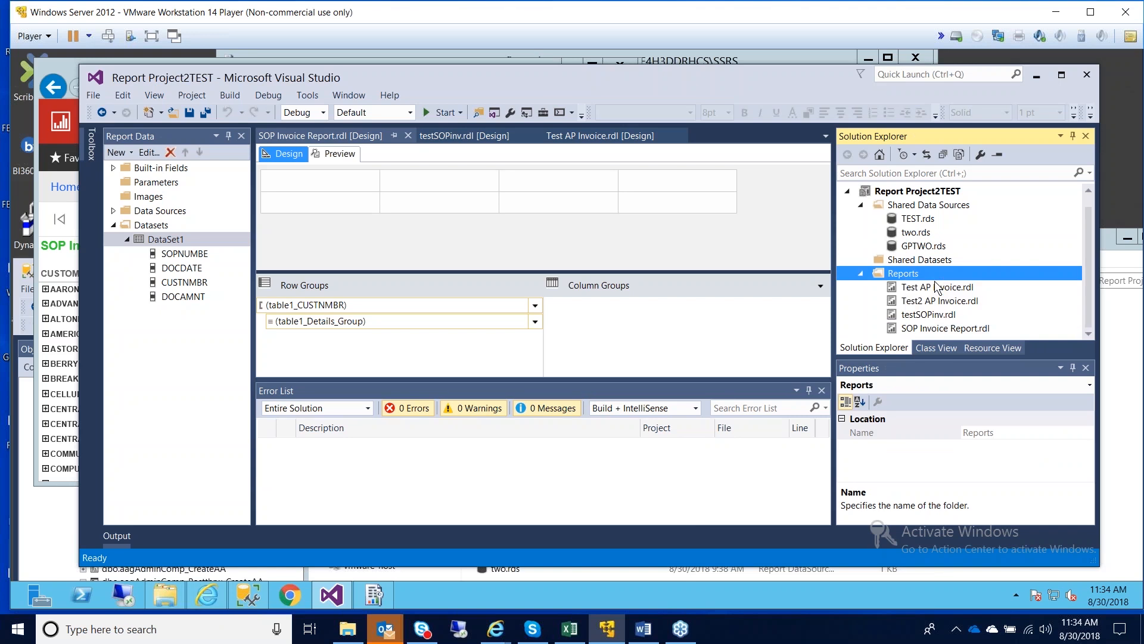
pyautogui.click(661, 522)
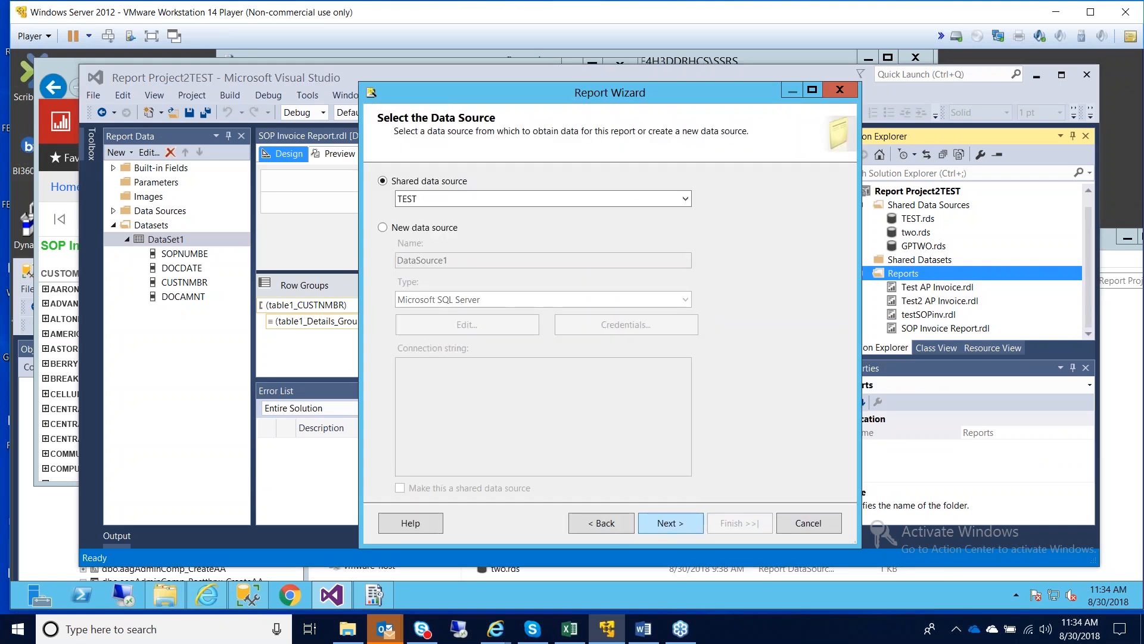
pyautogui.click(685, 201)
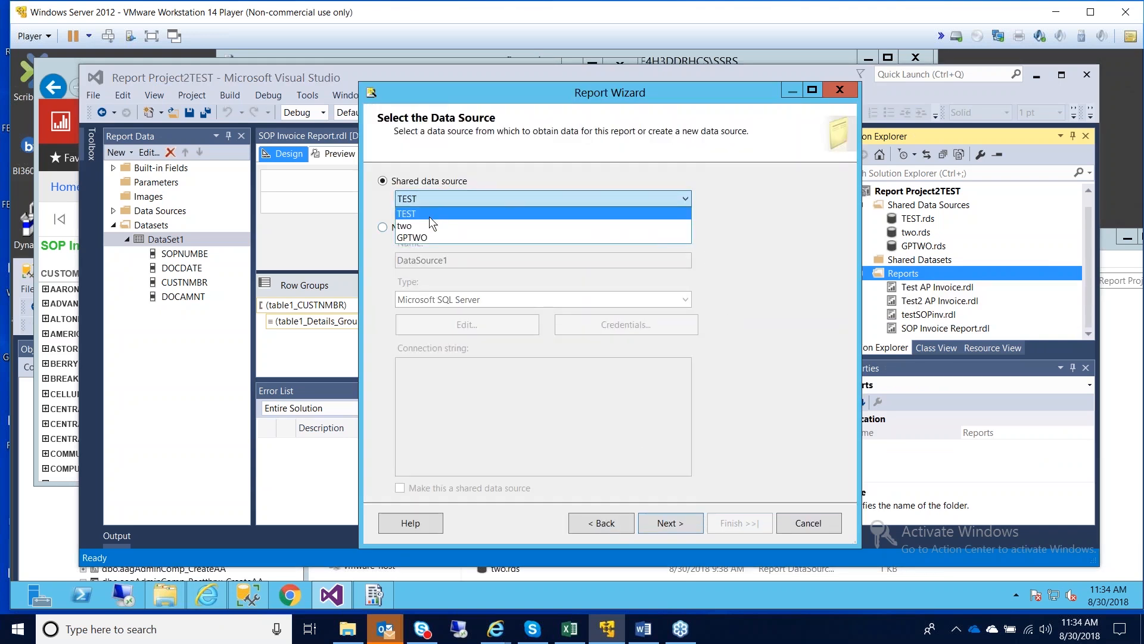
pyautogui.click(412, 238)
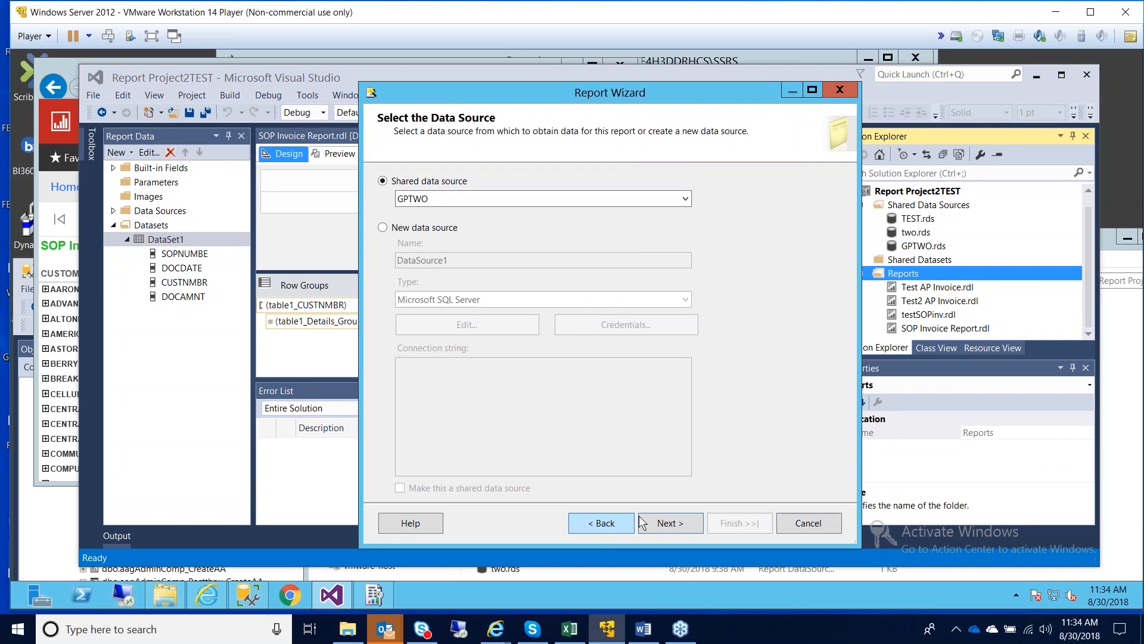
pyautogui.click(665, 525)
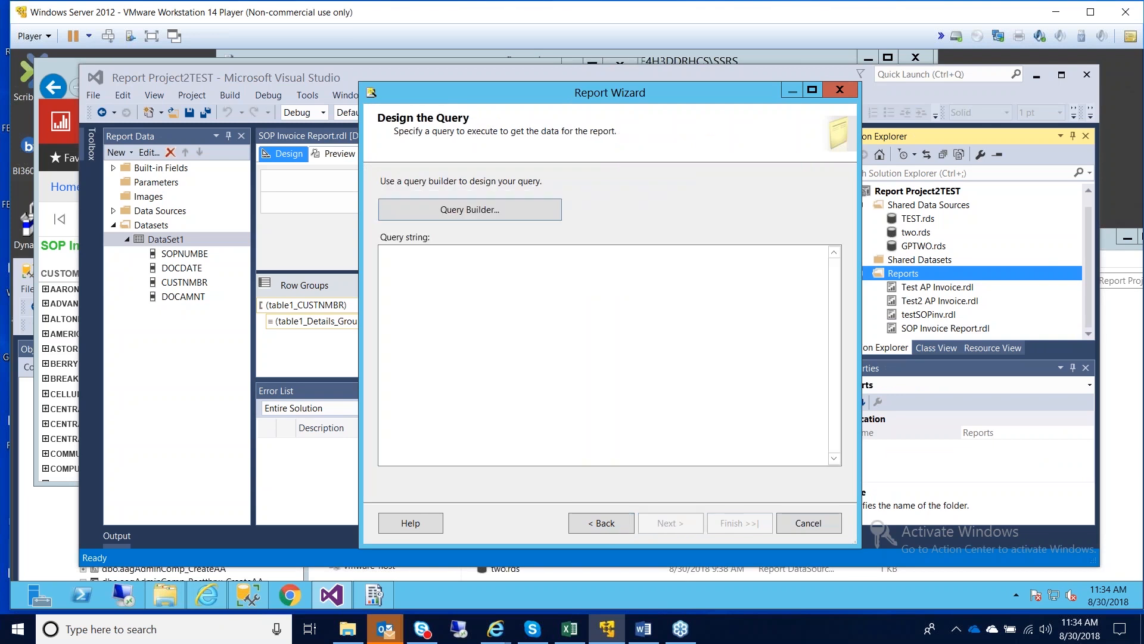
# Step: Copy the SOP10100 select query with its SOPTYPE = 3 filter from SQL Server Management Studio into the Report Wizard's query string
pyautogui.click(529, 344)
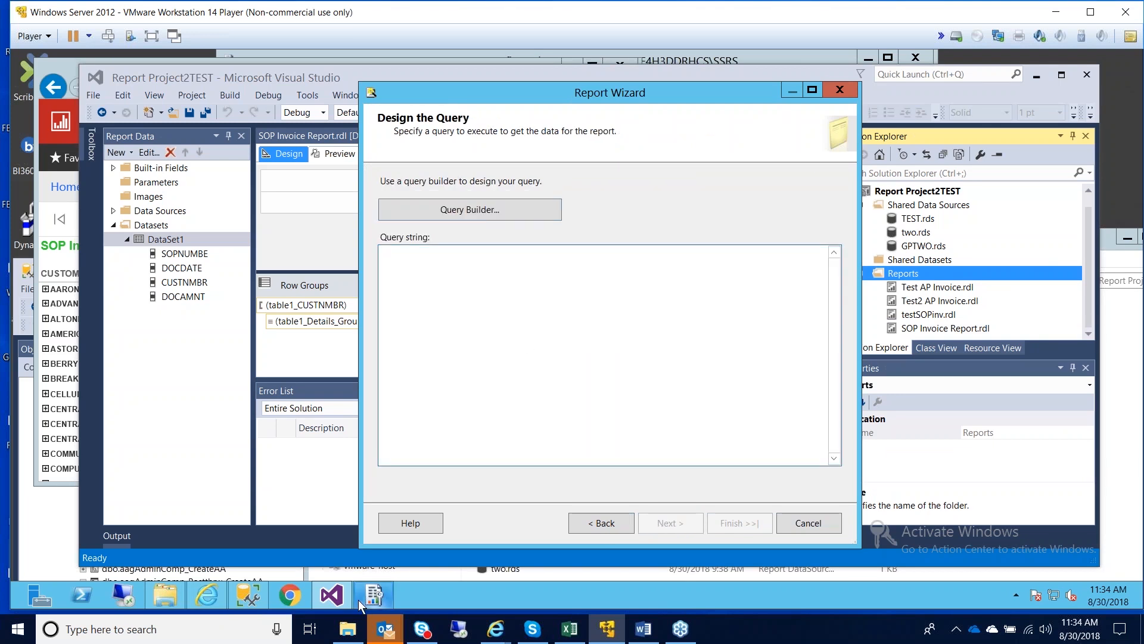
pyautogui.click(245, 603)
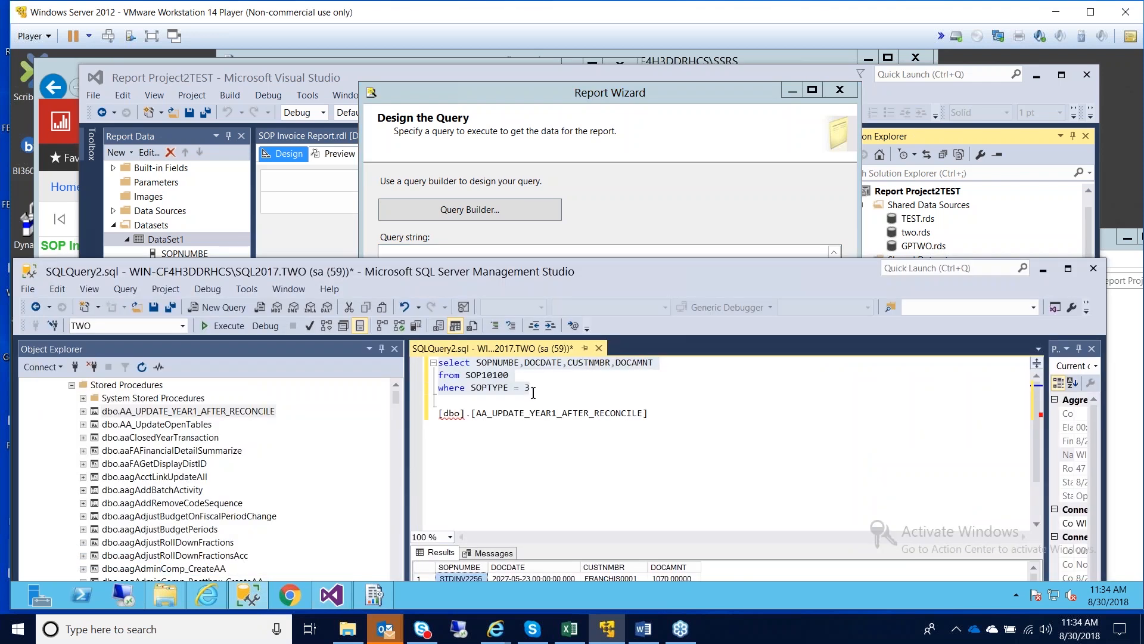
pyautogui.moveTo(534, 392); pyautogui.dragTo(423, 366)
pyautogui.hotkey('ctrl', 'c')
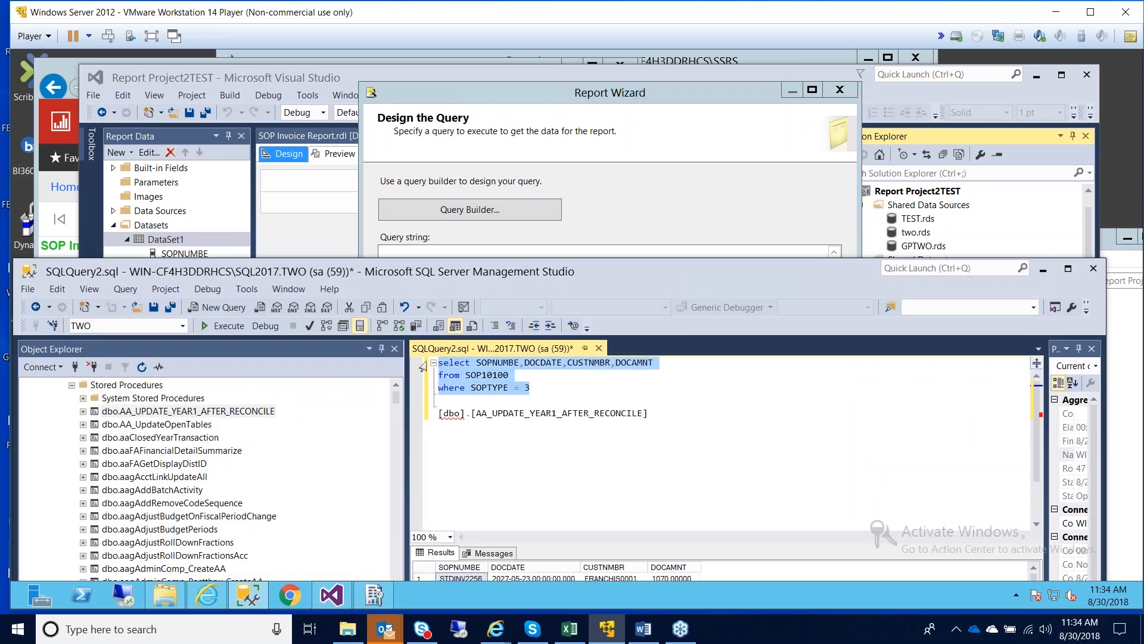
pyautogui.click(622, 200)
pyautogui.click(430, 292)
pyautogui.hotkey('ctrl', 'v')
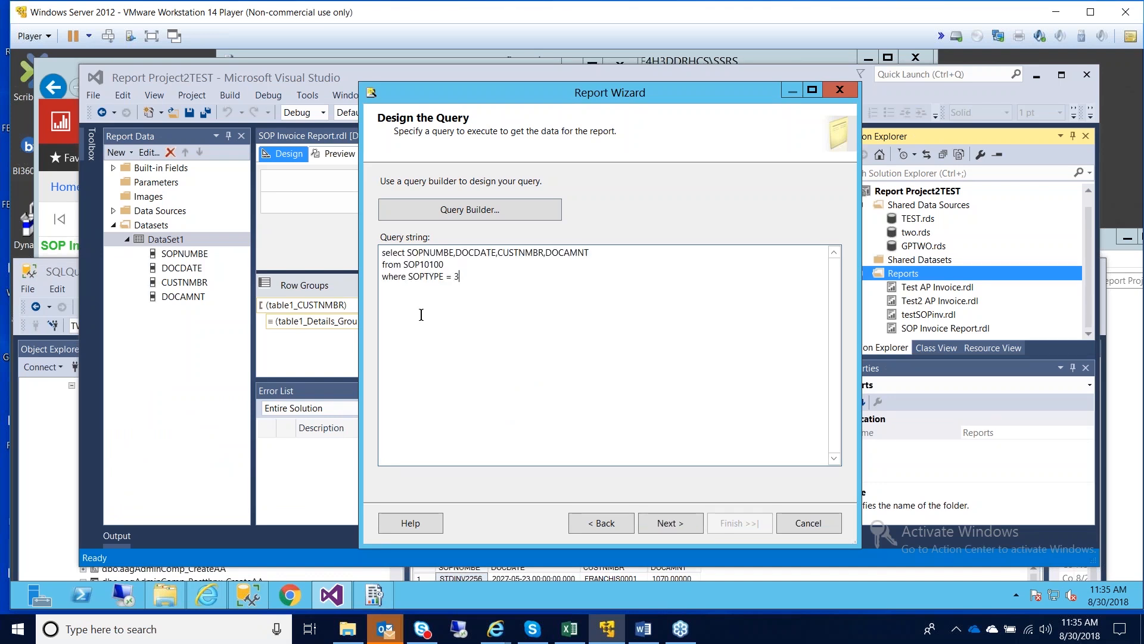
pyautogui.press('BackSpace')
pyautogui.write('@SOPTYPE')
pyautogui.click(657, 523)
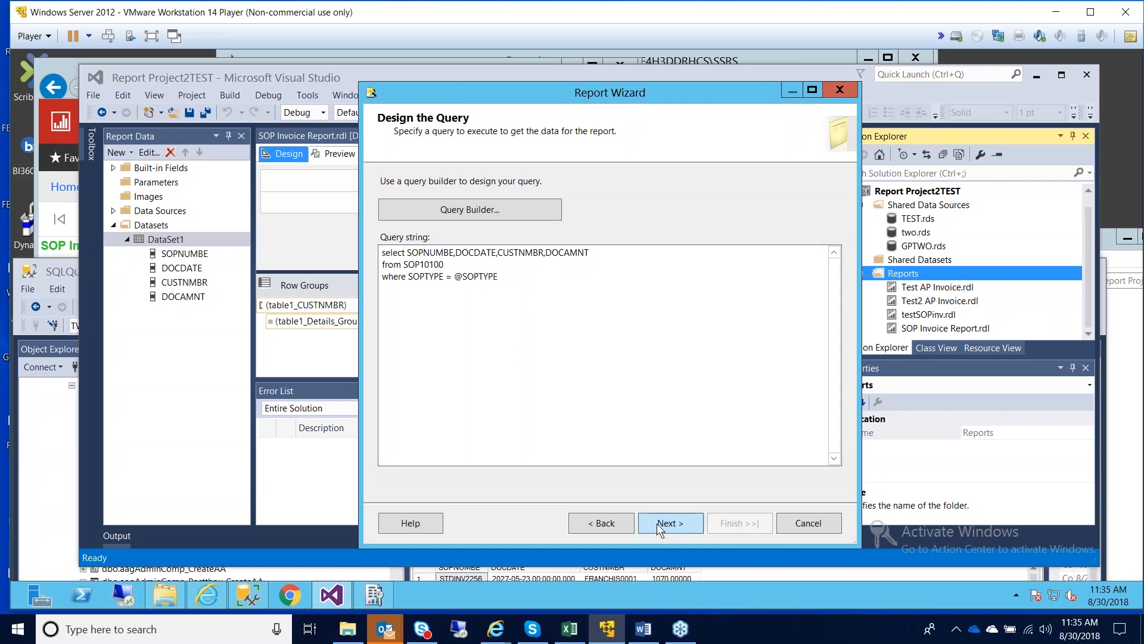
# Step: Design the report table with CUSTNMBR as the group and SOPNUMBE, DOCDATE and DOCAMNT as detail fields
pyautogui.click(655, 523)
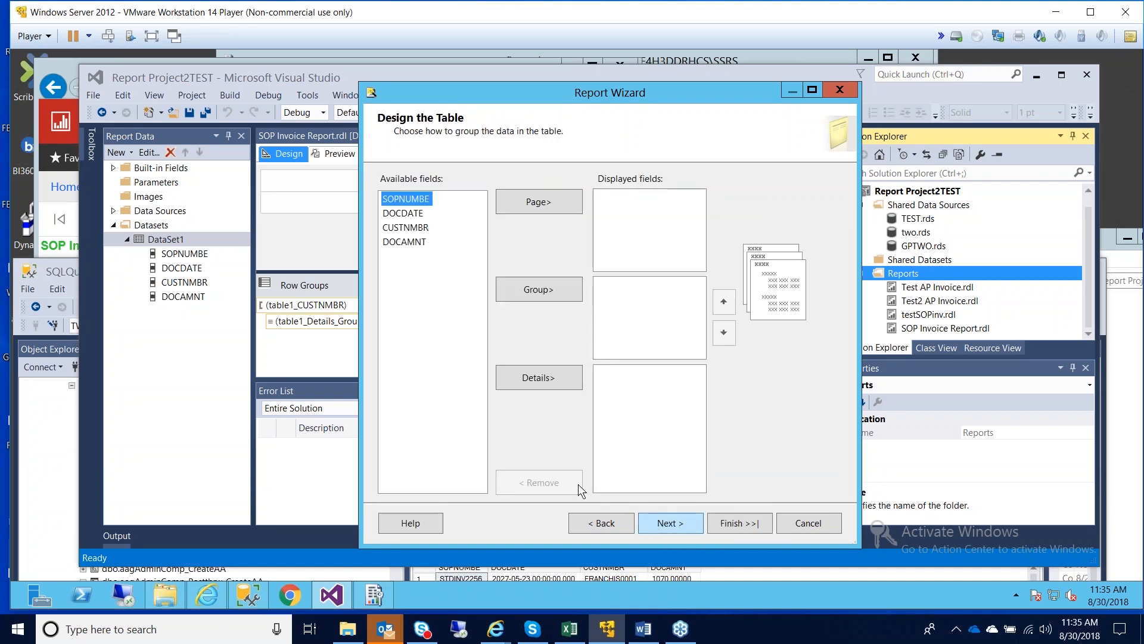
pyautogui.click(403, 227)
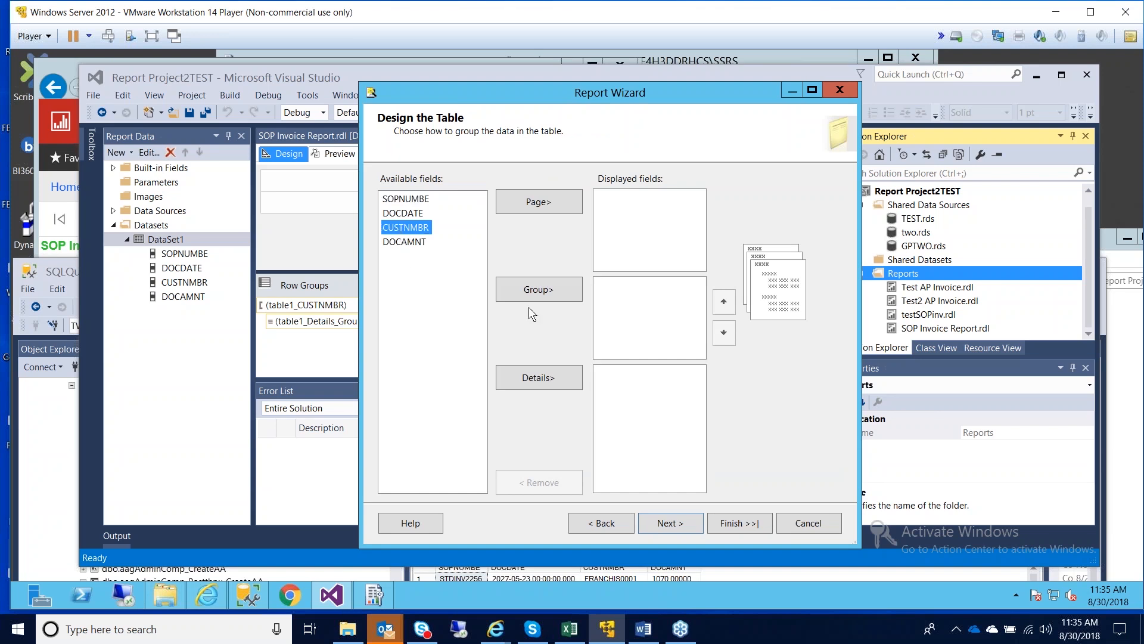
pyautogui.click(548, 291)
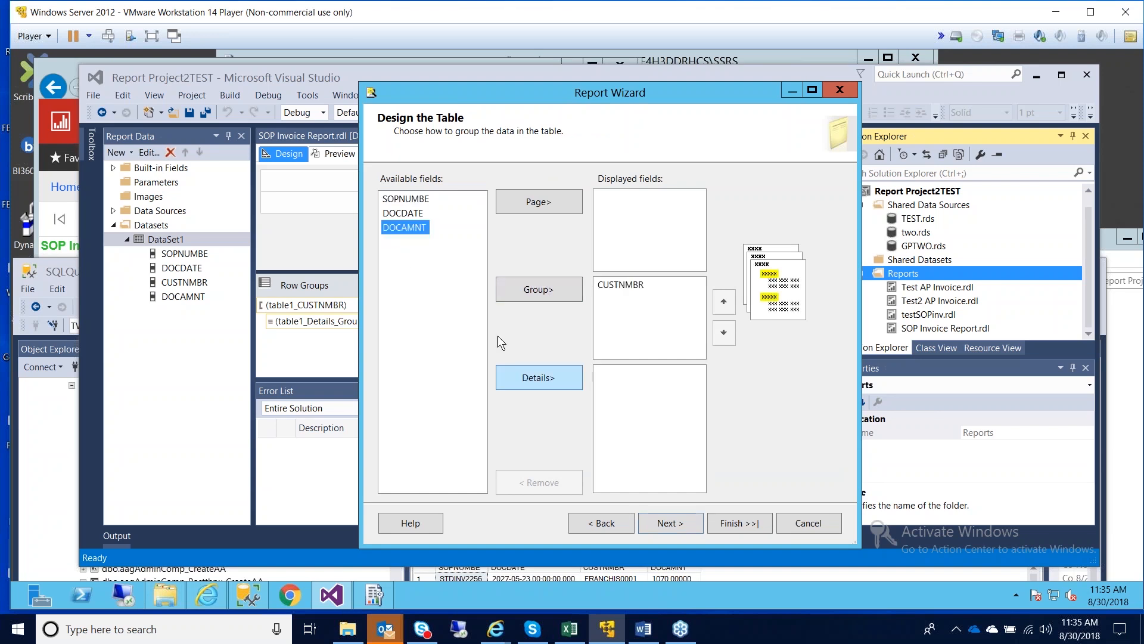
pyautogui.click(408, 199)
pyautogui.click(527, 375)
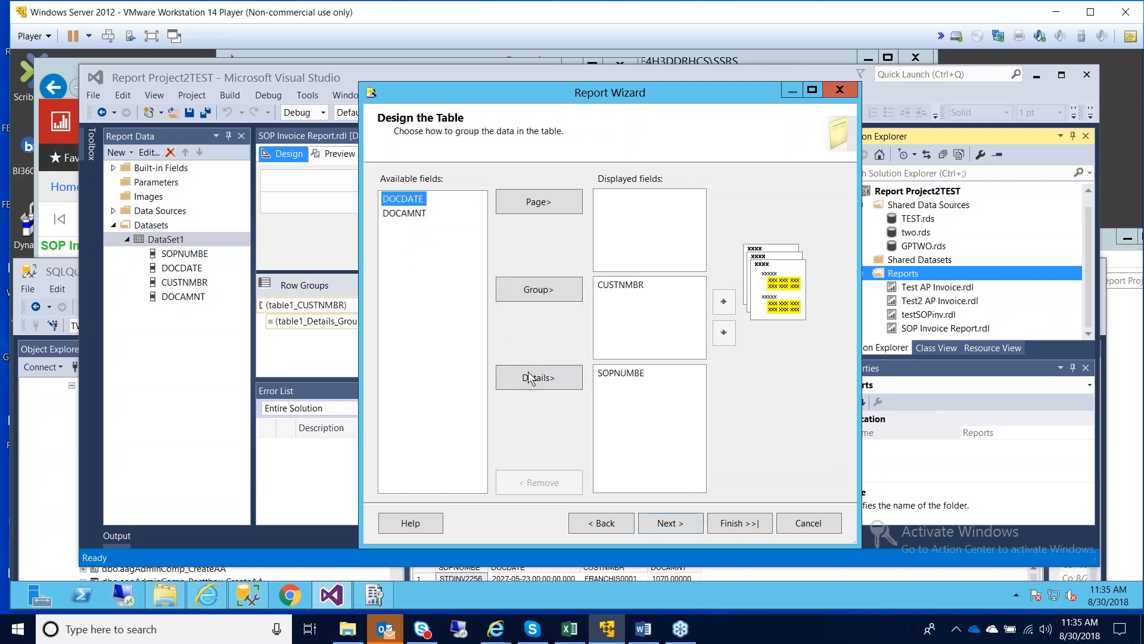
pyautogui.click(528, 378)
pyautogui.click(530, 377)
pyautogui.click(658, 524)
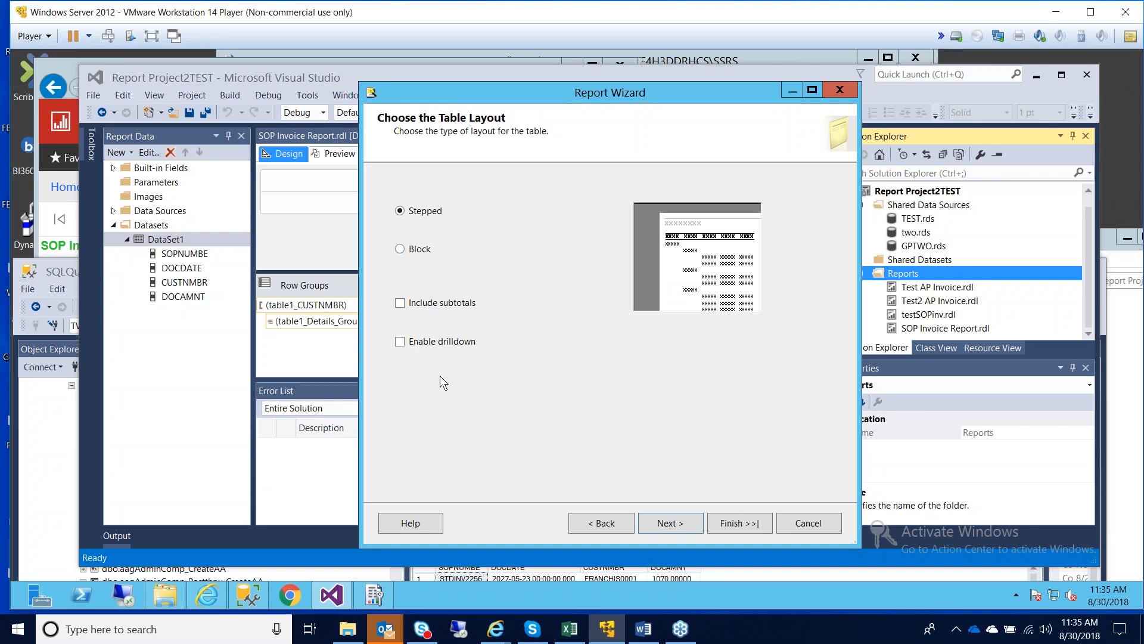
# Step: Keep the stepped layout, finish the wizard with the report name SOP REPORT, and close the Error List
pyautogui.click(670, 524)
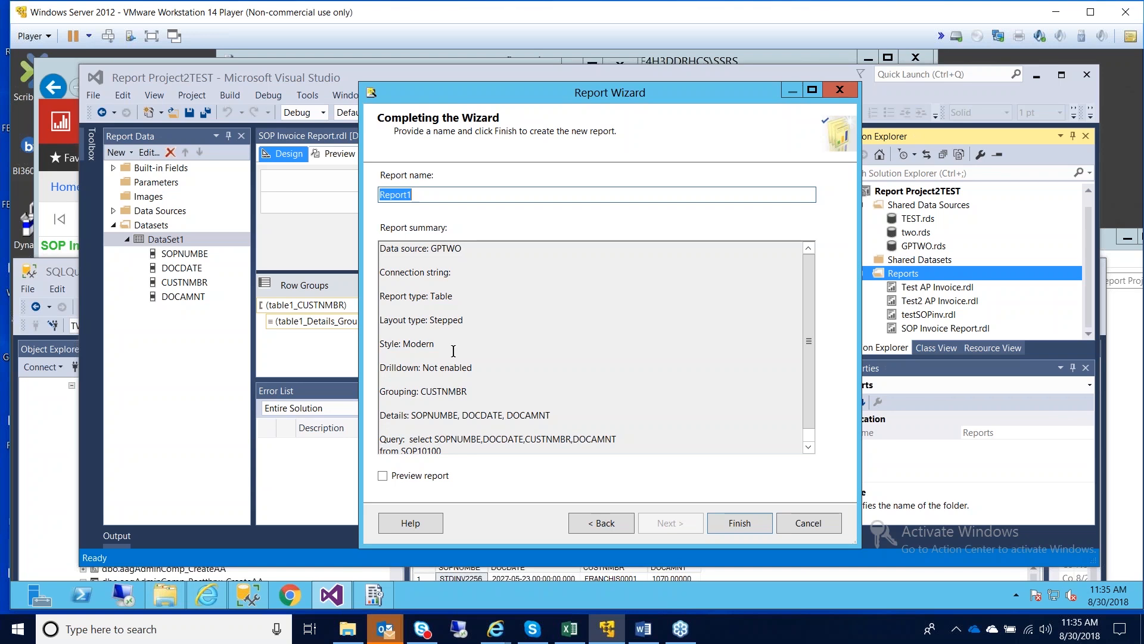
pyautogui.write('SOP')
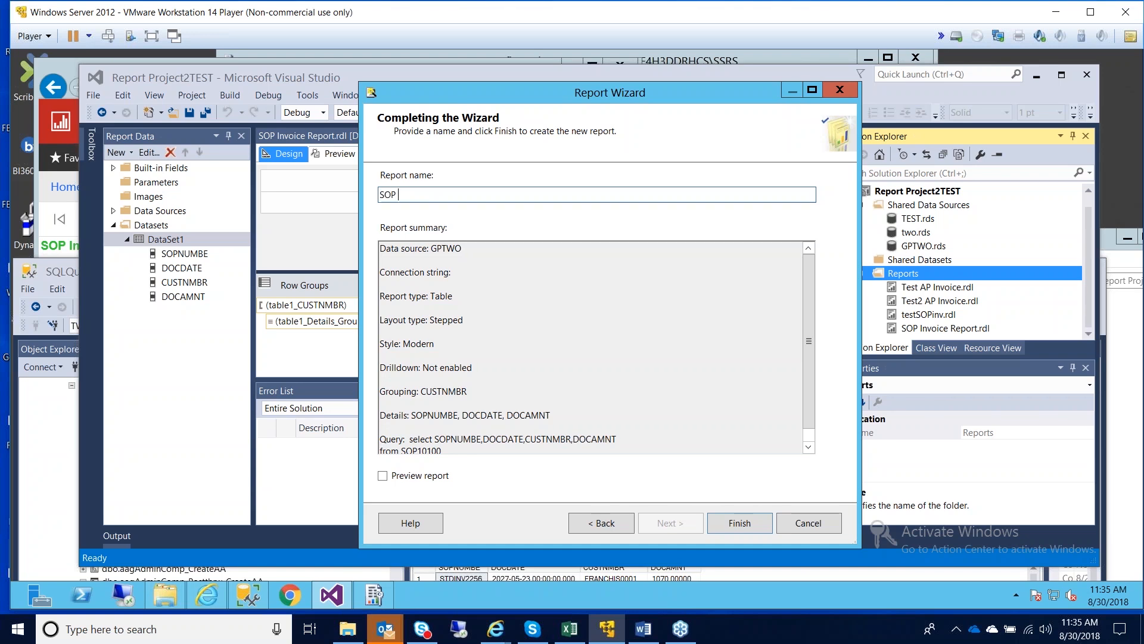
pyautogui.write(' REPORT')
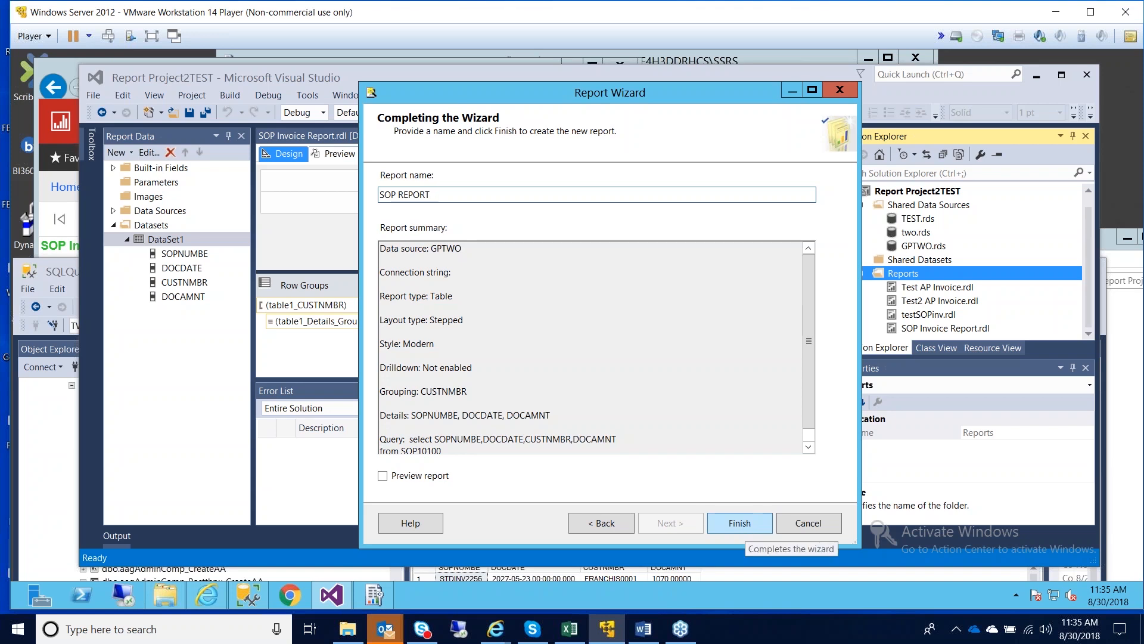
pyautogui.click(739, 527)
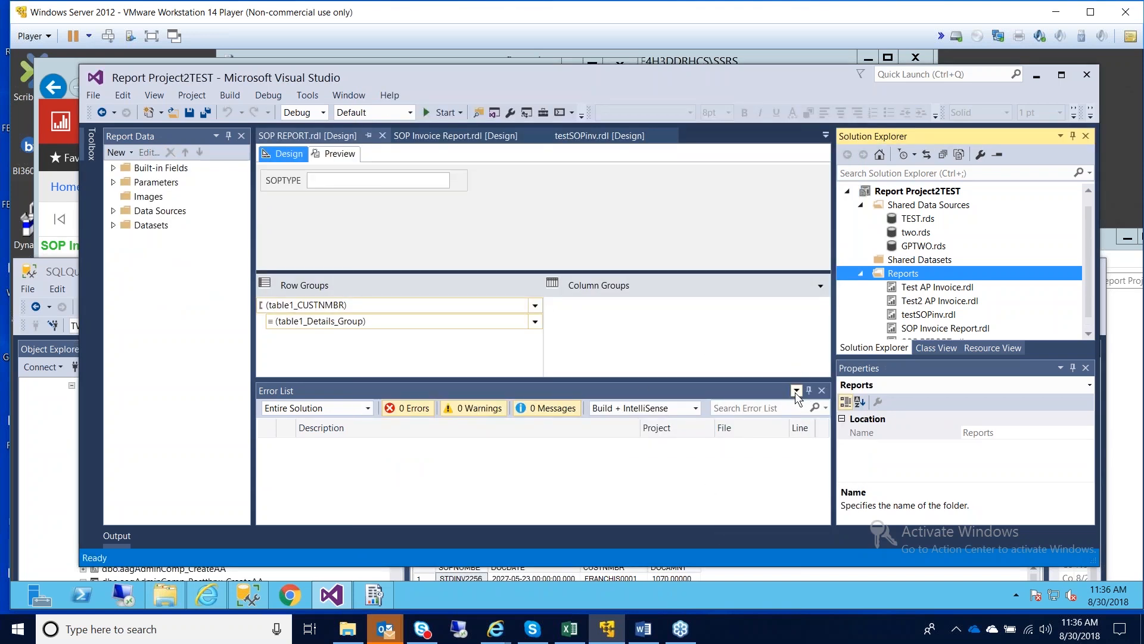
pyautogui.click(821, 391)
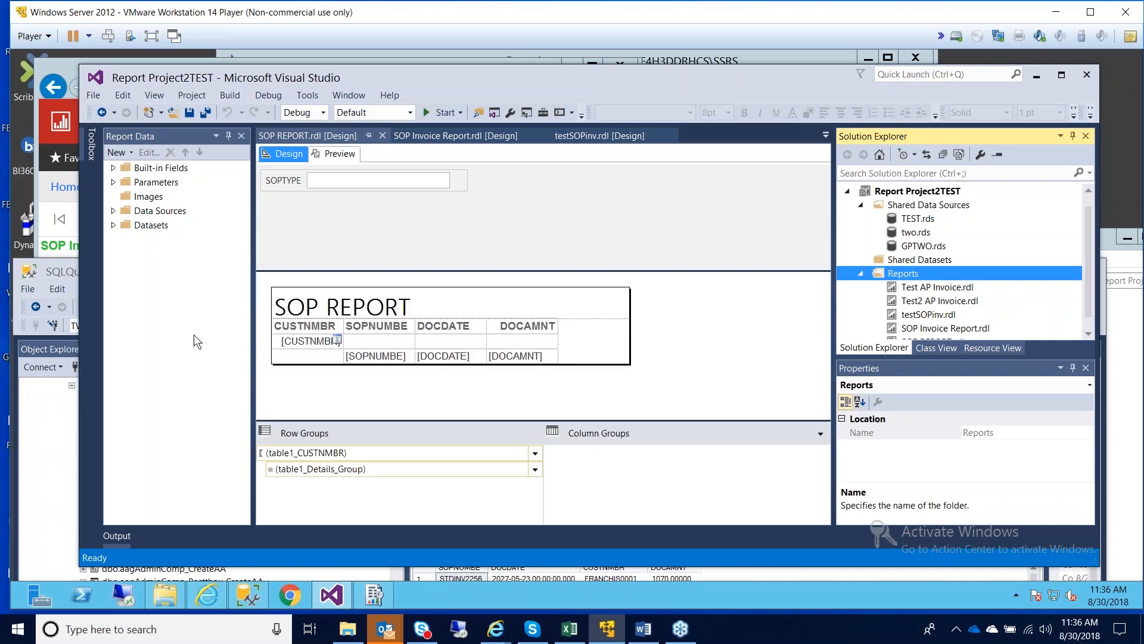
pyautogui.click(113, 225)
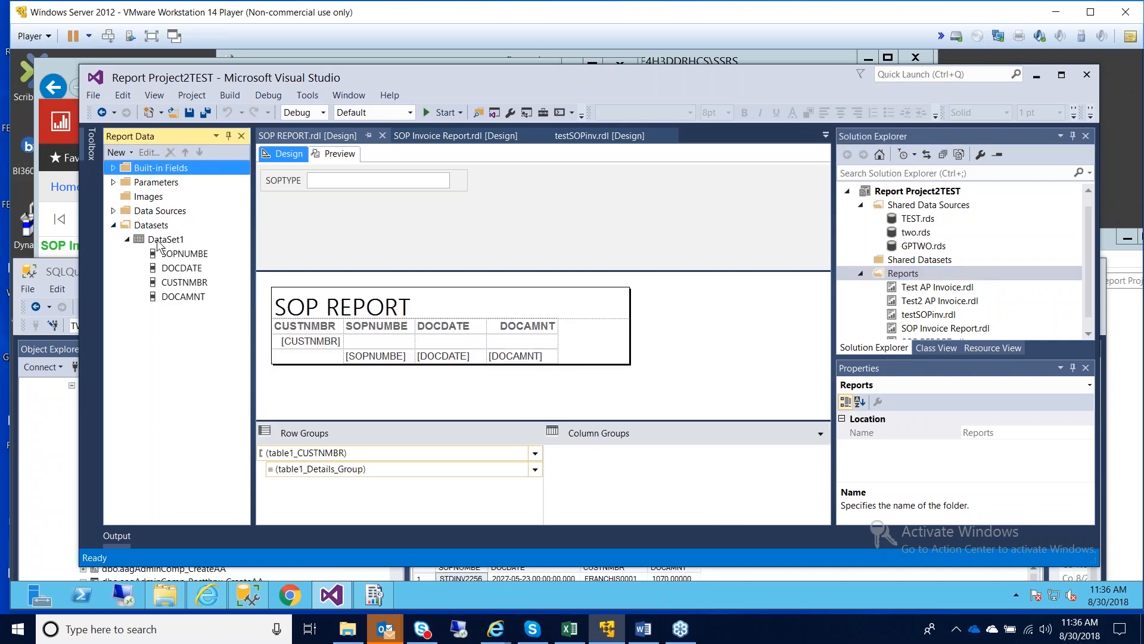
pyautogui.rightClick(161, 239)
pyautogui.click(189, 282)
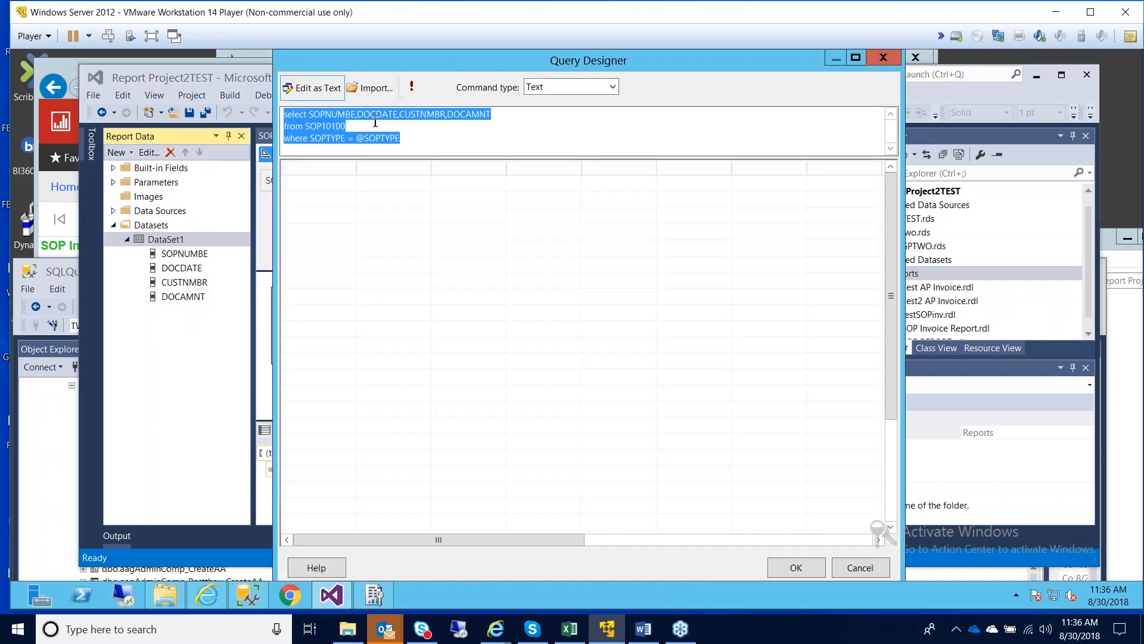
pyautogui.click(413, 90)
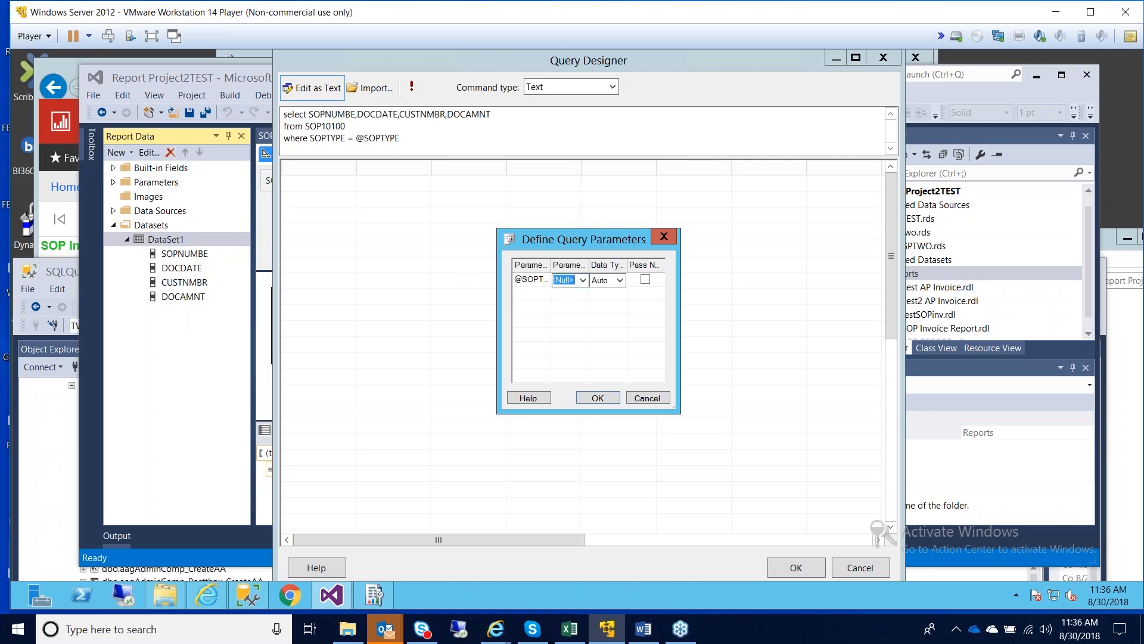
pyautogui.write('2')
pyautogui.click(595, 400)
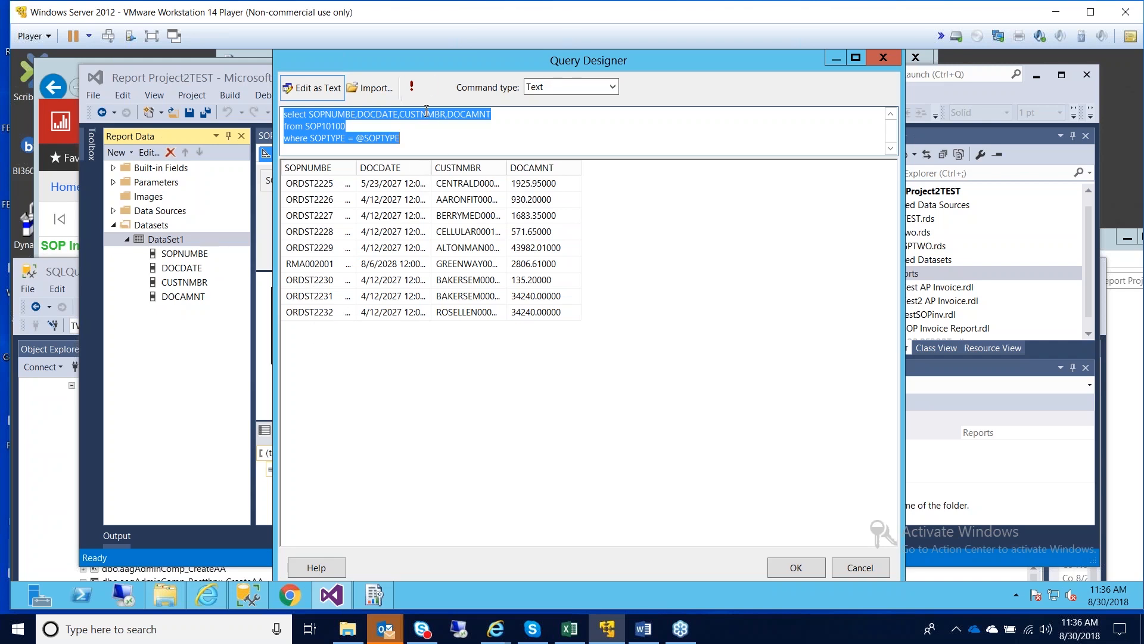
pyautogui.click(411, 87)
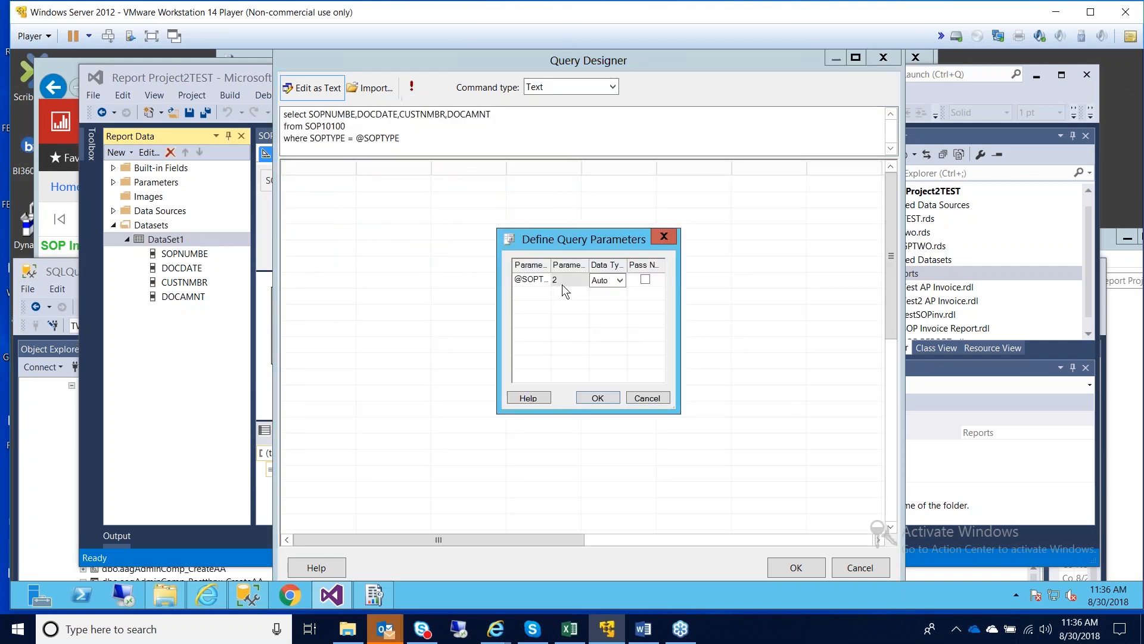
pyautogui.write('3')
pyautogui.click(597, 398)
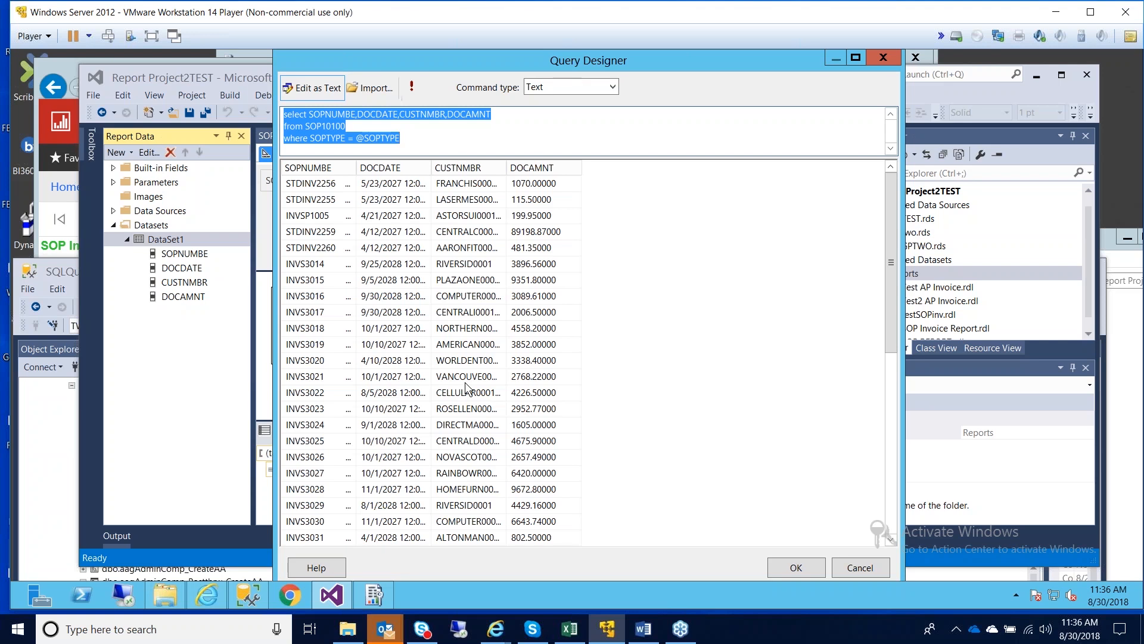
pyautogui.click(795, 567)
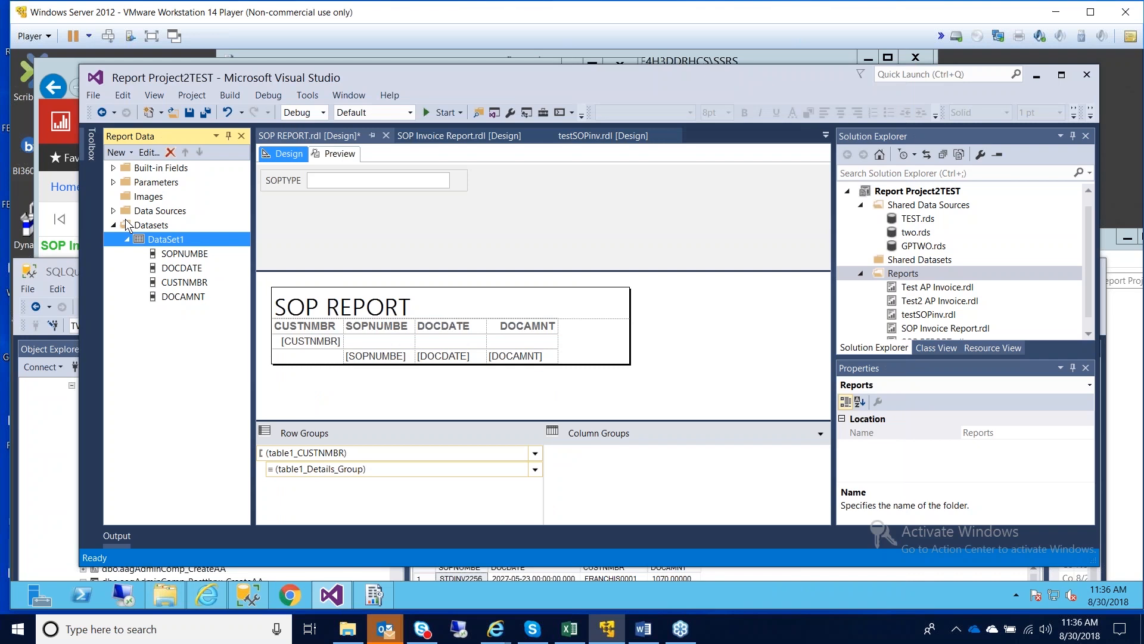
# Step: Expand the report's parameters, then preview SOP REPORT with SOPTYPE set to 2
pyautogui.click(112, 183)
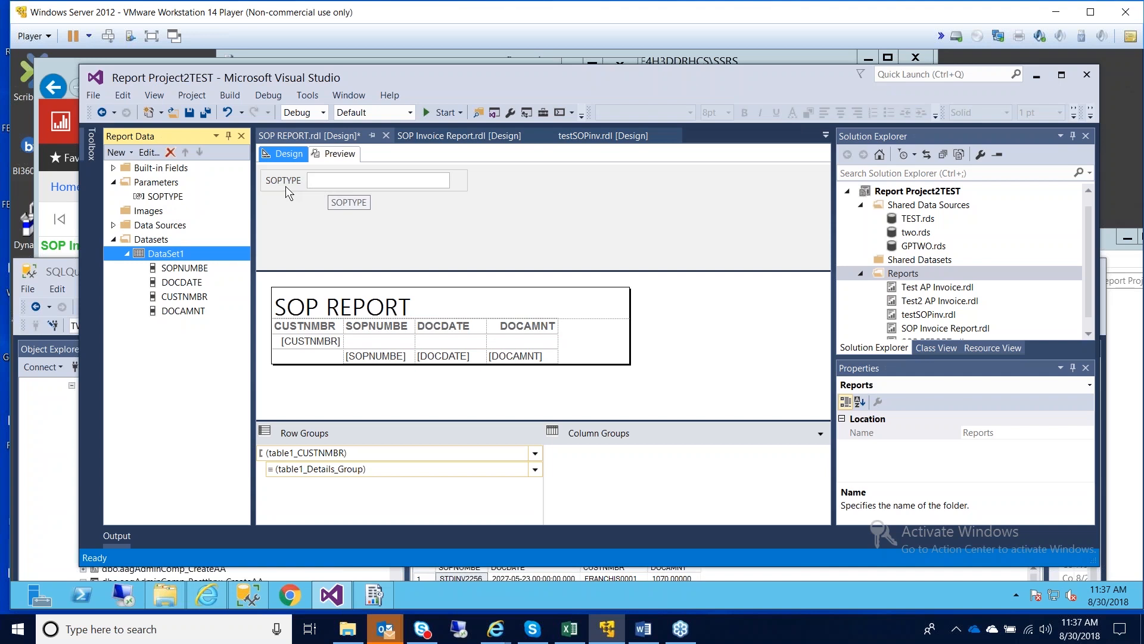
pyautogui.click(330, 157)
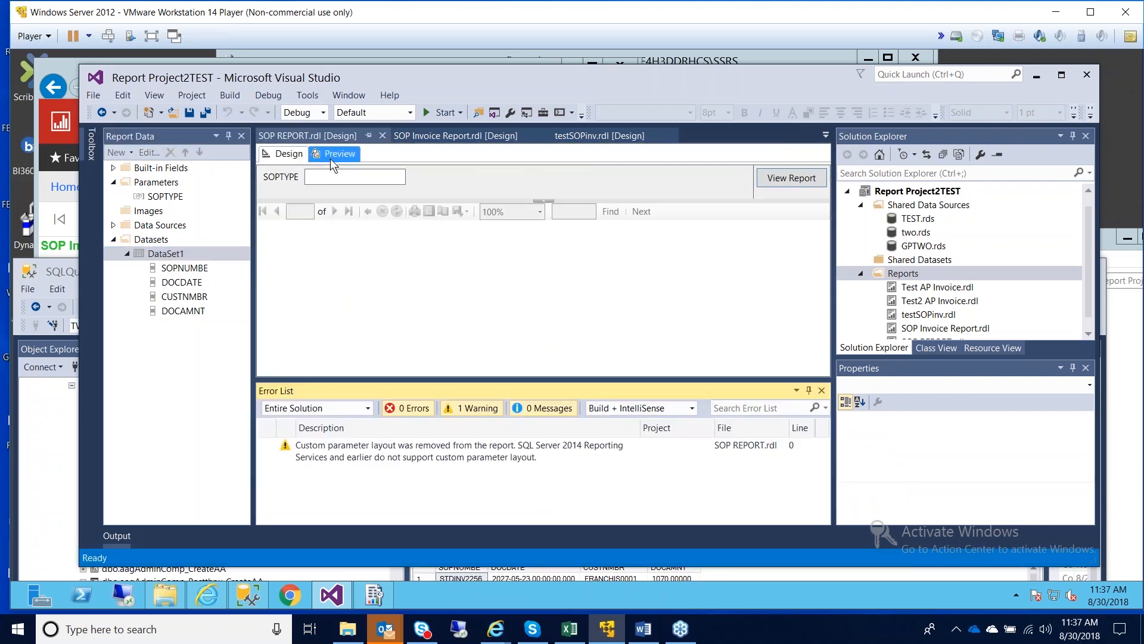
pyautogui.click(328, 177)
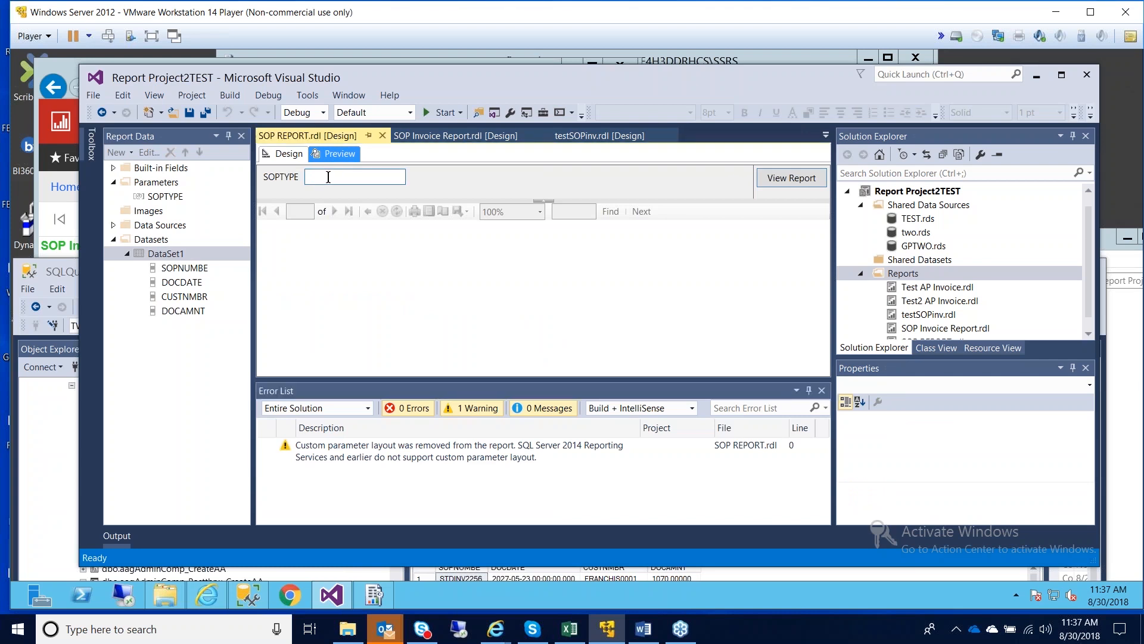
pyautogui.write('2')
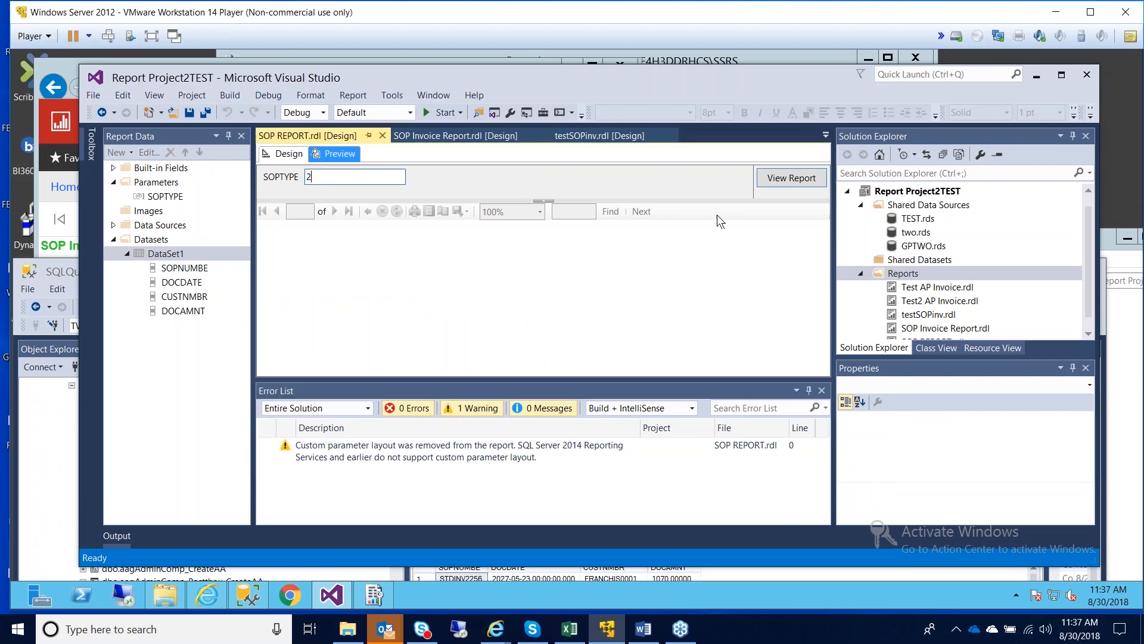
pyautogui.click(782, 179)
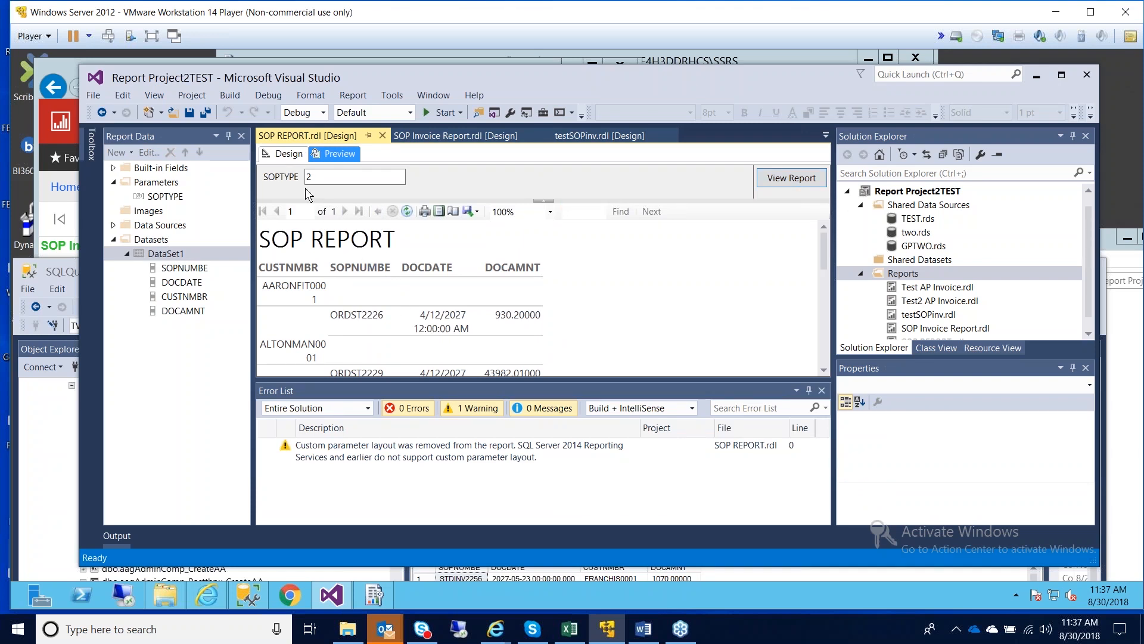
# Step: Return to the report design and change the SOPTYPE parameter's prompt to Doc Type
pyautogui.click(284, 154)
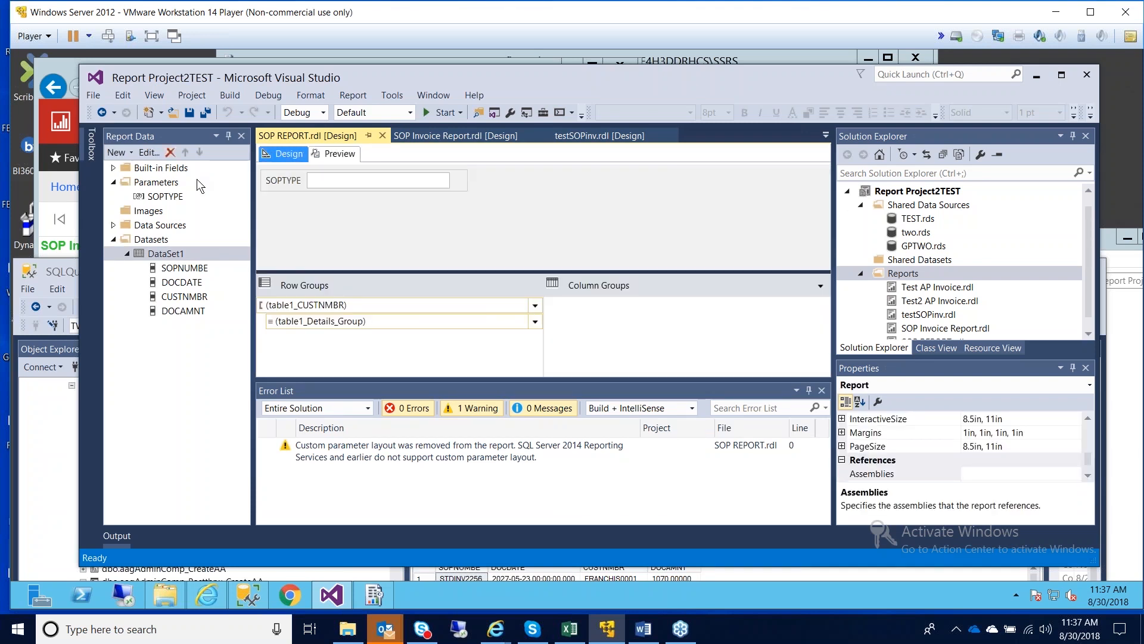
pyautogui.click(163, 200)
pyautogui.rightClick(162, 201)
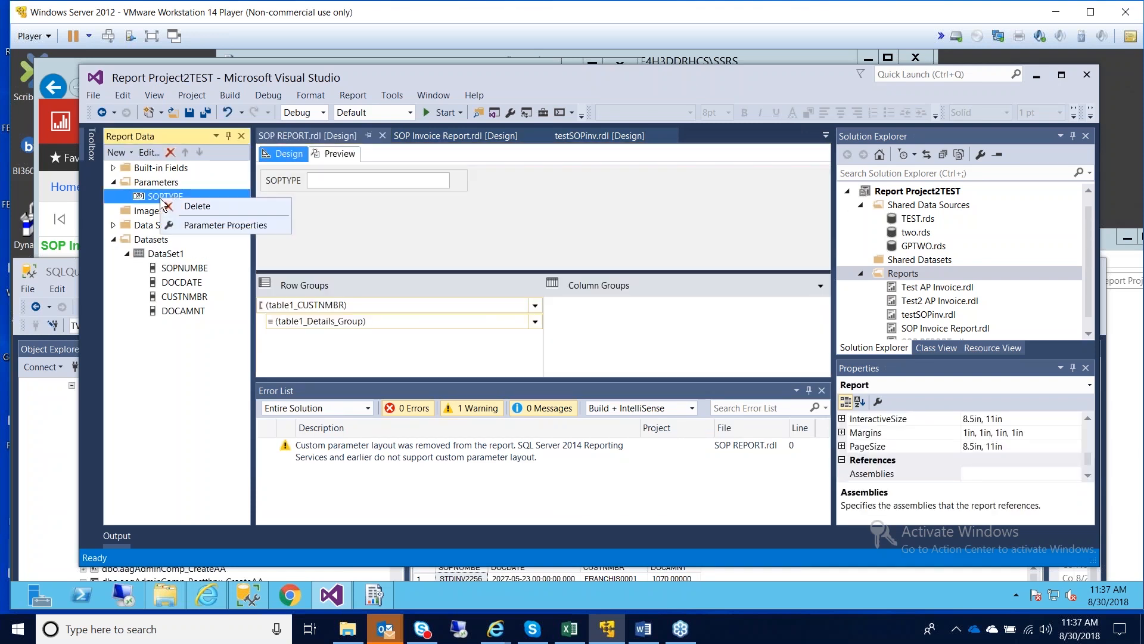
pyautogui.click(186, 227)
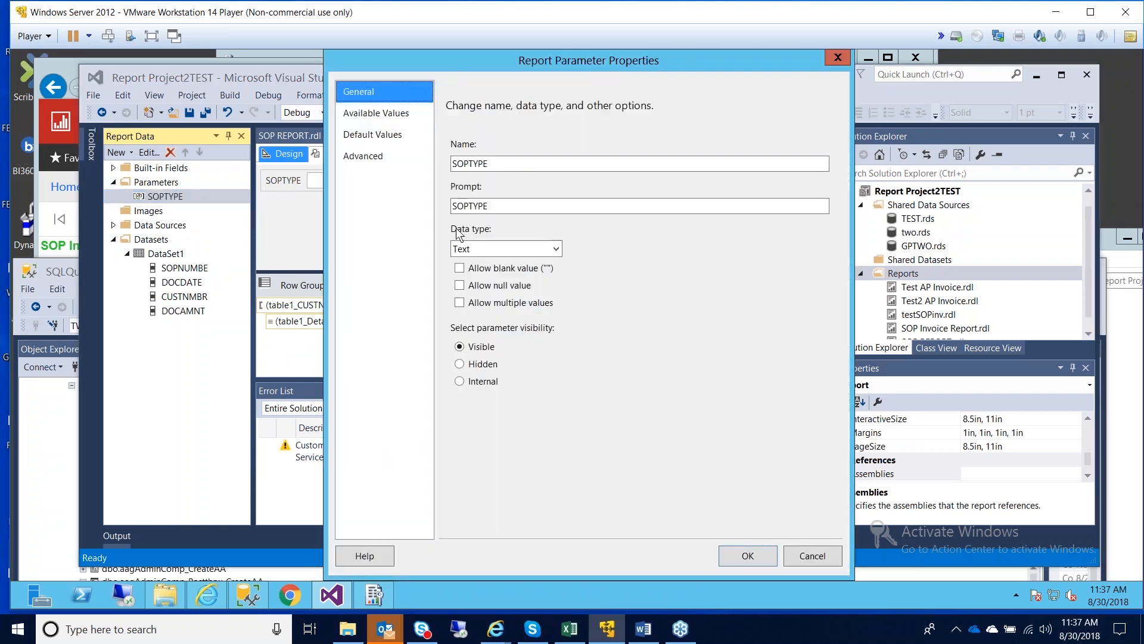
pyautogui.click(494, 206)
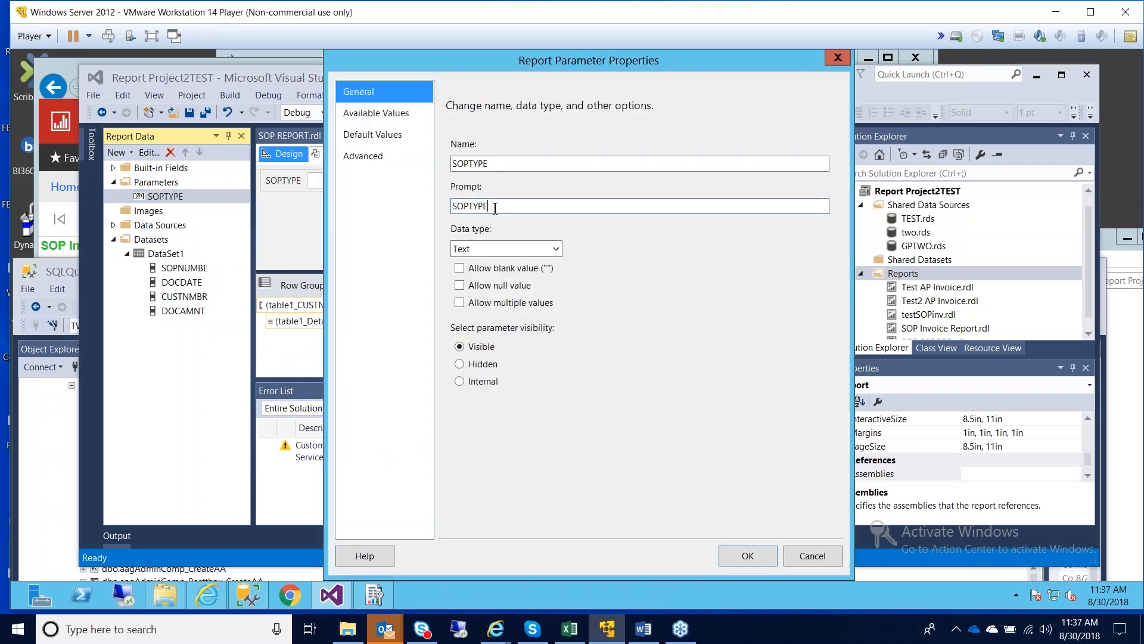
pyautogui.press('BackSpace')
pyautogui.press('BackSpace')
pyautogui.press('BackSpace')
pyautogui.press('BackSpace')
pyautogui.press('BackSpace')
pyautogui.press('BackSpace')
pyautogui.press('BackSpace')
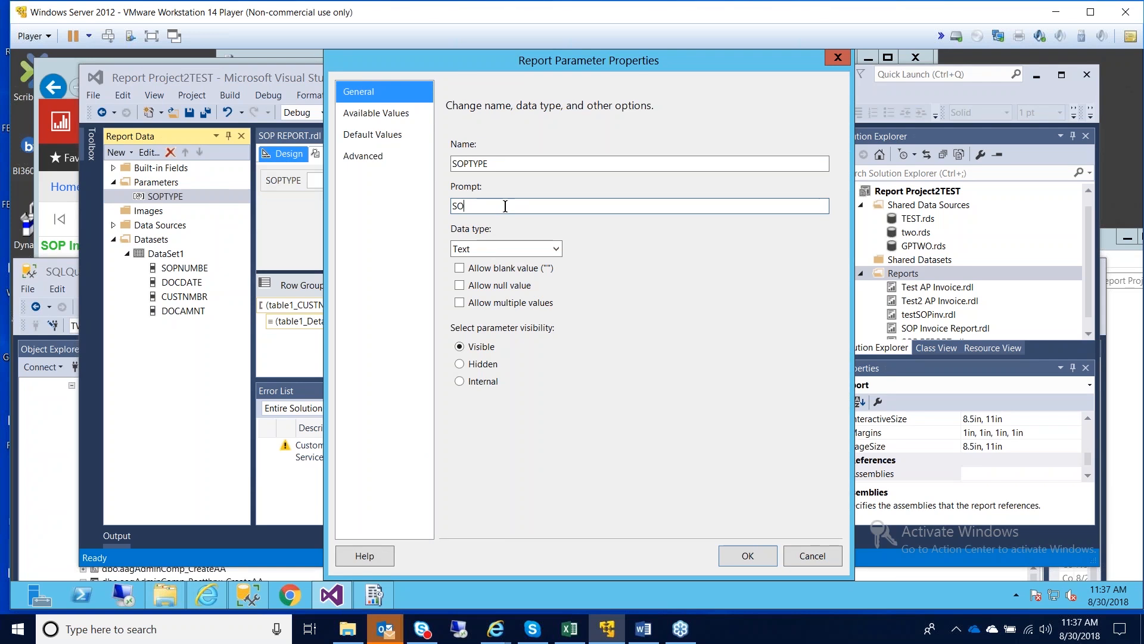
pyautogui.write('Order')
pyautogui.press('BackSpace')
pyautogui.press('BackSpace')
pyautogui.press('BackSpace')
pyautogui.press('BackSpace')
pyautogui.write('Doc Type')
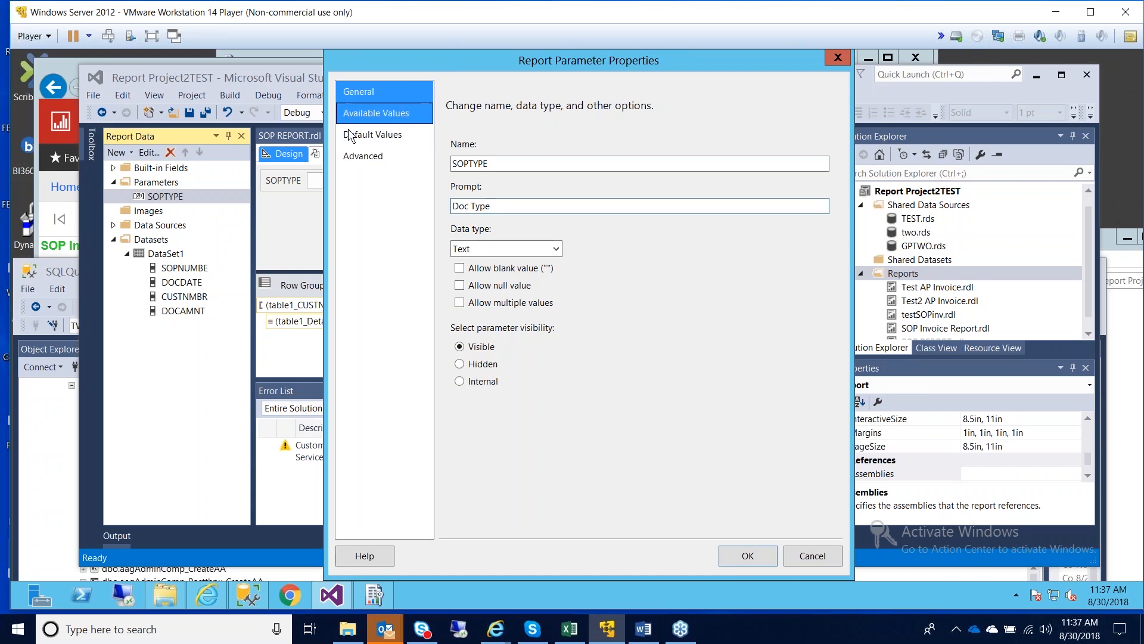
# Step: Switch the parameter's available values to specified values and add the label Invoice with value 3
pyautogui.click(370, 113)
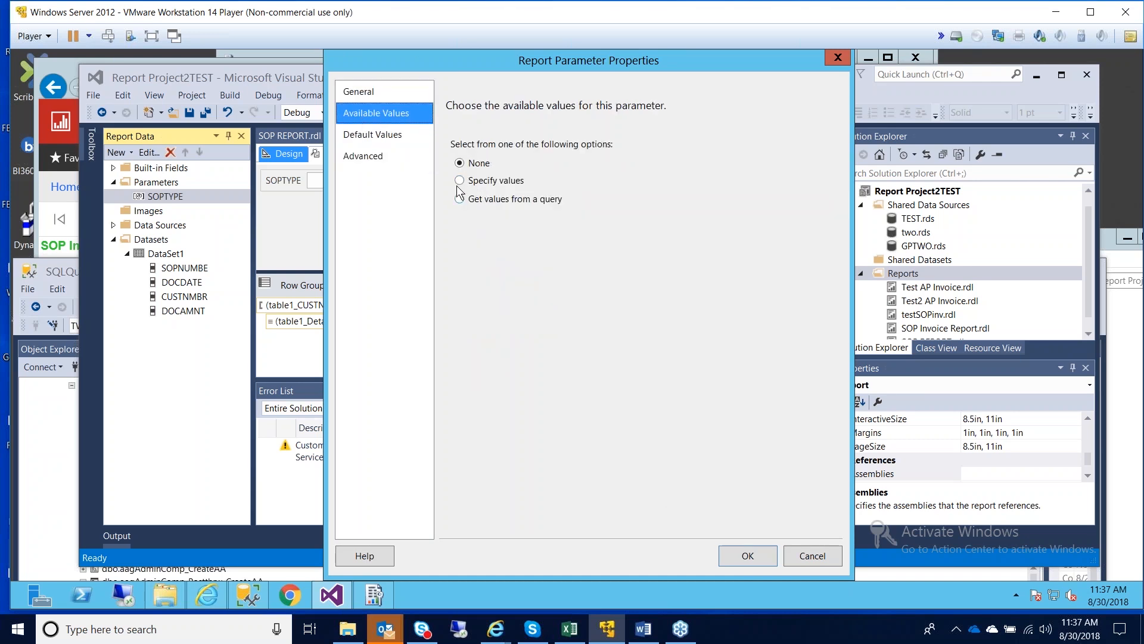
pyautogui.click(460, 181)
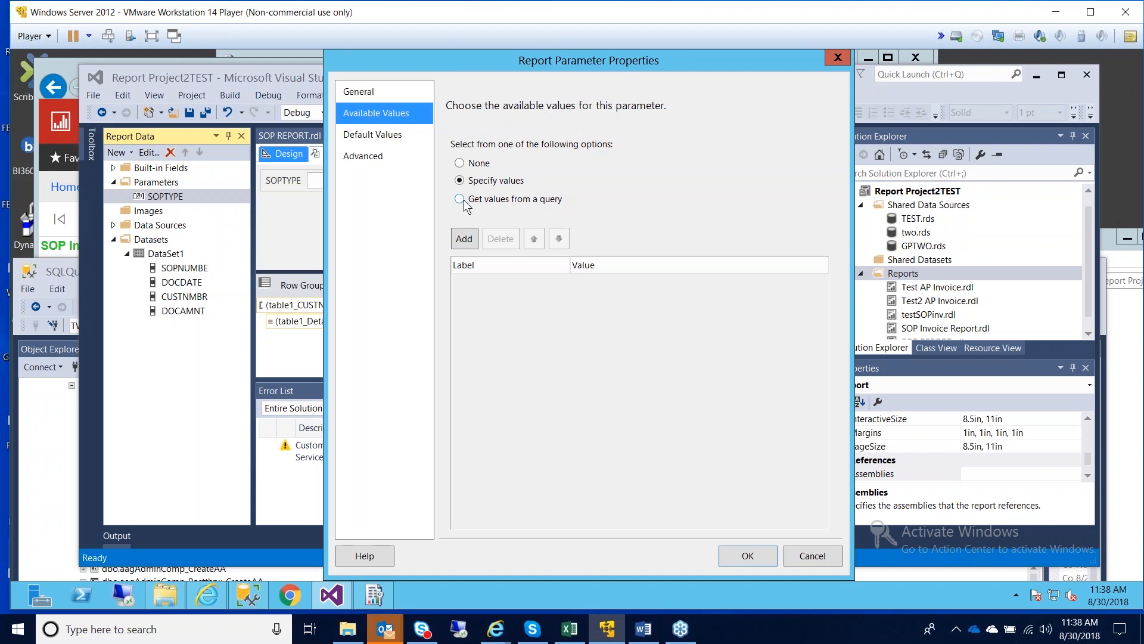
pyautogui.click(458, 199)
pyautogui.click(459, 181)
pyautogui.click(469, 241)
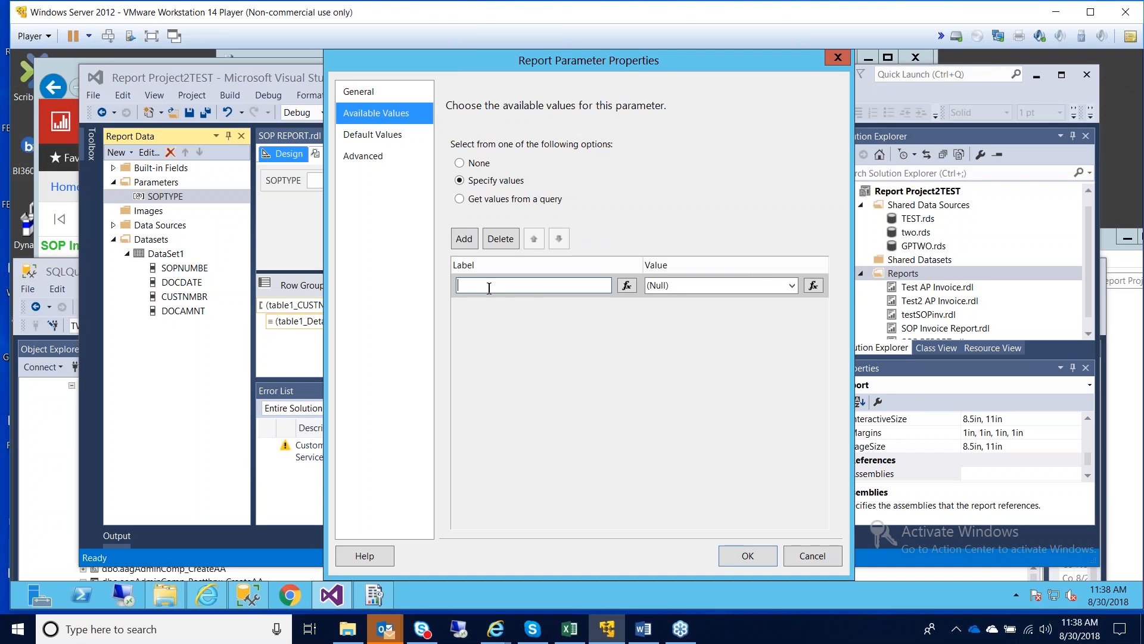
pyautogui.write('Invoice')
pyautogui.click(750, 288)
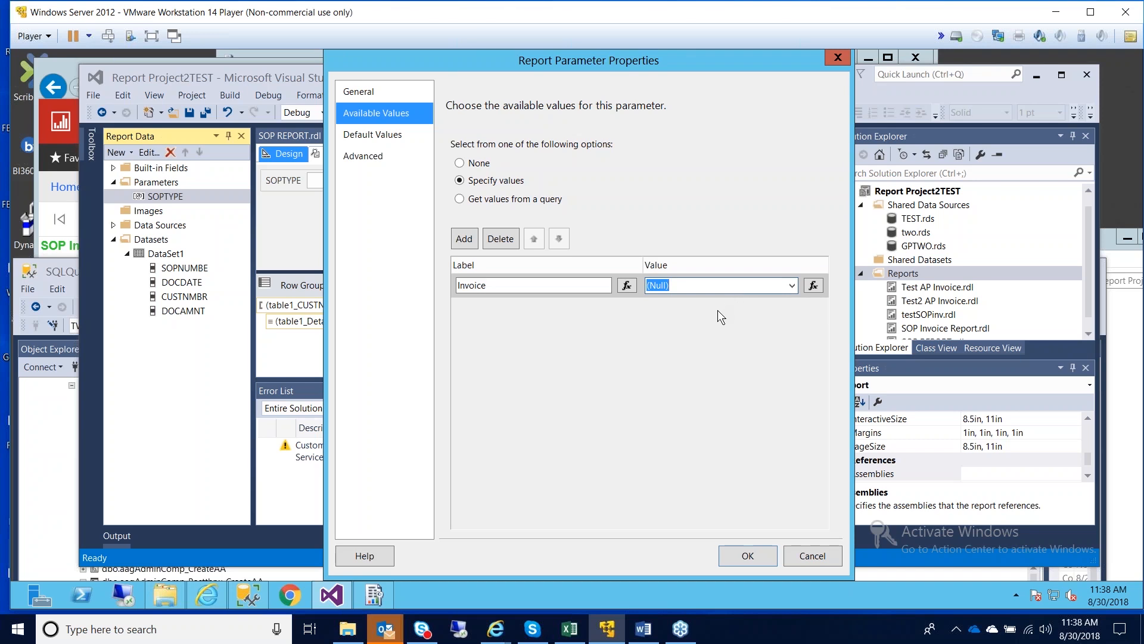
pyautogui.write('3')
# Step: Add a second available value labelled Order with value 2 and accept the parameter properties
pyautogui.click(462, 239)
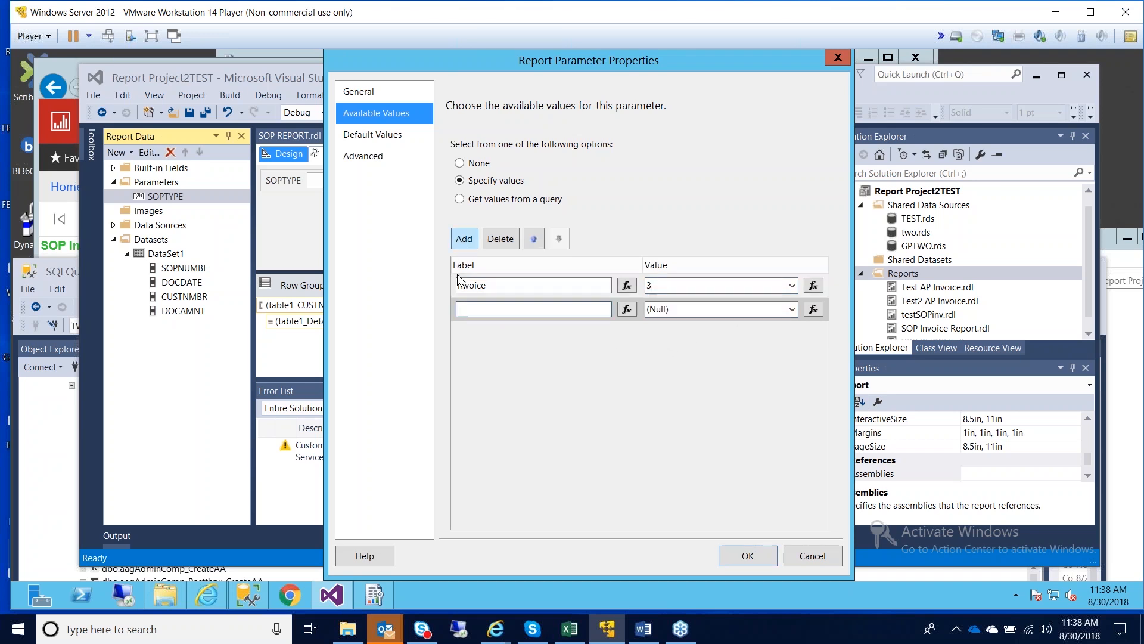
pyautogui.write('Order')
pyautogui.click(691, 309)
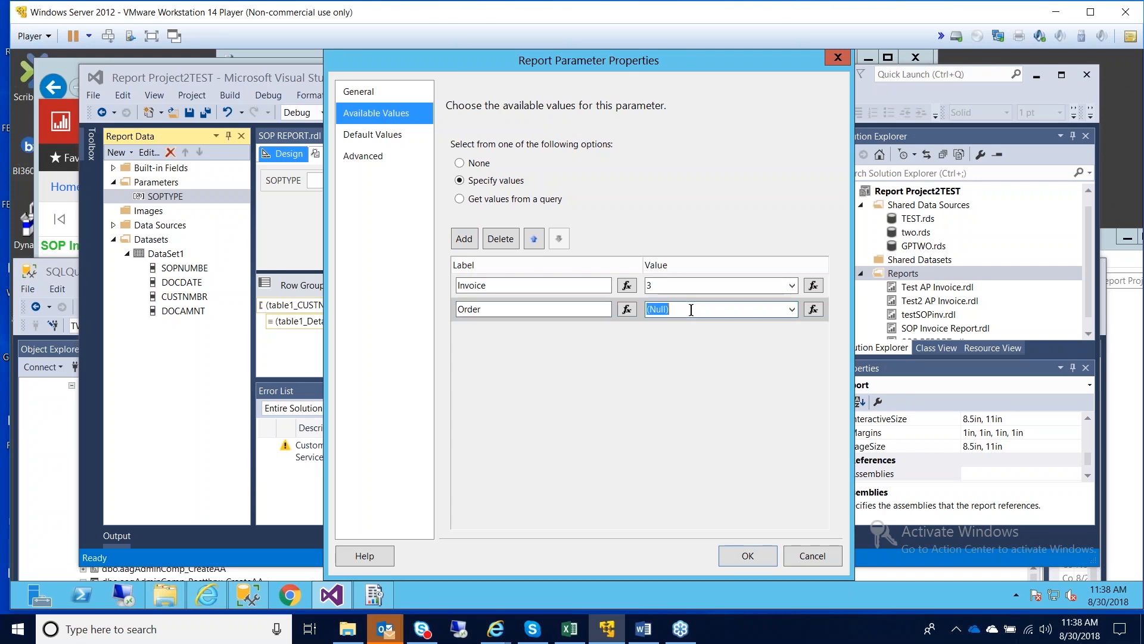
pyautogui.write('2')
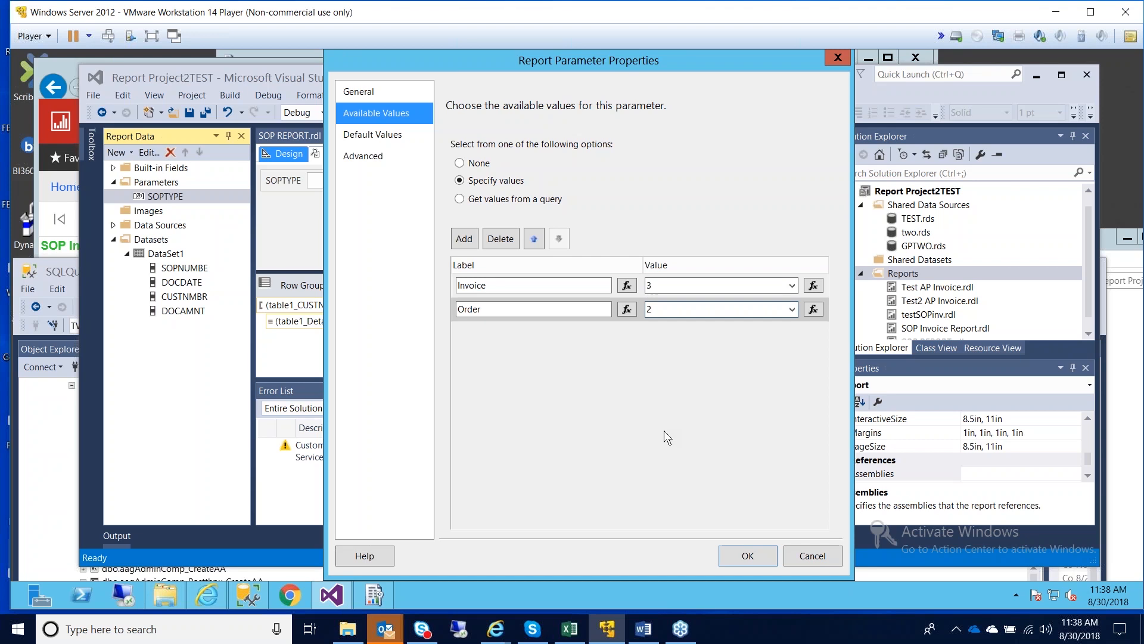
pyautogui.click(729, 559)
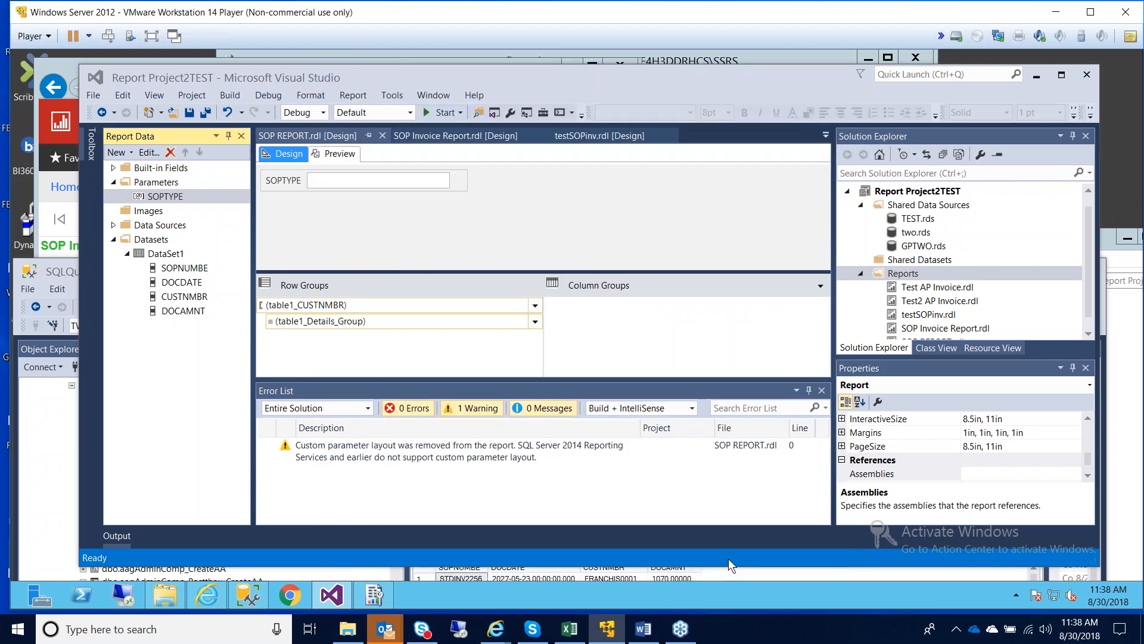
# Step: Preview SOP REPORT with Doc Type Invoice, and again with Doc Type Order
pyautogui.click(333, 154)
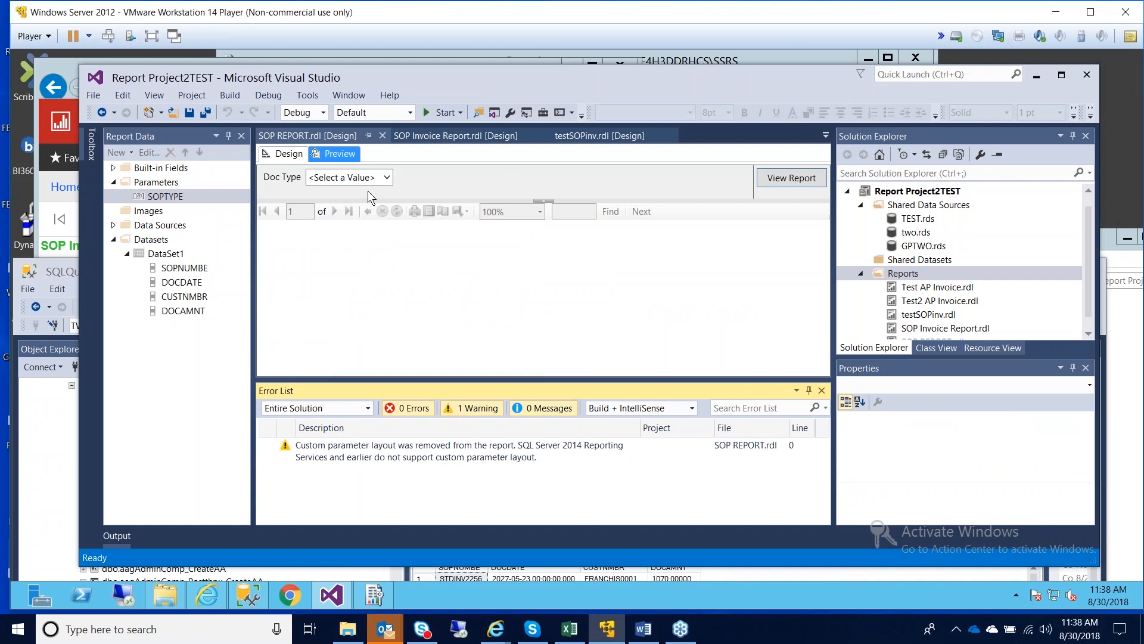
pyautogui.click(387, 177)
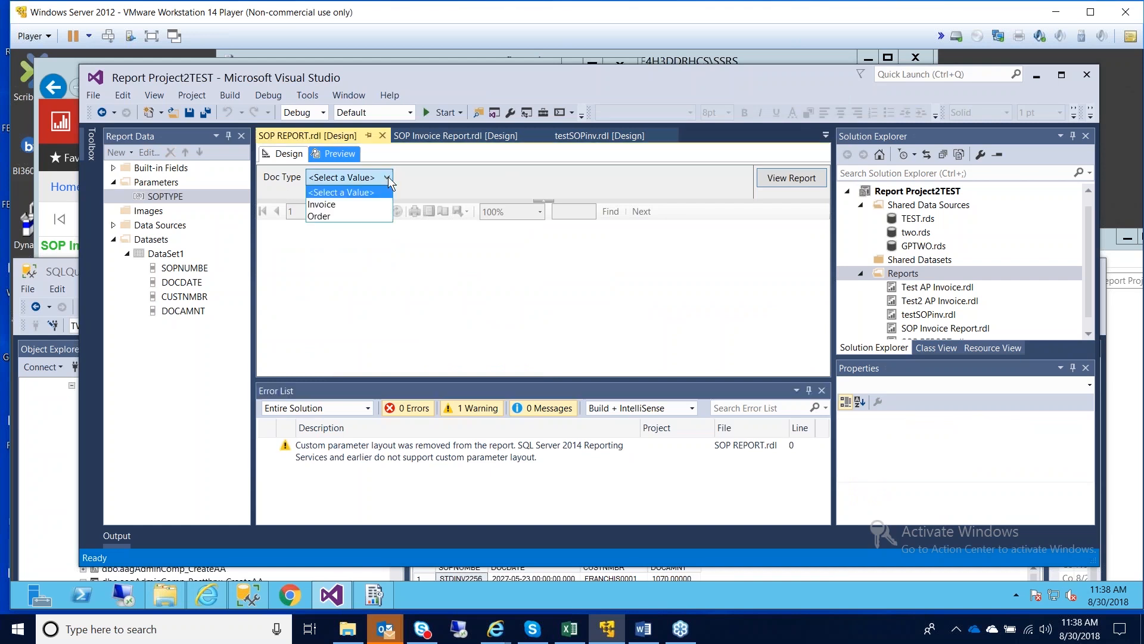
pyautogui.click(330, 205)
pyautogui.click(789, 189)
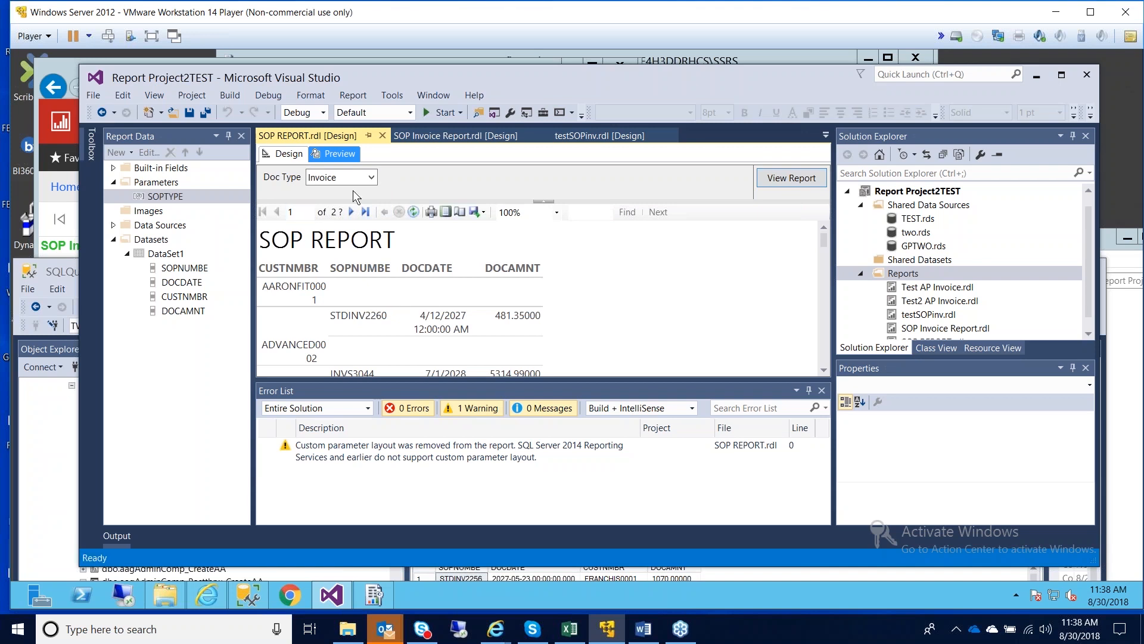
pyautogui.click(358, 177)
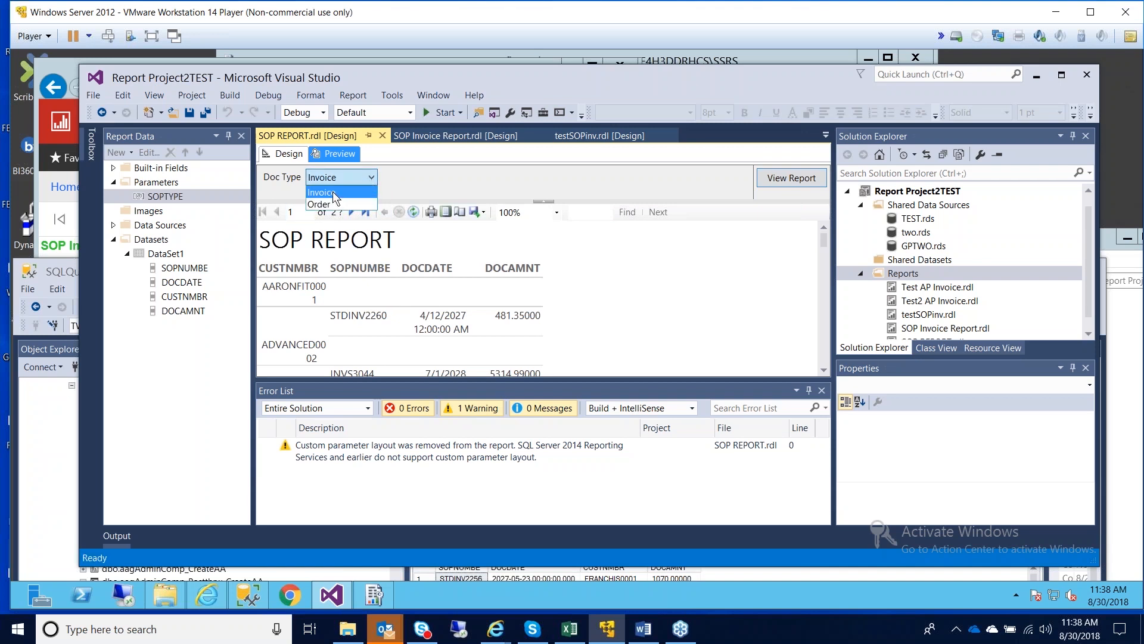
pyautogui.click(323, 204)
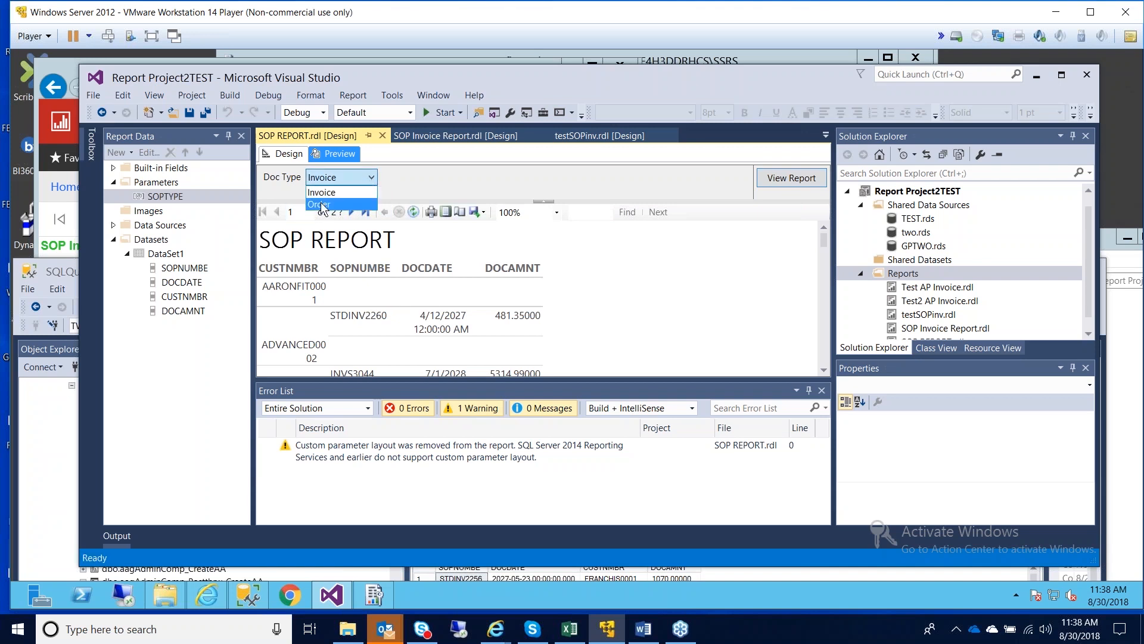
pyautogui.click(783, 187)
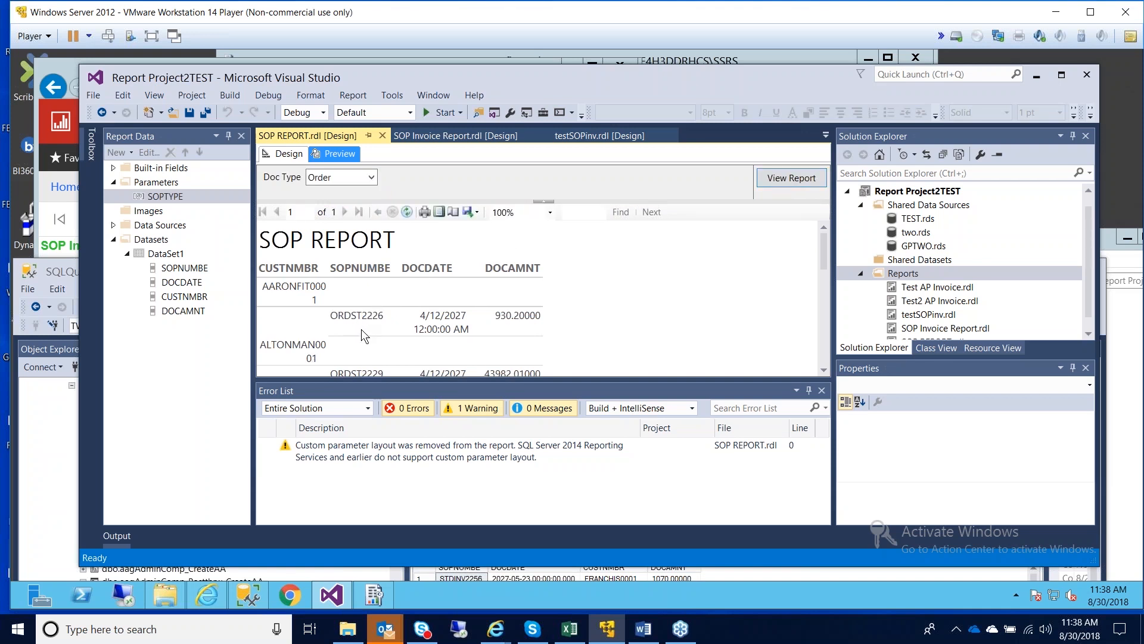
# Step: Return to the design and review the available values of the SOPTYPE parameter without changing them
pyautogui.click(284, 156)
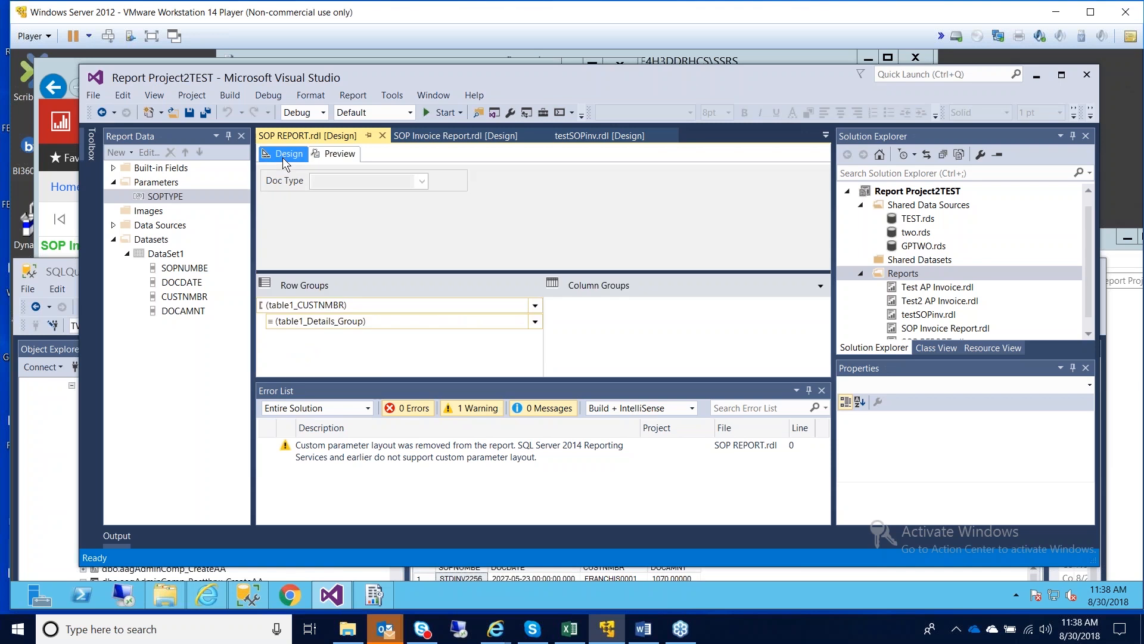
pyautogui.rightClick(173, 201)
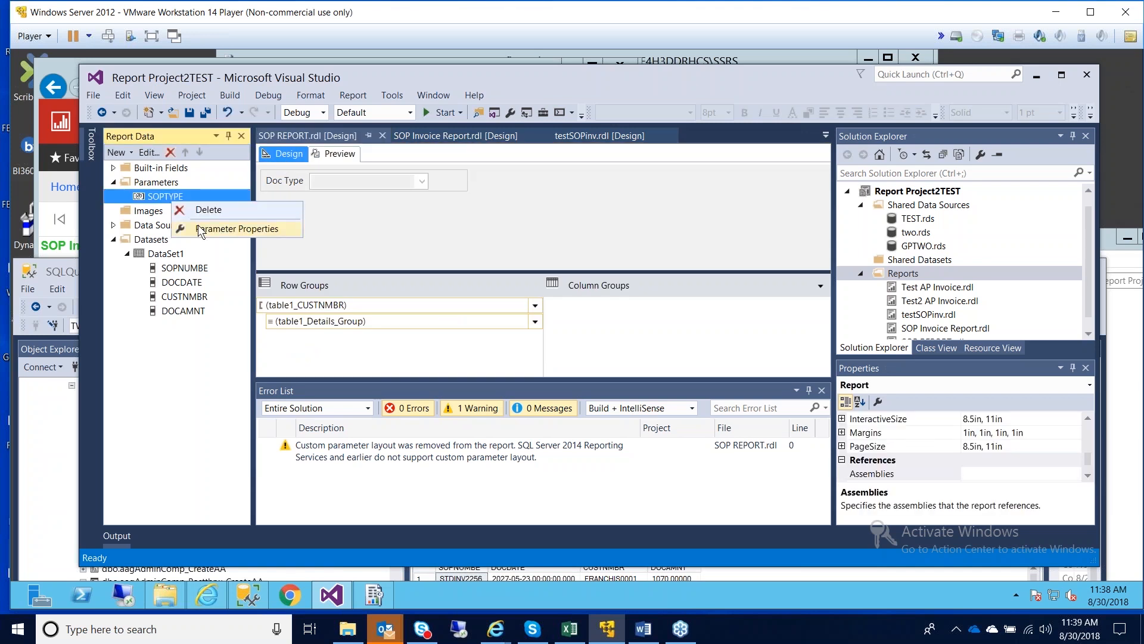
pyautogui.click(200, 229)
pyautogui.click(387, 113)
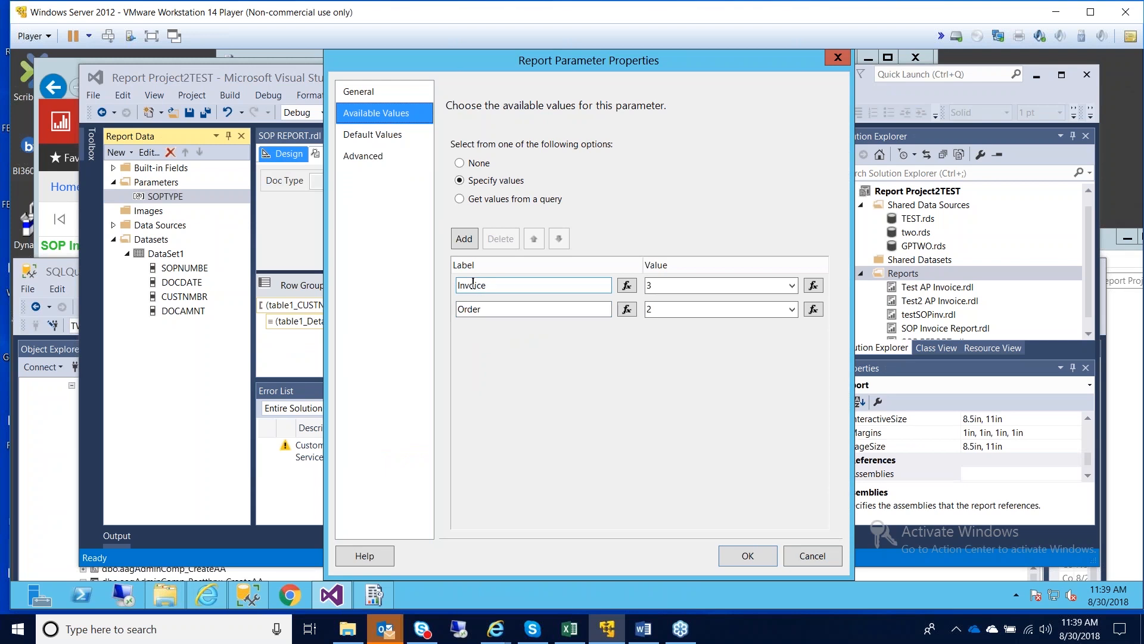
pyautogui.click(803, 555)
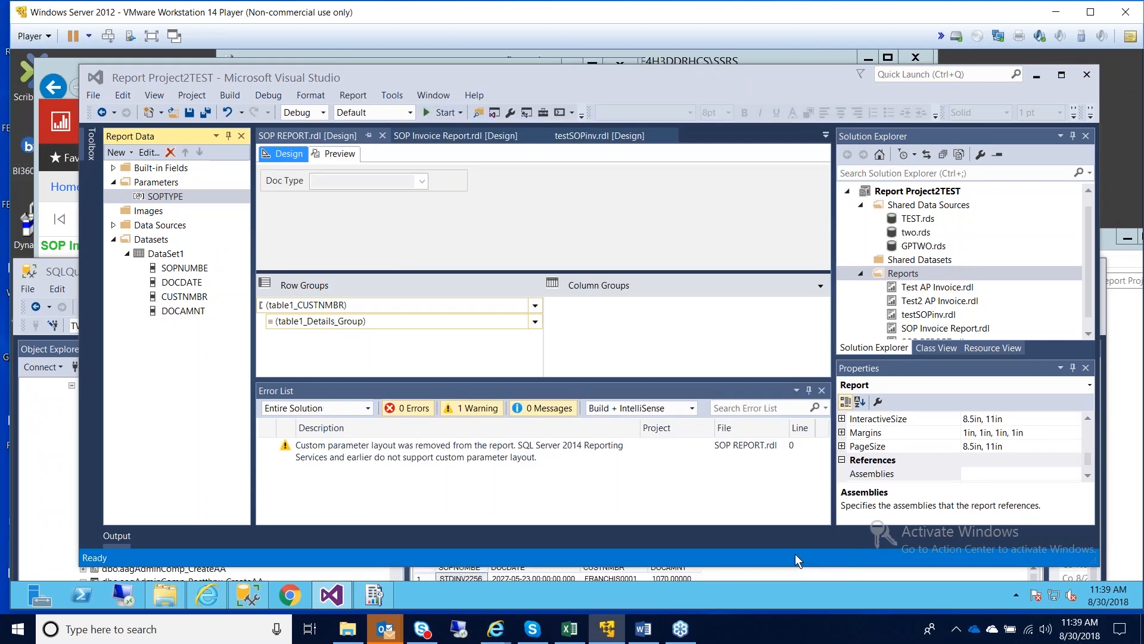
# Step: Add an embedded dataset named DocType on data source GPTWO and begin its text query with Select
pyautogui.rightClick(154, 240)
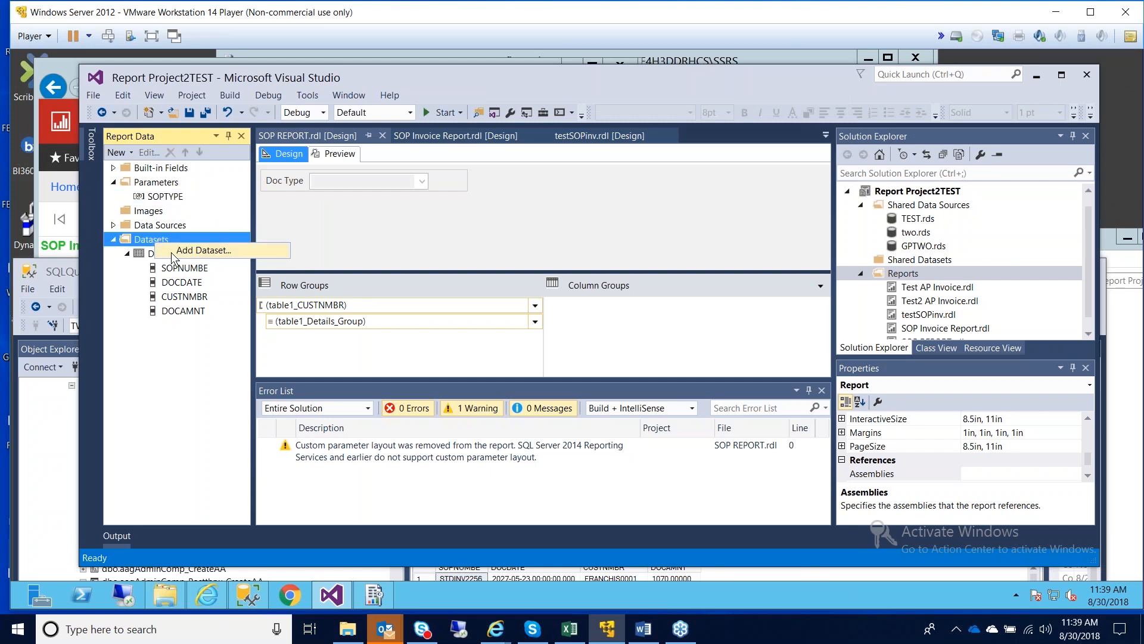
pyautogui.click(172, 254)
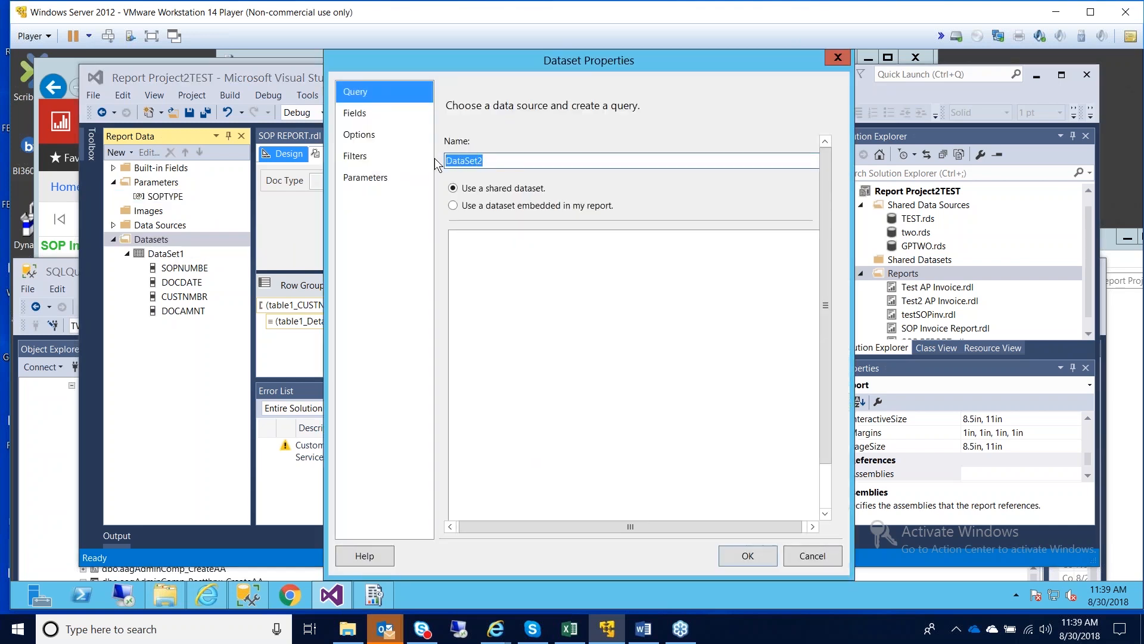
pyautogui.write('DocType')
pyautogui.click(453, 205)
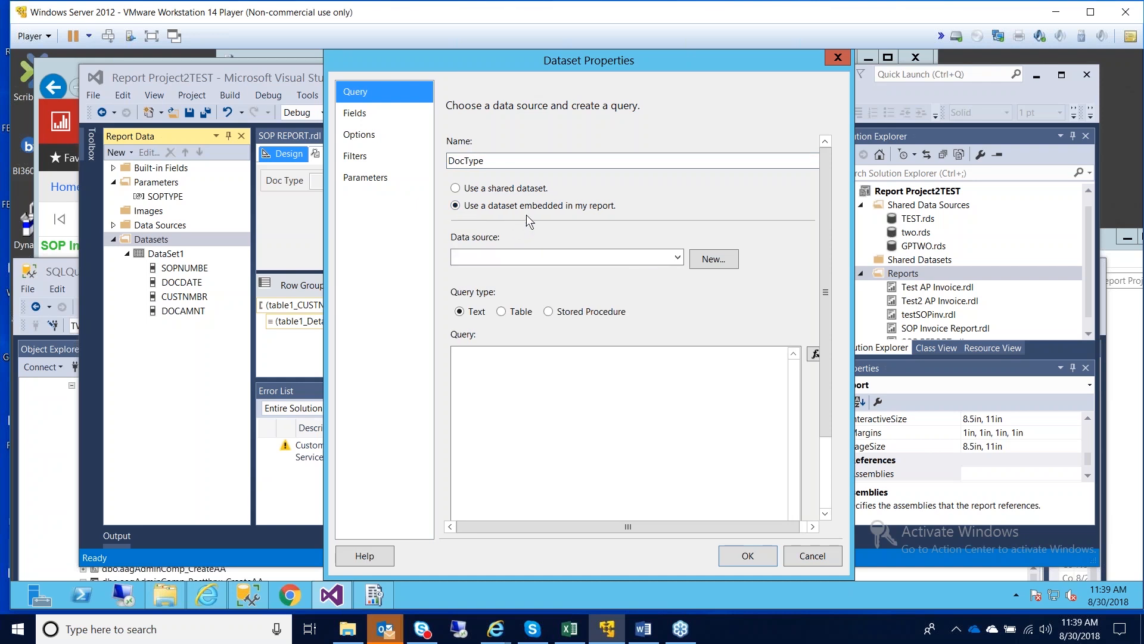
pyautogui.click(658, 261)
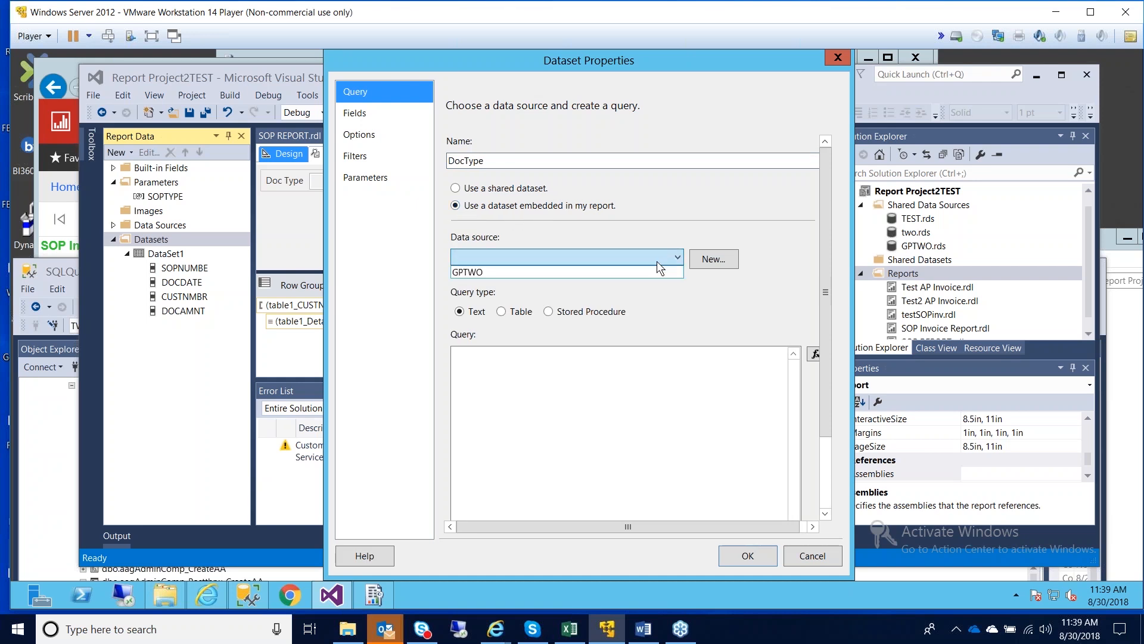
pyautogui.click(470, 272)
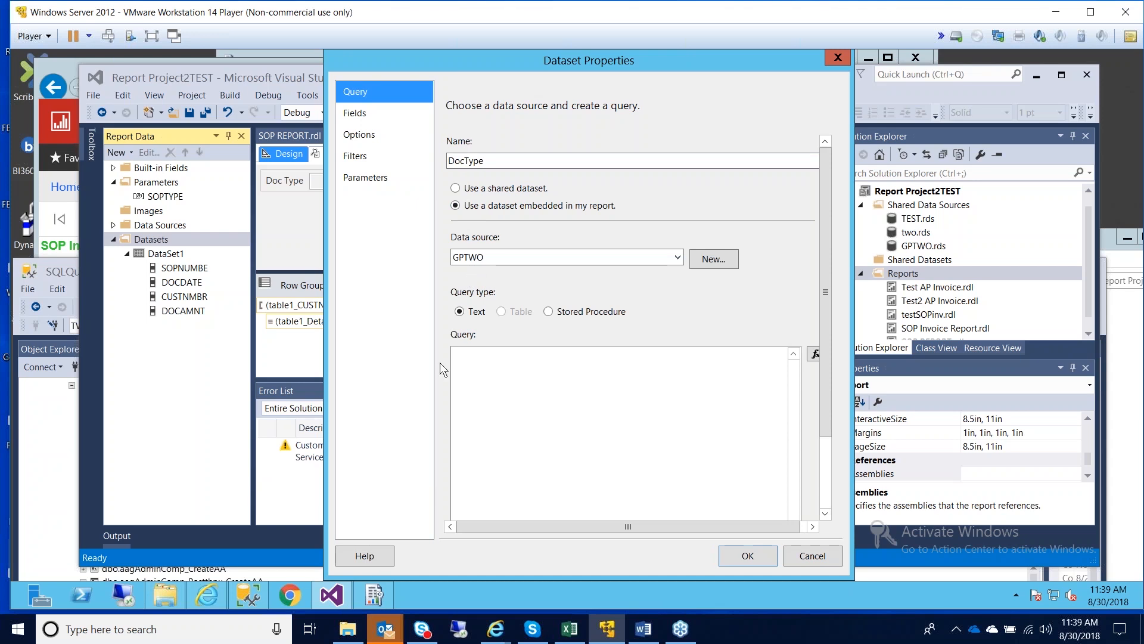
pyautogui.click(490, 366)
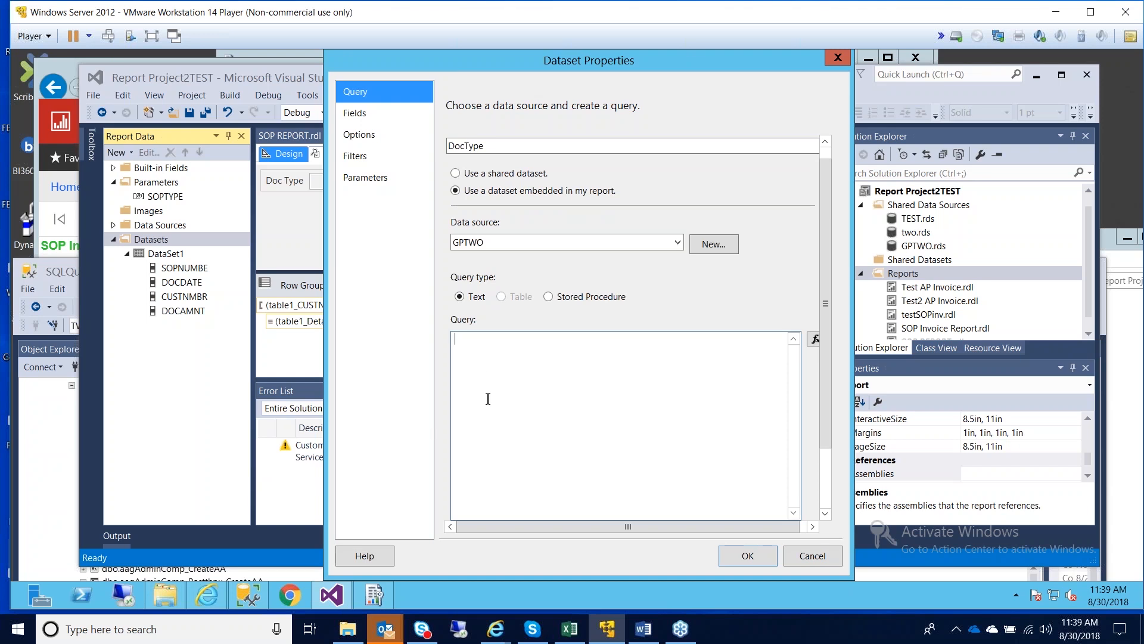
pyautogui.write('Select')
# Step: Switch to SQL Server Management Studio and replace the AA_UPDATE_YEAR1_AFTER_RECONCILE line with a copy of the SOP10100 select query
pyautogui.hotkey('alt', 'Tab')
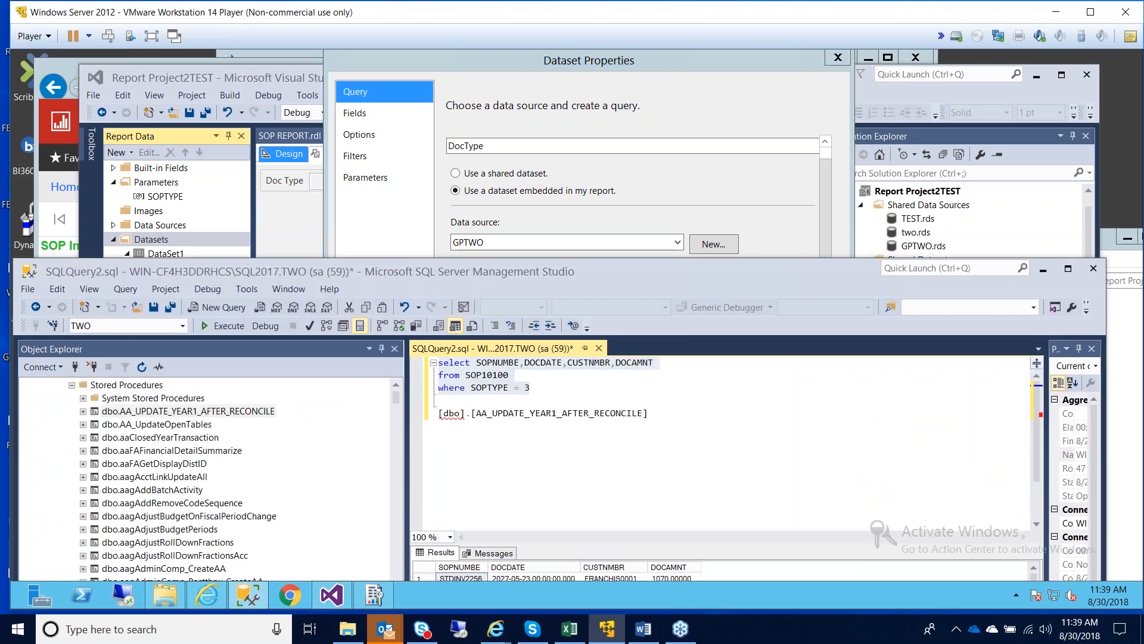
pyautogui.moveTo(524, 280); pyautogui.dragTo(491, 230)
pyautogui.click(511, 338)
pyautogui.moveTo(511, 339); pyautogui.dragTo(394, 320)
pyautogui.hotkey('ctrl', 'c')
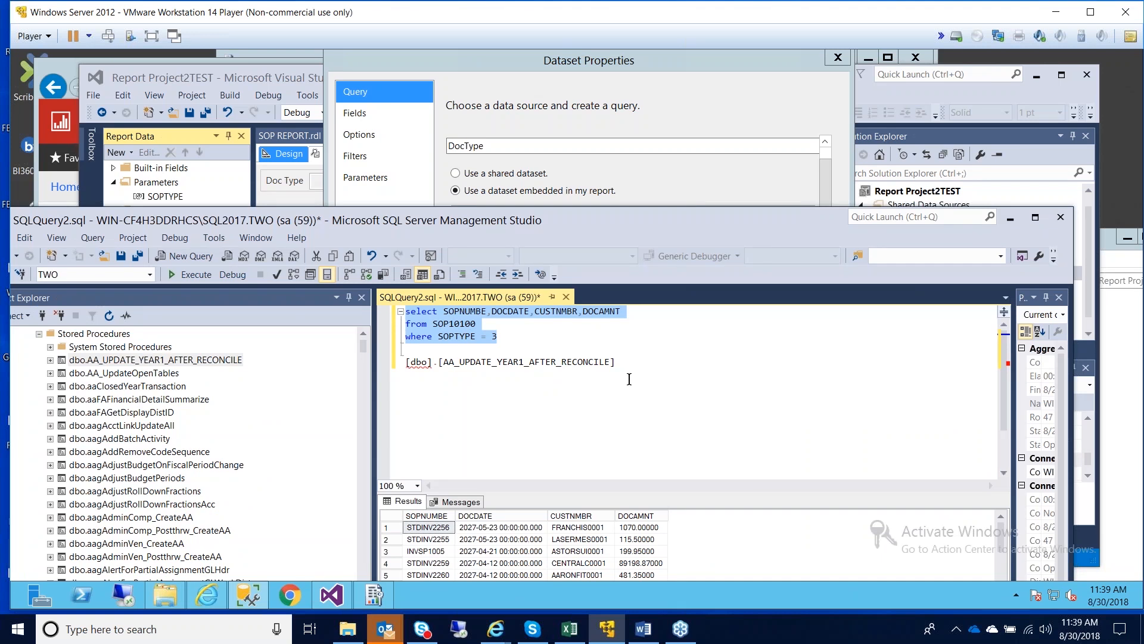
pyautogui.moveTo(654, 365); pyautogui.dragTo(395, 375)
pyautogui.press('Delete')
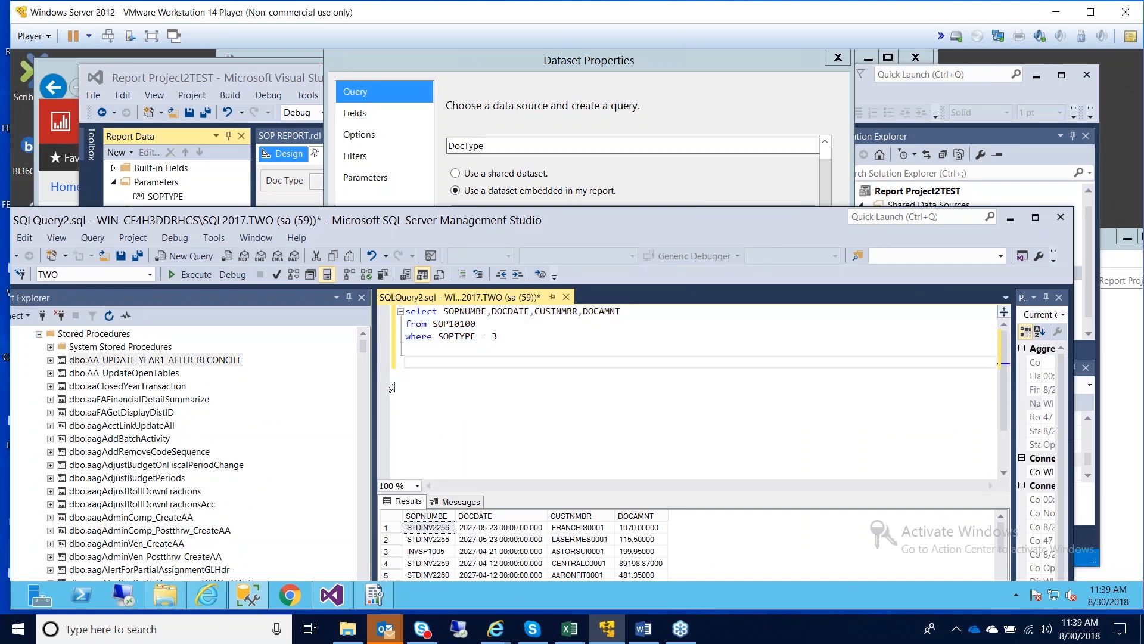
pyautogui.hotkey('ctrl', 'v')
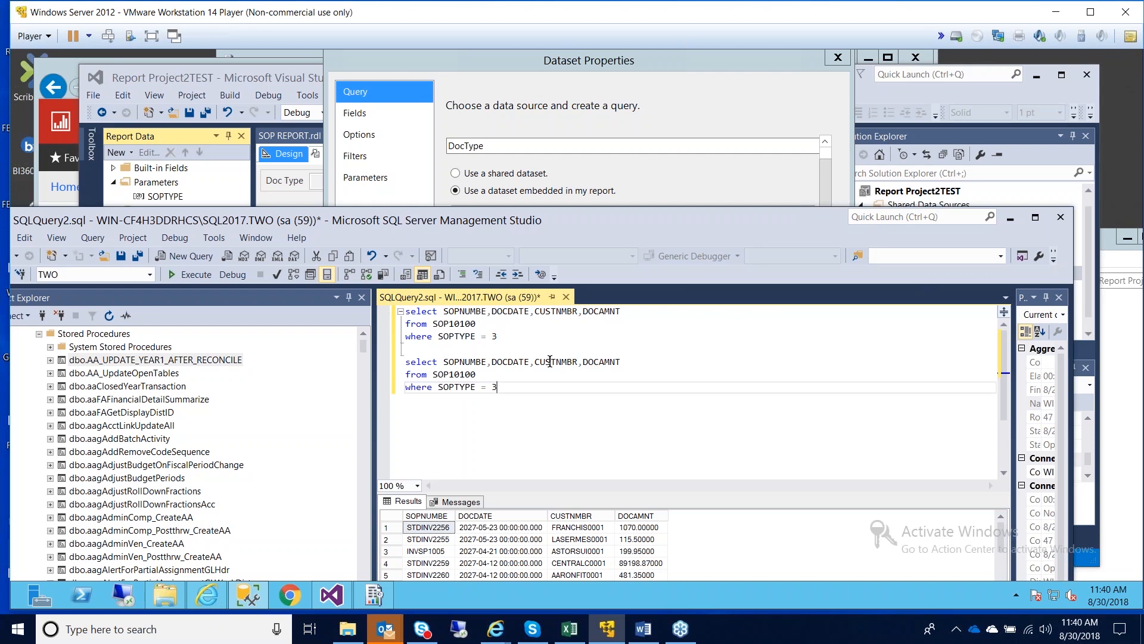
# Step: Replace the copied query's column list with SOPTYPE and execute only that query
pyautogui.doubleClick(447, 390)
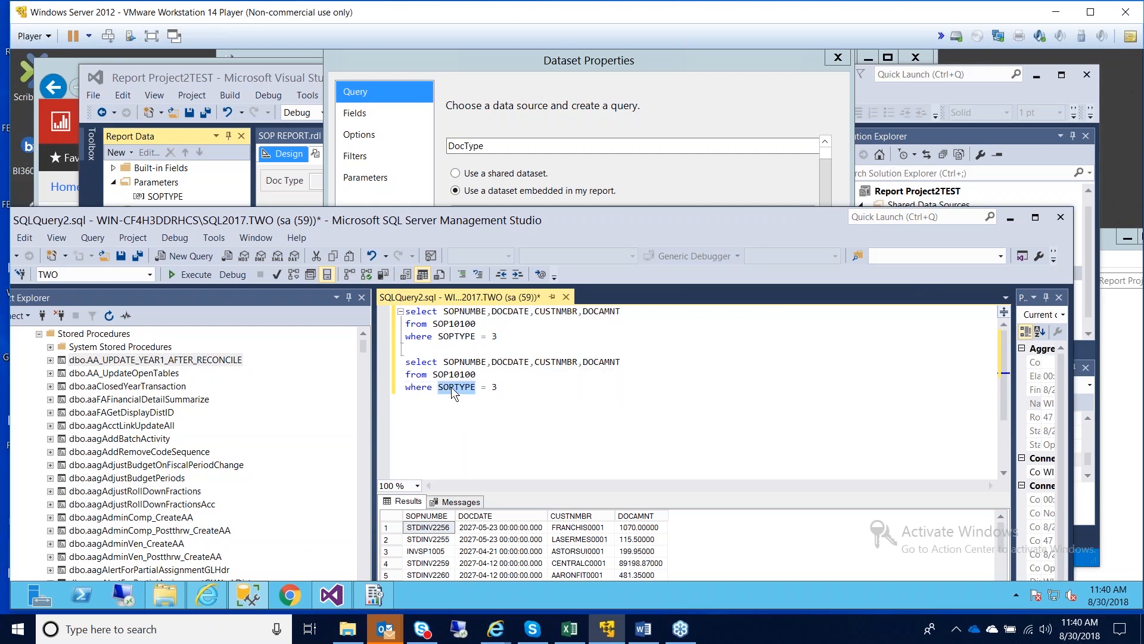
pyautogui.moveTo(620, 362); pyautogui.dragTo(445, 361)
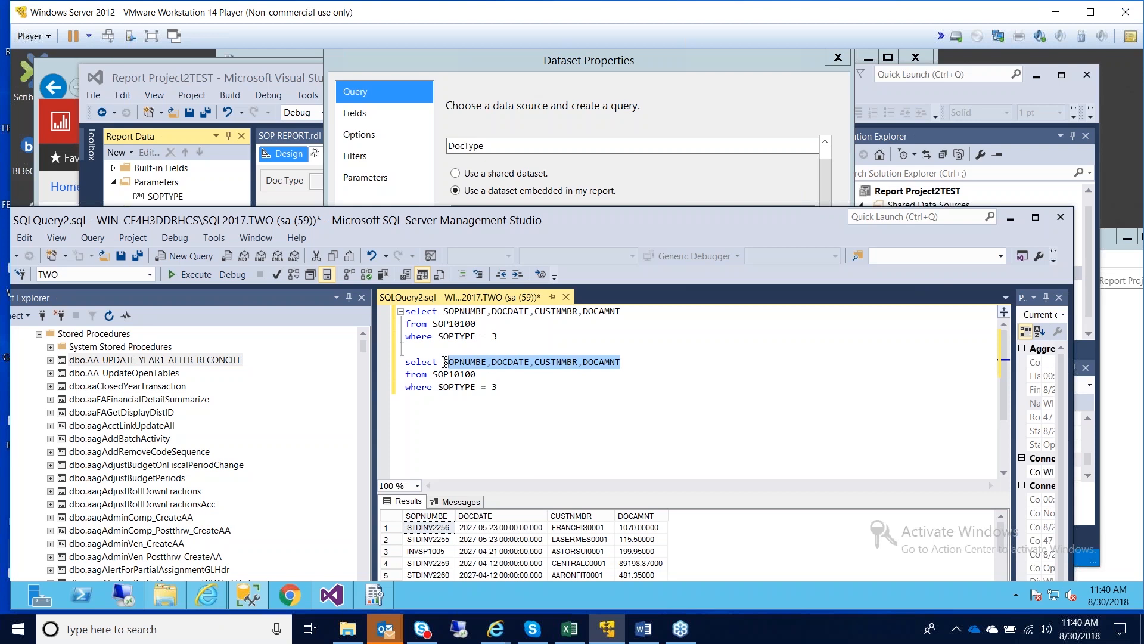
pyautogui.press('BackSpace')
pyautogui.write('SOPTYPE')
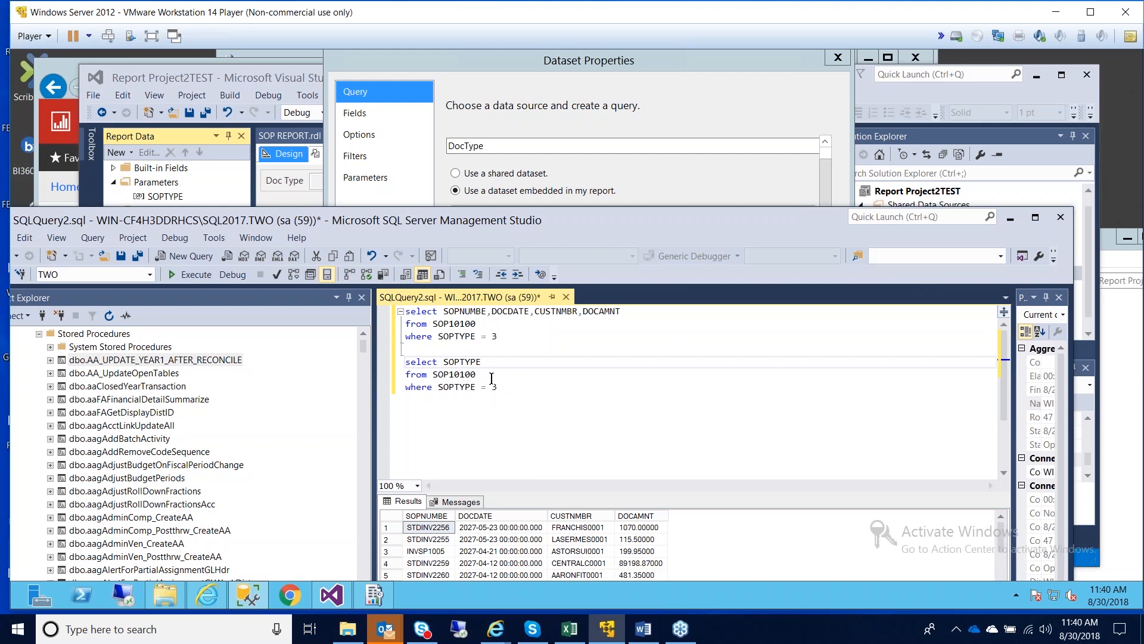
pyautogui.moveTo(498, 387); pyautogui.dragTo(405, 349)
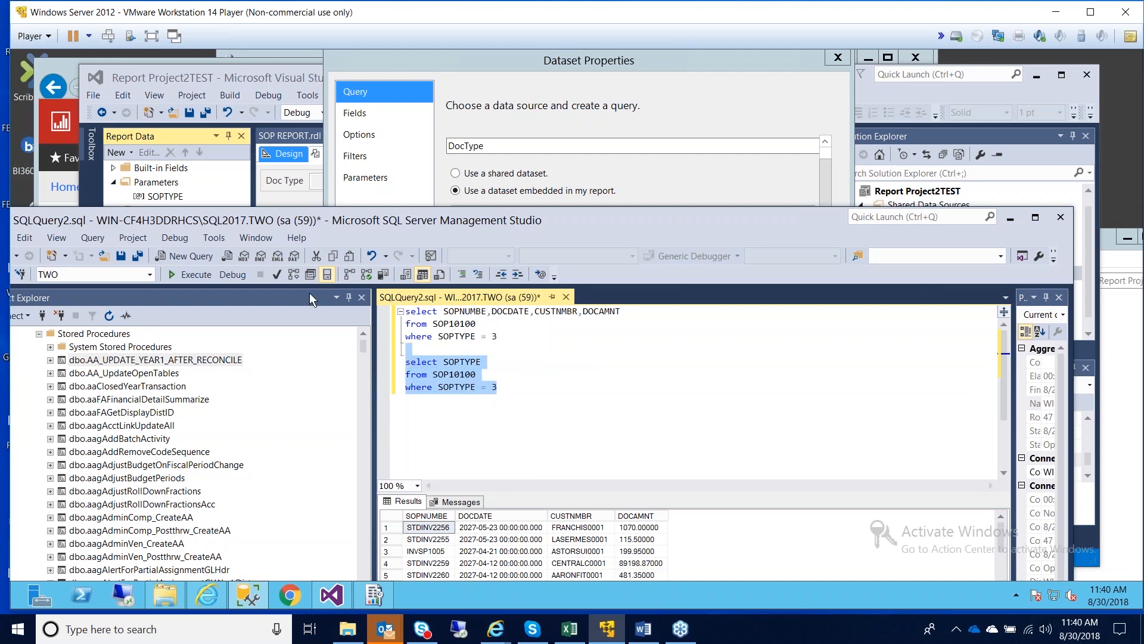
pyautogui.click(200, 276)
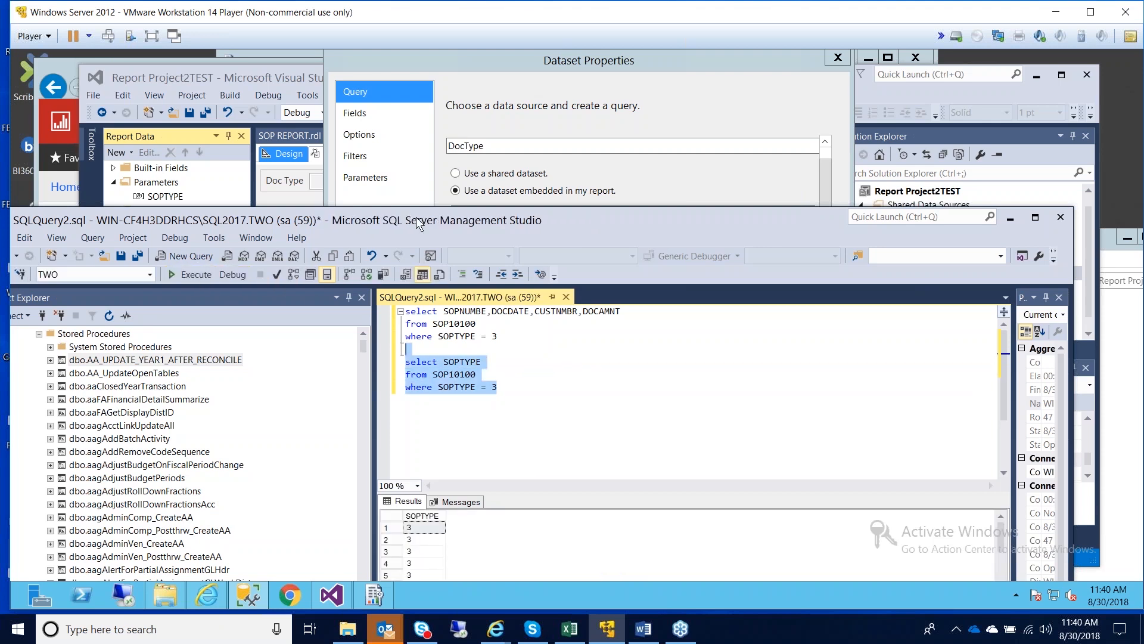
# Step: Add Distinct before SOPTYPE in the second query and execute that query
pyautogui.moveTo(416, 217); pyautogui.dragTo(432, 185)
pyautogui.click(460, 329)
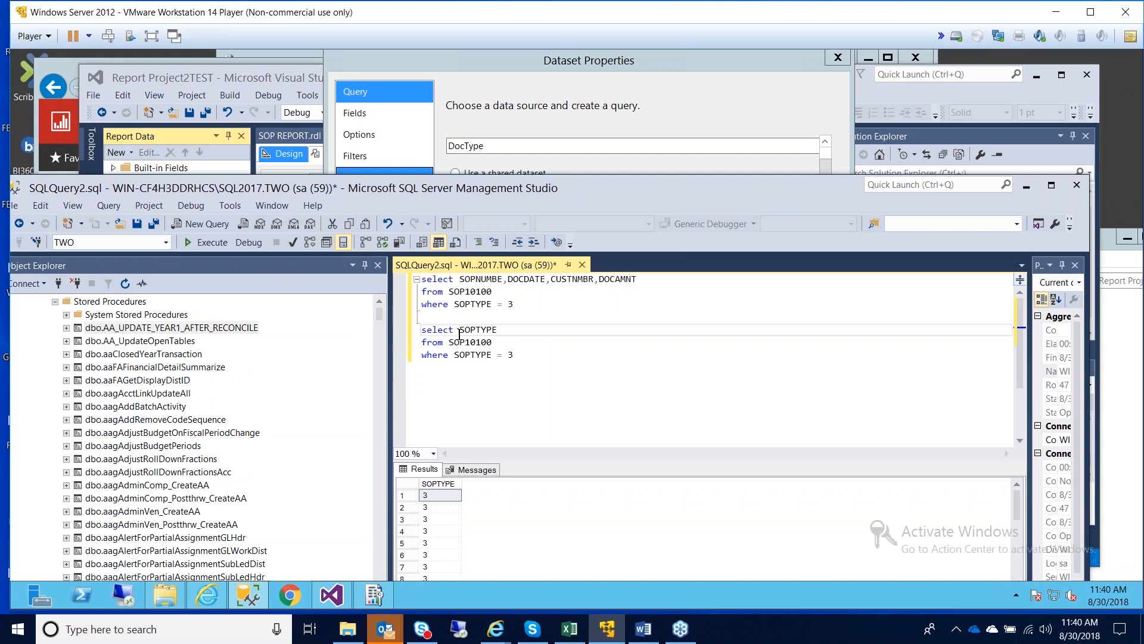
pyautogui.write('Distinct')
pyautogui.moveTo(526, 353); pyautogui.dragTo(422, 315)
pyautogui.click(206, 242)
# Step: Execute the distinct SOPTYPE query without its where clause, and delete that clause from the query
pyautogui.click(501, 342)
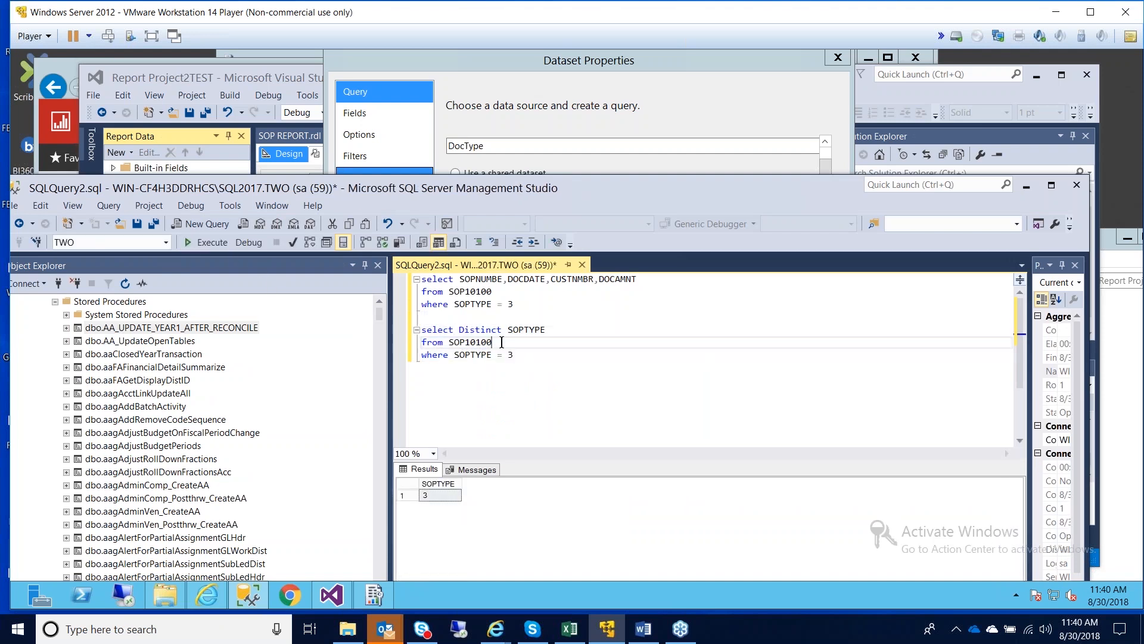
pyautogui.moveTo(500, 342); pyautogui.dragTo(421, 328)
pyautogui.click(220, 241)
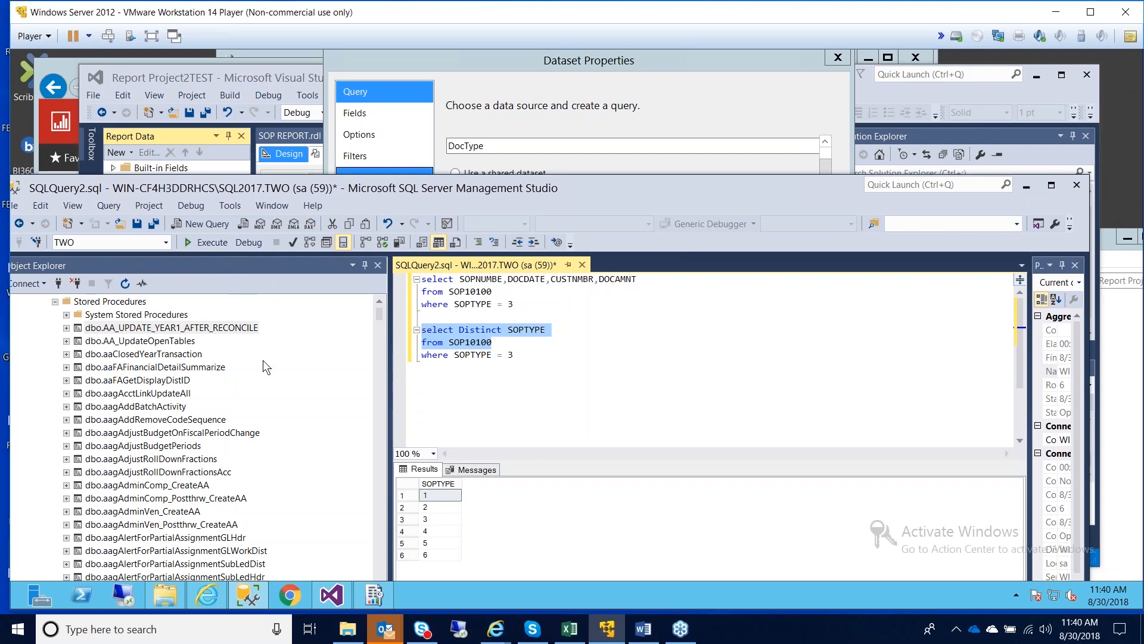
pyautogui.moveTo(427, 193); pyautogui.dragTo(419, 152)
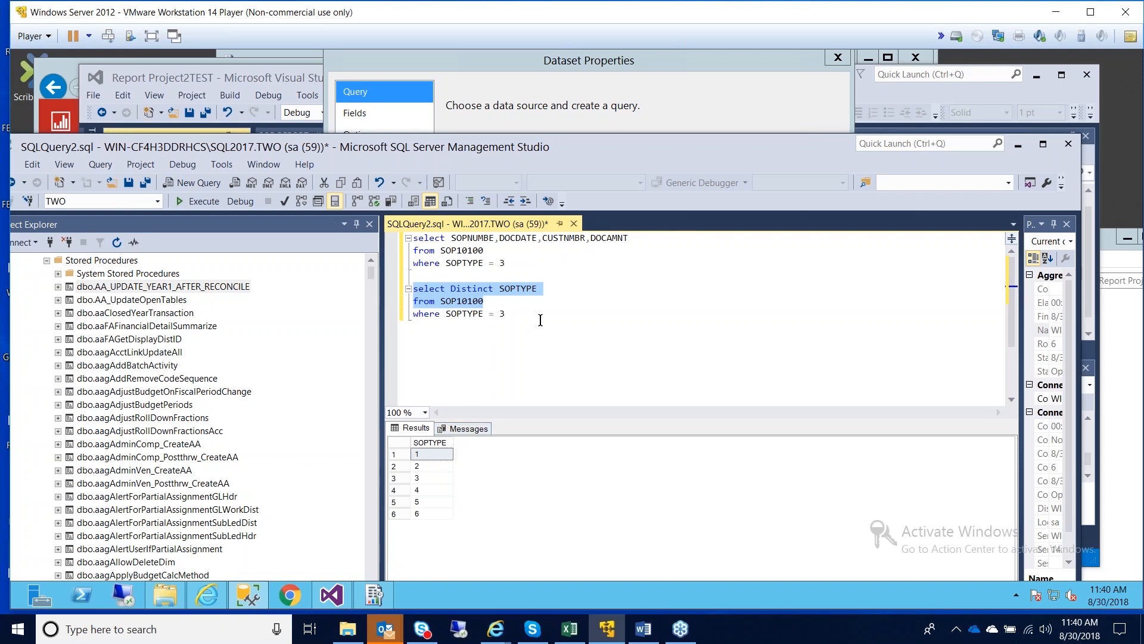
pyautogui.click(548, 294)
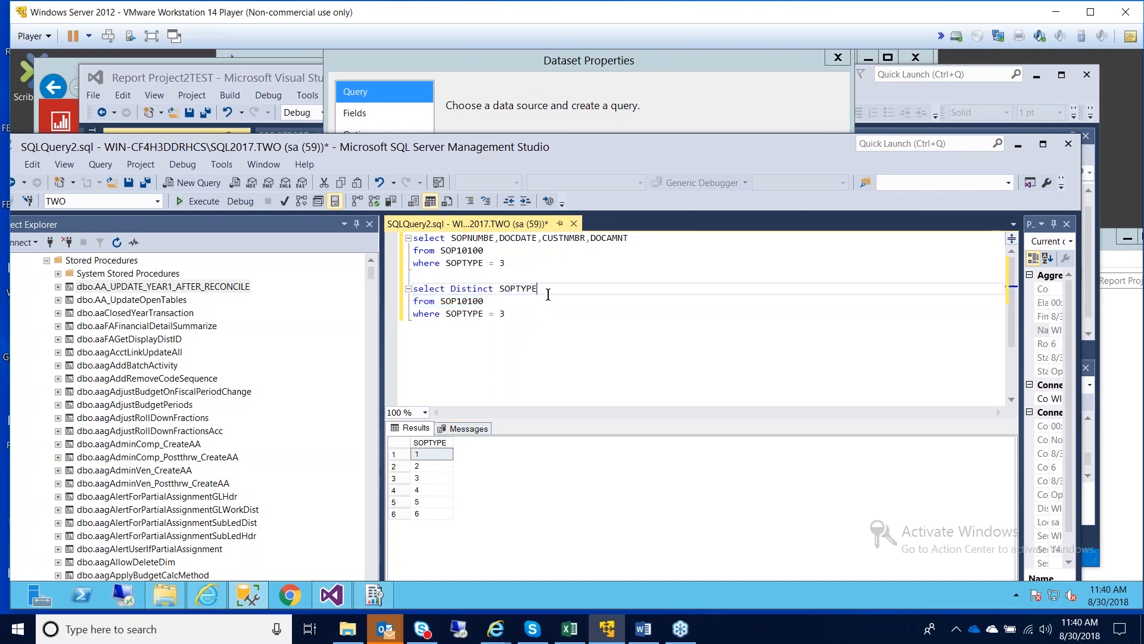
pyautogui.moveTo(506, 314); pyautogui.dragTo(412, 315)
pyautogui.press('BackSpace')
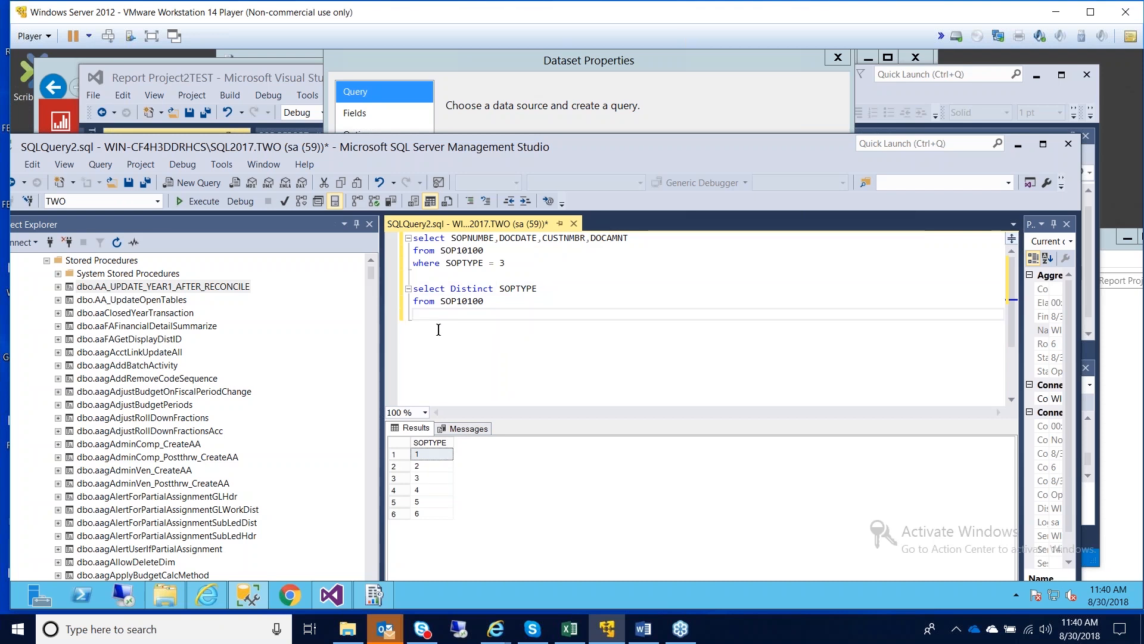
# Step: Add a case expression after SOPTYPE that returns 'Order' when SOPTYPE = 2, and begin another when branch
pyautogui.click(549, 287)
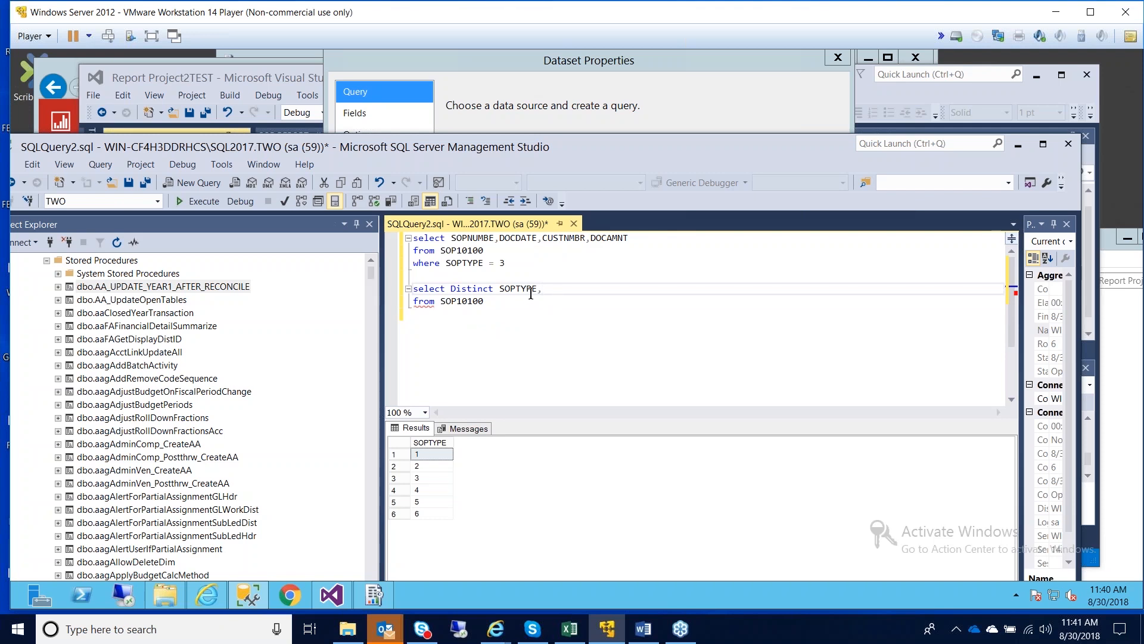
pyautogui.doubleClick(511, 289)
pyautogui.write('case')
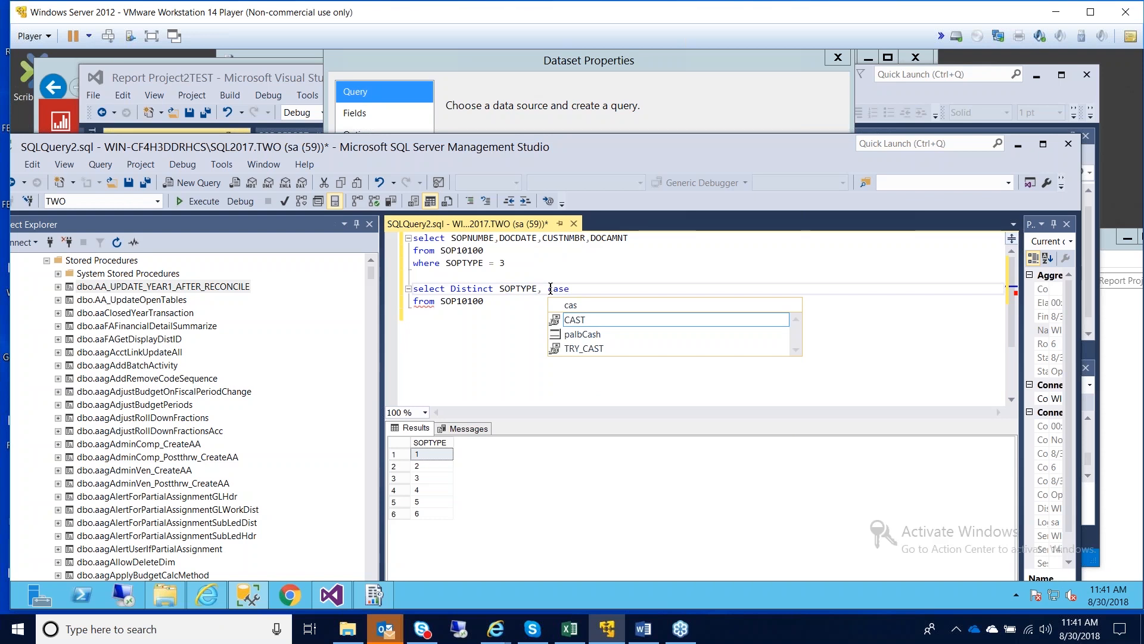
pyautogui.write(' when ')
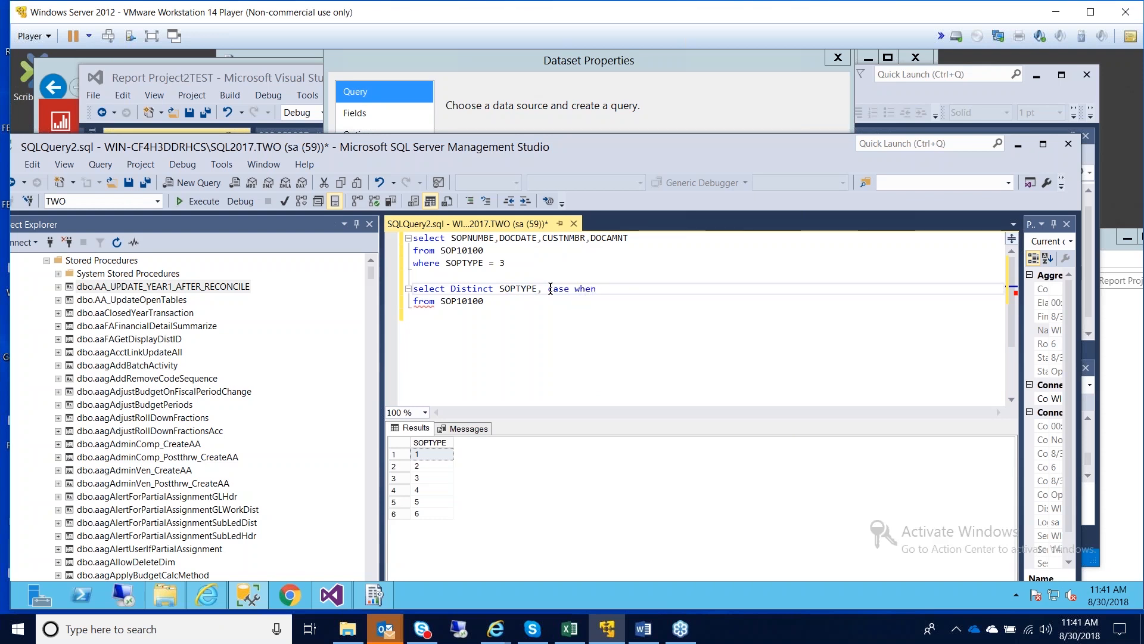
pyautogui.write('SOPTYPE = 2')
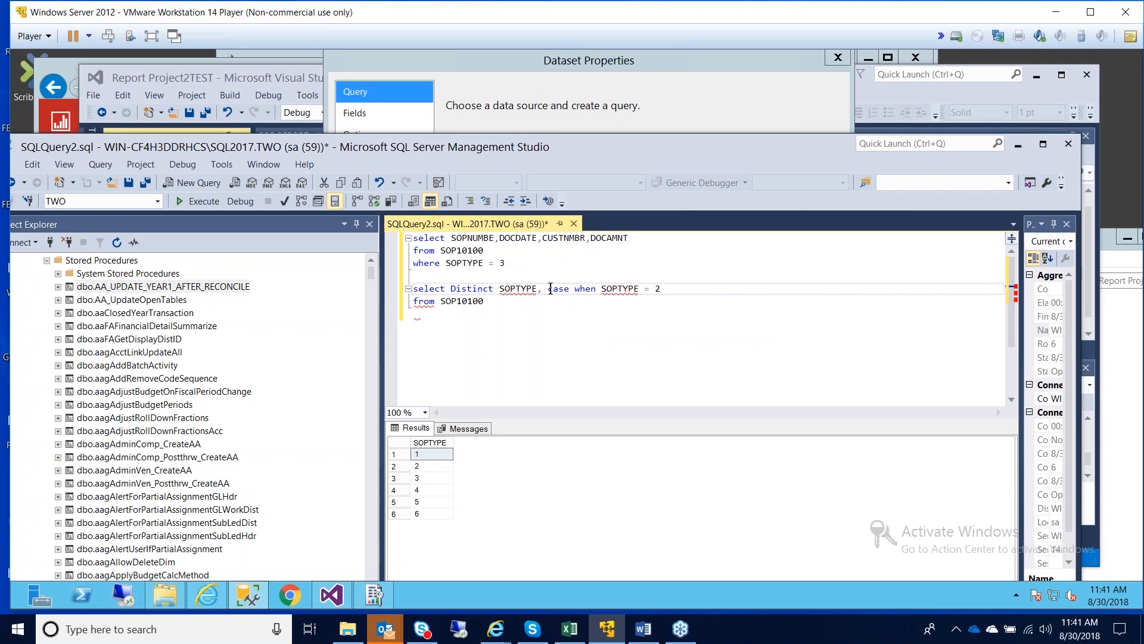
pyautogui.write(' the')
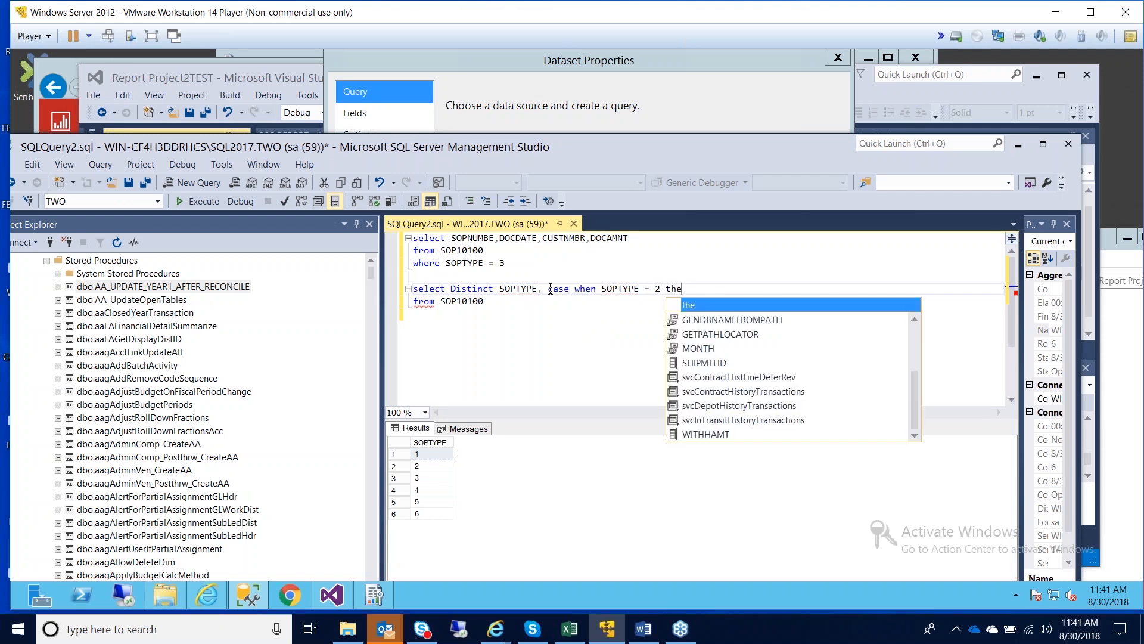
pyautogui.write("n '")
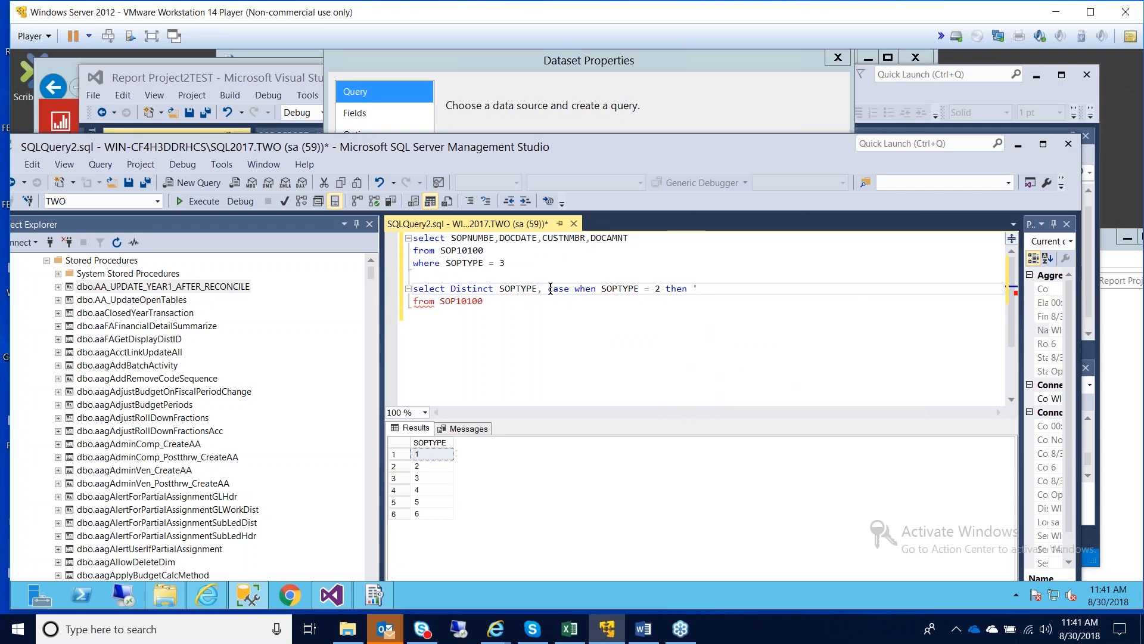
pyautogui.write("Order' when")
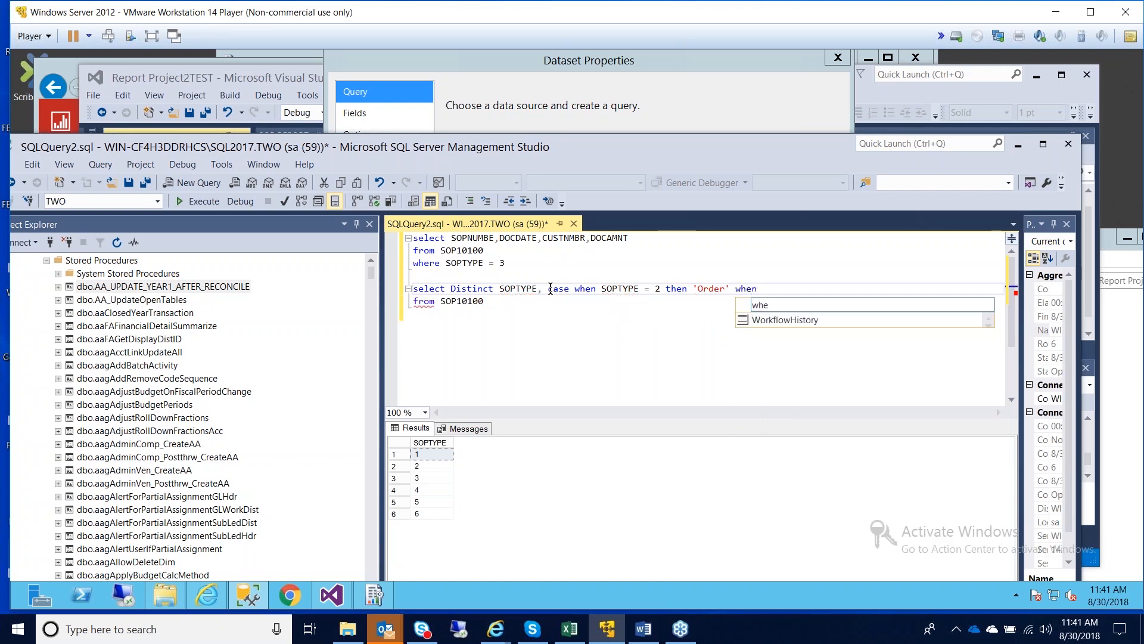
# Step: Complete the second when branch of the case expression so SOPTYPE = 3 returns 'Invoice'
pyautogui.moveTo(602, 291); pyautogui.dragTo(684, 289)
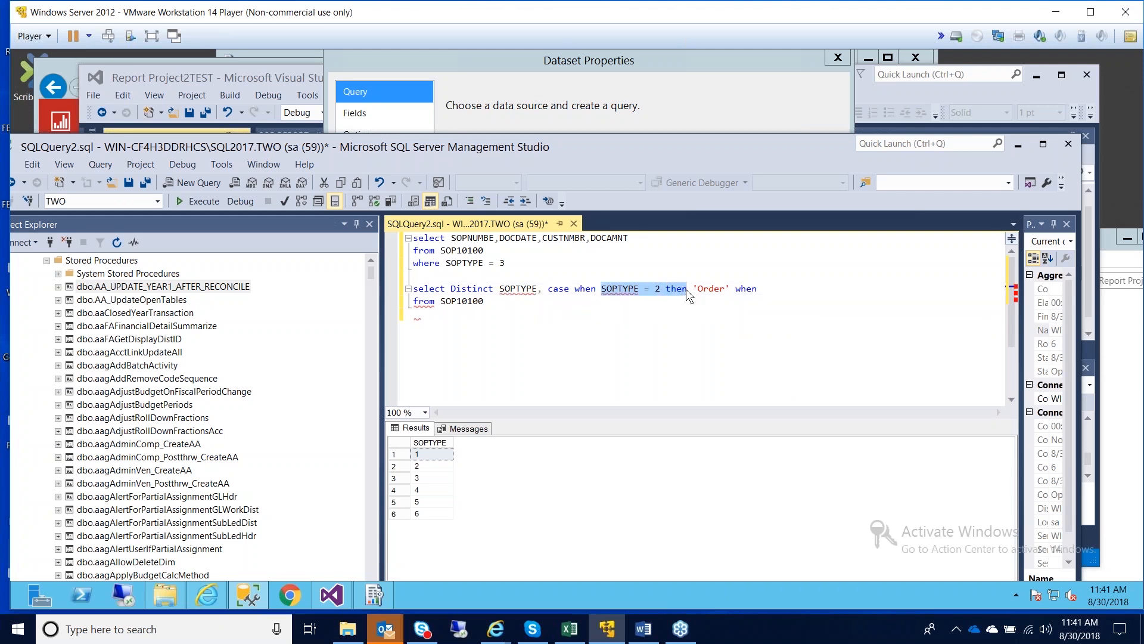
pyautogui.hotkey('ctrl', 'c')
pyautogui.click(840, 295)
pyautogui.hotkey('ctrl', 'v')
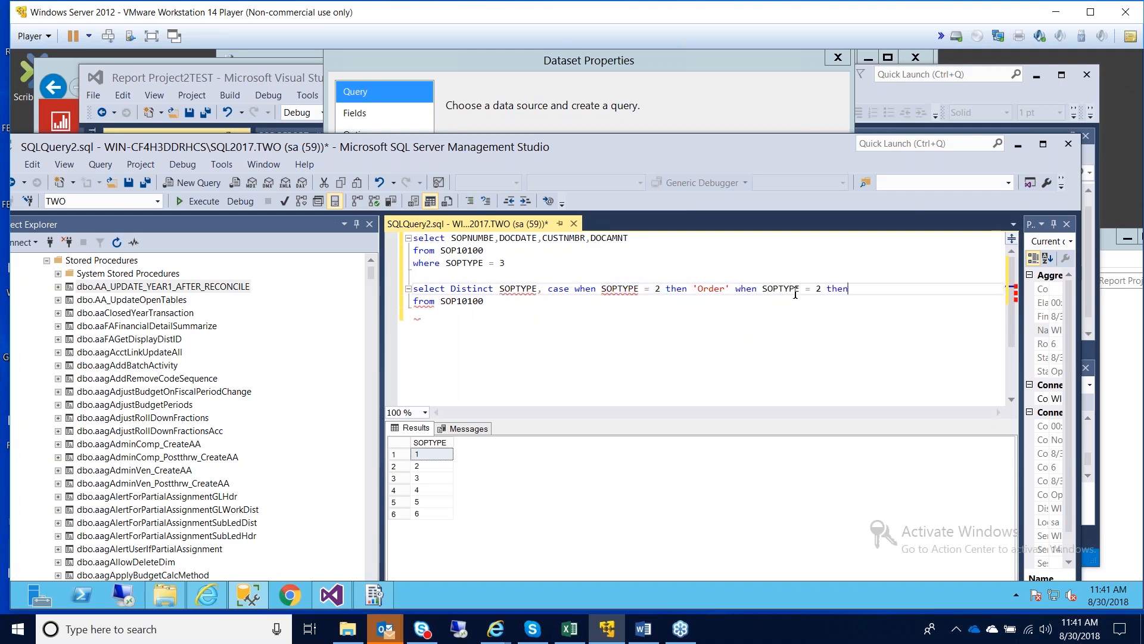
pyautogui.click(822, 291)
pyautogui.press('BackSpace')
pyautogui.press('BackSpace')
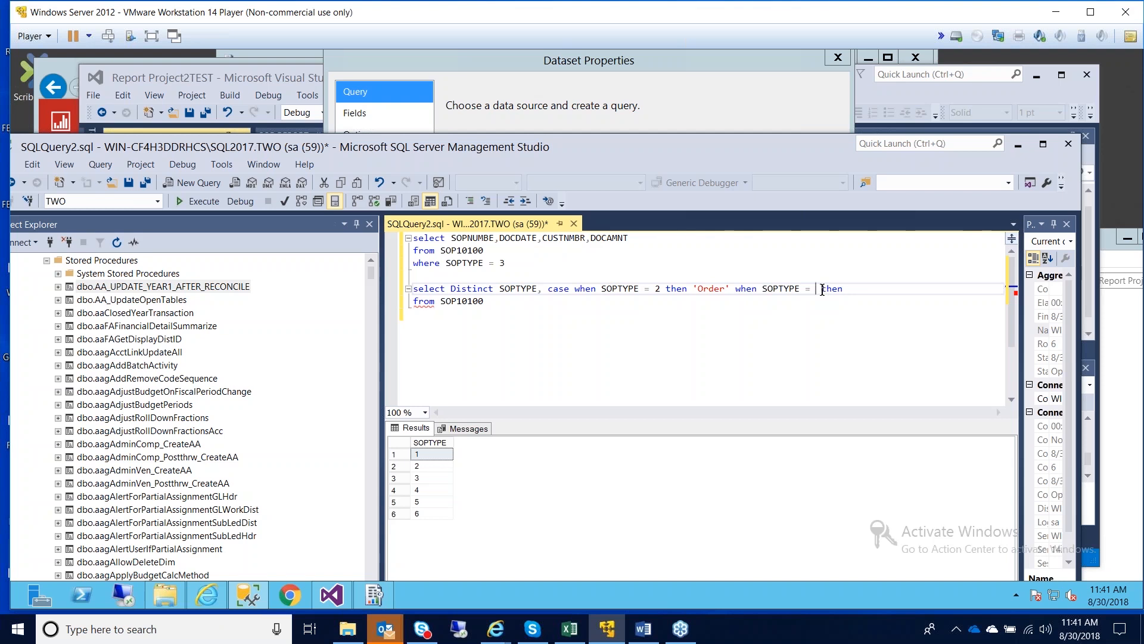
pyautogui.write('3')
pyautogui.click(858, 295)
pyautogui.write("'Invoic")
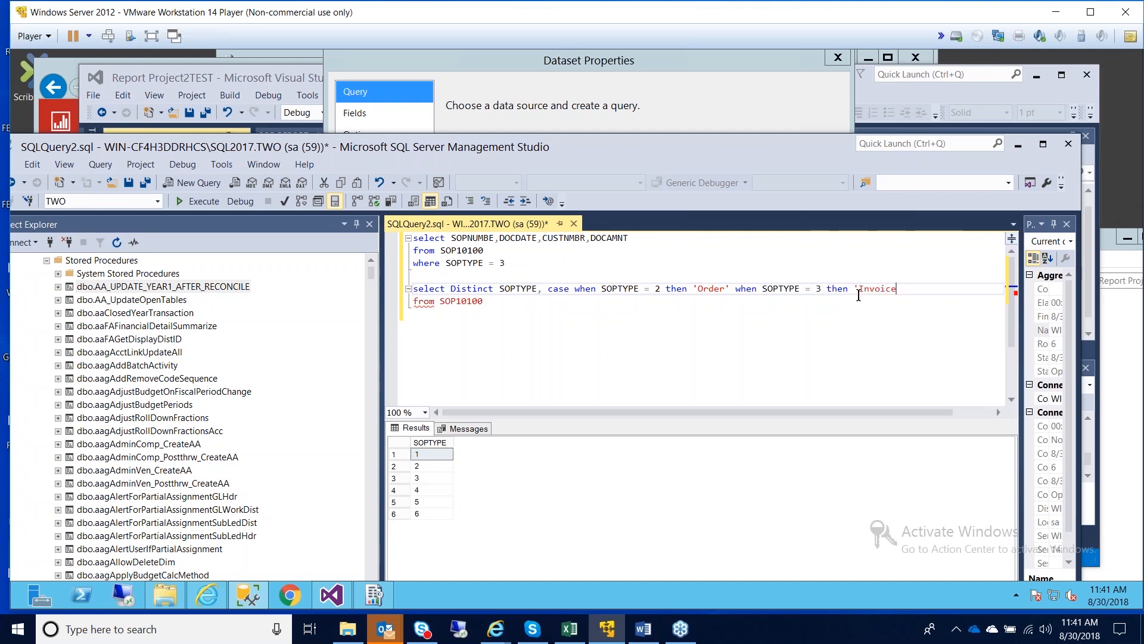
# Step: Close the case expression with end and alias the column as DOCName
pyautogui.write("e' end")
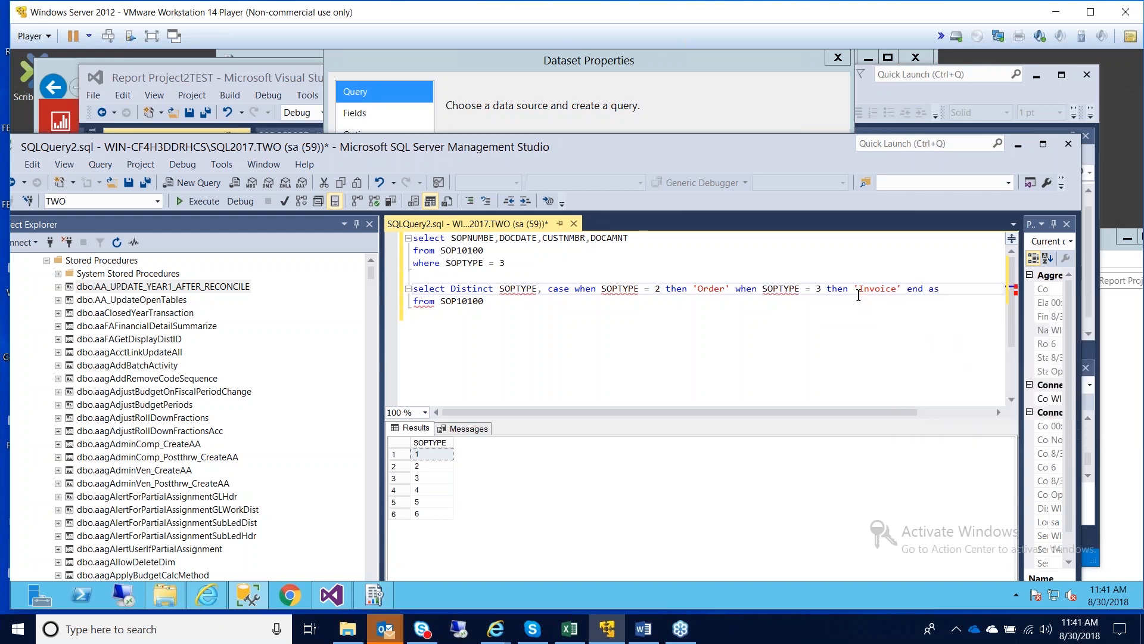
pyautogui.write(' as Name')
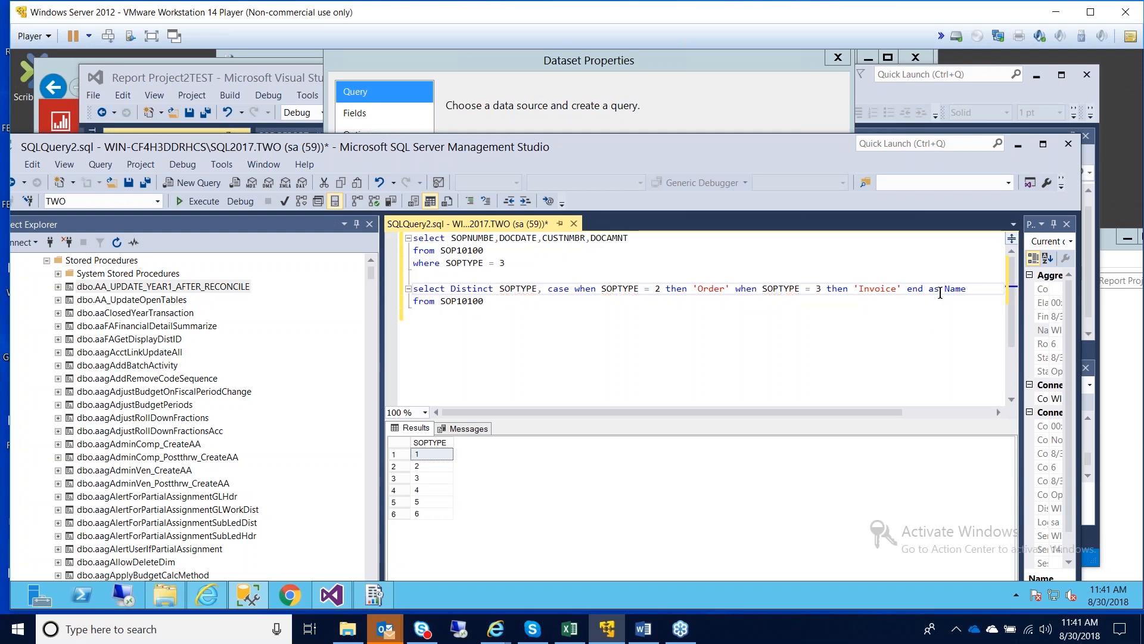
pyautogui.write('DOC')
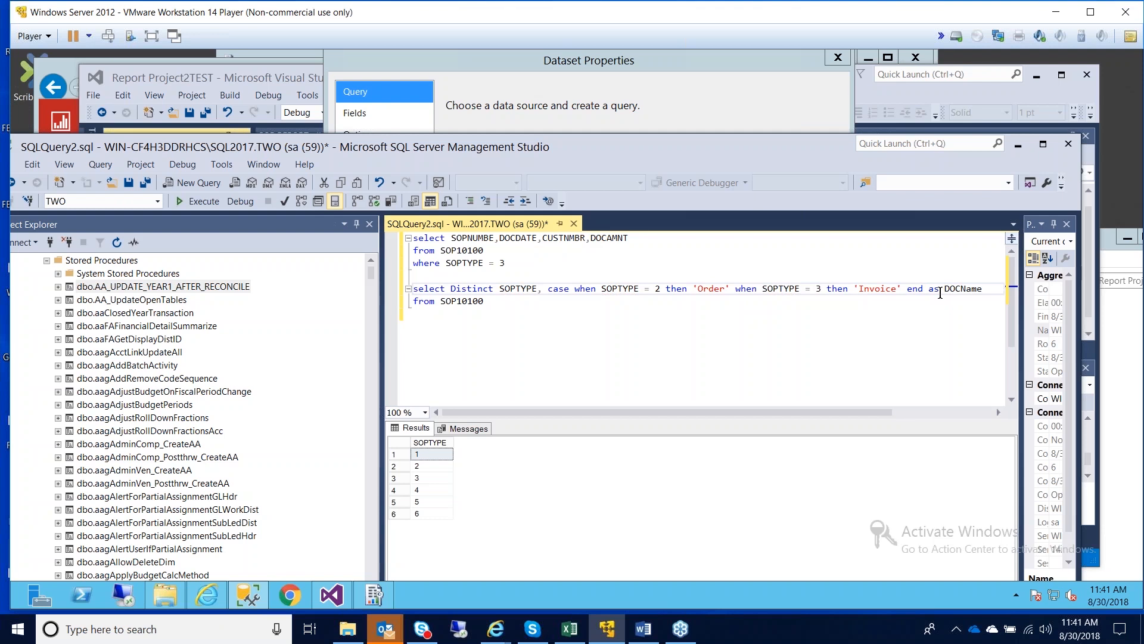
# Step: Correct the case column's alias to DocName and execute the distinct SOPTYPE query
pyautogui.press('BackSpace')
pyautogui.write('oc')
pyautogui.moveTo(502, 305); pyautogui.dragTo(411, 288)
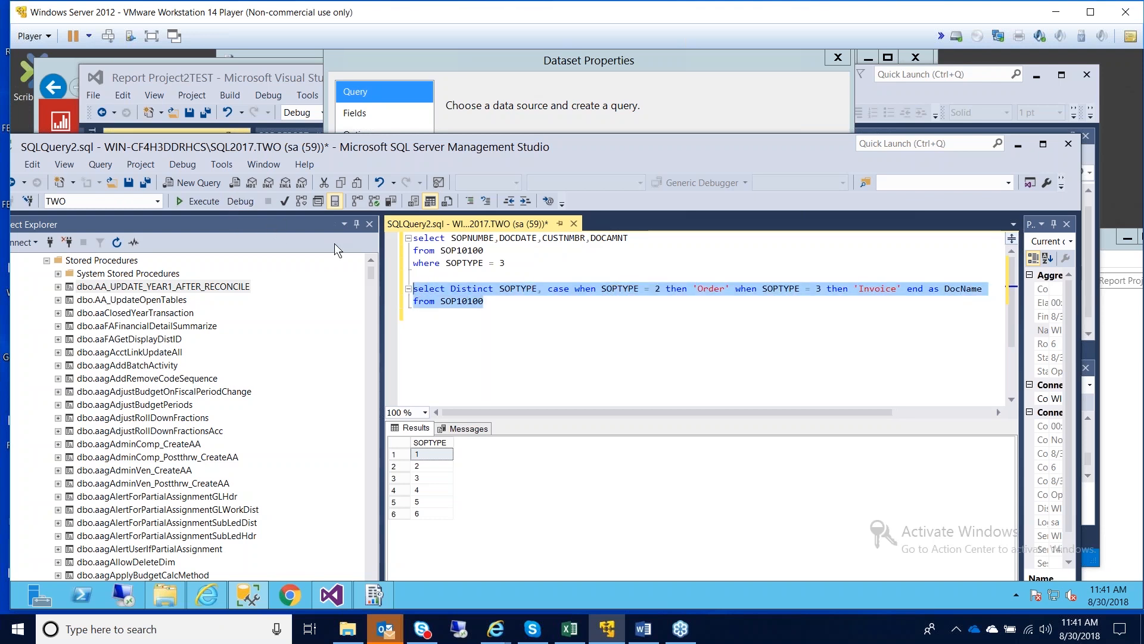
pyautogui.click(200, 204)
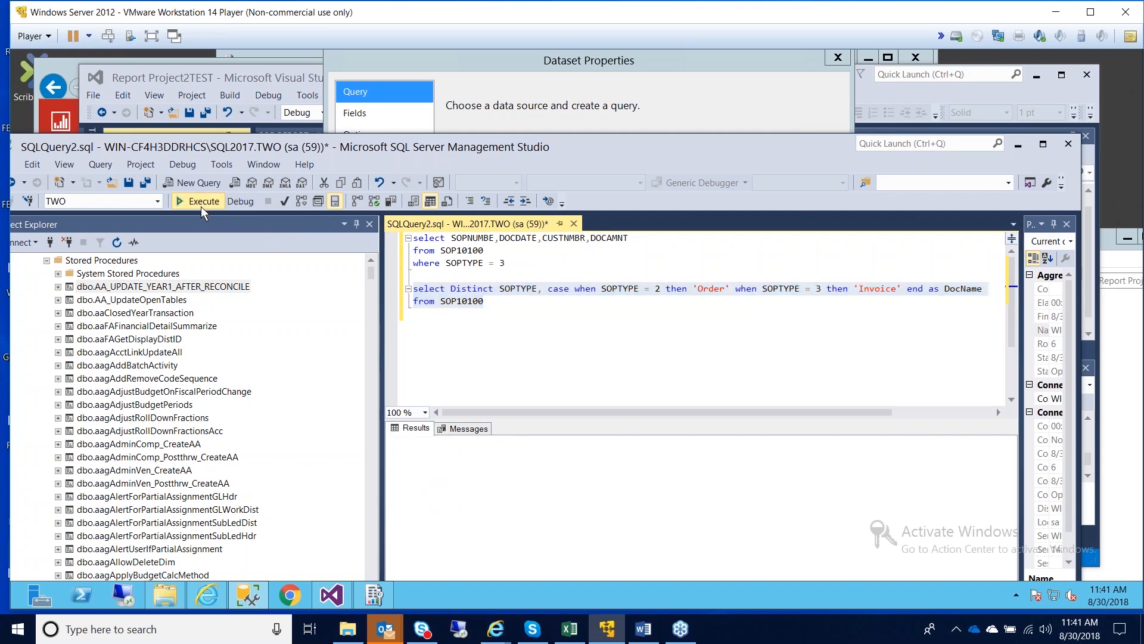
# Step: Add the clause where SOPTYPE in (2,3) to the distinct query and execute it
pyautogui.click(489, 302)
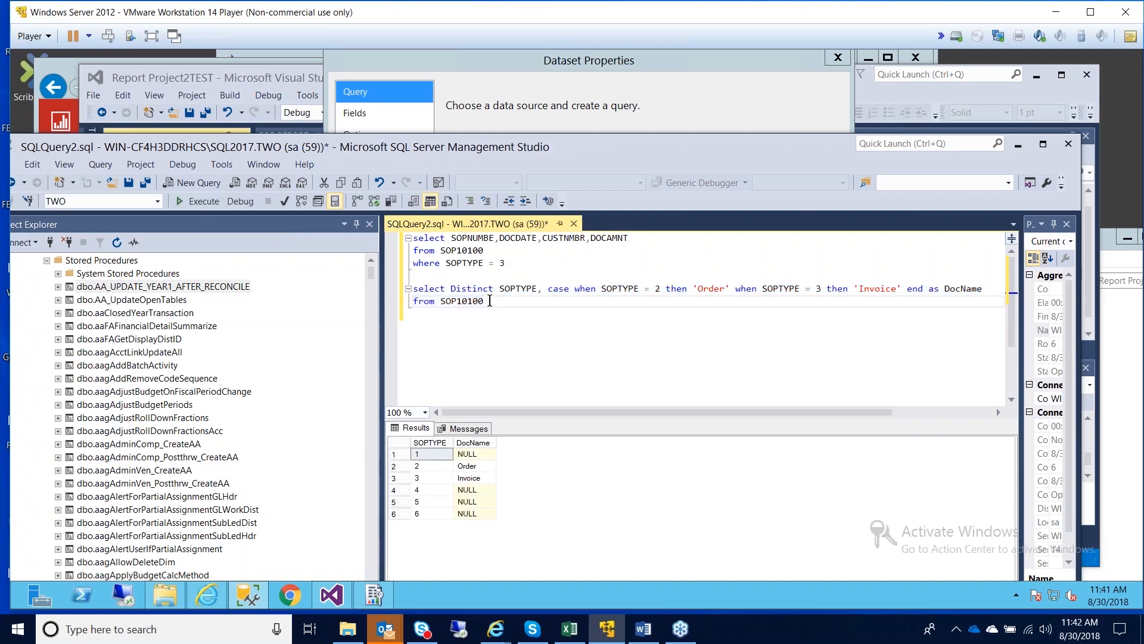
pyautogui.press('Return')
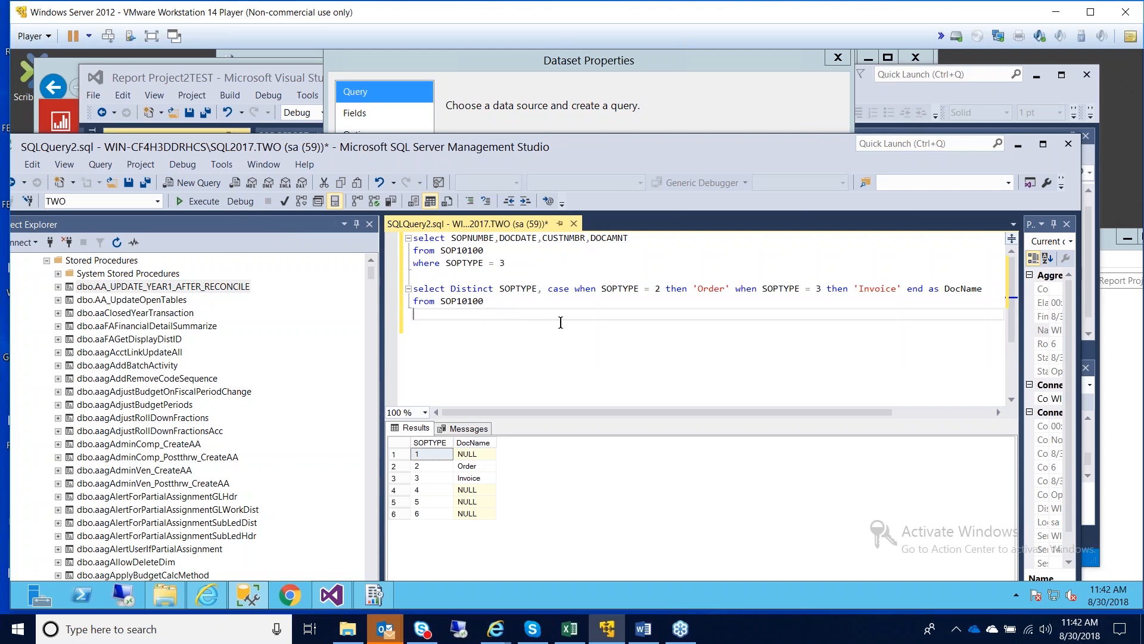
pyautogui.write('where sop')
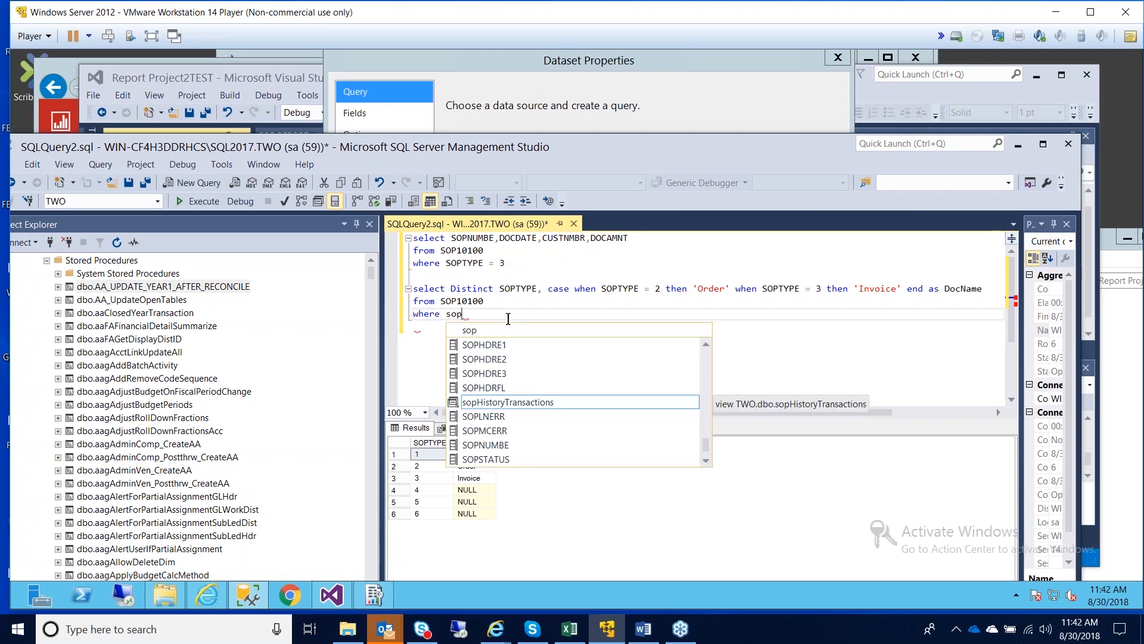
pyautogui.write('typ')
pyautogui.press('Tab')
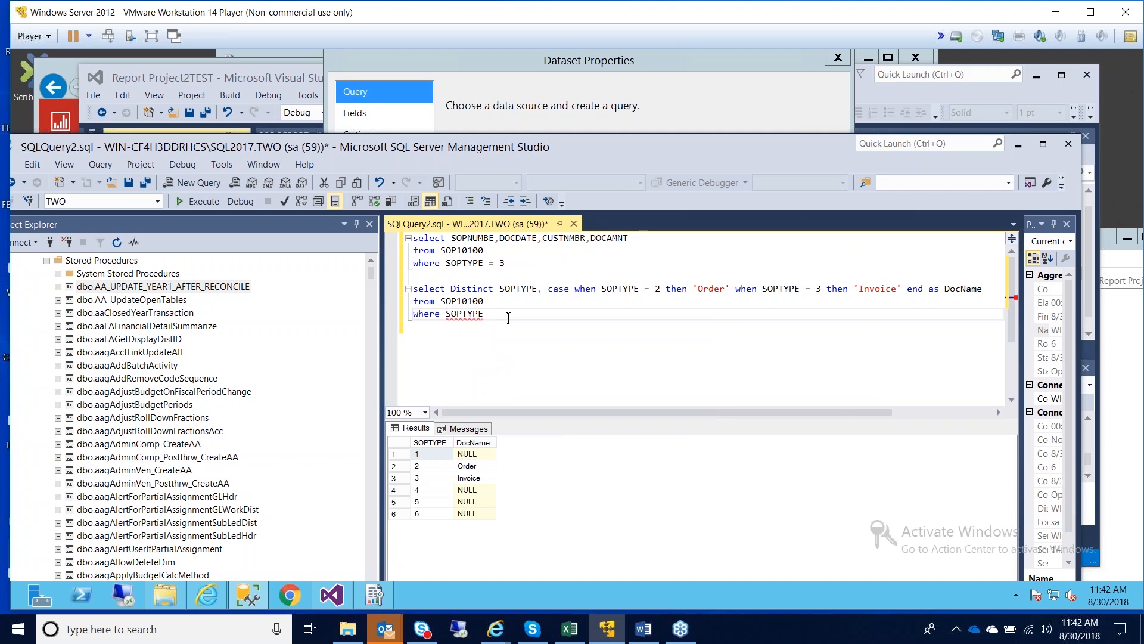
pyautogui.write('in (2,3)')
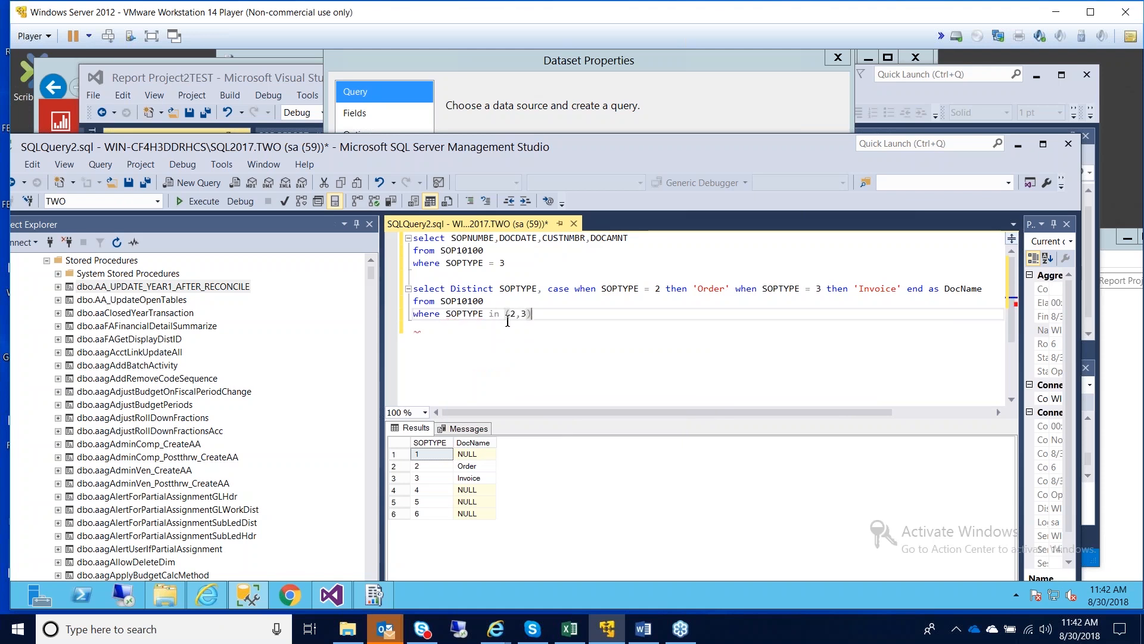
pyautogui.moveTo(532, 314); pyautogui.dragTo(397, 292)
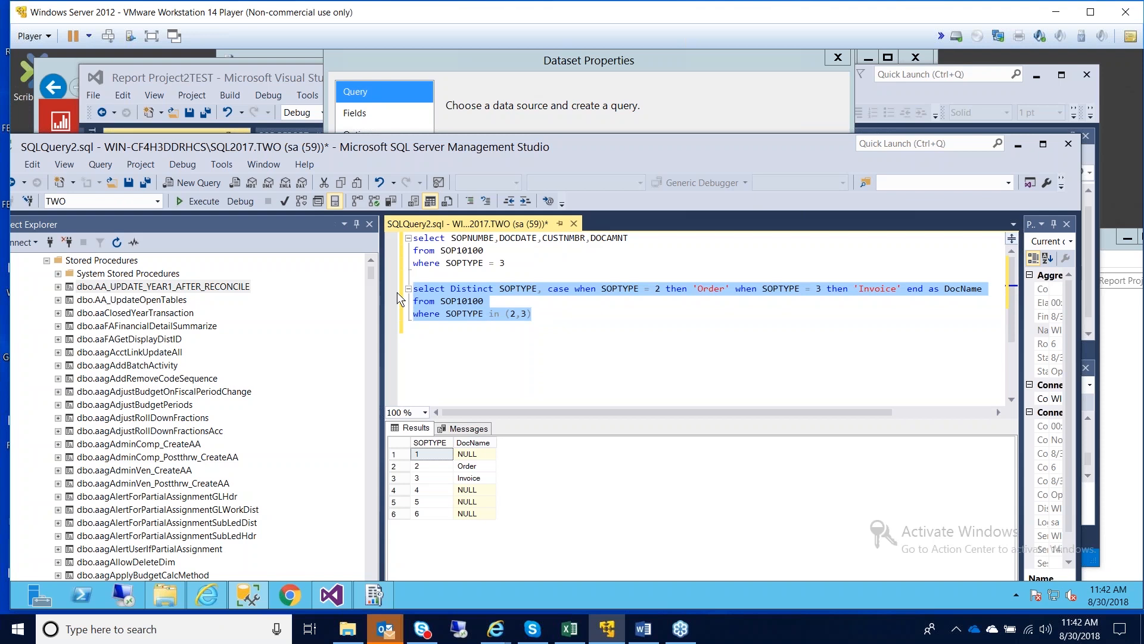
pyautogui.click(199, 201)
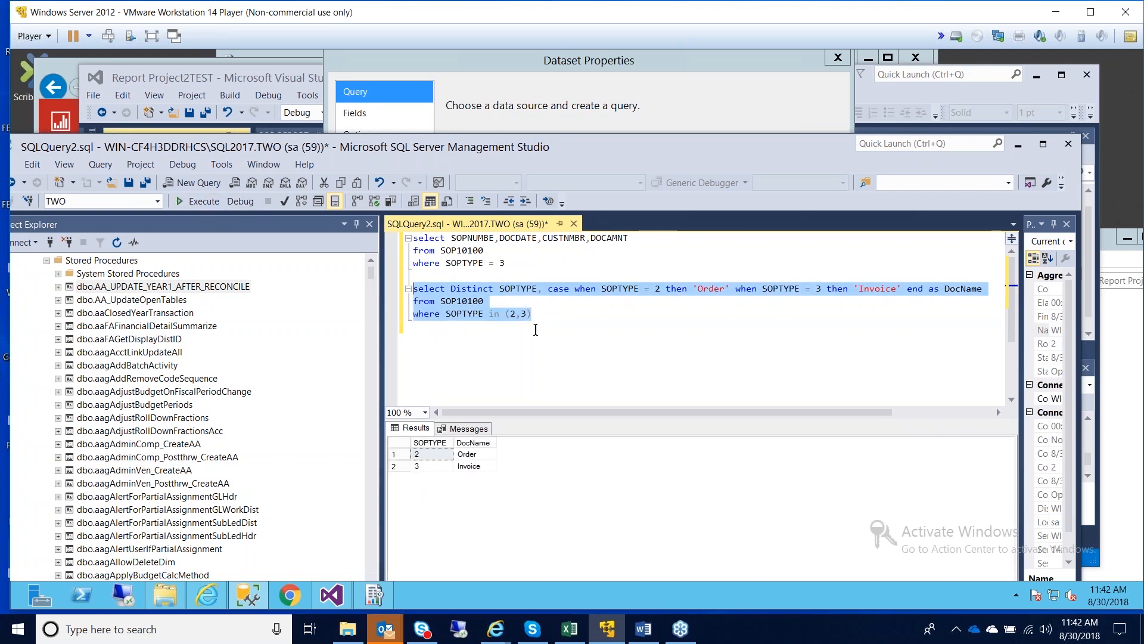
# Step: Copy the finished distinct query into the DocType dataset in Visual Studio, replacing its query text, and accept the dataset
pyautogui.moveTo(536, 315); pyautogui.dragTo(391, 295)
pyautogui.hotkey('ctrl', 'c')
pyautogui.moveTo(602, 134); pyautogui.dragTo(534, 435)
pyautogui.moveTo(506, 353); pyautogui.dragTo(416, 349)
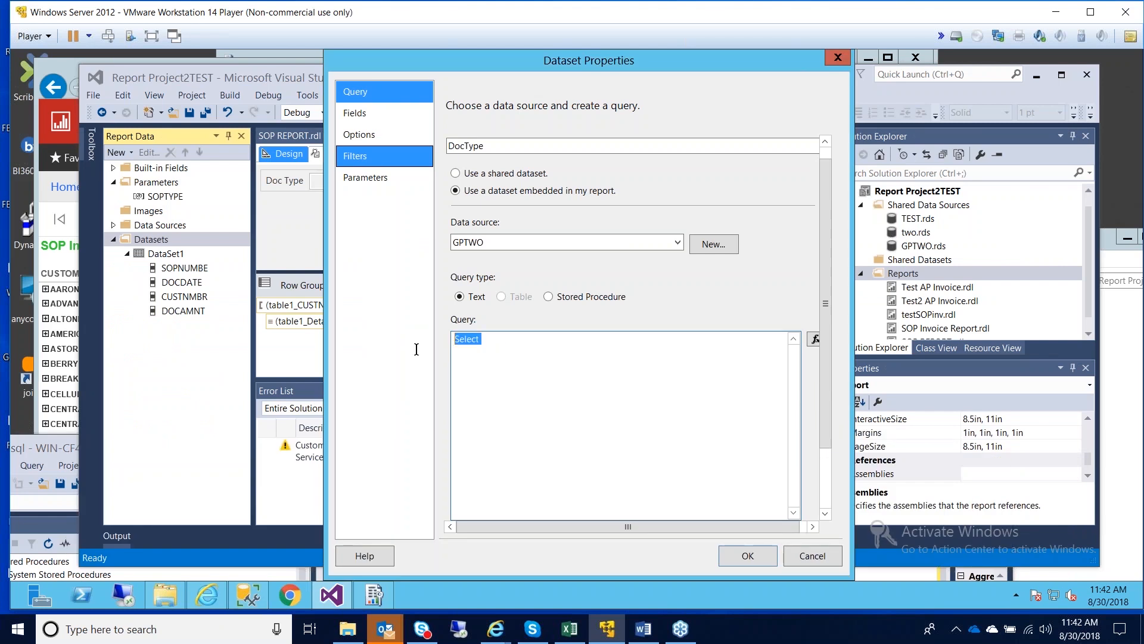
pyautogui.hotkey('ctrl', 'v')
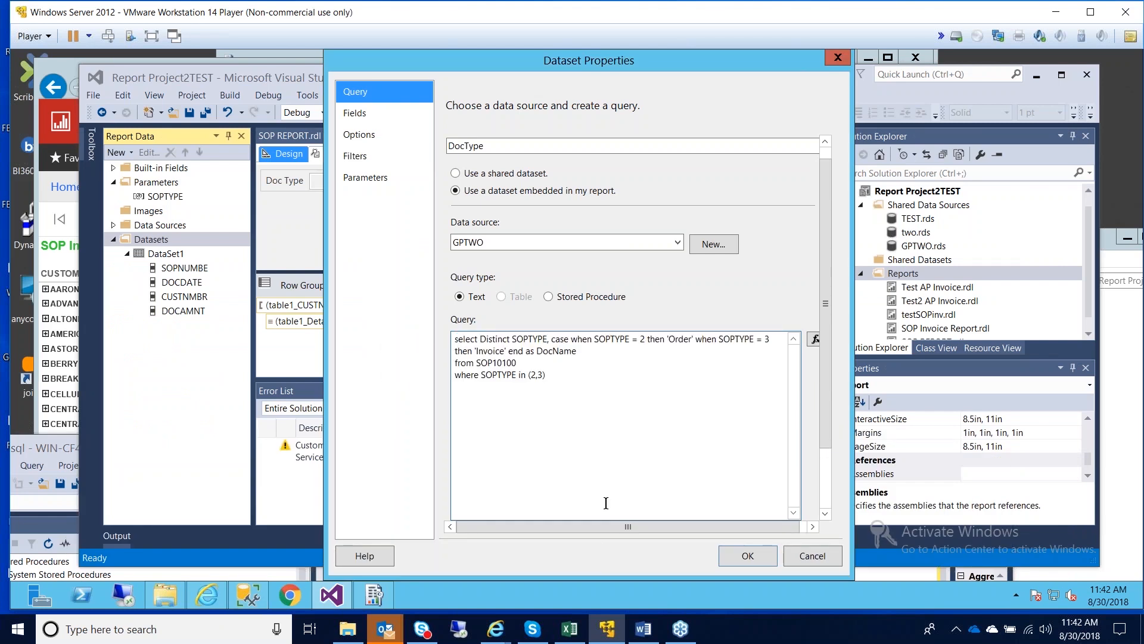
pyautogui.click(748, 555)
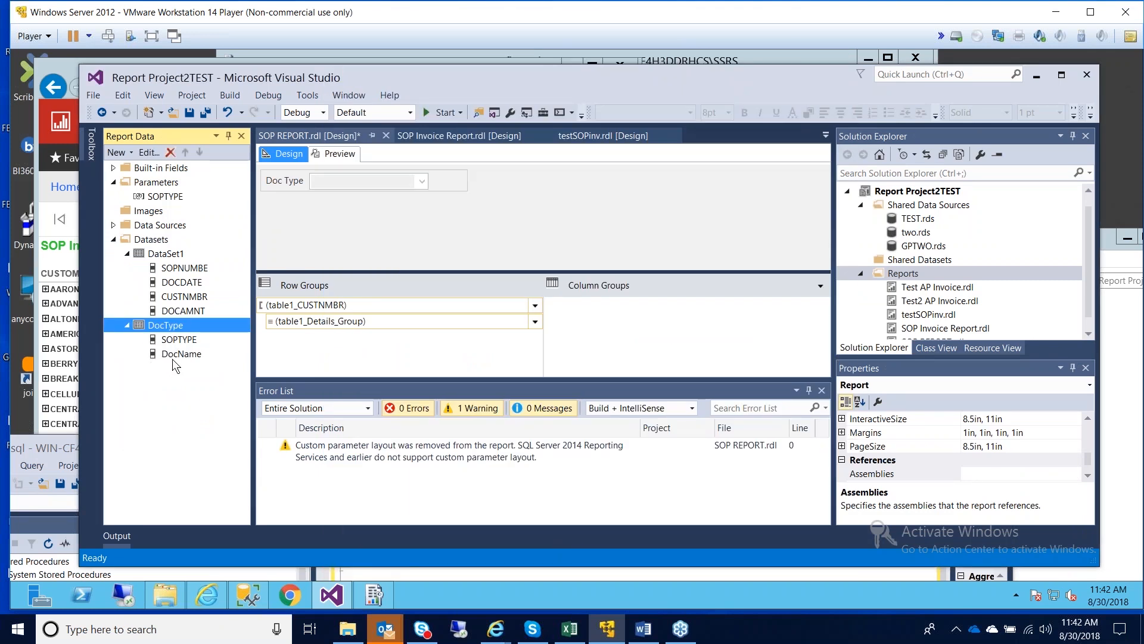
# Step: Set the SOPTYPE parameter's available values to come from the DocType dataset, with SOPTYPE as value field and DocName as label field
pyautogui.rightClick(170, 198)
pyautogui.click(196, 225)
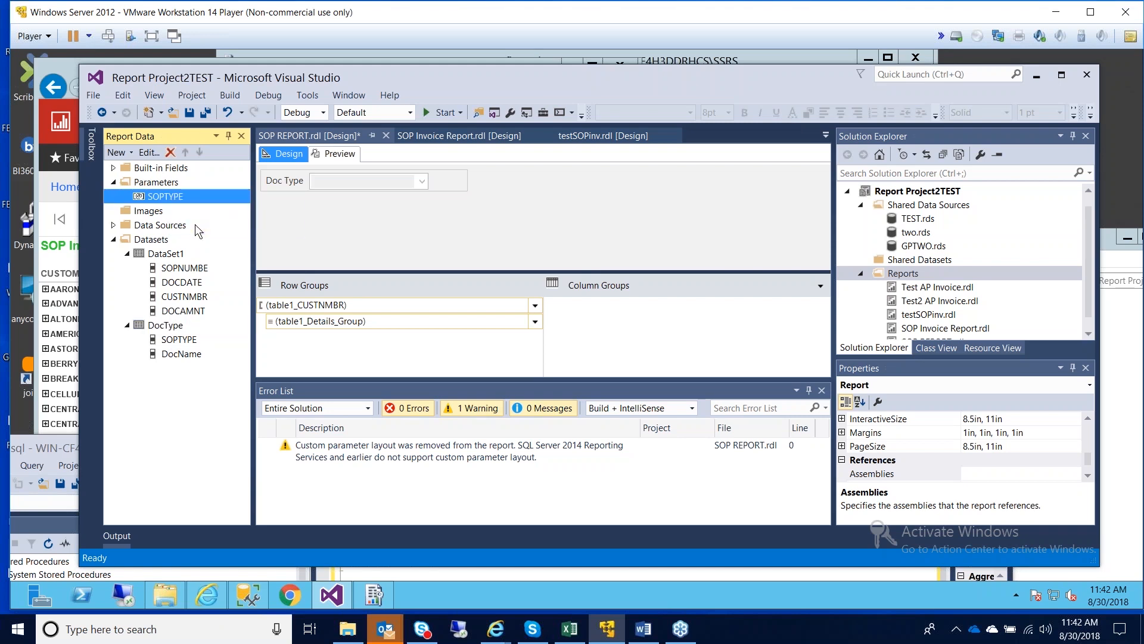
pyautogui.click(376, 113)
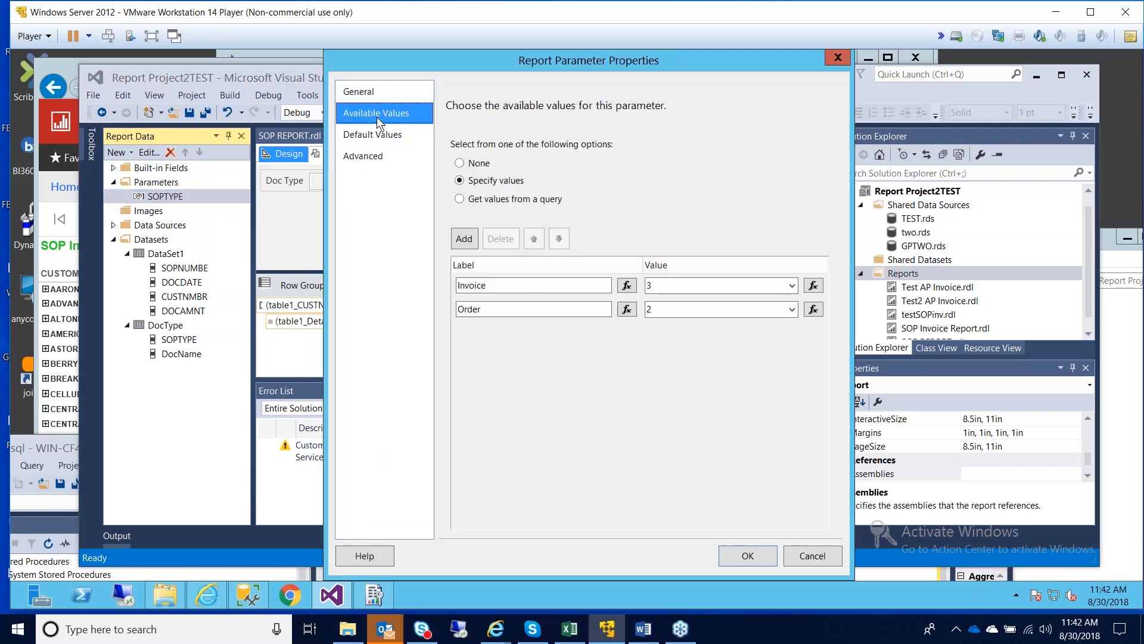
pyautogui.click(460, 199)
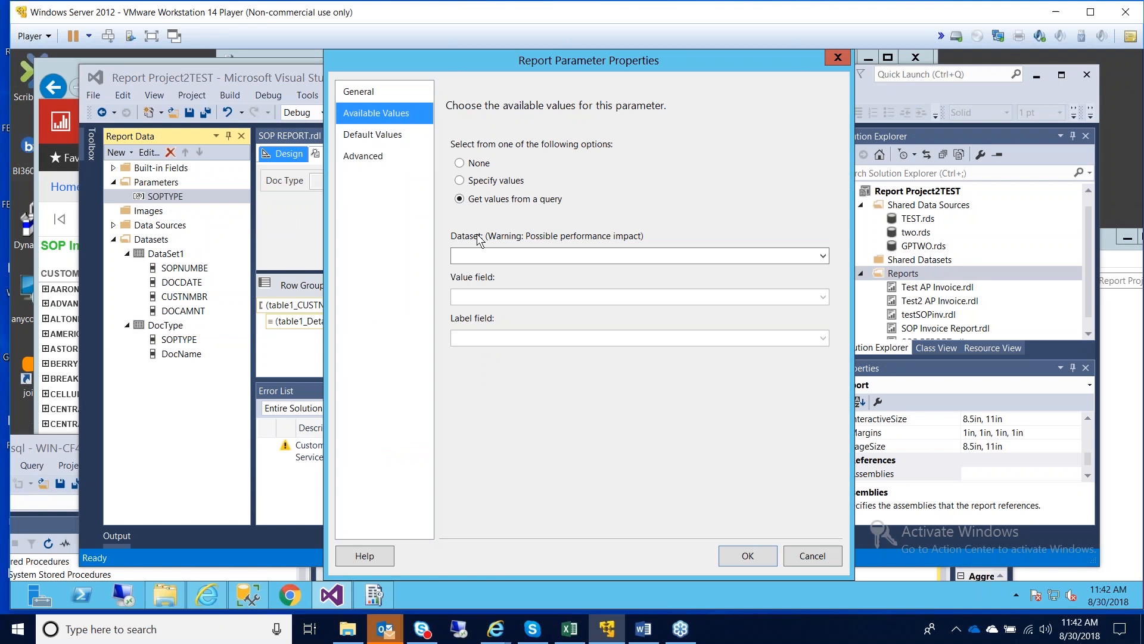
pyautogui.click(530, 255)
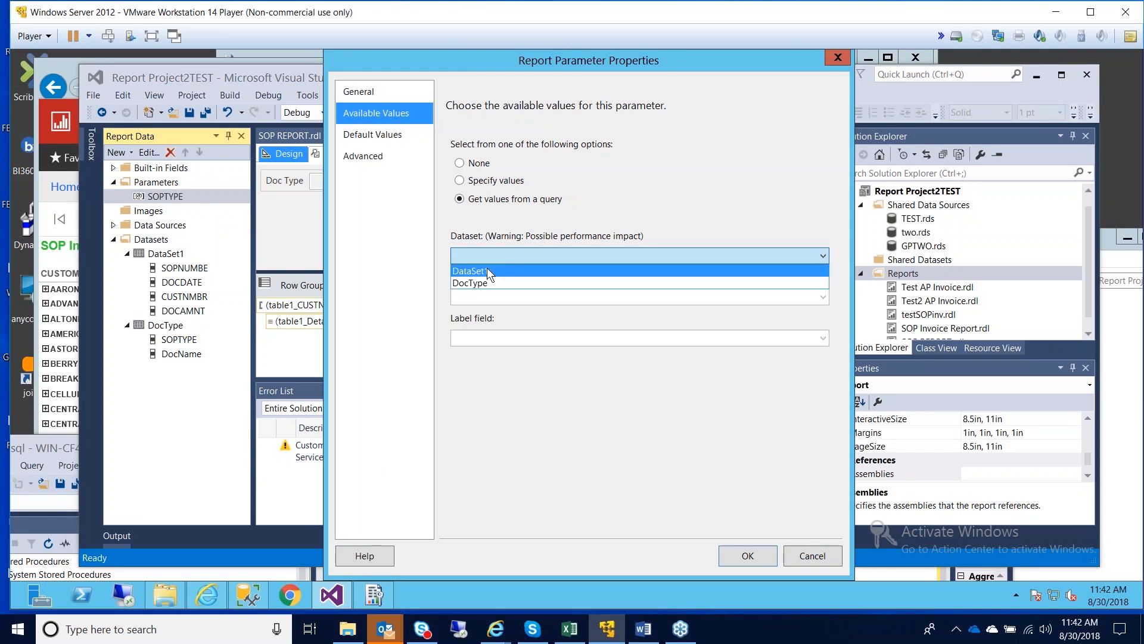
pyautogui.click(467, 284)
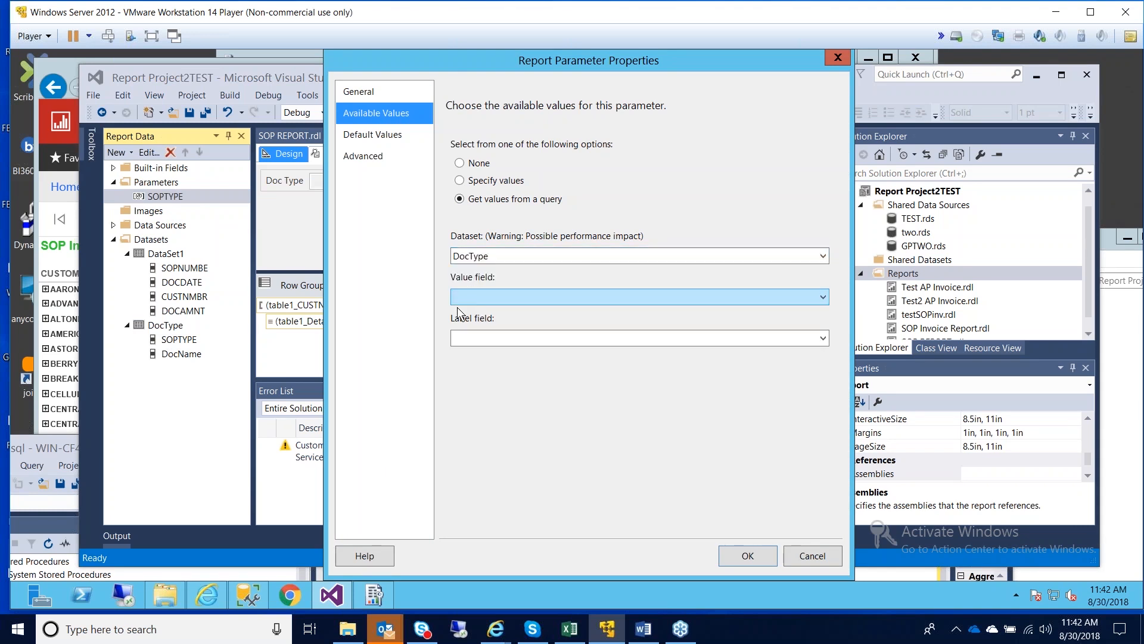
pyautogui.click(521, 296)
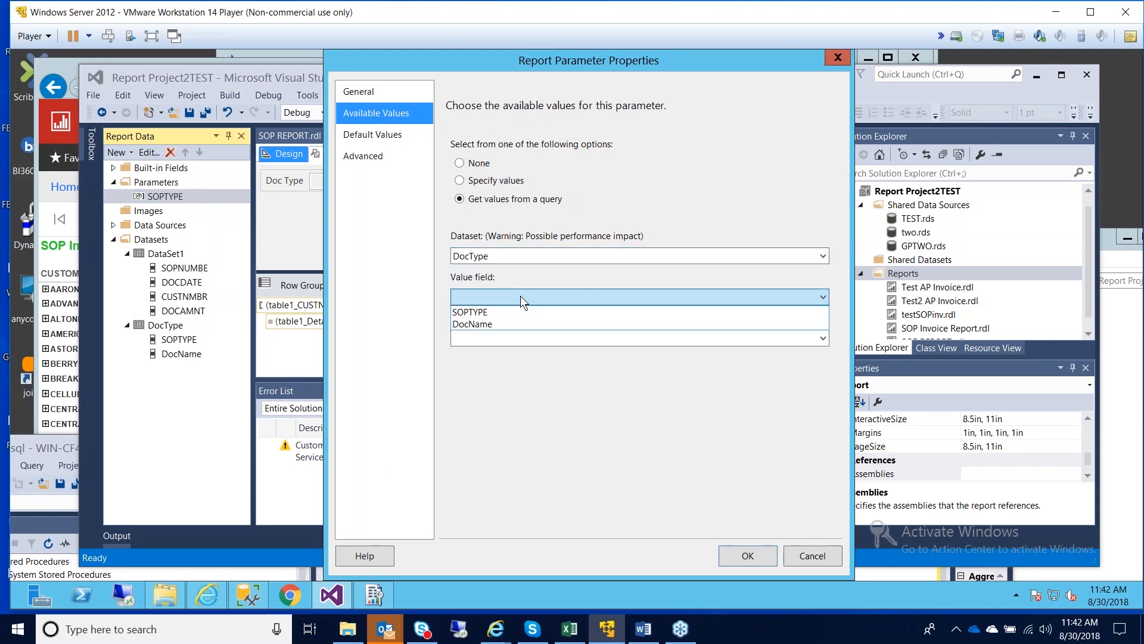
pyautogui.click(464, 311)
pyautogui.click(470, 338)
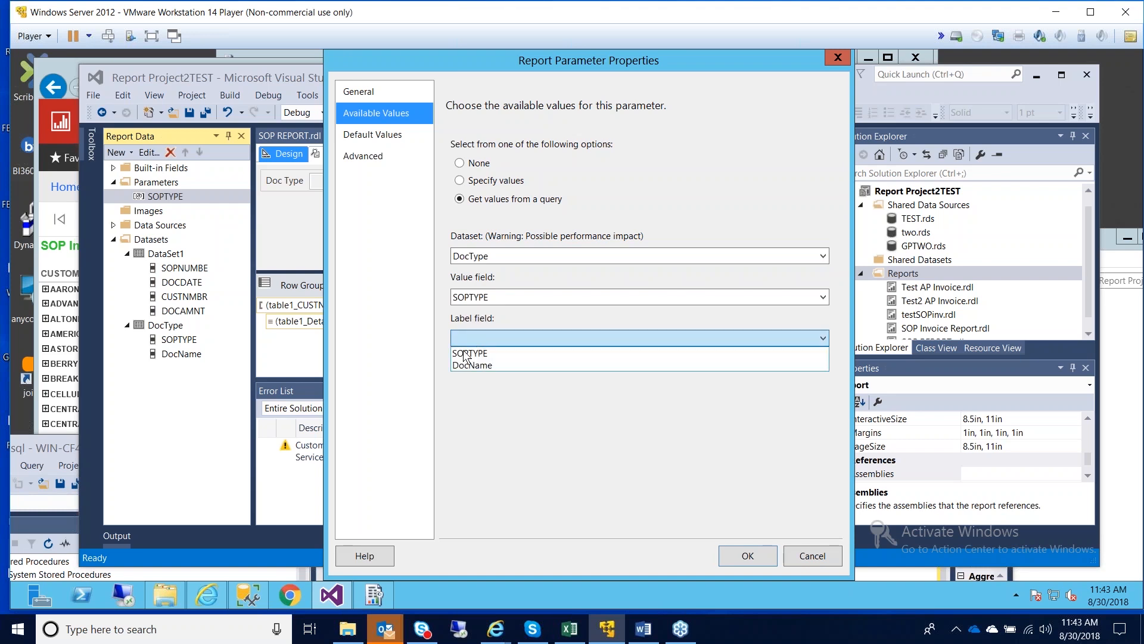
pyautogui.click(453, 366)
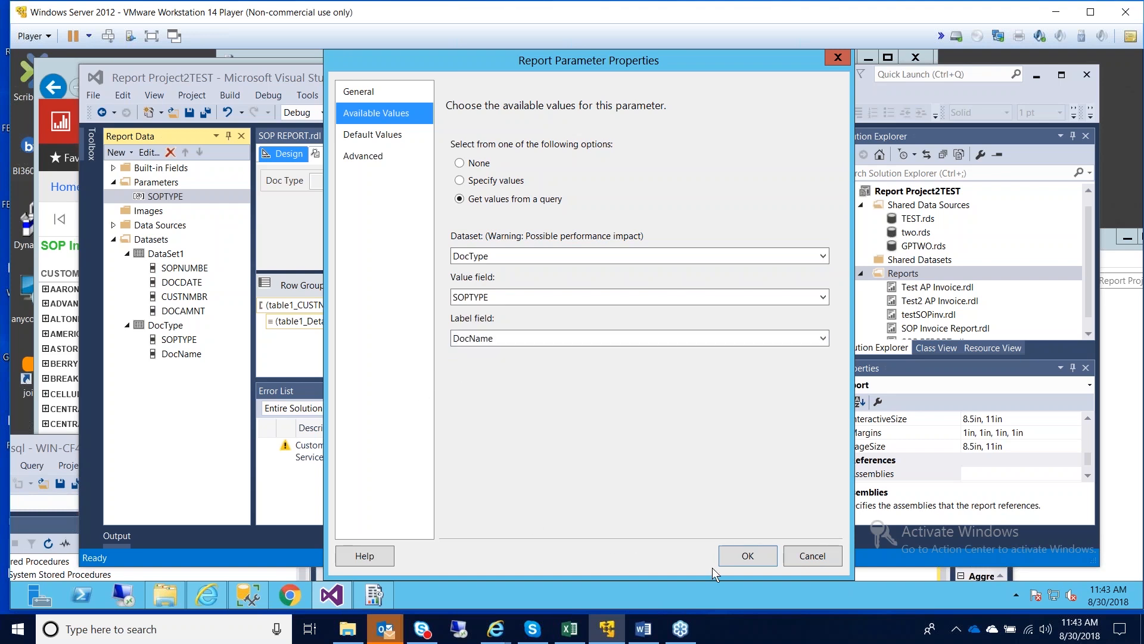
pyautogui.click(744, 559)
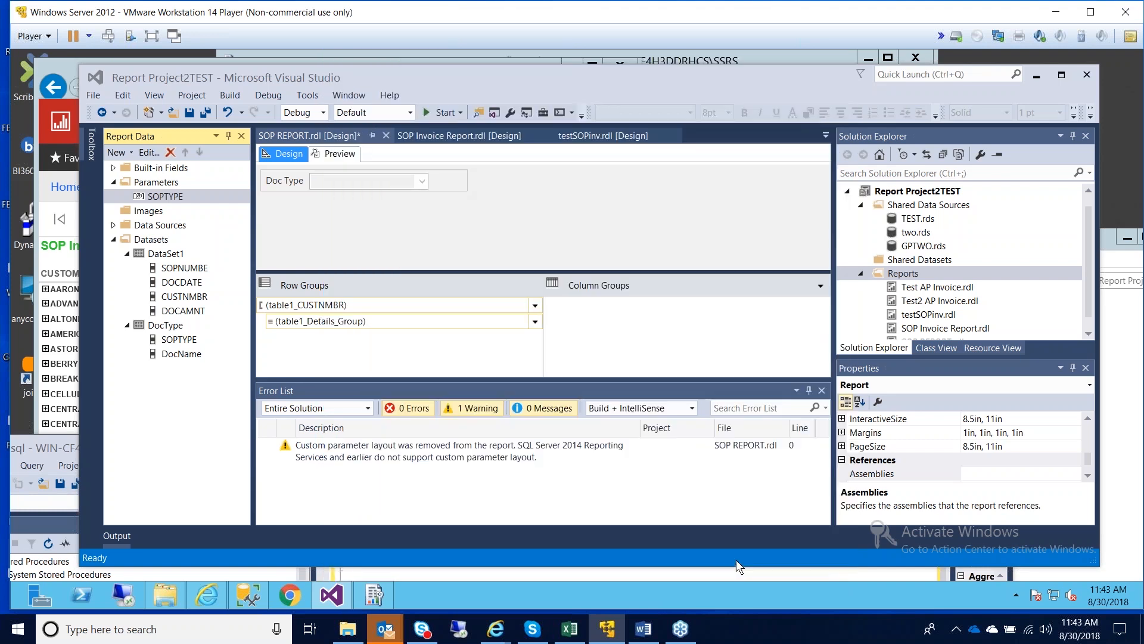
# Step: Preview SOP REPORT with Doc Type set to Order
pyautogui.click(332, 154)
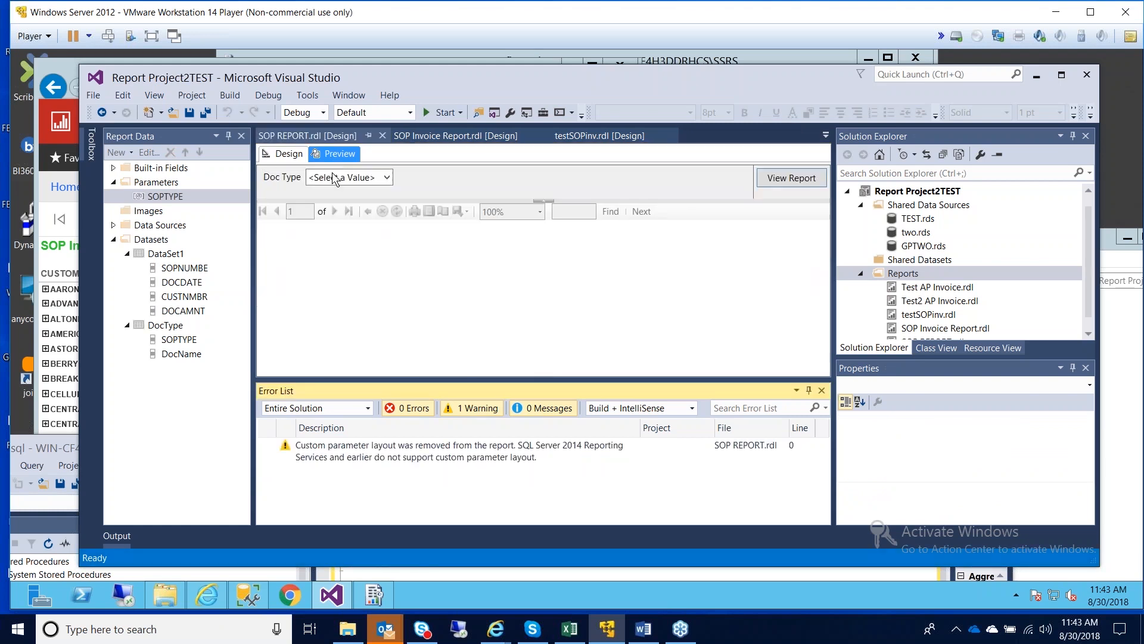
pyautogui.click(387, 178)
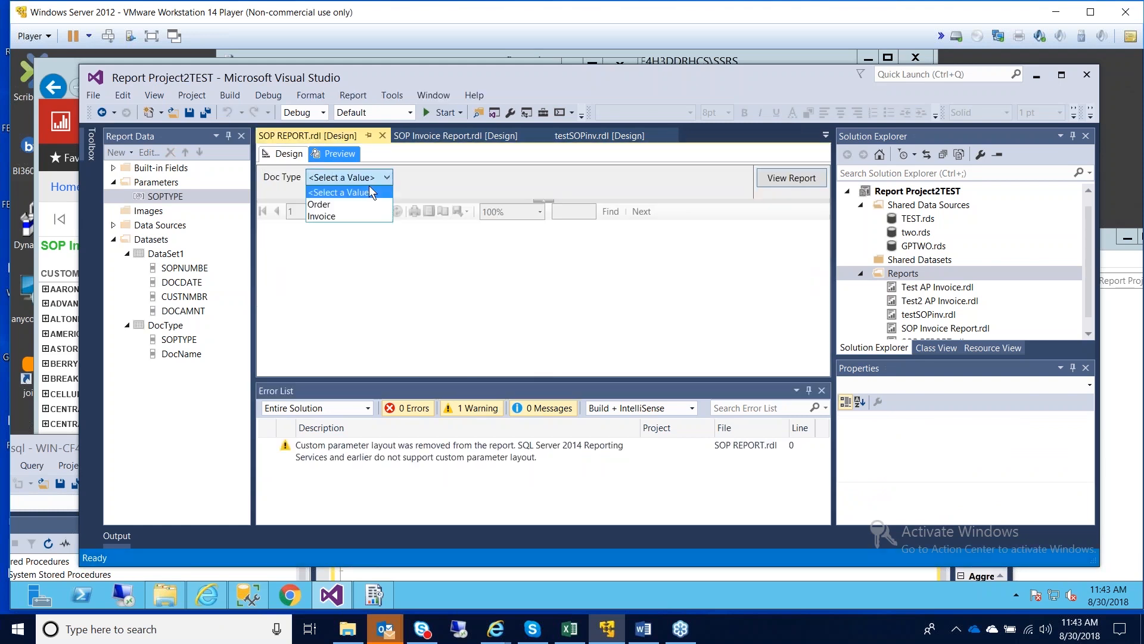
pyautogui.click(322, 206)
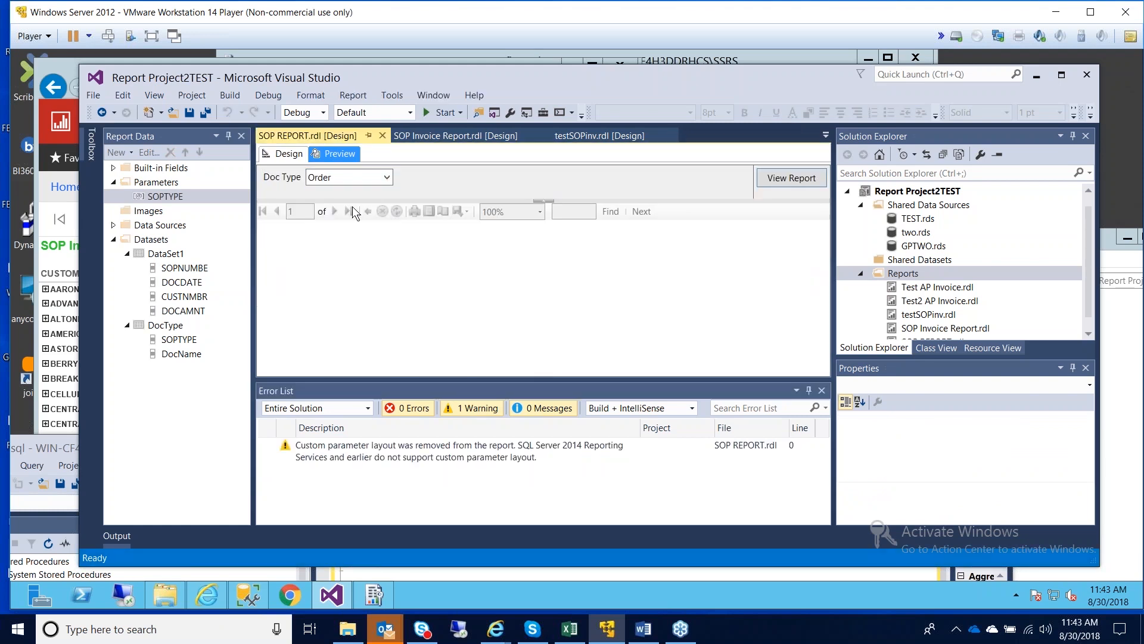
pyautogui.click(792, 181)
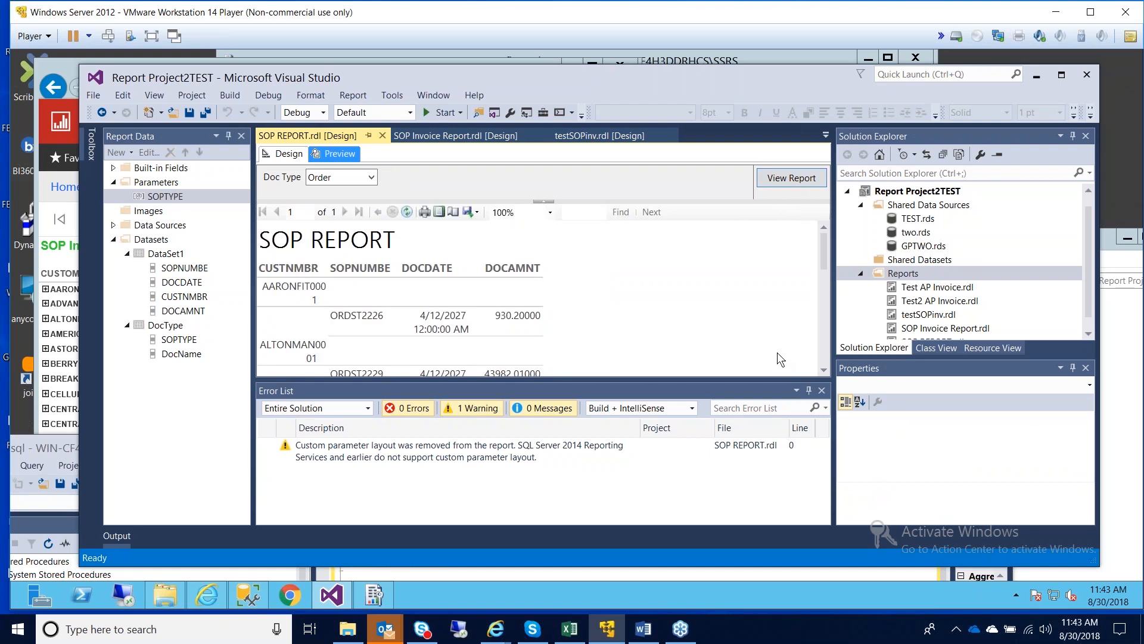
# Step: Close the Error List and look through the previewed order records
pyautogui.click(822, 391)
pyautogui.scroll(-3, 686, 307)
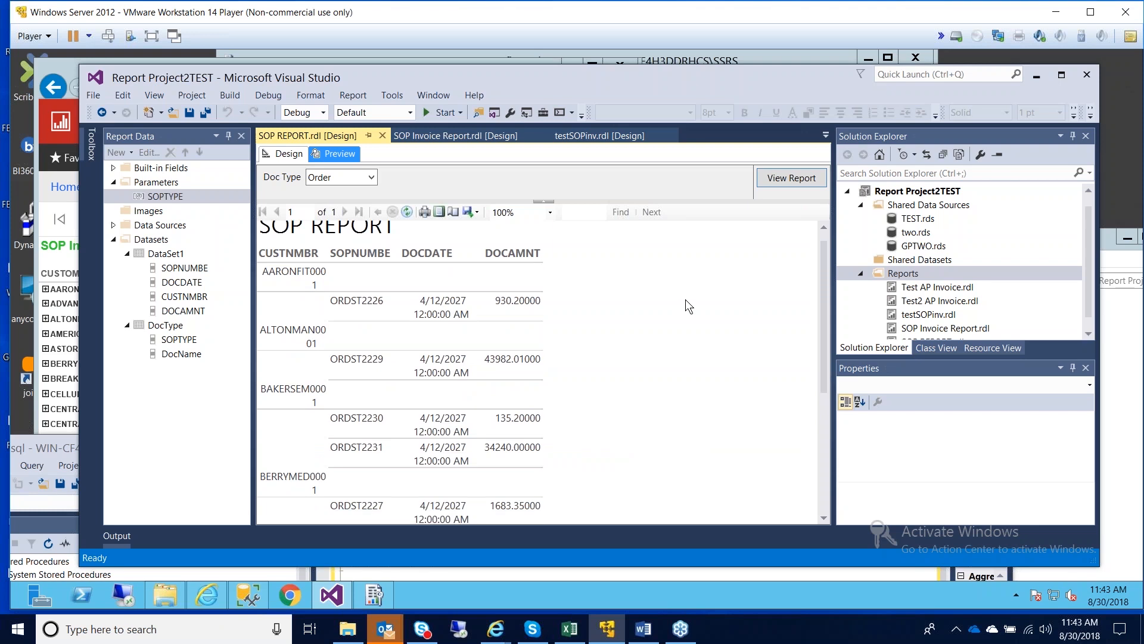
pyautogui.scroll(-5, 685, 310)
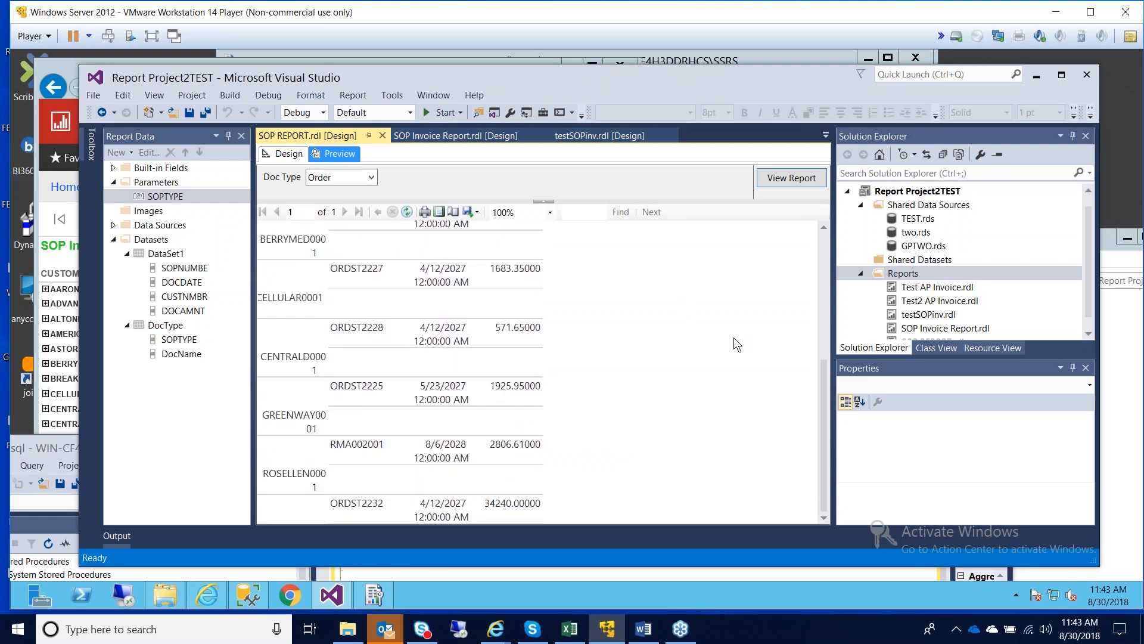
pyautogui.moveTo(824, 385); pyautogui.dragTo(774, 221)
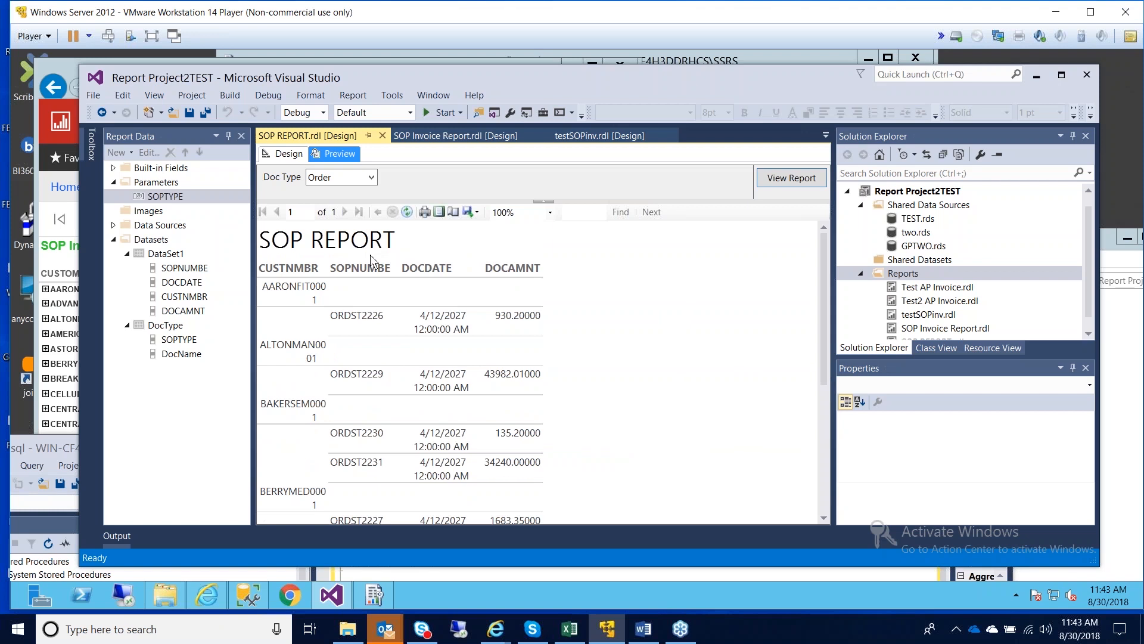
# Step: Return to the report design and set the font size of the SOP REPORT title text to 8pt
pyautogui.click(283, 153)
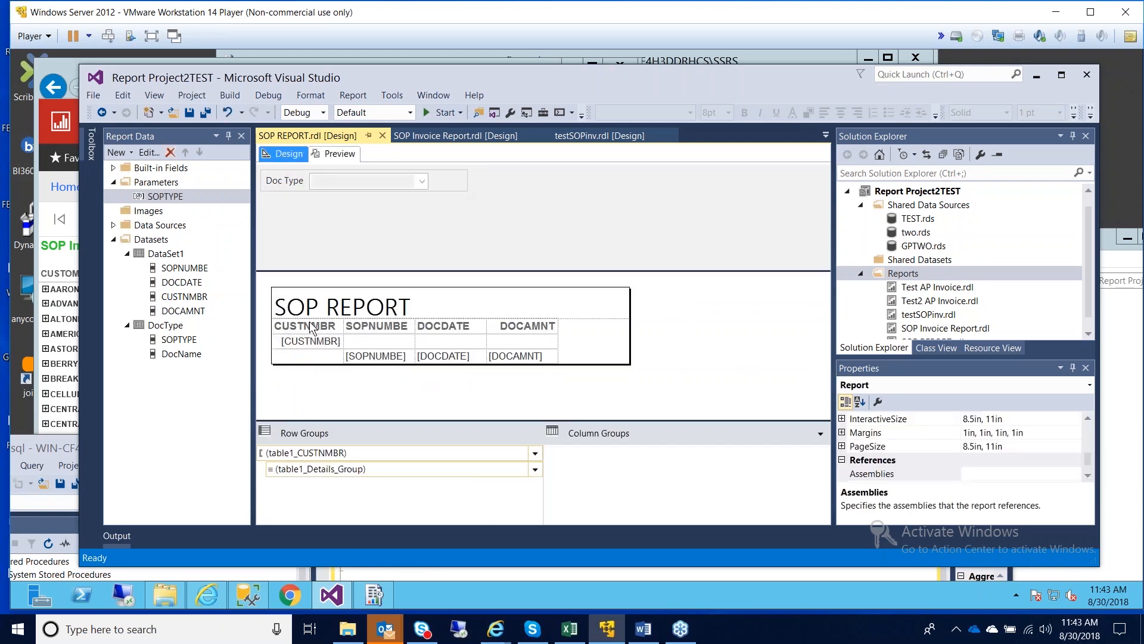
pyautogui.doubleClick(310, 328)
pyautogui.click(451, 296)
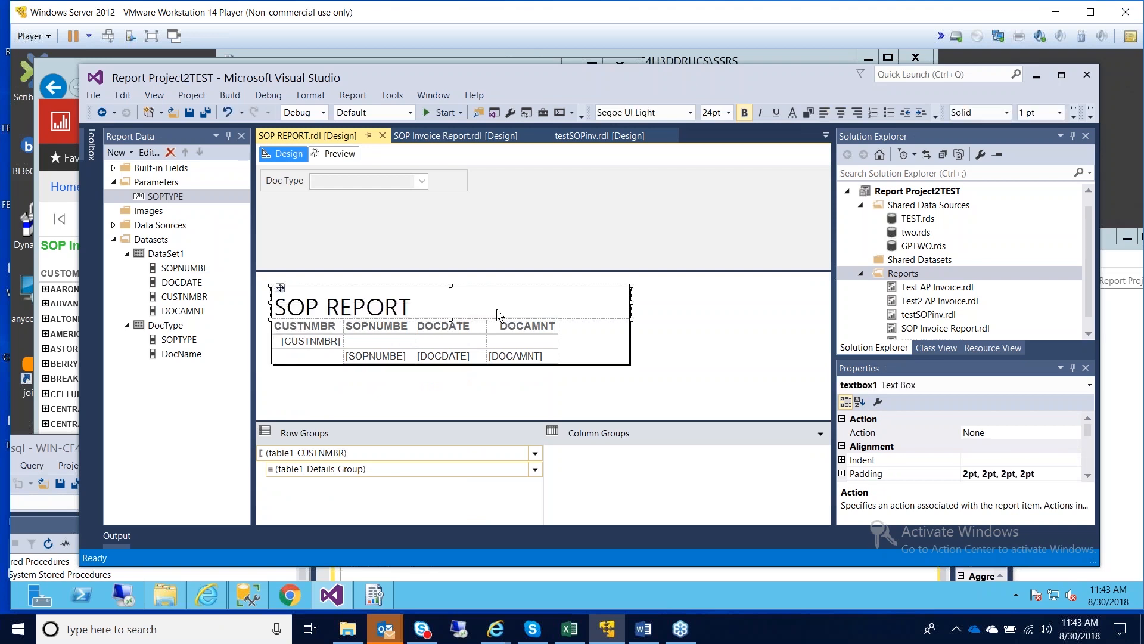
pyautogui.click(353, 307)
pyautogui.moveTo(355, 313); pyautogui.dragTo(417, 311)
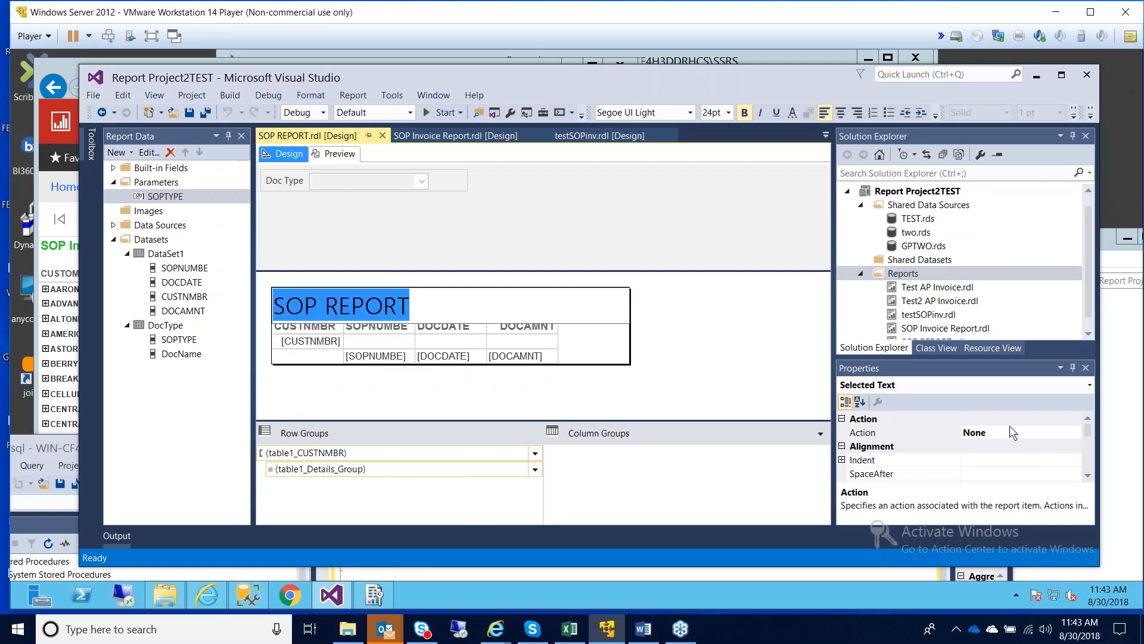
pyautogui.click(1089, 440)
pyautogui.moveTo(1089, 436); pyautogui.dragTo(1090, 444)
pyautogui.click(842, 447)
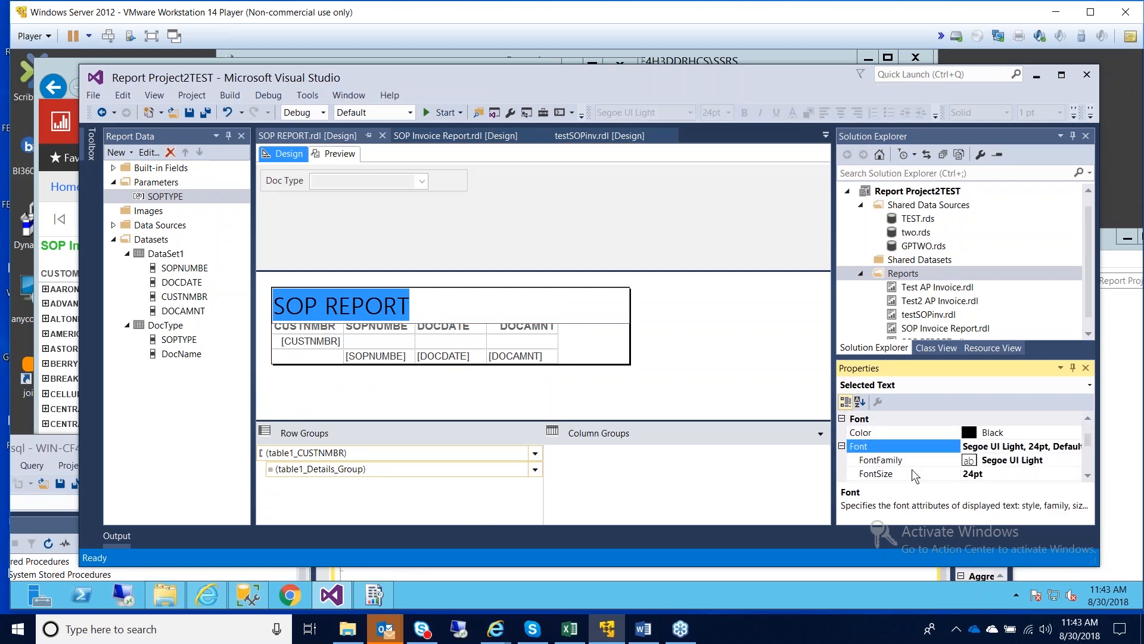
pyautogui.click(974, 473)
pyautogui.press('BackSpace')
pyautogui.press('BackSpace')
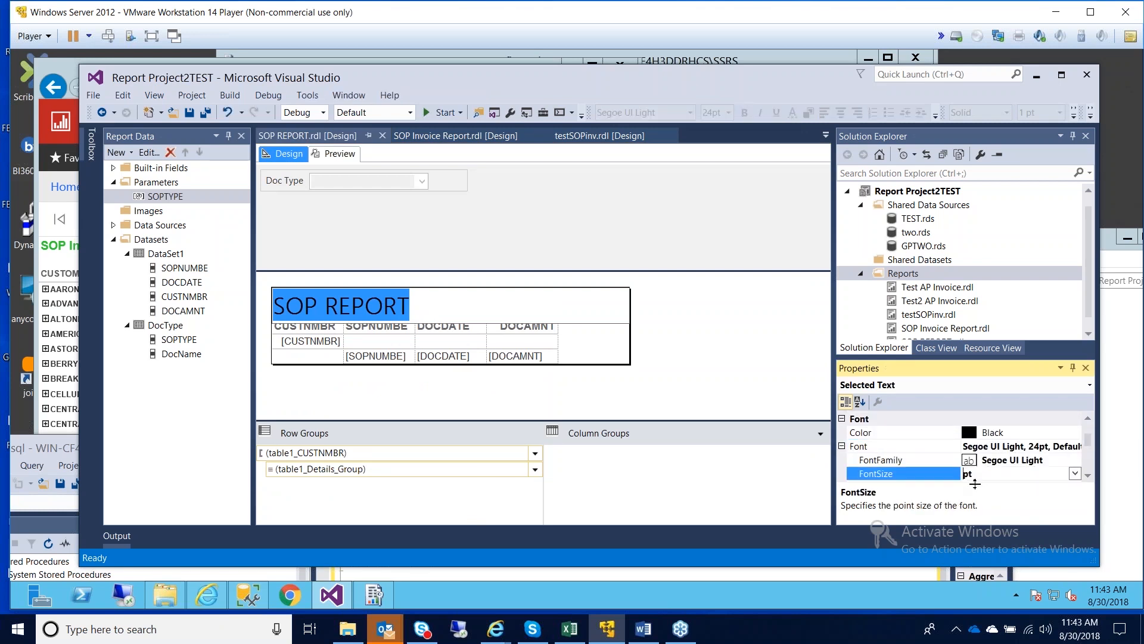
pyautogui.write('8')
pyautogui.press('Return')
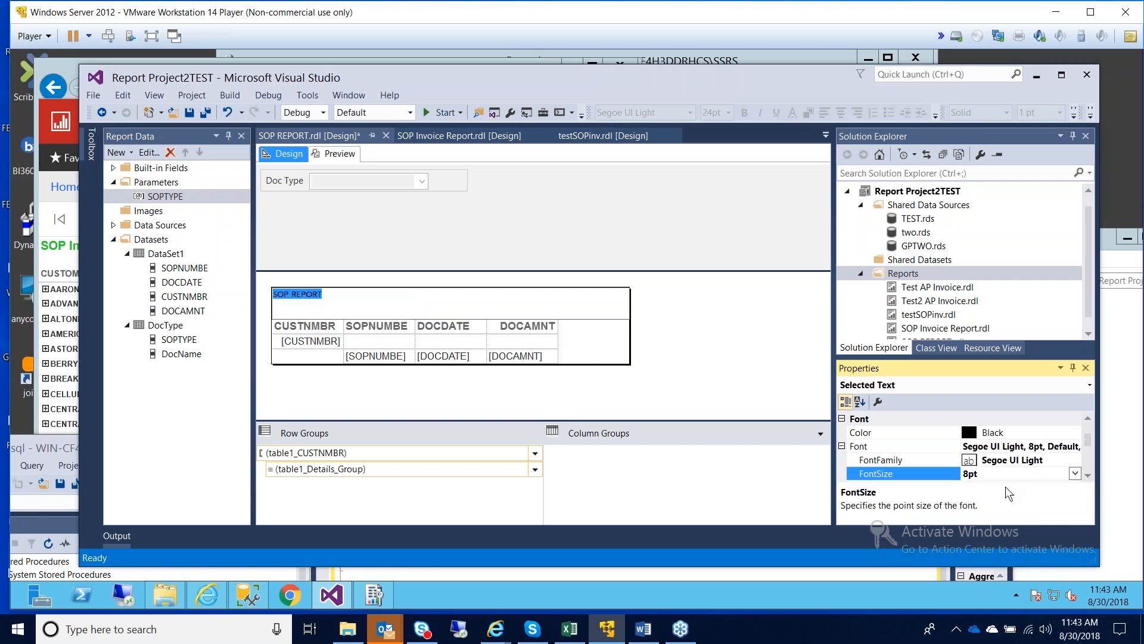
pyautogui.click(633, 327)
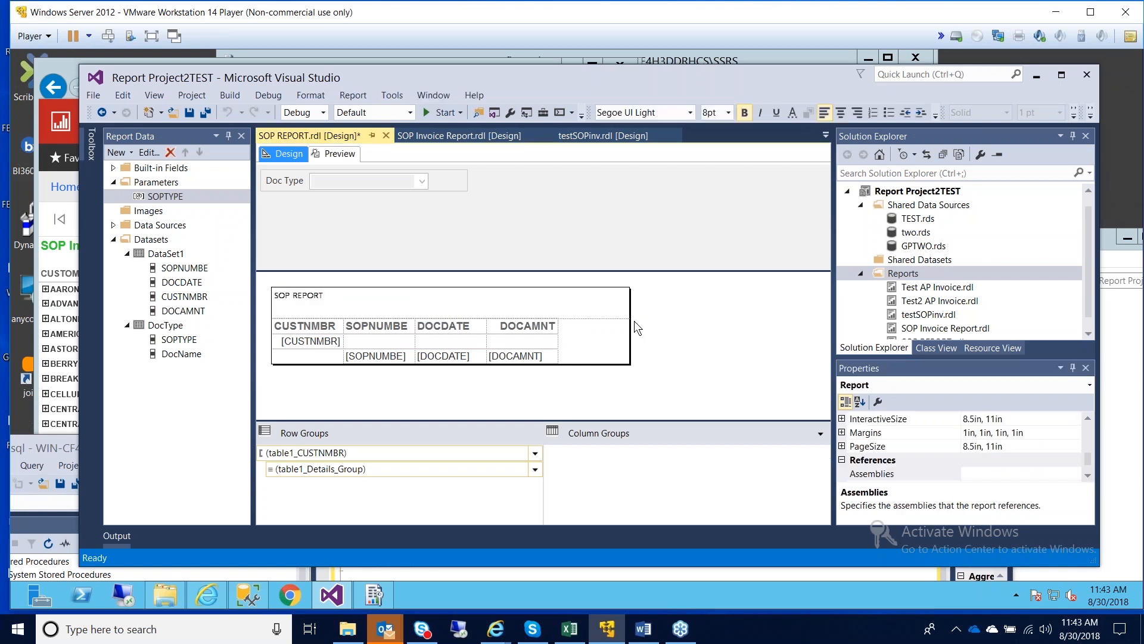
# Step: Narrow the SOP REPORT title text box to fit its text and widen the report body slightly
pyautogui.moveTo(630, 325); pyautogui.dragTo(332, 318)
pyautogui.click(629, 308)
pyautogui.click(475, 298)
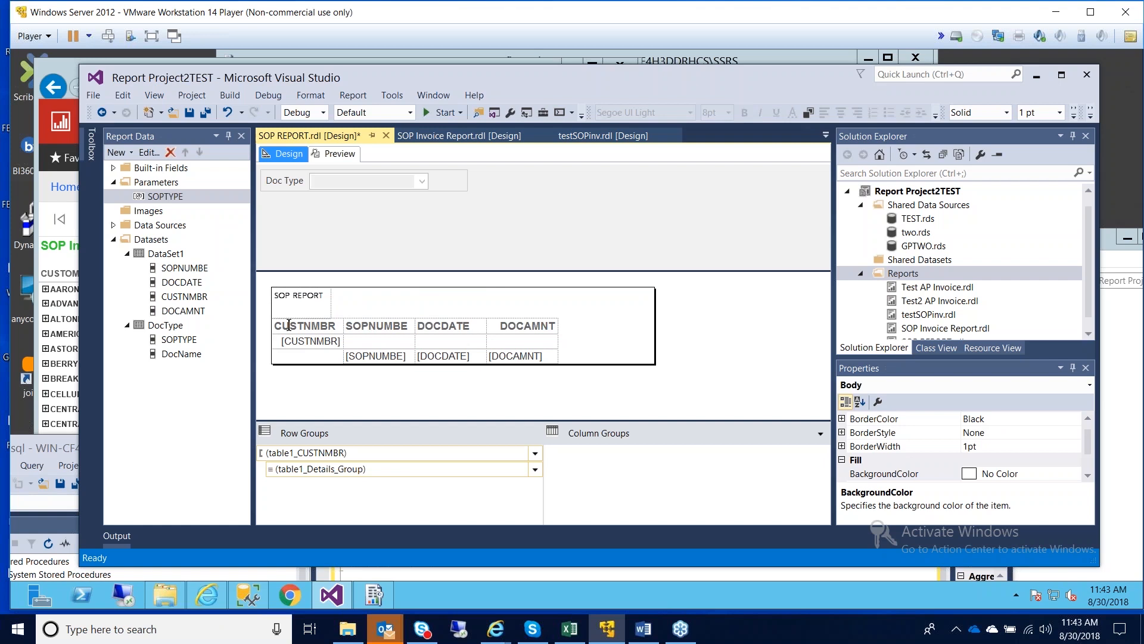
# Step: Change the expression of the CUSTNMBR column header to CUSTOMER
pyautogui.click(304, 326)
pyautogui.rightClick(303, 327)
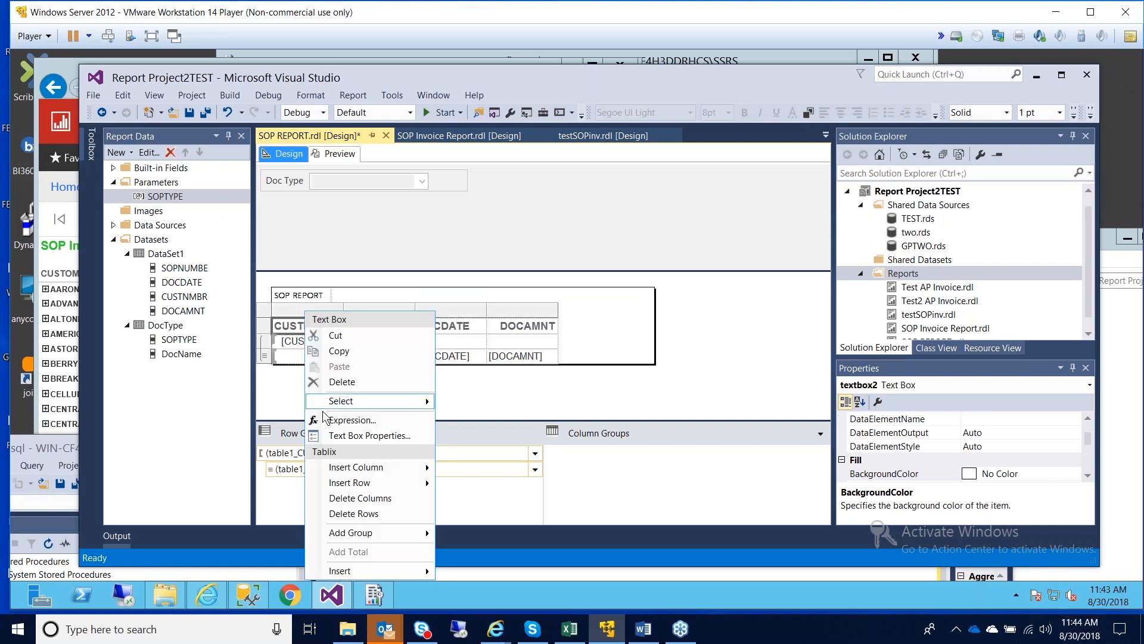
pyautogui.click(334, 417)
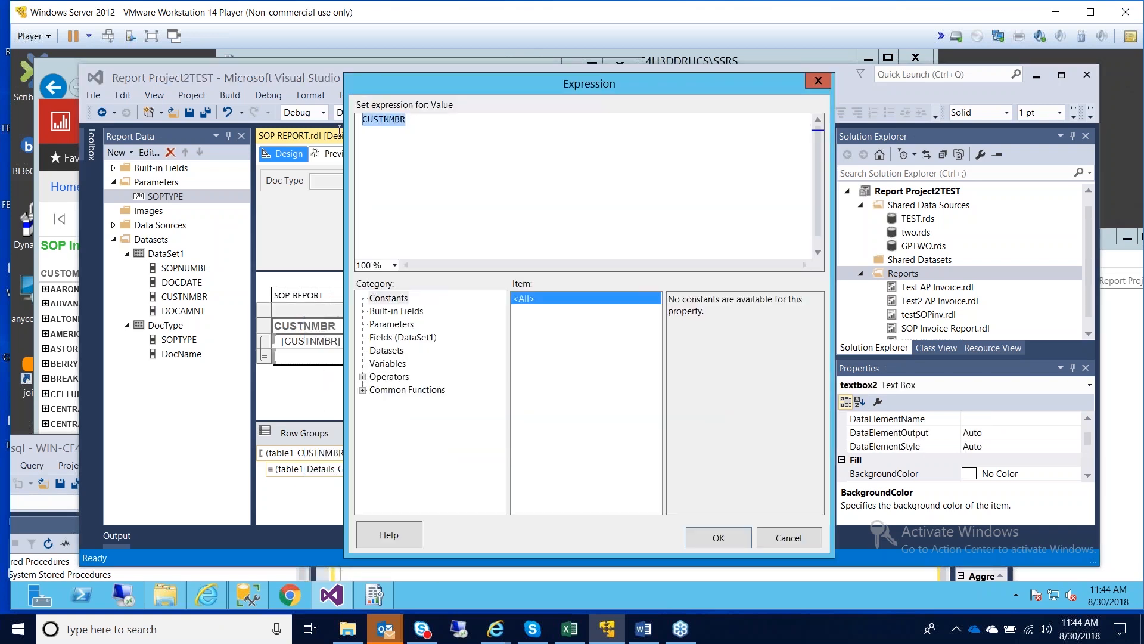
pyautogui.write('CUST')
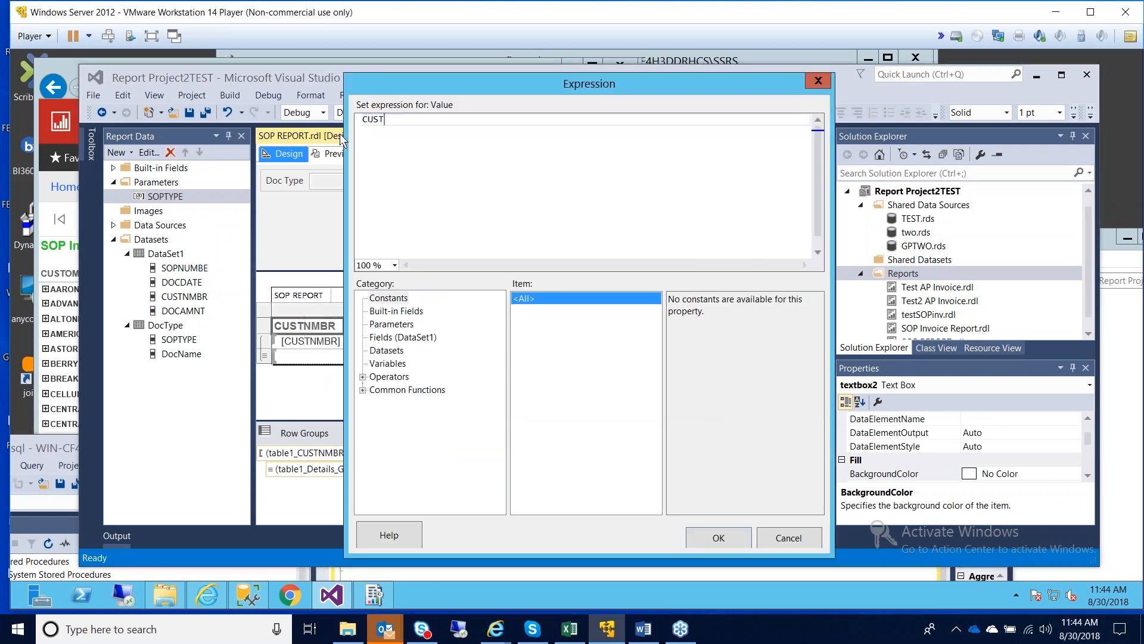
pyautogui.write('OMER')
pyautogui.click(712, 538)
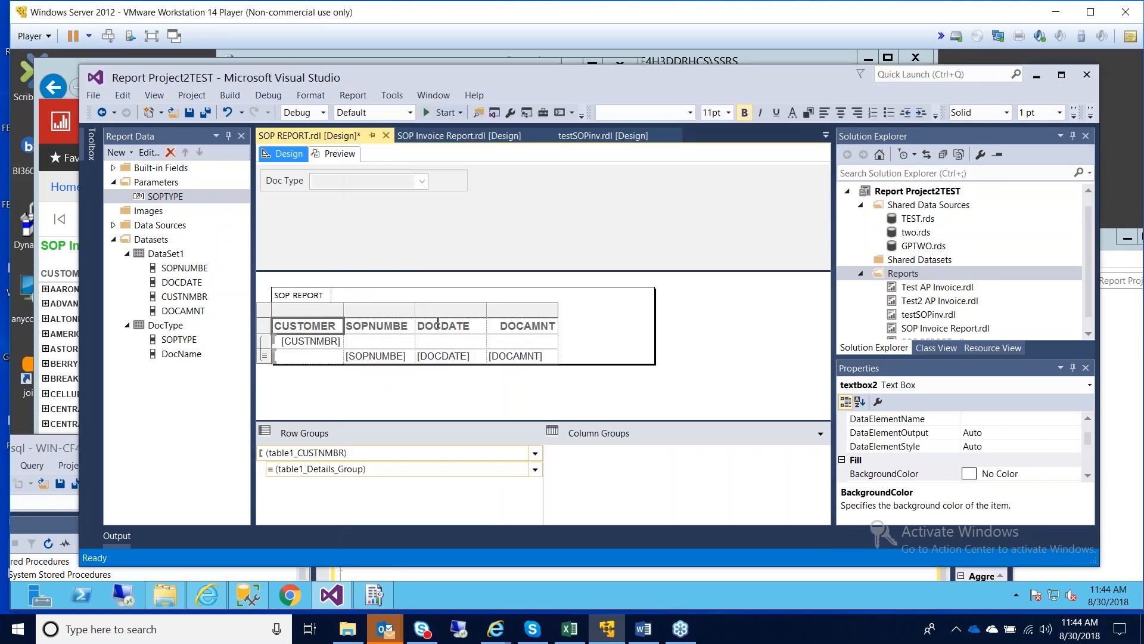
# Step: Insert a space in the DOCDATE and DOCAMNT column headers so they read DOC DATE and DOC AMNT
pyautogui.click(441, 329)
pyautogui.click(442, 328)
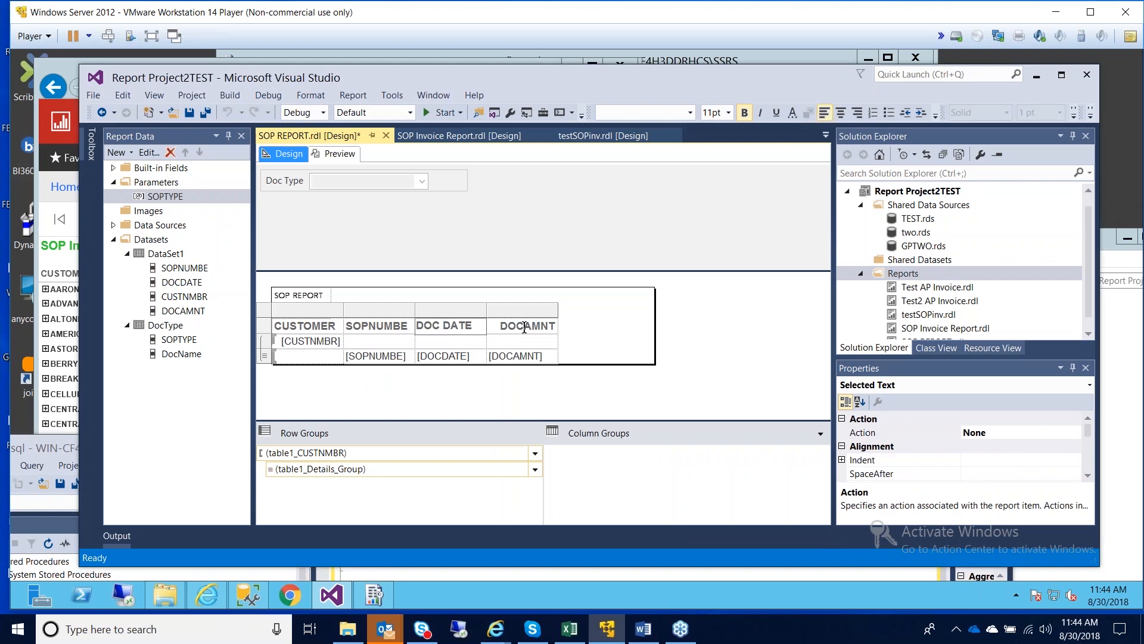
pyautogui.click(524, 327)
pyautogui.click(525, 328)
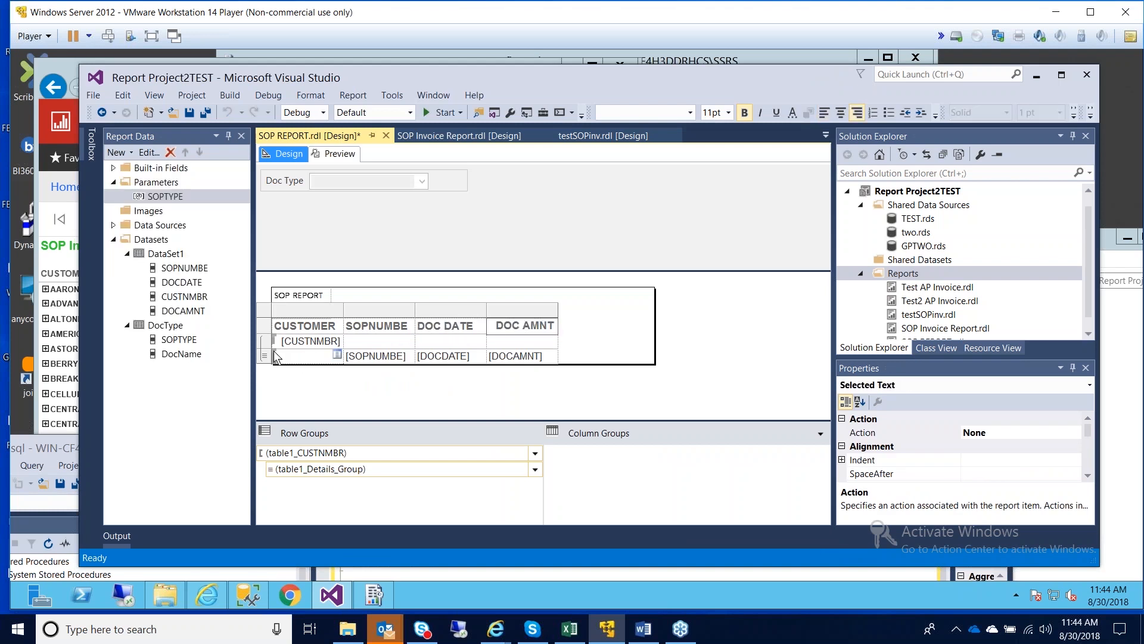
# Step: Select the table's header row and set its left border style to Solid
pyautogui.click(264, 326)
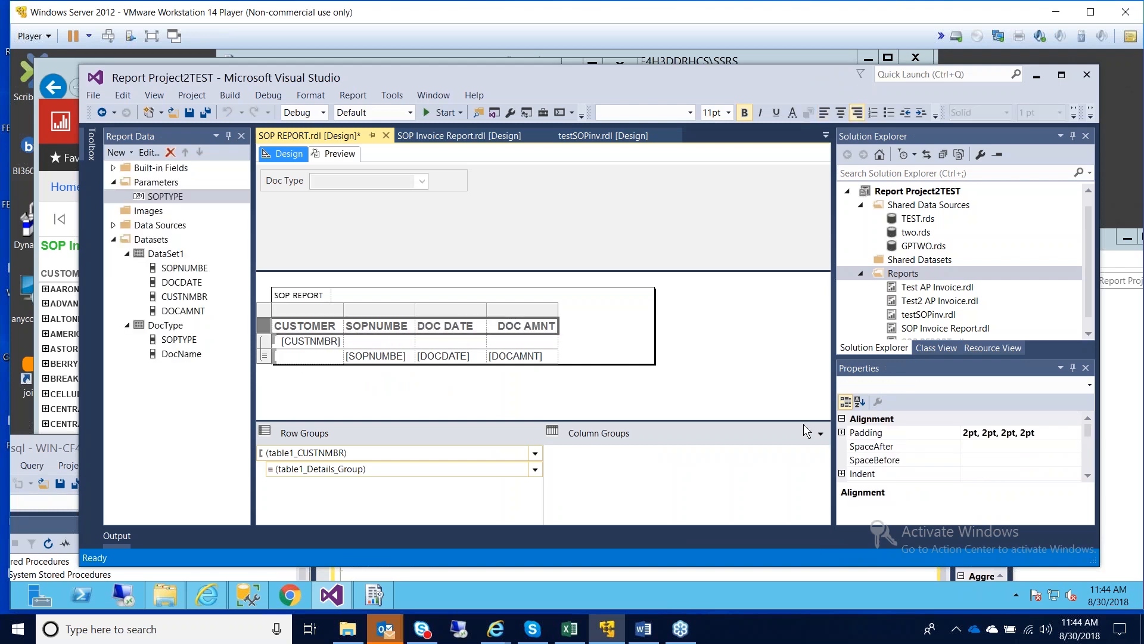
pyautogui.click(1089, 441)
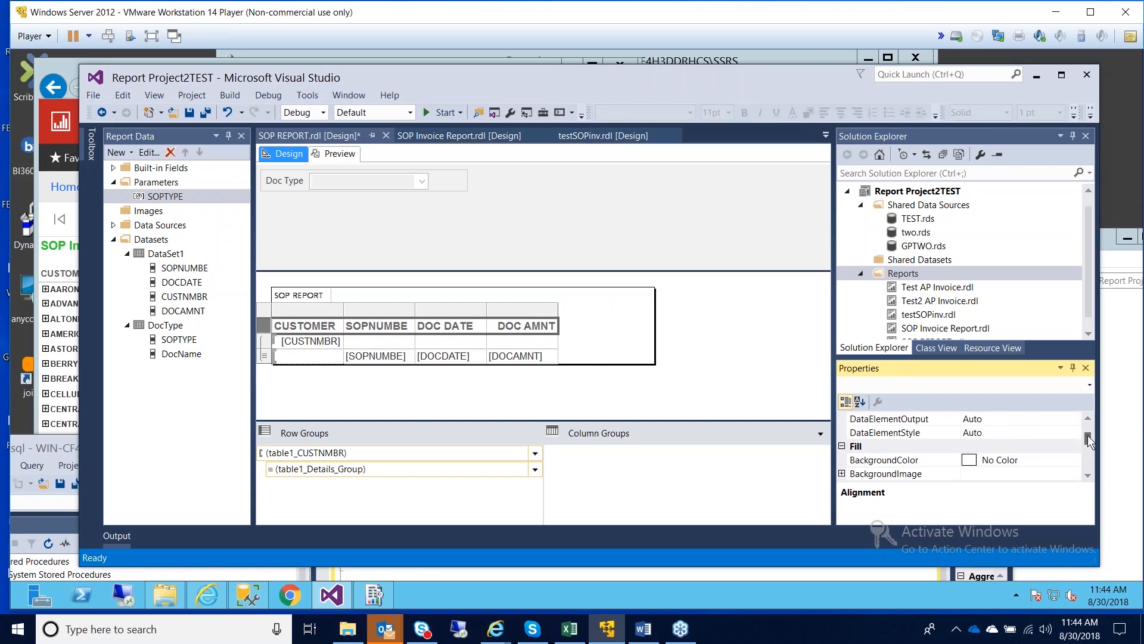
pyautogui.scroll(2, 1089, 440)
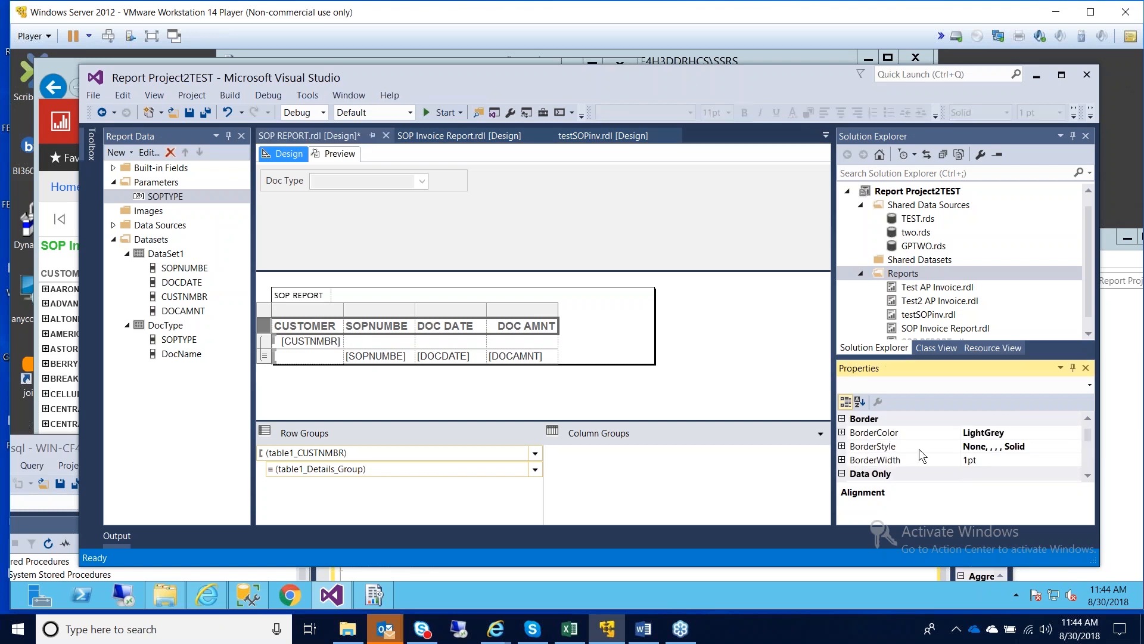
pyautogui.click(842, 446)
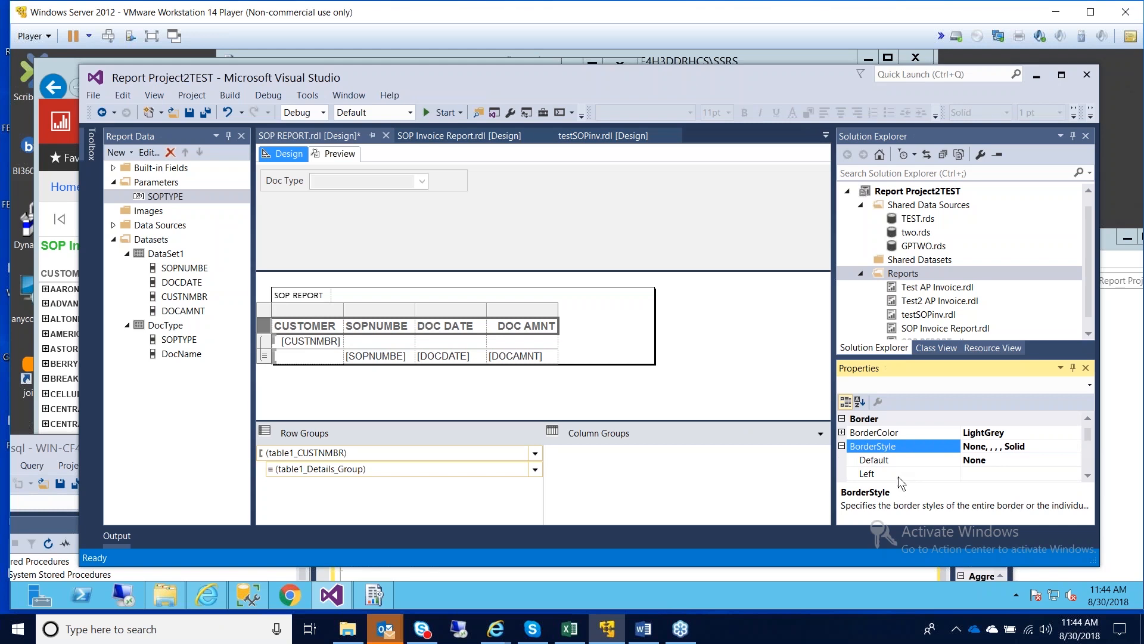
pyautogui.scroll(-1, 908, 473)
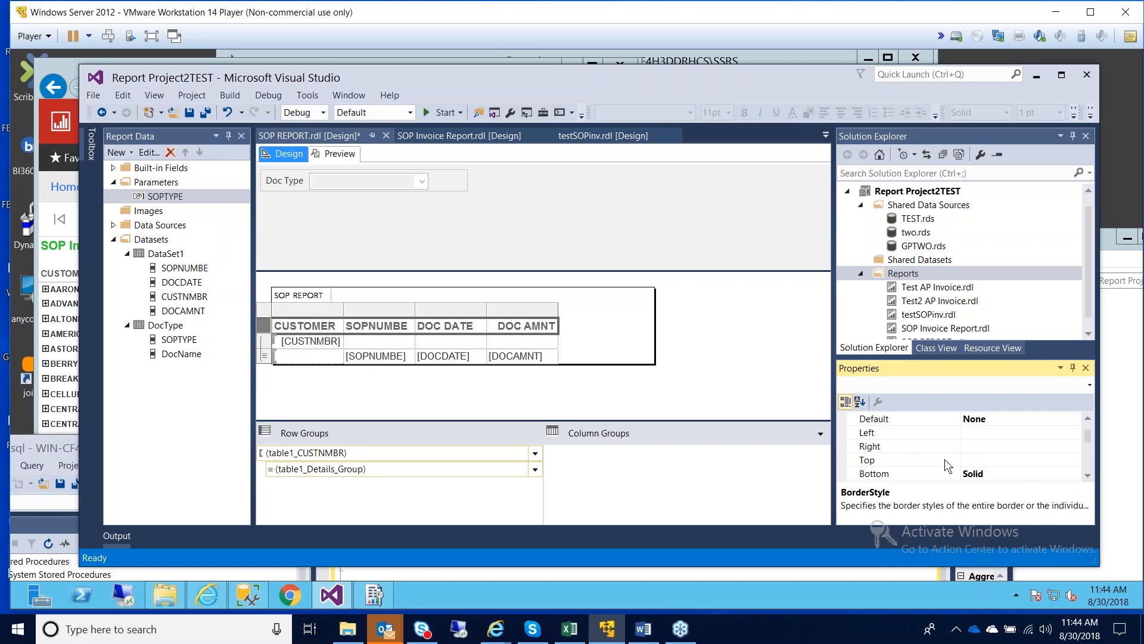
pyautogui.scroll(1, 965, 469)
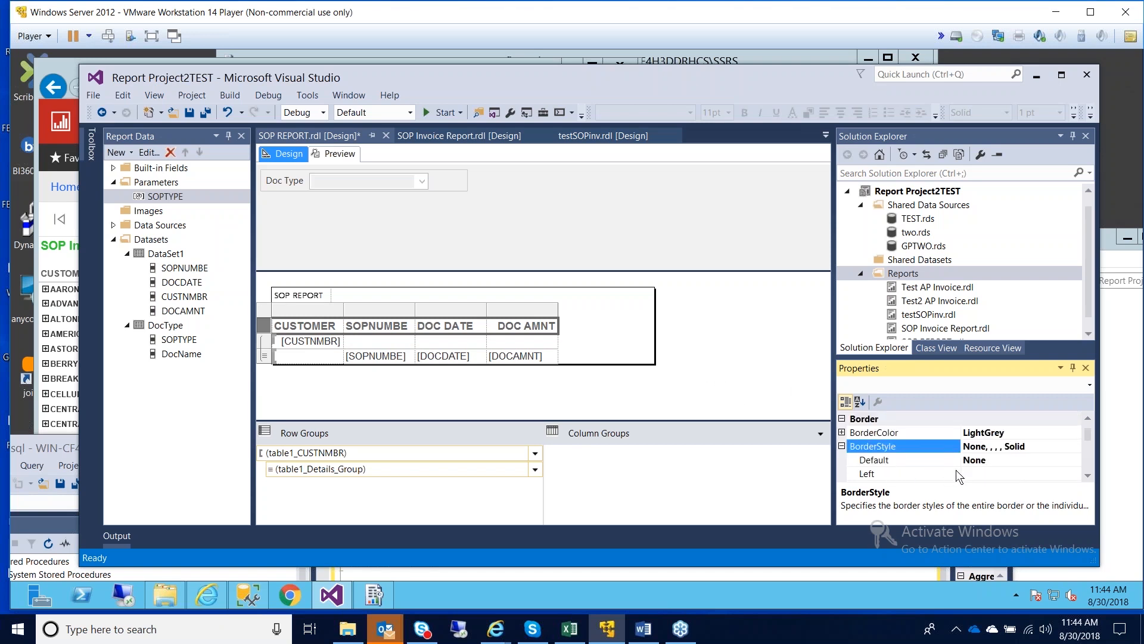
pyautogui.click(994, 475)
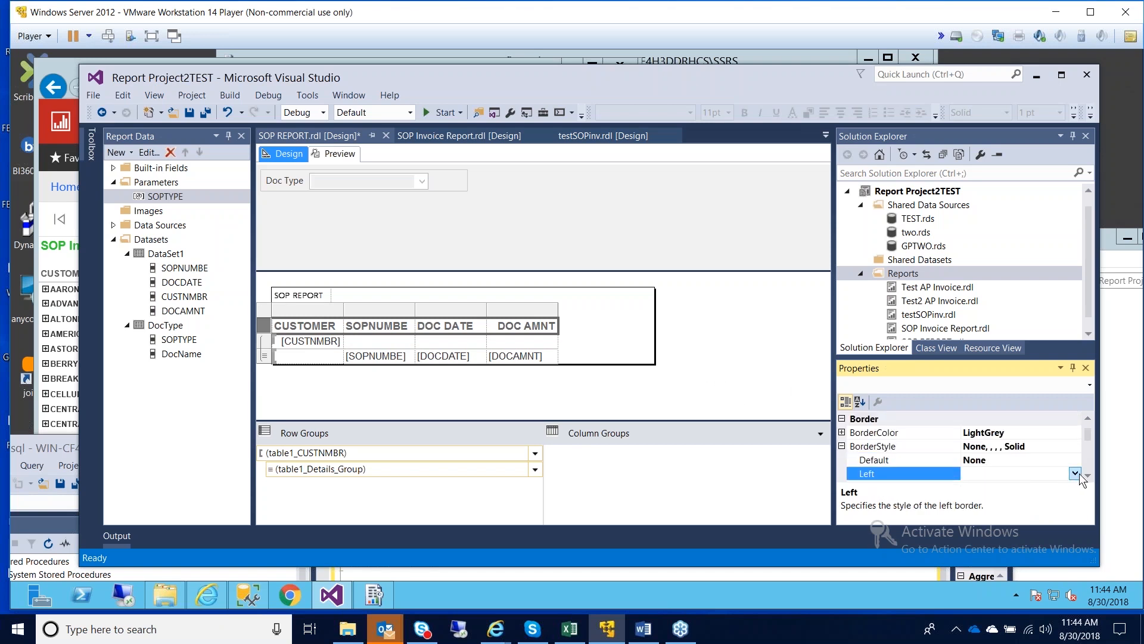
pyautogui.click(1076, 474)
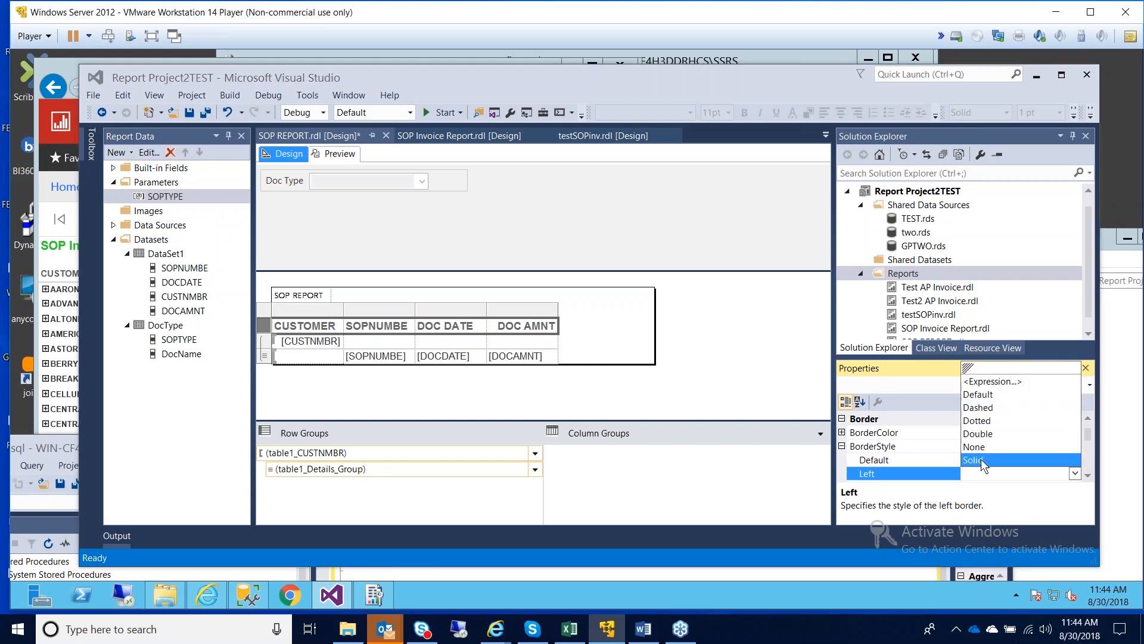
pyautogui.click(981, 459)
# Step: Set the header row's right and top border styles to Solid
pyautogui.scroll(-2, 977, 453)
pyautogui.scroll(1, 973, 447)
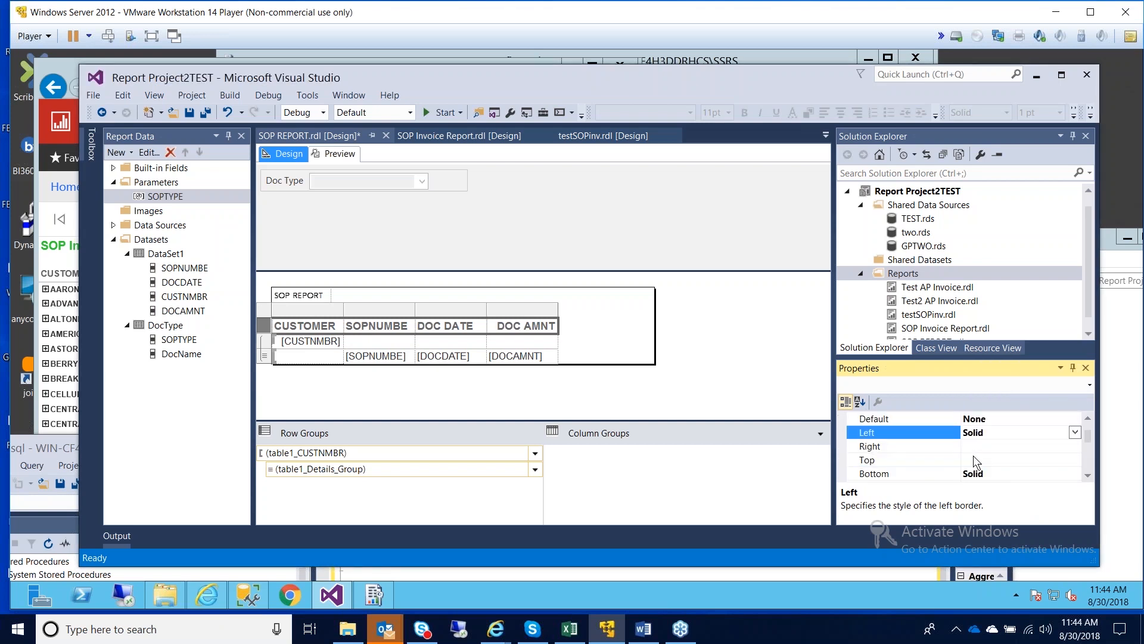
pyautogui.click(986, 446)
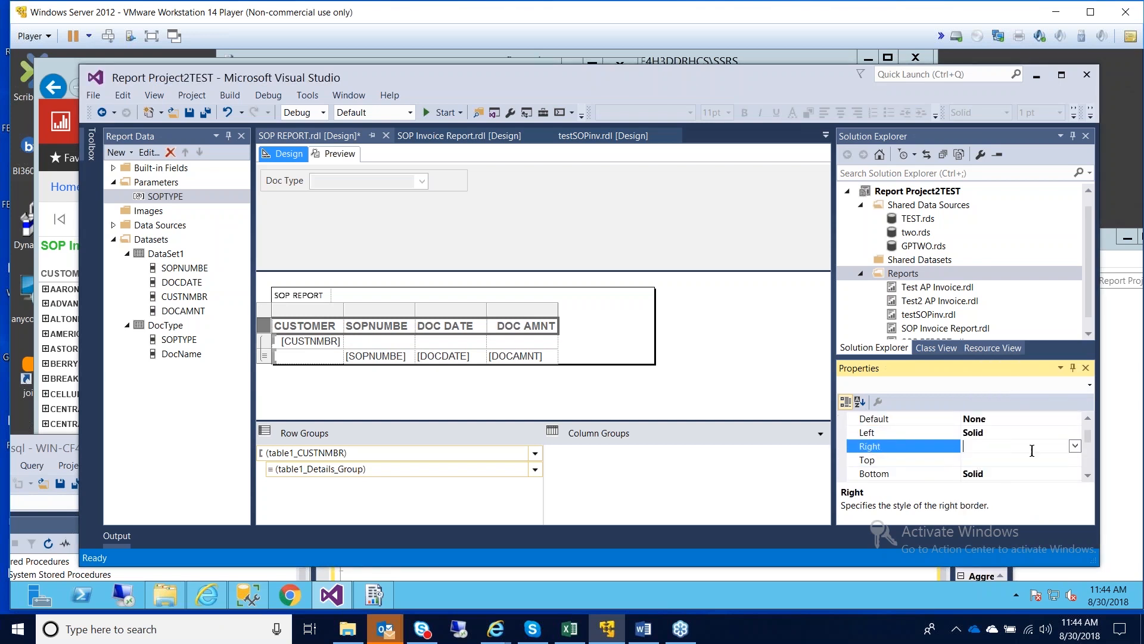
pyautogui.click(1075, 446)
pyautogui.click(976, 538)
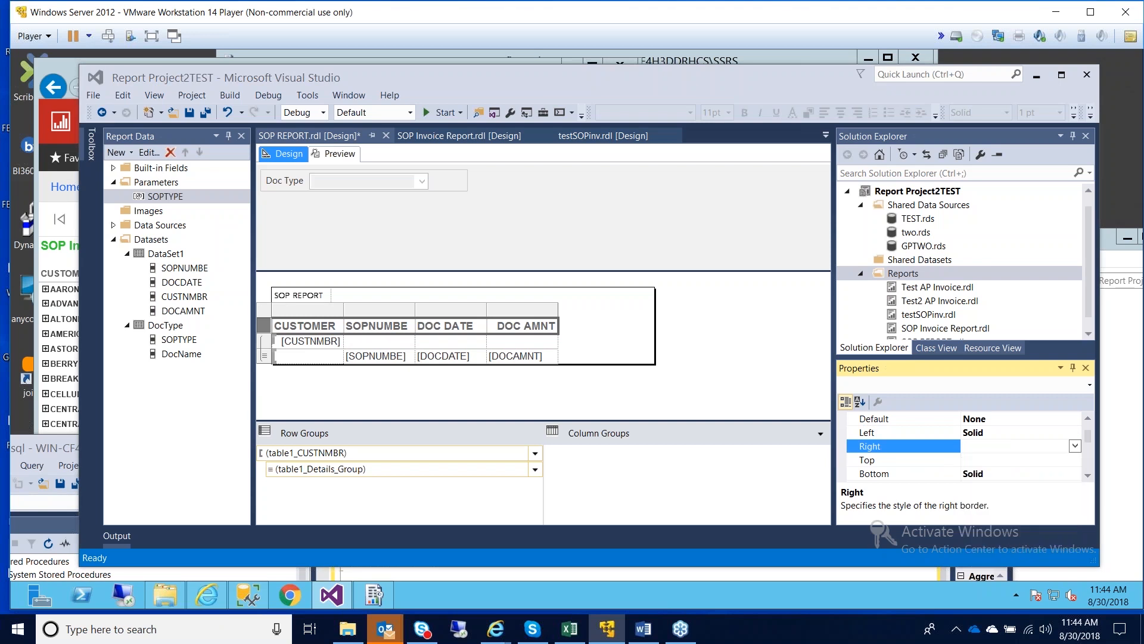
pyautogui.click(991, 461)
pyautogui.click(1075, 459)
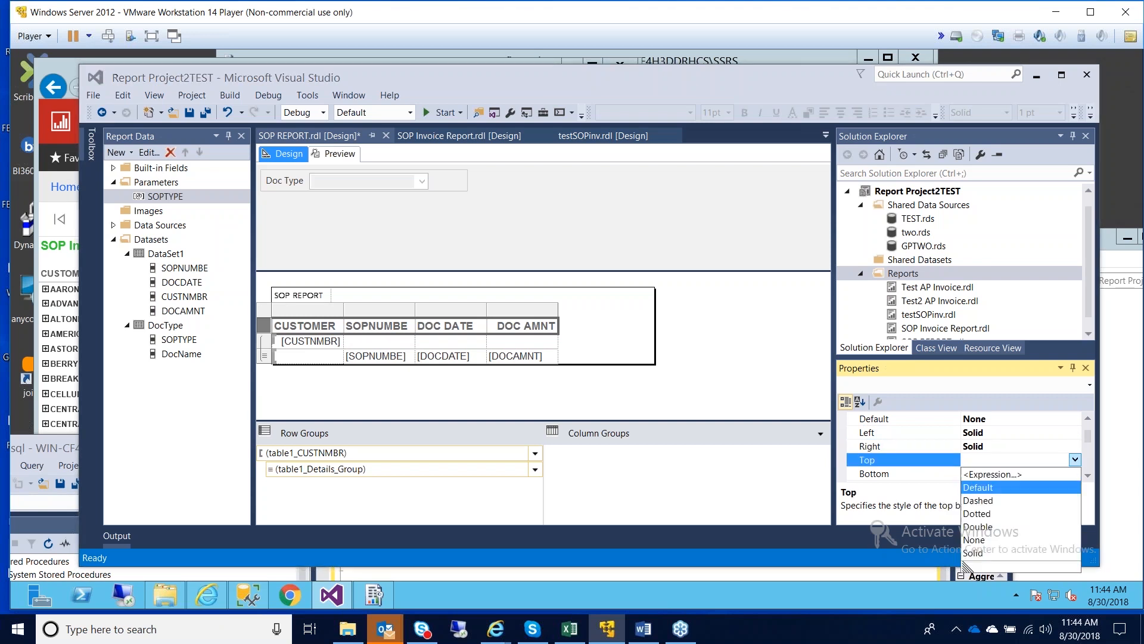
pyautogui.click(973, 552)
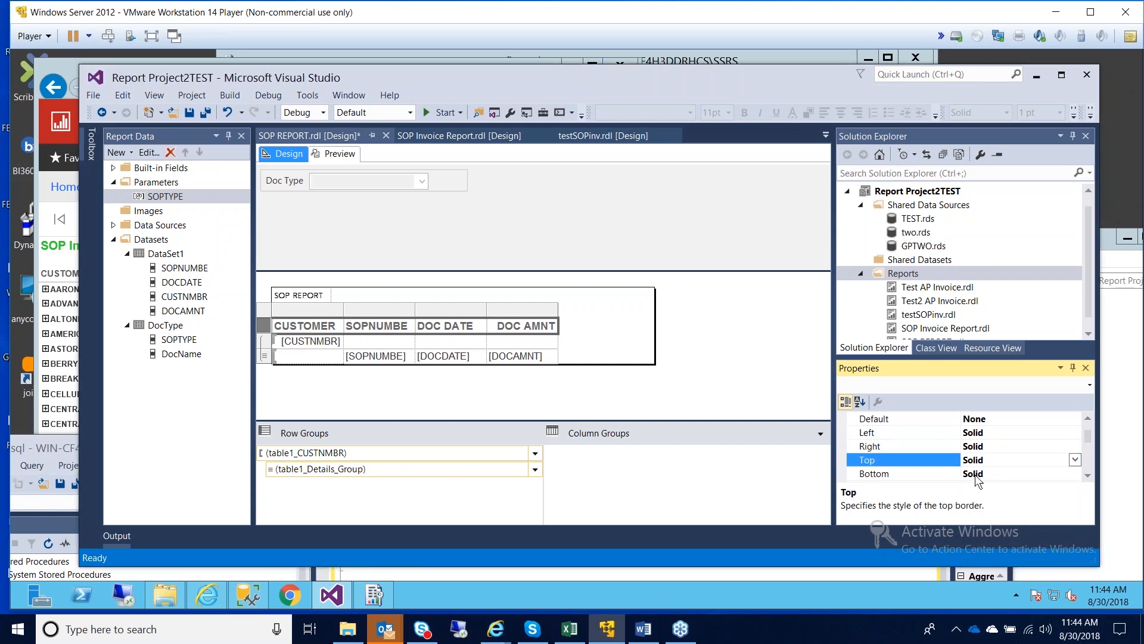
# Step: Set the header row's border color to Black
pyautogui.scroll(3, 1026, 451)
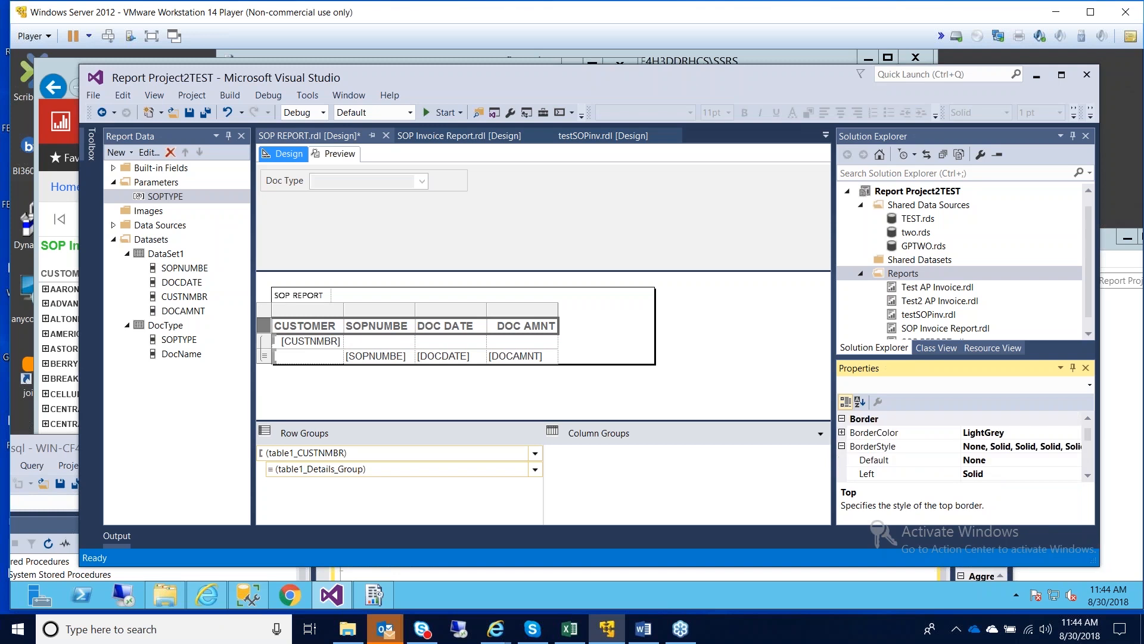
pyautogui.click(1040, 433)
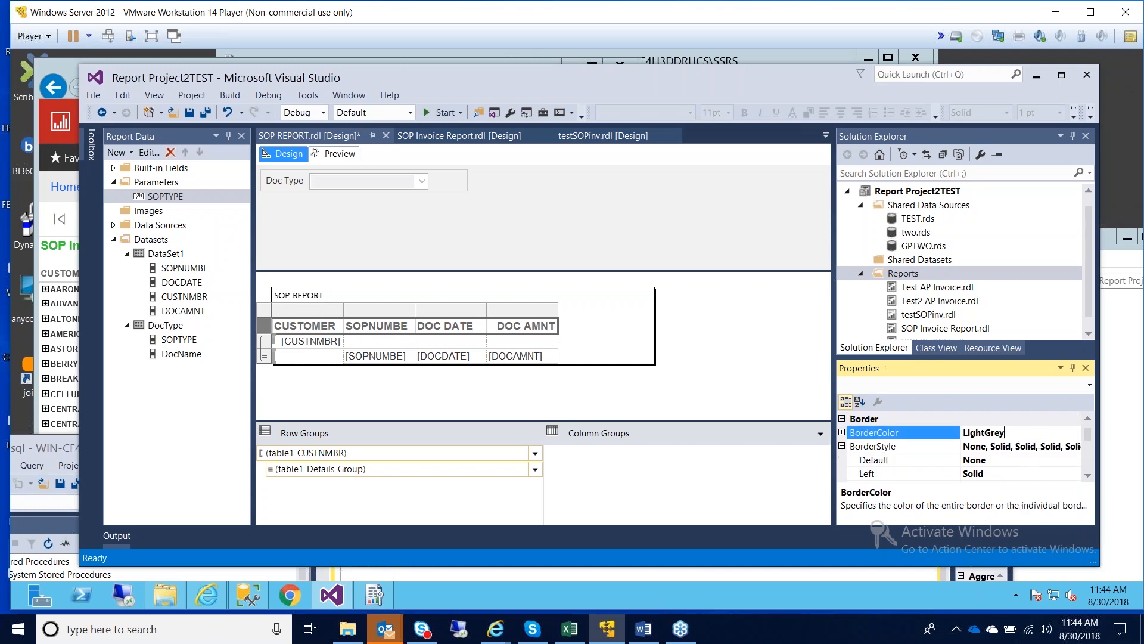
pyautogui.click(1058, 433)
pyautogui.write('BLACK')
pyautogui.click(1015, 460)
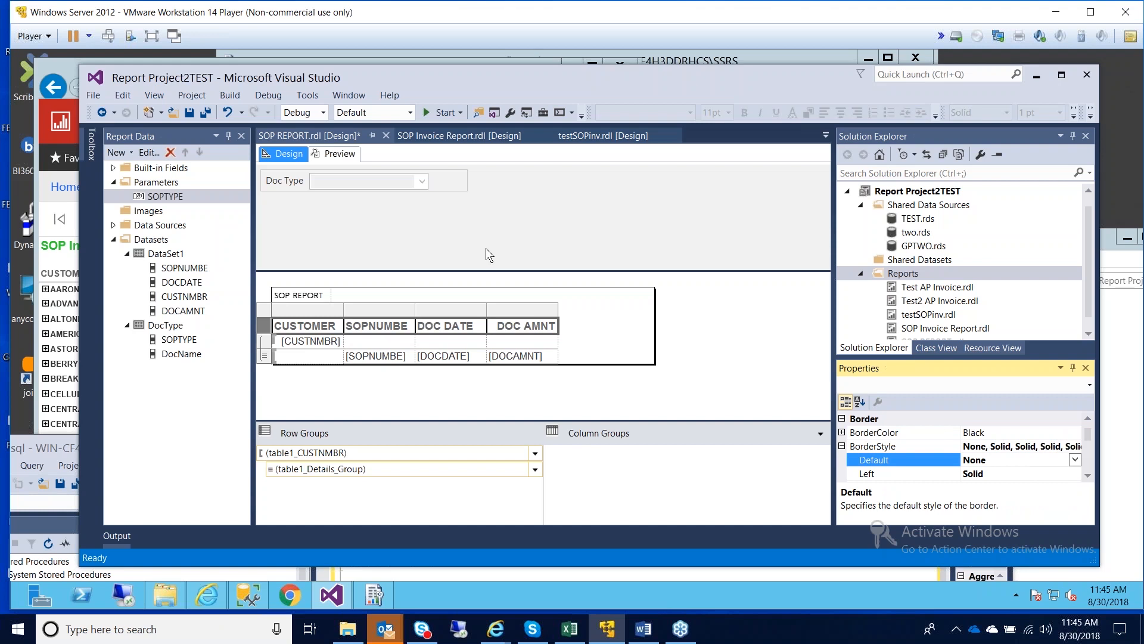
# Step: Preview the report with Doc Type set to Order to check the header row's borders
pyautogui.click(332, 155)
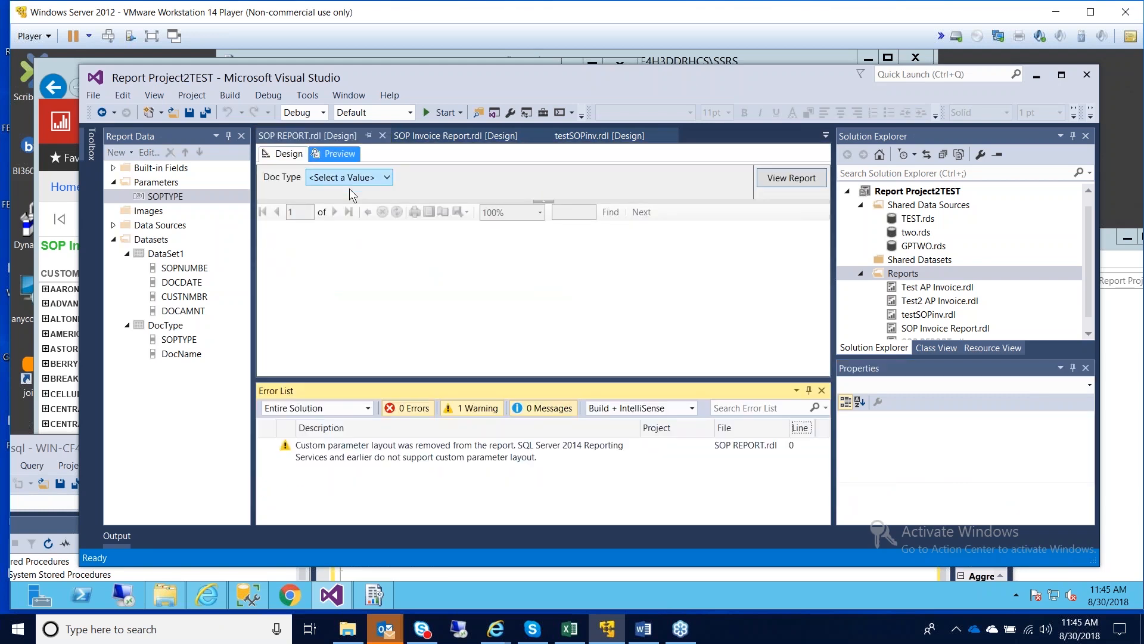
pyautogui.click(365, 177)
pyautogui.click(335, 203)
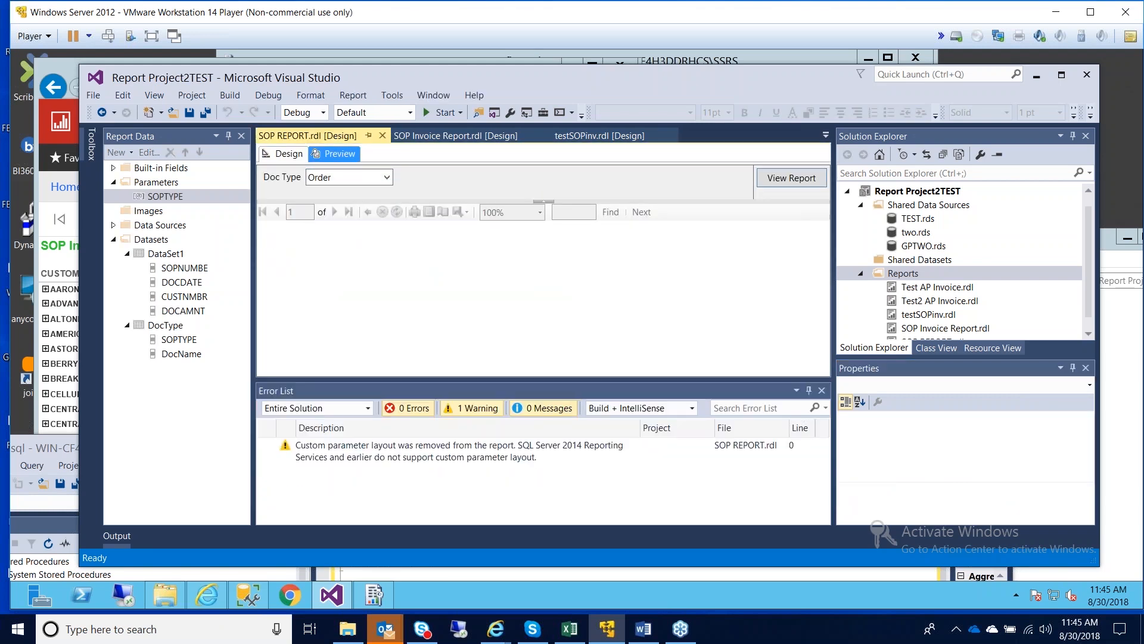
pyautogui.click(781, 180)
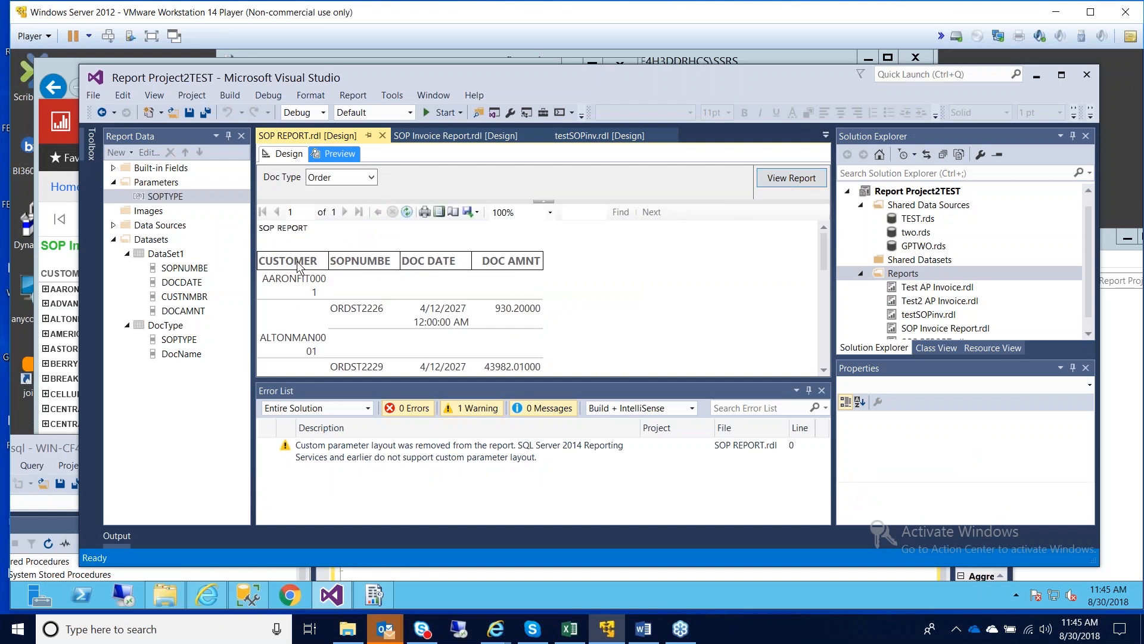
# Step: Return to the report design and set the header row's left border style to None
pyautogui.click(287, 154)
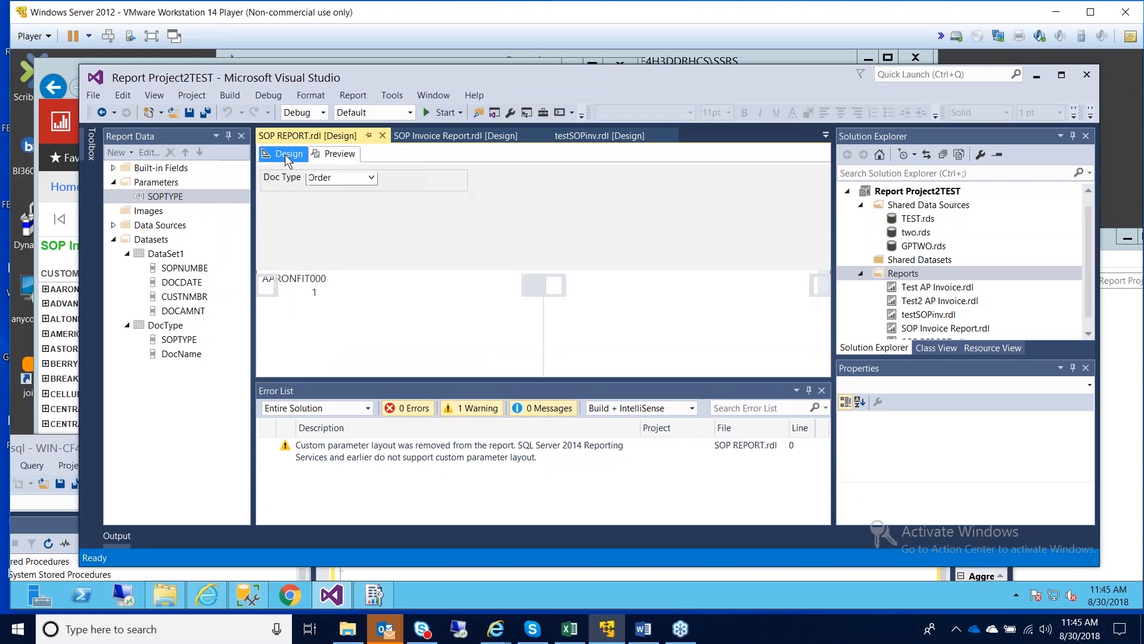
pyautogui.moveTo(1089, 427); pyautogui.dragTo(1087, 431)
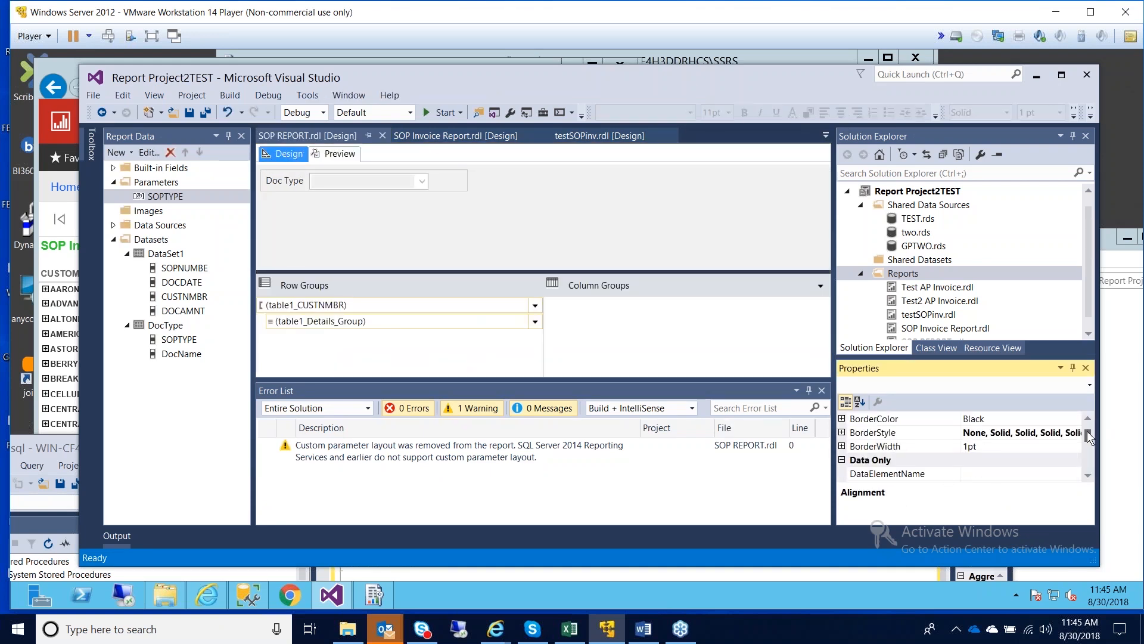
pyautogui.doubleClick(849, 433)
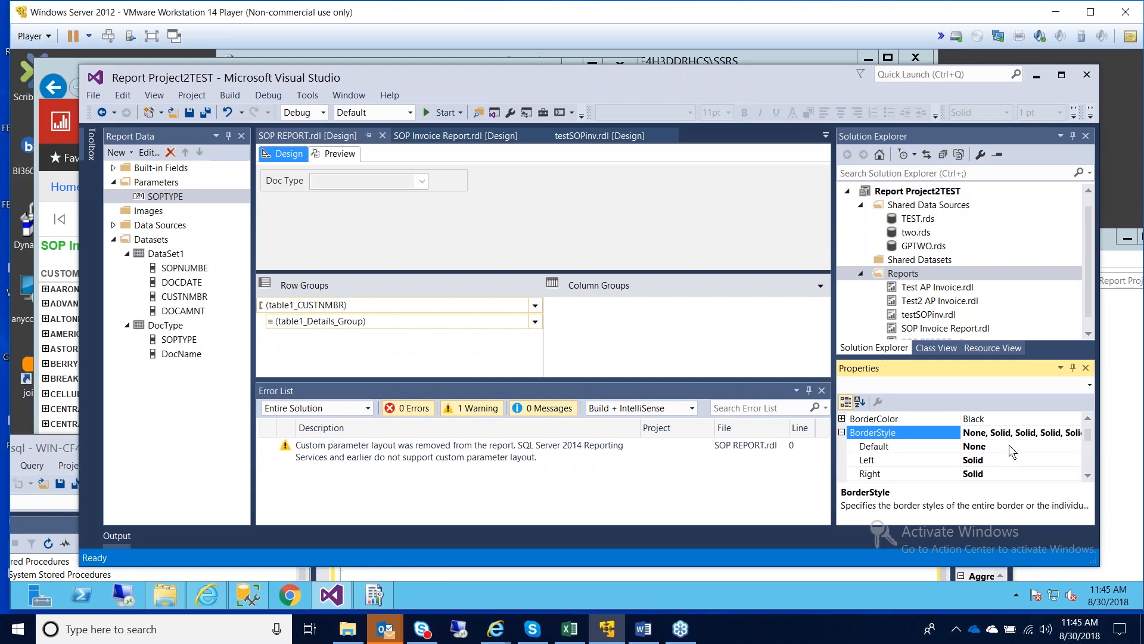
pyautogui.click(1010, 446)
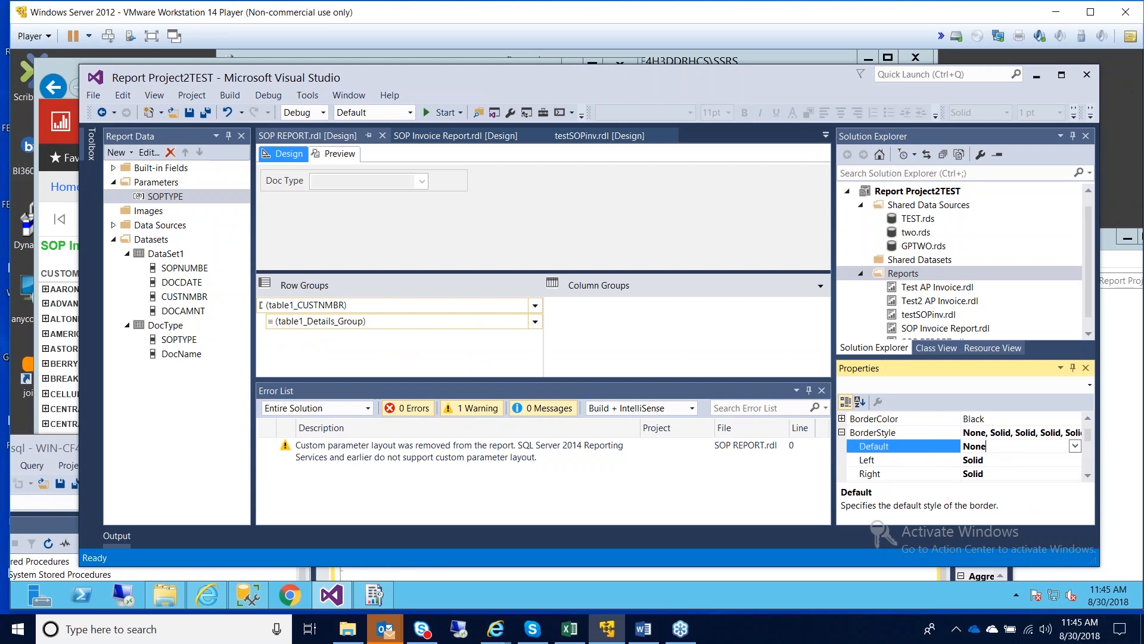
pyautogui.click(1000, 459)
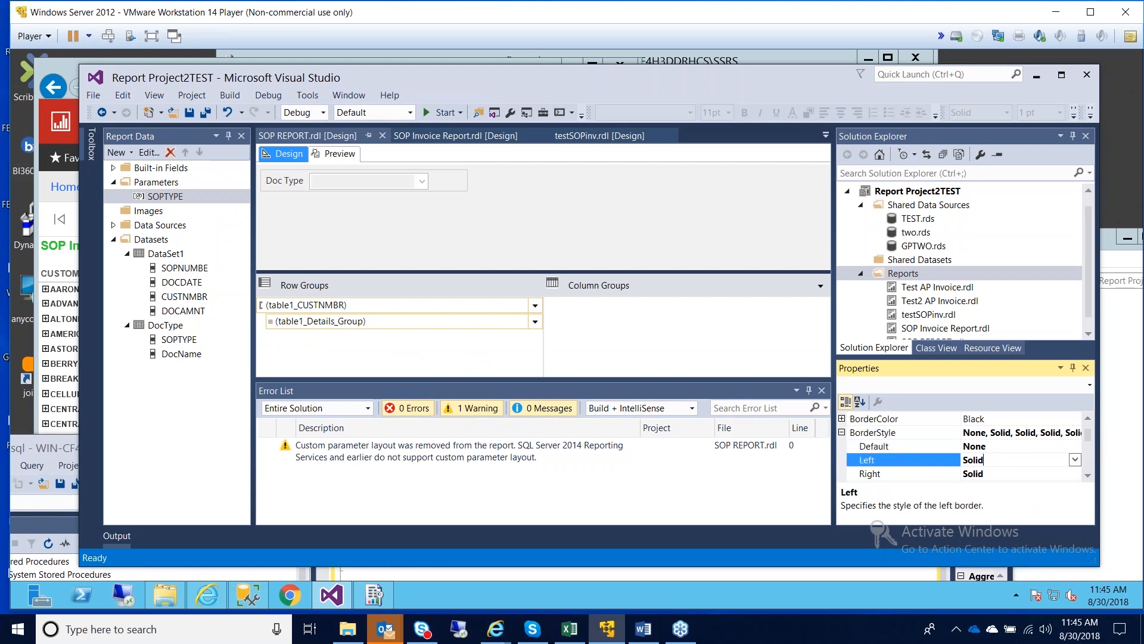
pyautogui.click(1075, 459)
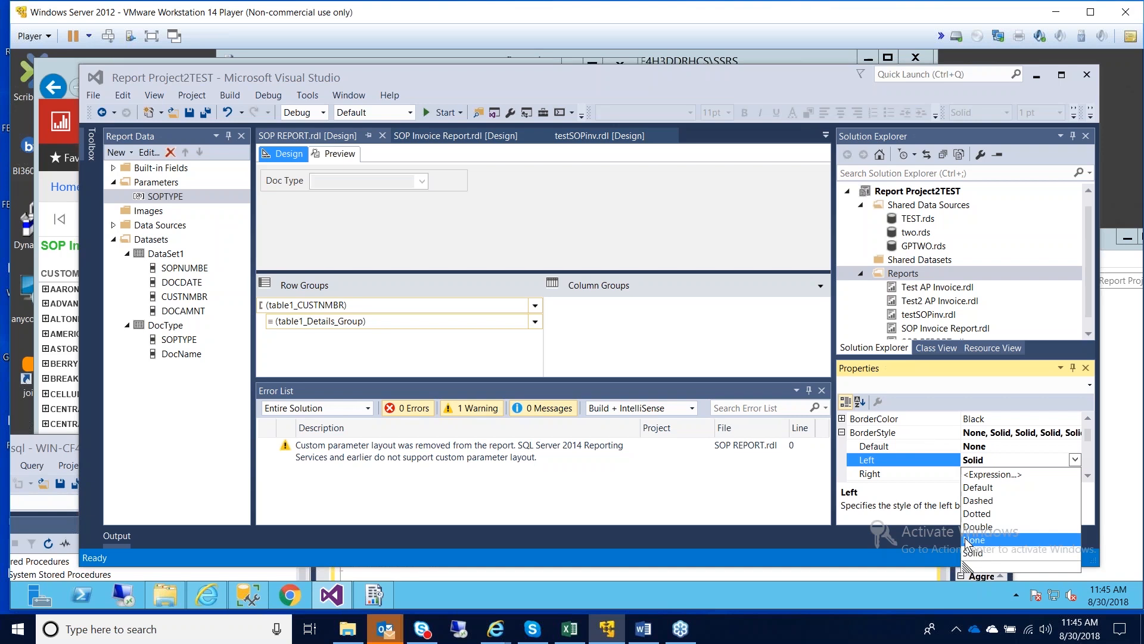
pyautogui.click(974, 540)
# Step: Clear the header row's right and top border styles
pyautogui.click(984, 473)
pyautogui.press('BackSpace')
pyautogui.press('BackSpace')
pyautogui.press('BackSpace')
pyautogui.press('BackSpace')
pyautogui.press('BackSpace')
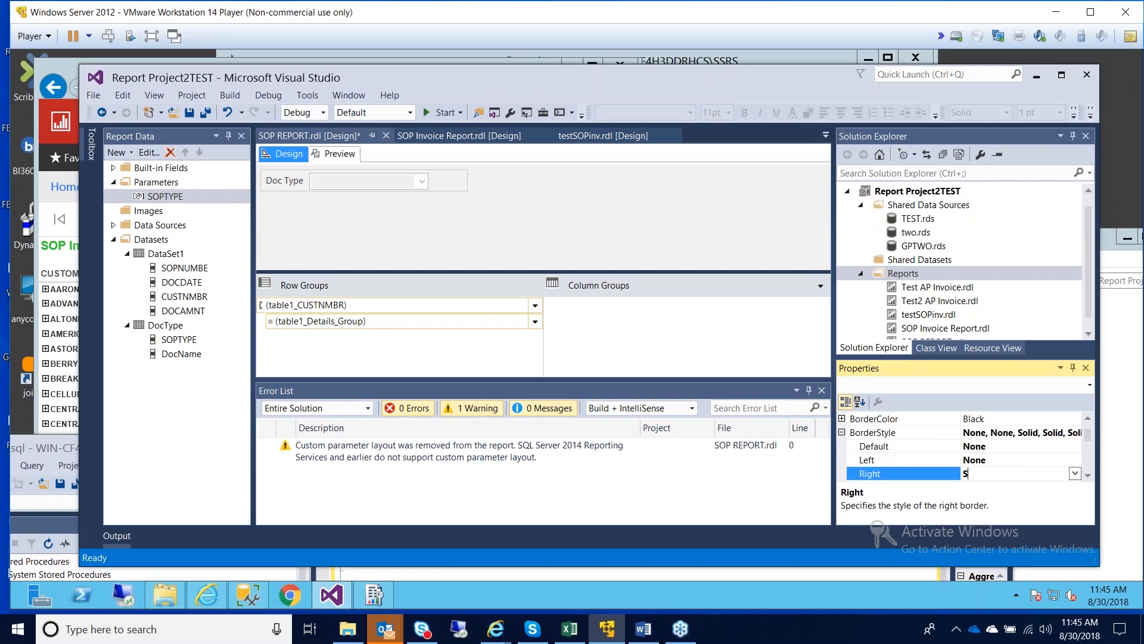
pyautogui.click(1088, 475)
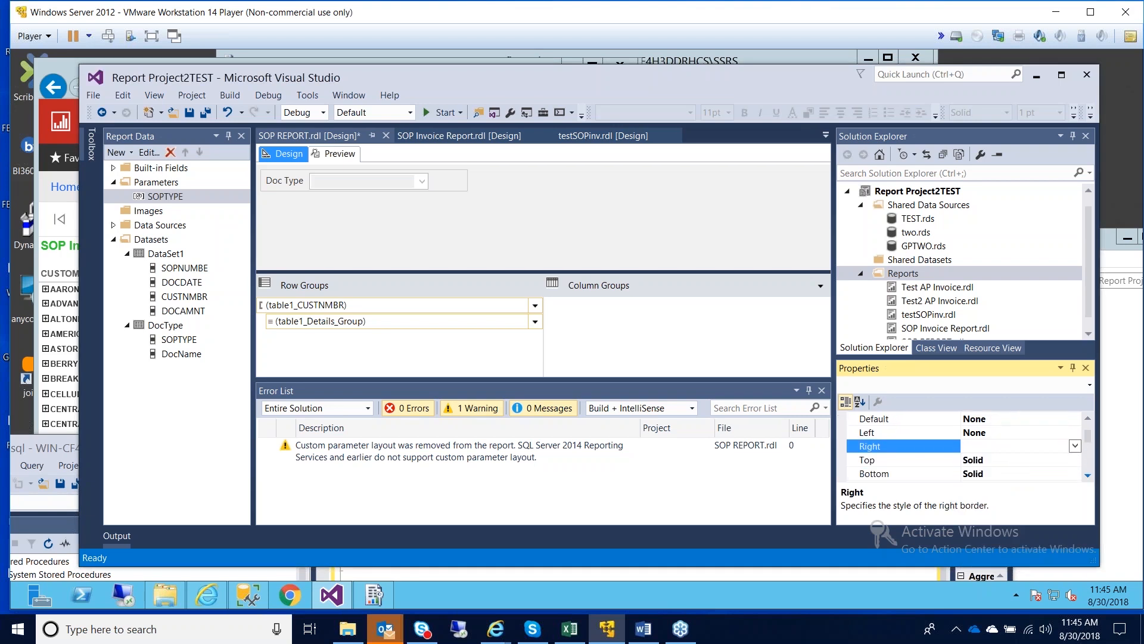
pyautogui.click(1026, 457)
pyautogui.press('BackSpace')
pyautogui.press('BackSpace')
pyautogui.press('BackSpace')
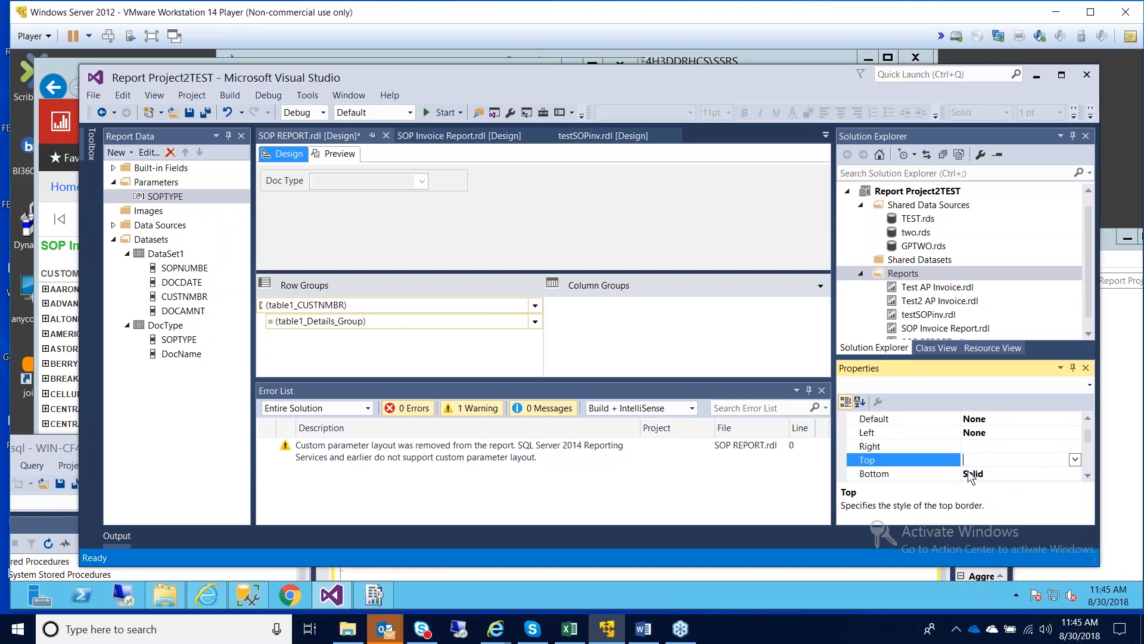
# Step: Clear the header row's bottom border style
pyautogui.click(998, 475)
pyautogui.moveTo(985, 474); pyautogui.dragTo(969, 477)
pyautogui.press('BackSpace')
pyautogui.press('BackSpace')
pyautogui.press('BackSpace')
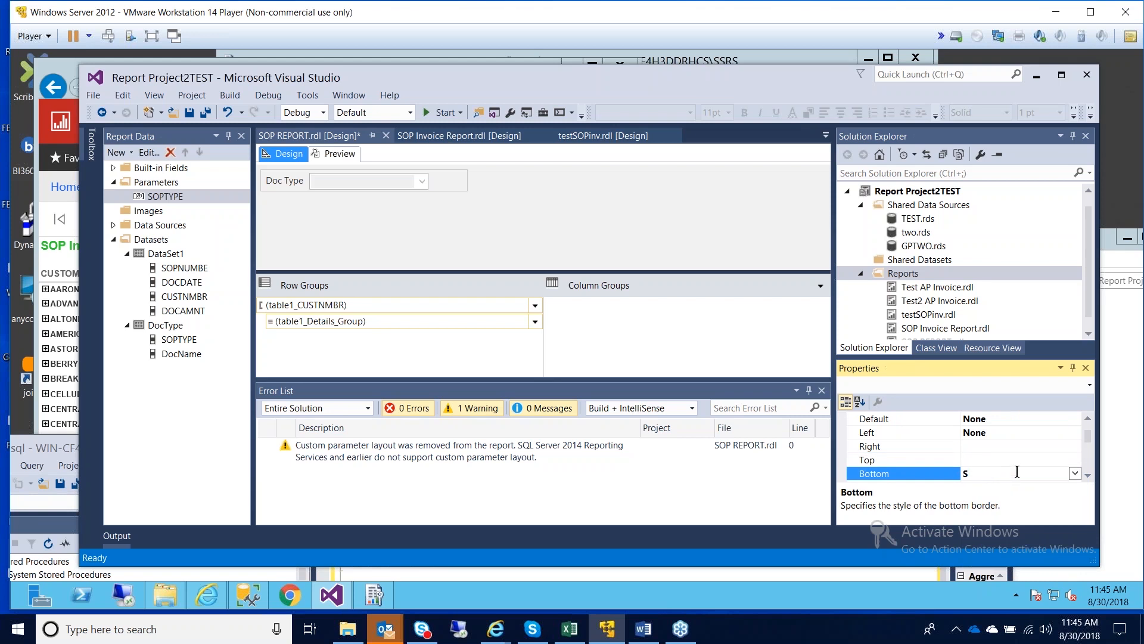
pyautogui.click(1014, 461)
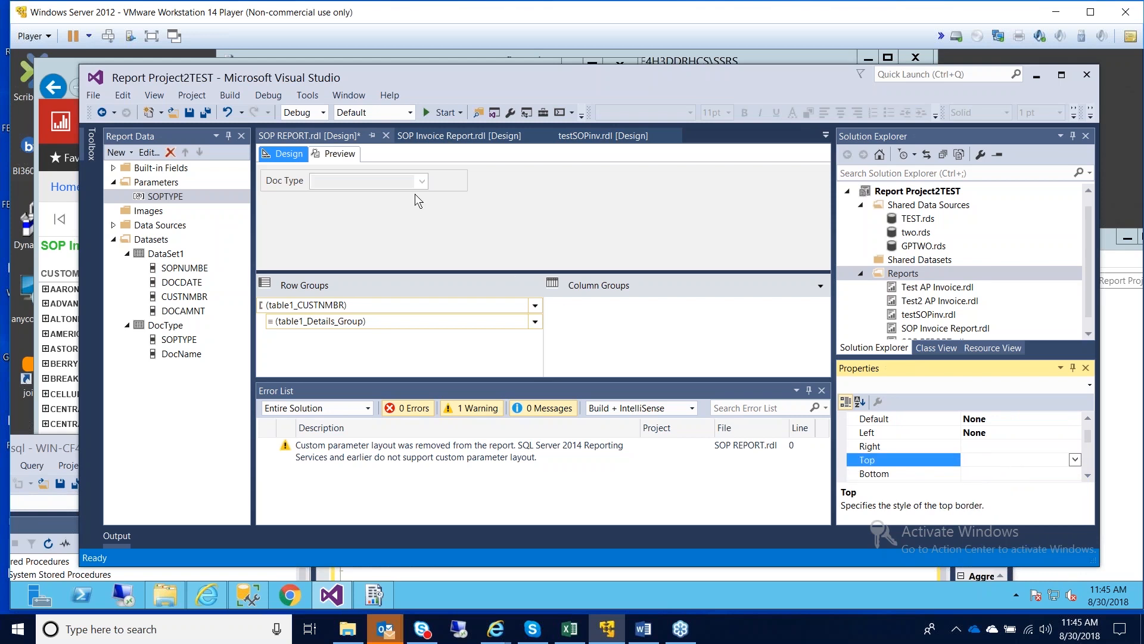
# Step: Preview the report with Doc Type set to Invoice to check the header row without borders
pyautogui.click(328, 152)
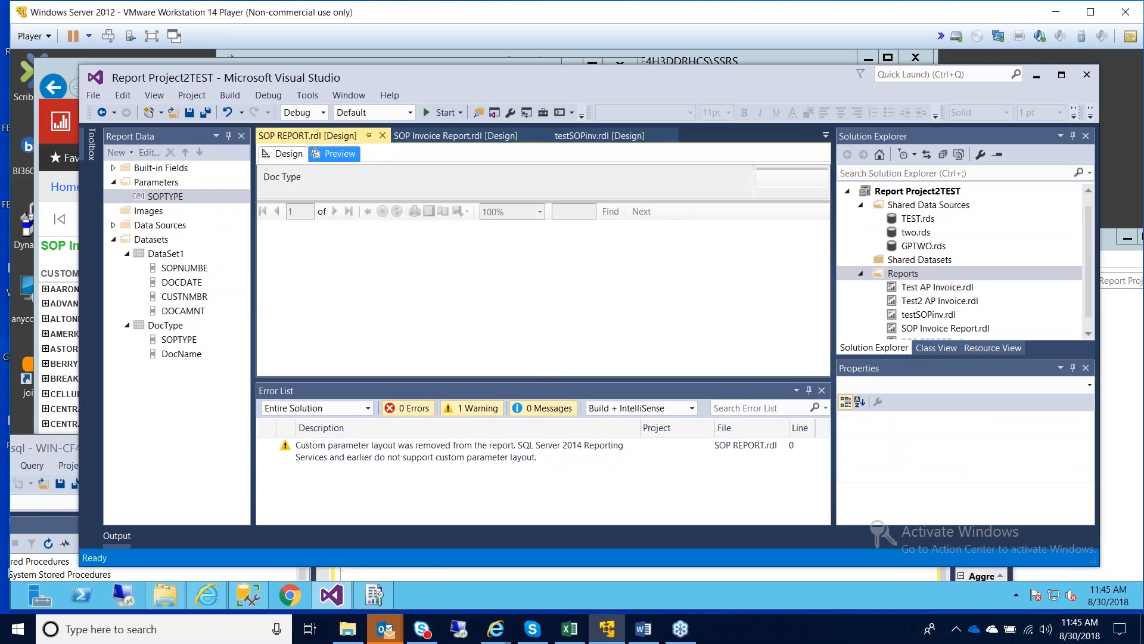
pyautogui.click(361, 178)
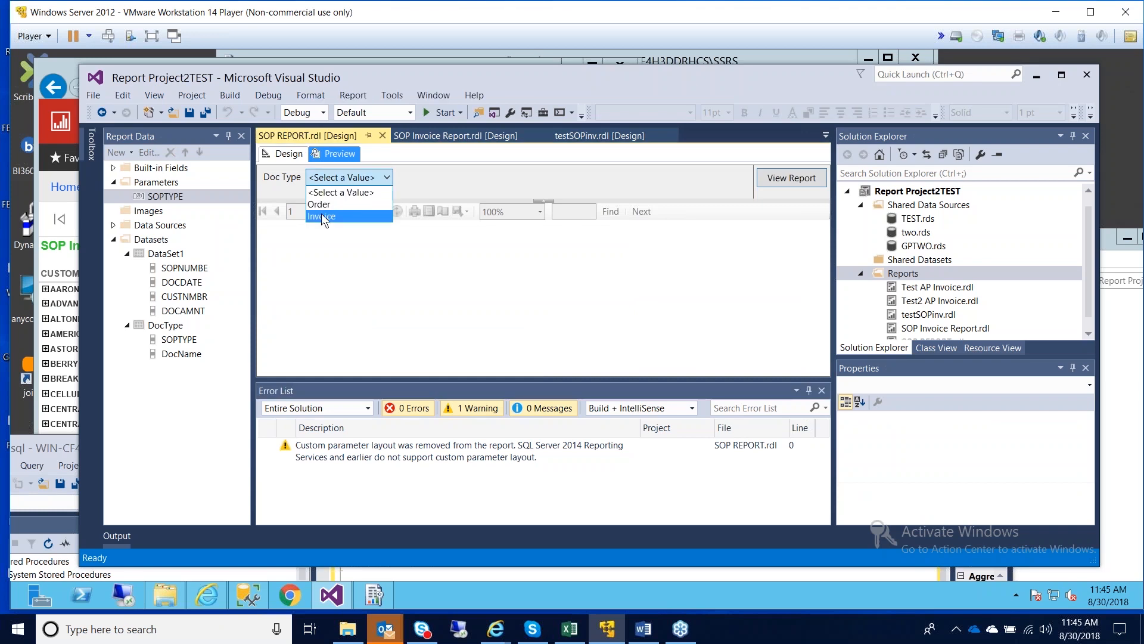
pyautogui.click(321, 213)
pyautogui.click(766, 181)
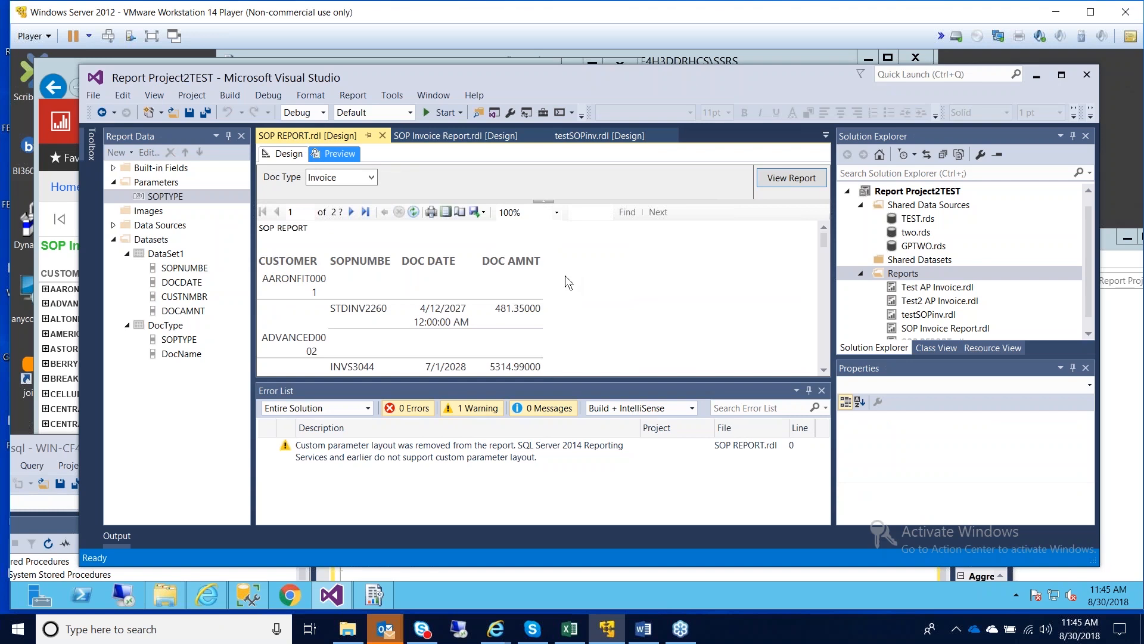
# Step: Return to the report design, close the Error List, and widen the CUSTOMER column by about half its width
pyautogui.click(285, 155)
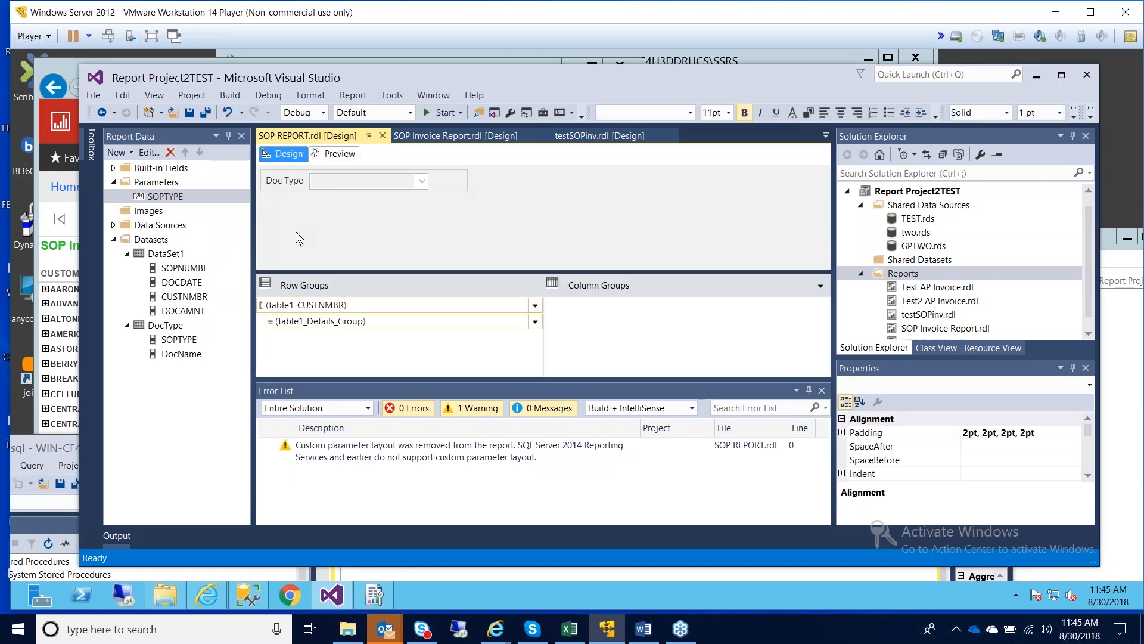
pyautogui.click(823, 394)
pyautogui.click(331, 305)
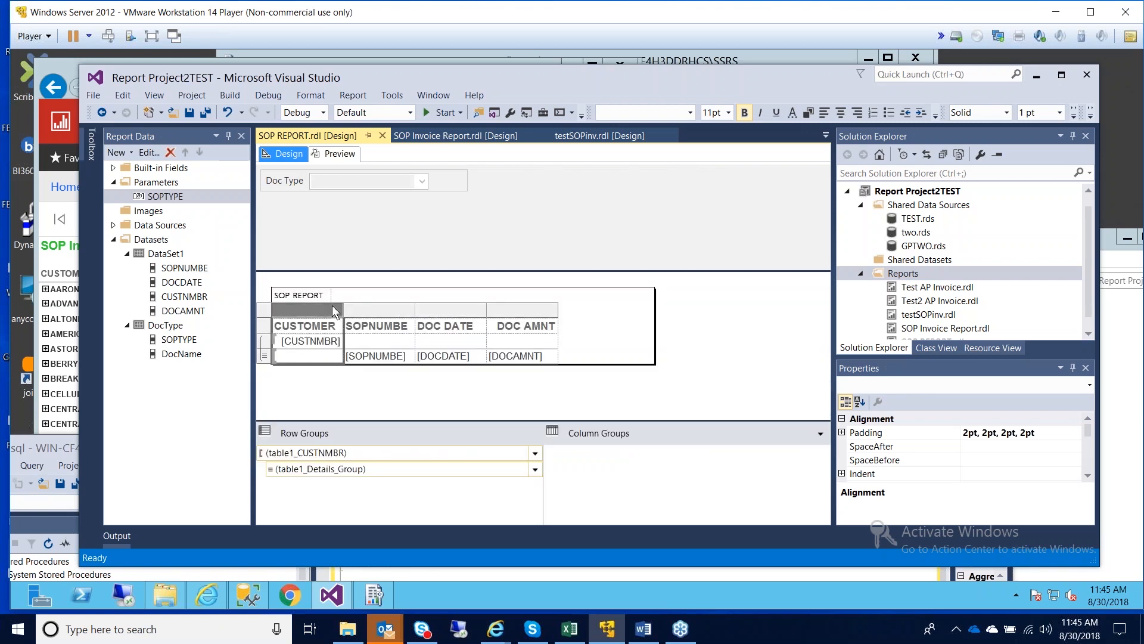
pyautogui.moveTo(343, 306); pyautogui.dragTo(379, 306)
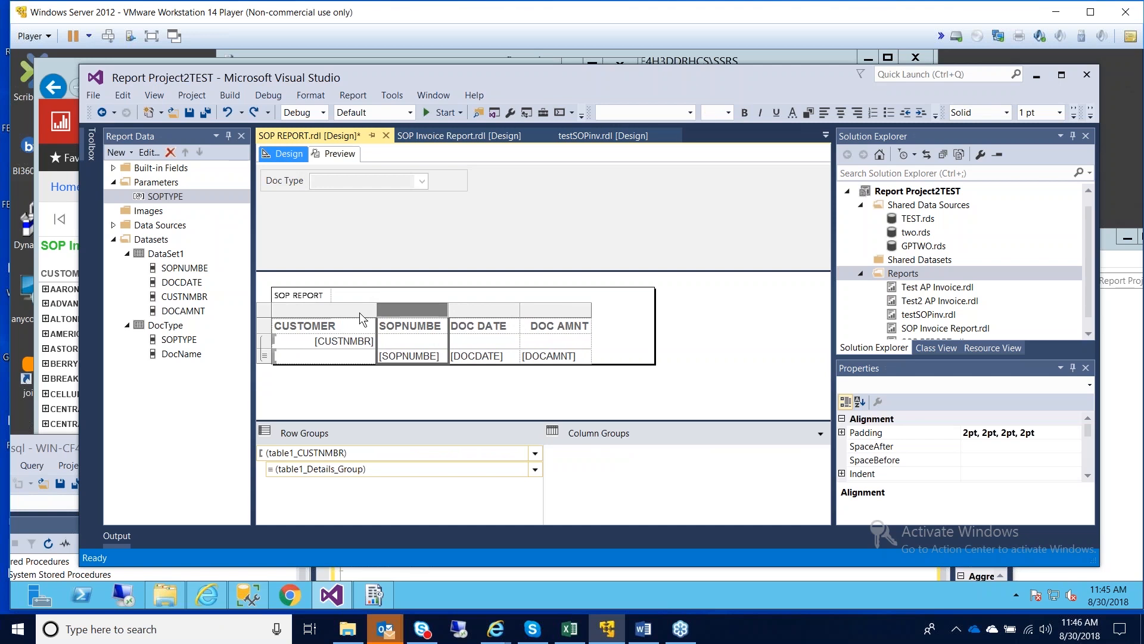
# Step: Set the font size of the customer group row to 8pt
pyautogui.click(264, 341)
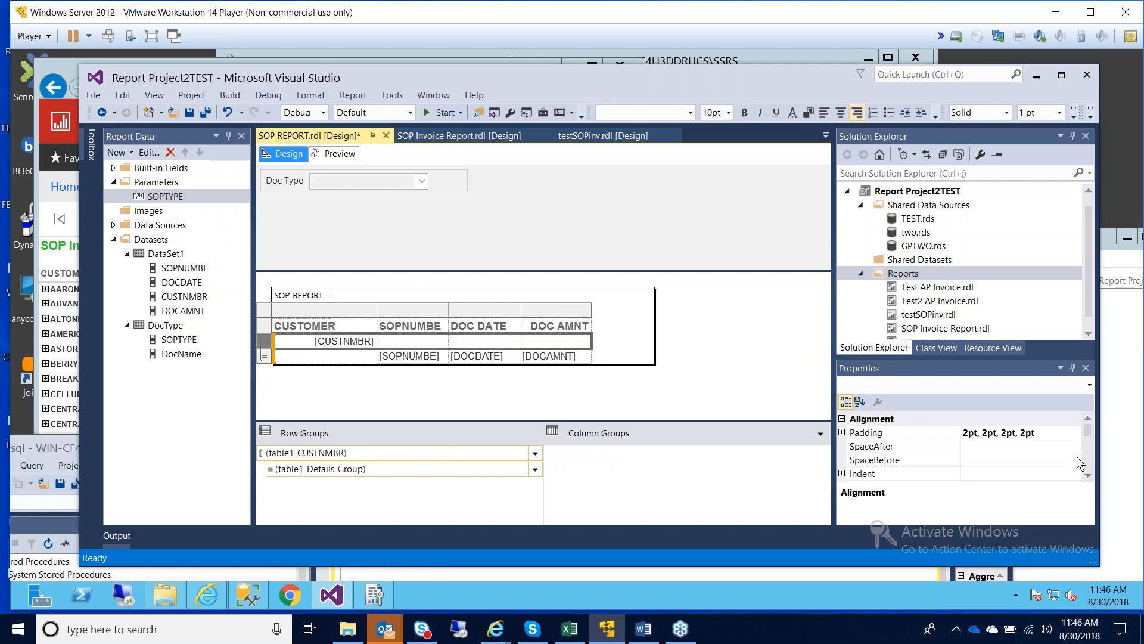
pyautogui.moveTo(1088, 428)
pyautogui.mouseDown()
pyautogui.moveTo(1092, 444)
pyautogui.moveTo(1077, 445)
pyautogui.mouseUp()
pyautogui.doubleClick(852, 437)
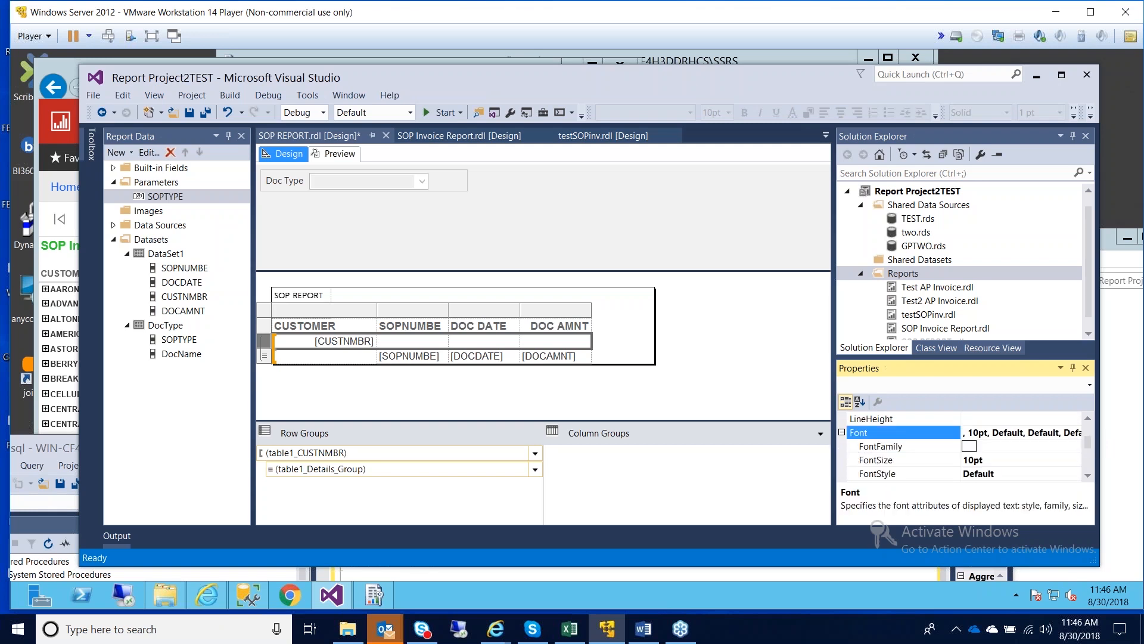
pyautogui.click(972, 462)
pyautogui.press('BackSpace')
pyautogui.press('BackSpace')
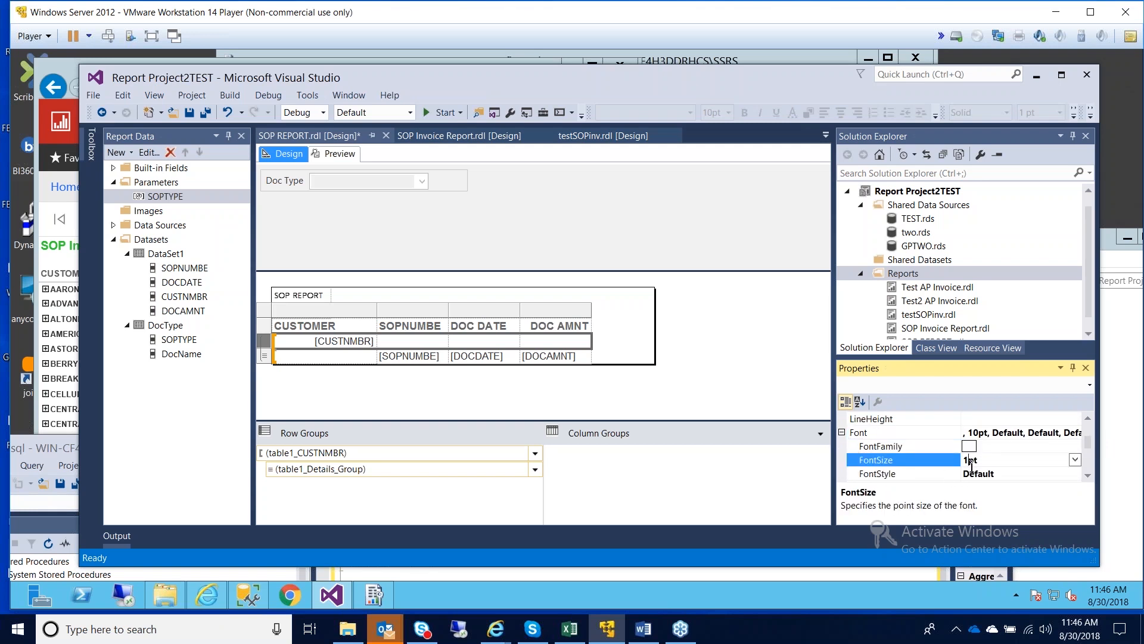
pyautogui.write('8')
pyautogui.click(1029, 476)
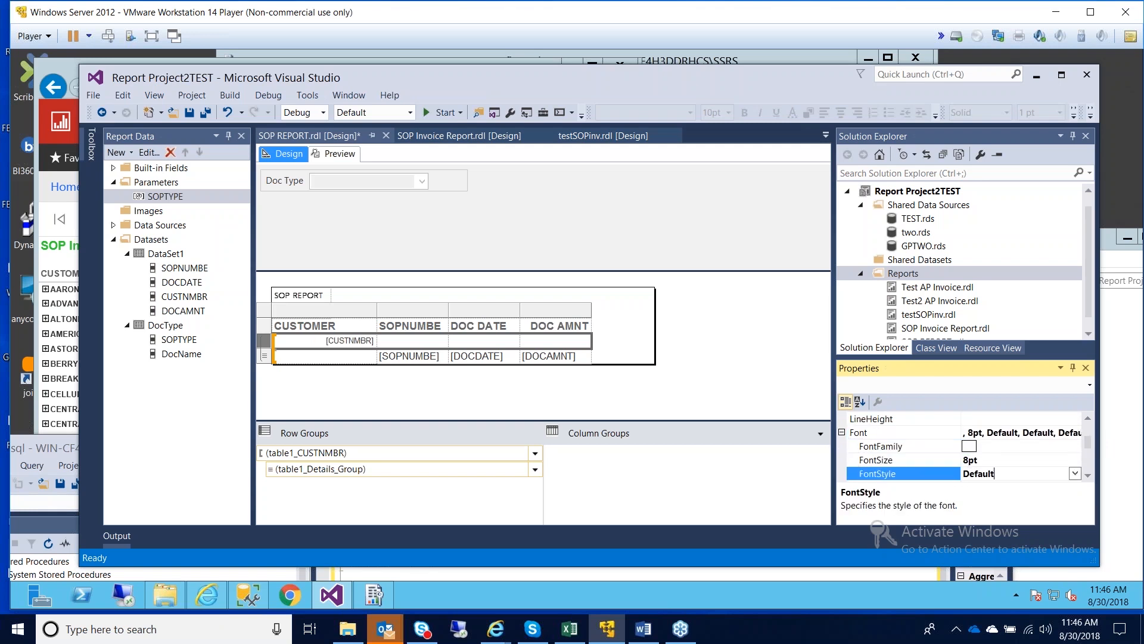
# Step: Set the font size of the details row to 8pt and narrow the report body toward the table's right edge
pyautogui.click(264, 355)
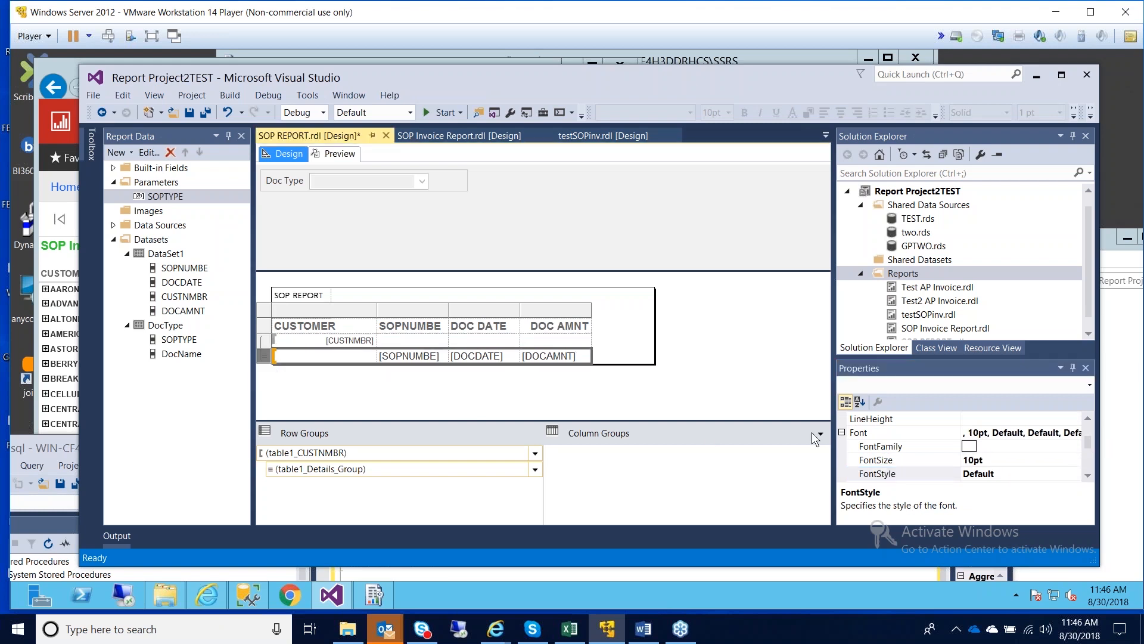
pyautogui.click(974, 459)
pyautogui.press('BackSpace')
pyautogui.press('BackSpace')
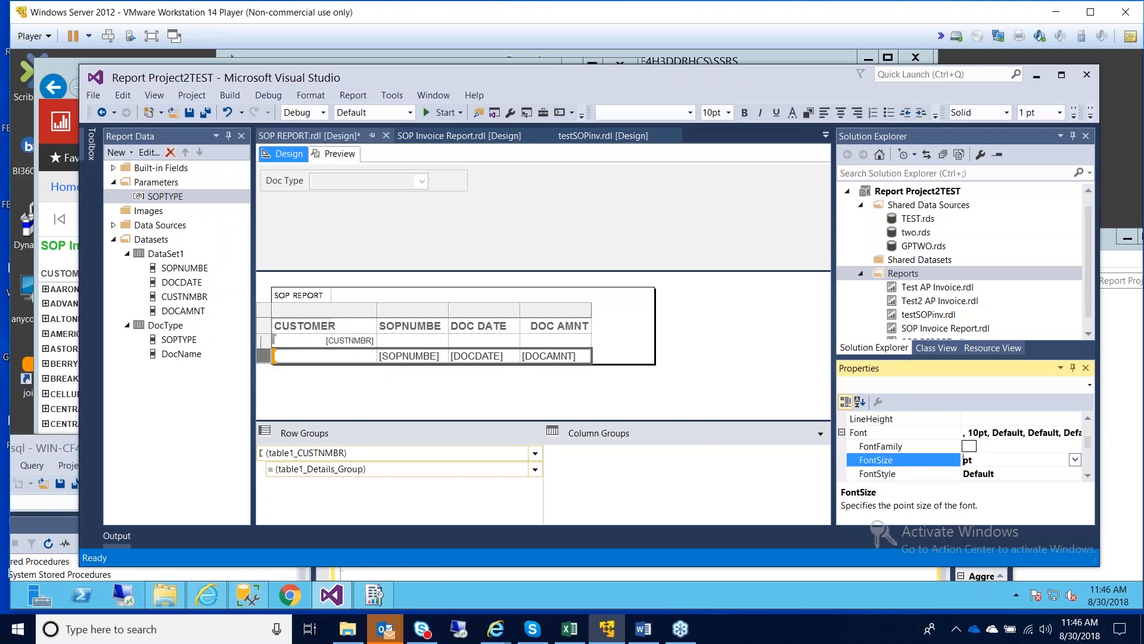
pyautogui.write('8')
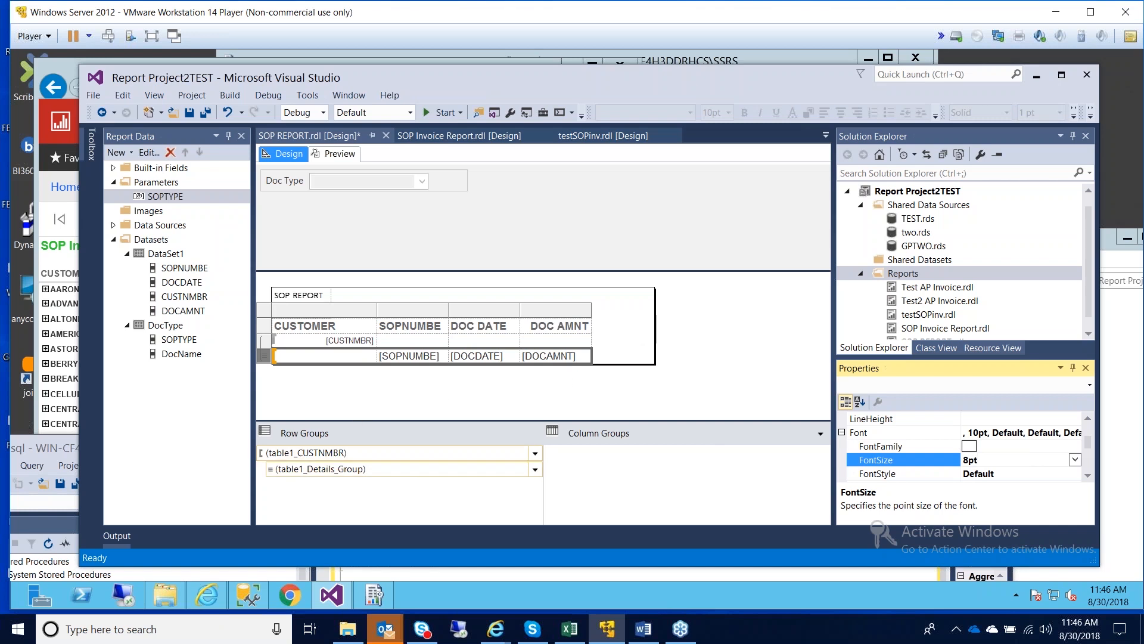
pyautogui.moveTo(655, 327); pyautogui.dragTo(601, 324)
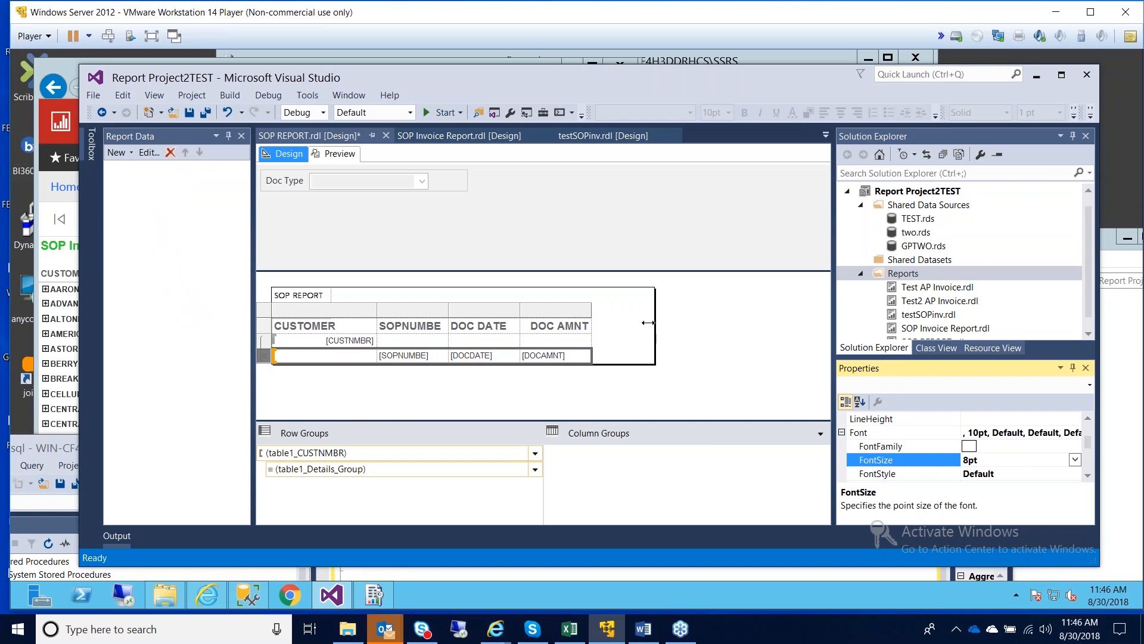
# Step: Preview the report with Doc Type set to Invoice to check the wider column and smaller row text
pyautogui.click(337, 153)
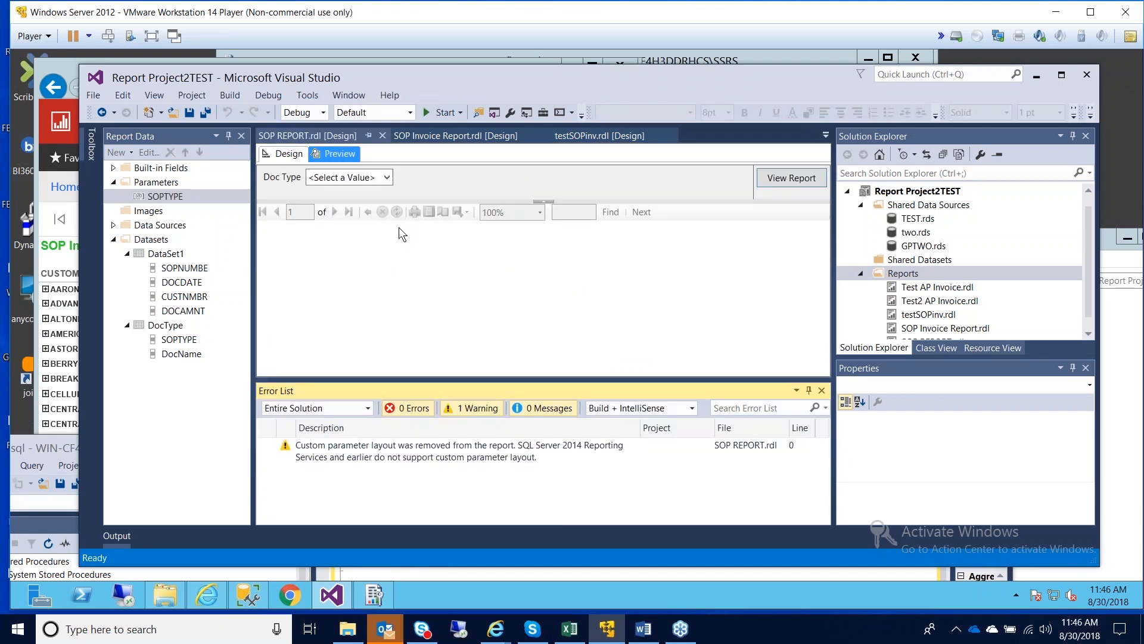
pyautogui.click(386, 179)
pyautogui.click(341, 217)
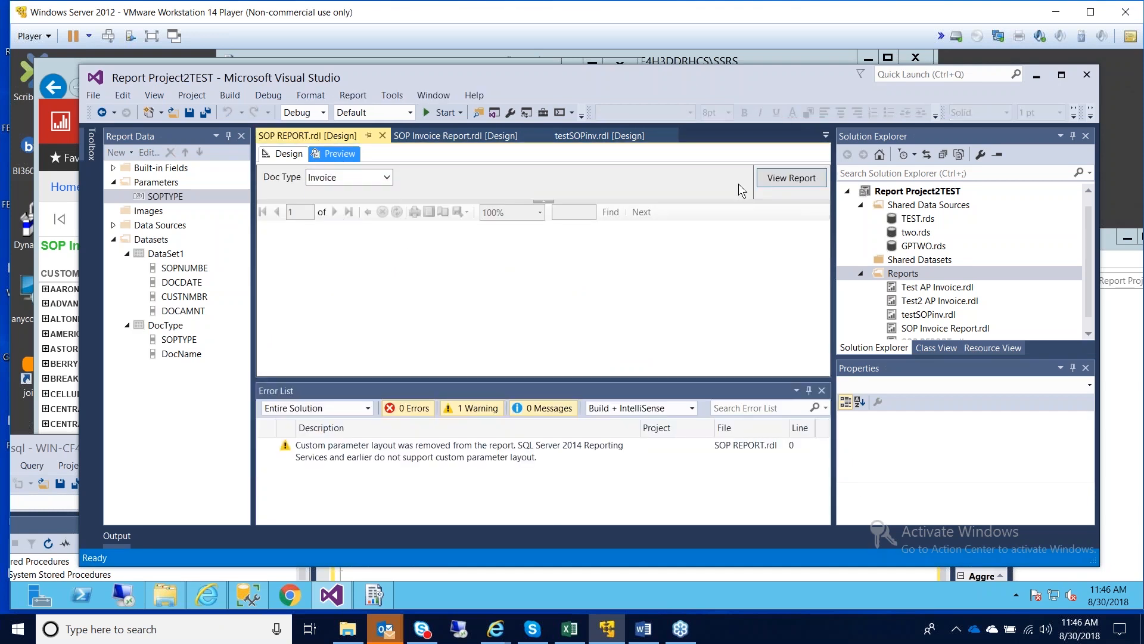
pyautogui.click(765, 181)
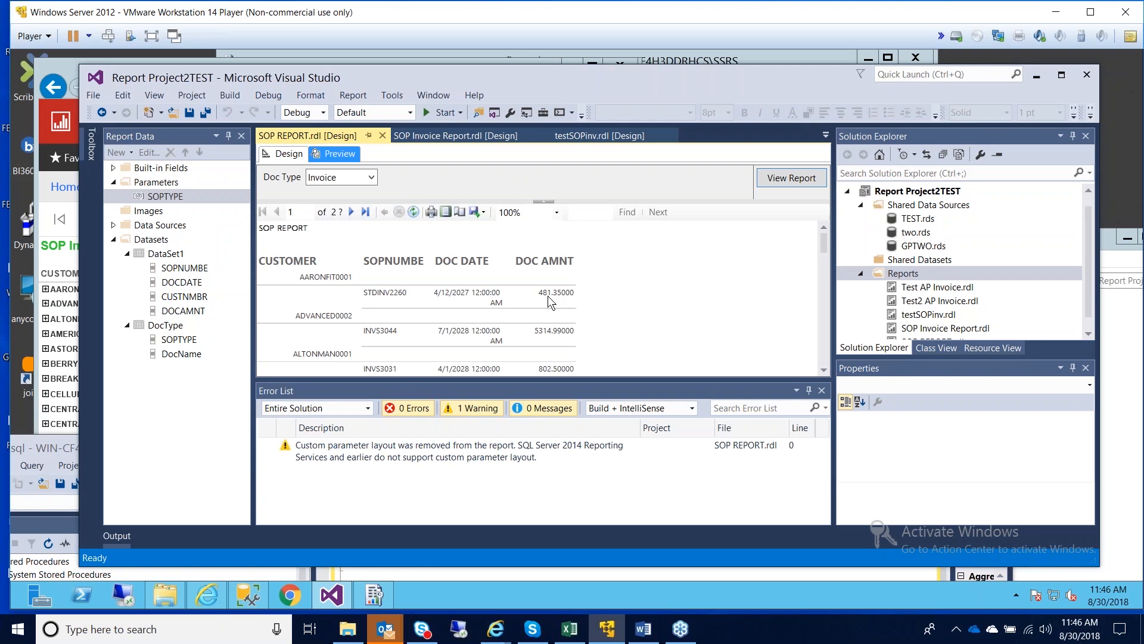